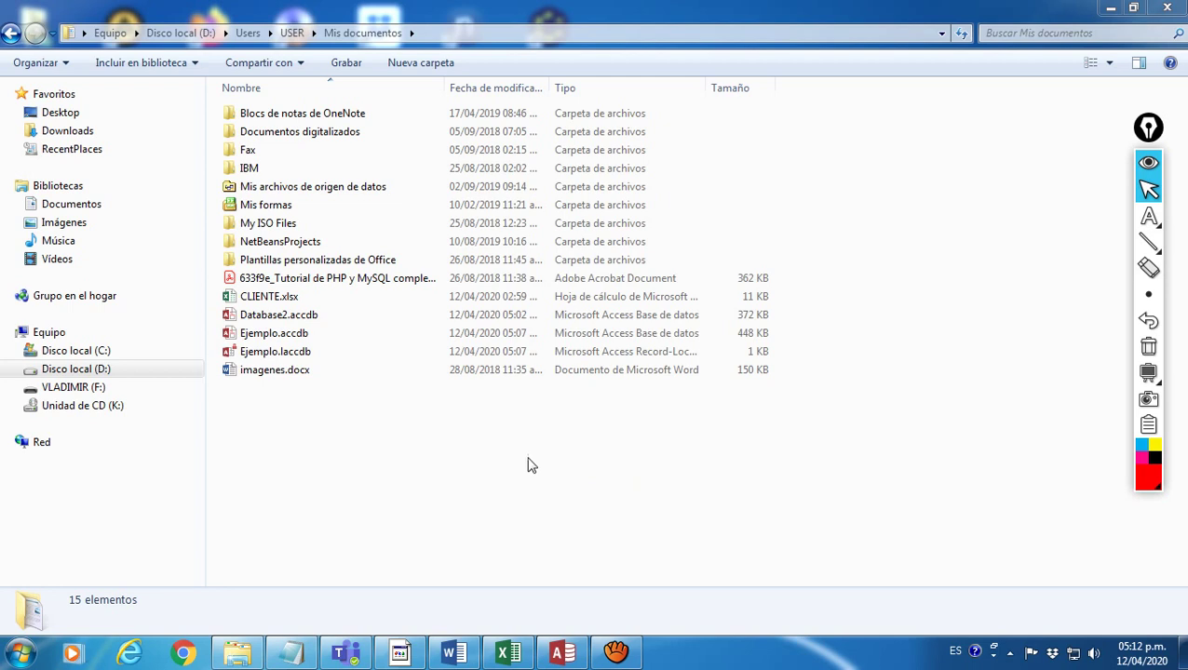
Underline the Ejemplo.laccdb file name with a red annotation line and clear the marking.
{"action": "mouse_move", "coordinate": [1148, 244]}
{"action": "left_click", "coordinate": [1043, 244]}
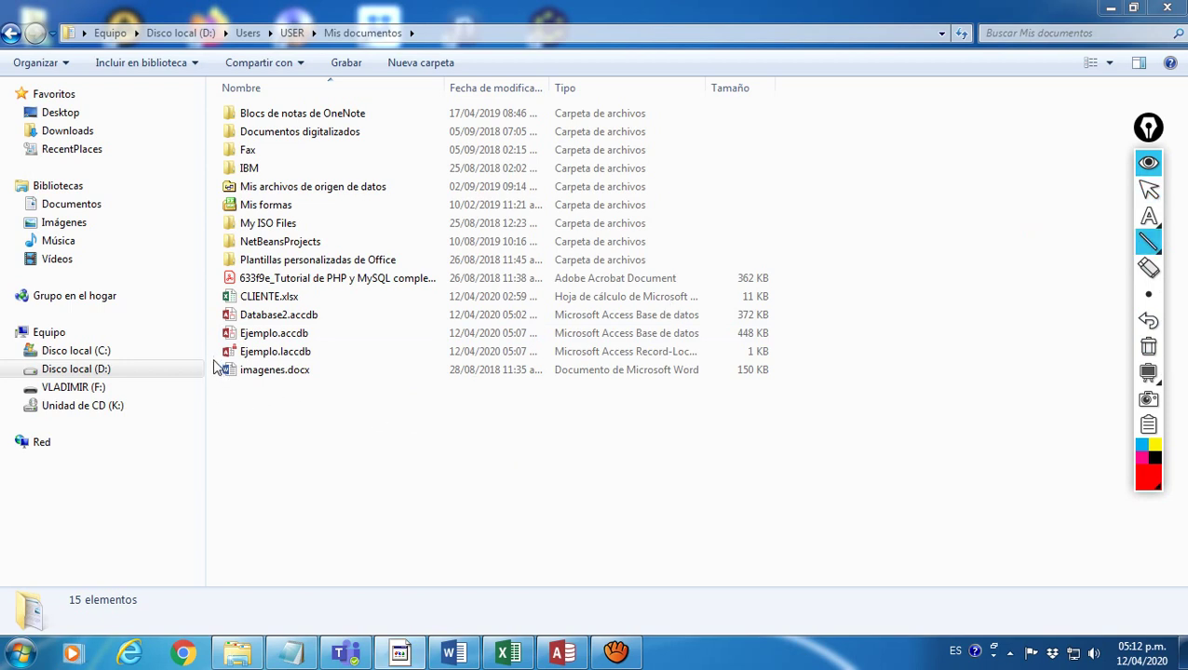
{"action": "left_click_drag", "start_coordinate": [218, 361], "coordinate": [319, 362]}
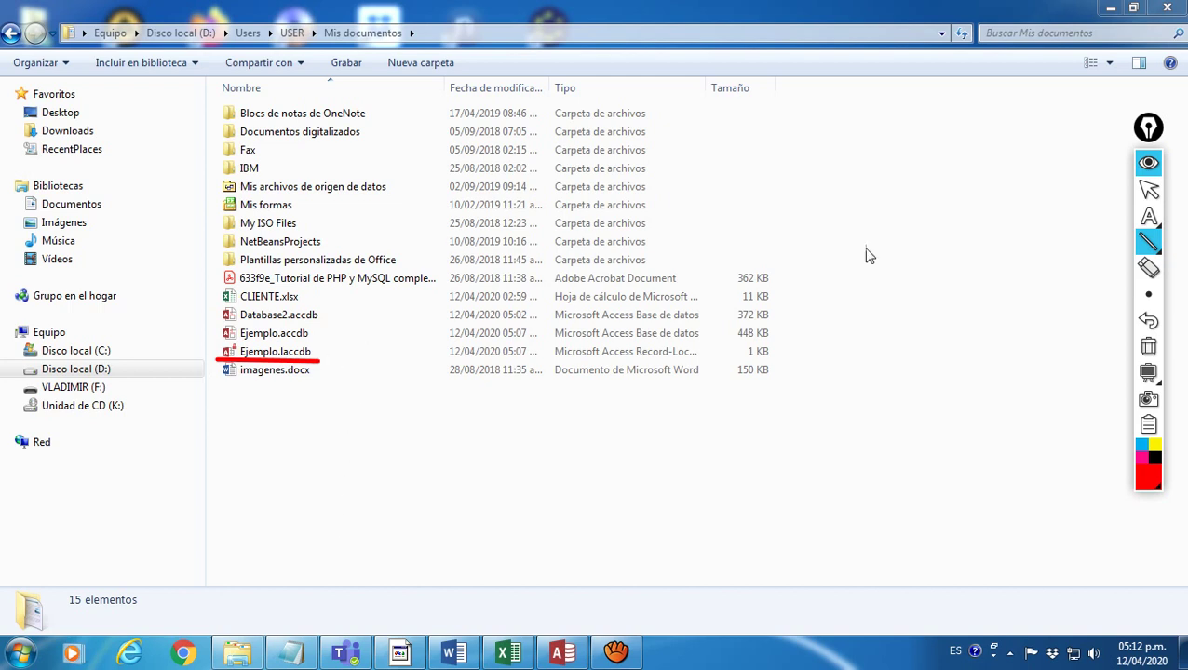
{"action": "left_click", "coordinate": [1148, 242]}
{"action": "left_click", "coordinate": [1148, 347]}
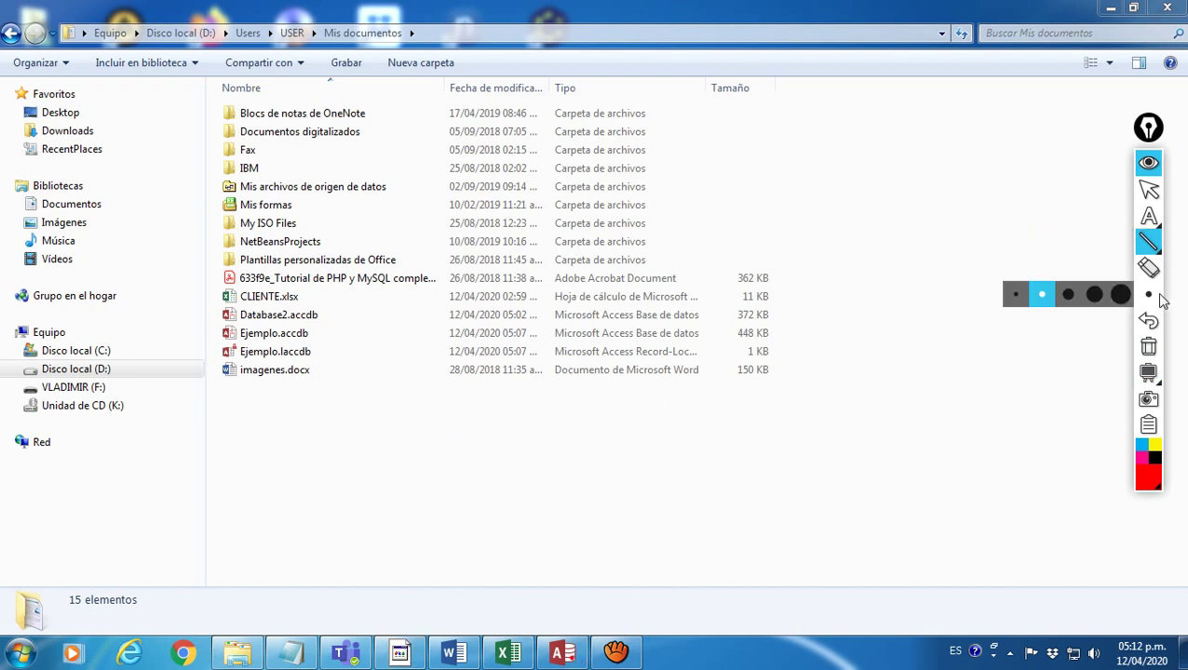
{"action": "left_click", "coordinate": [1148, 189]}
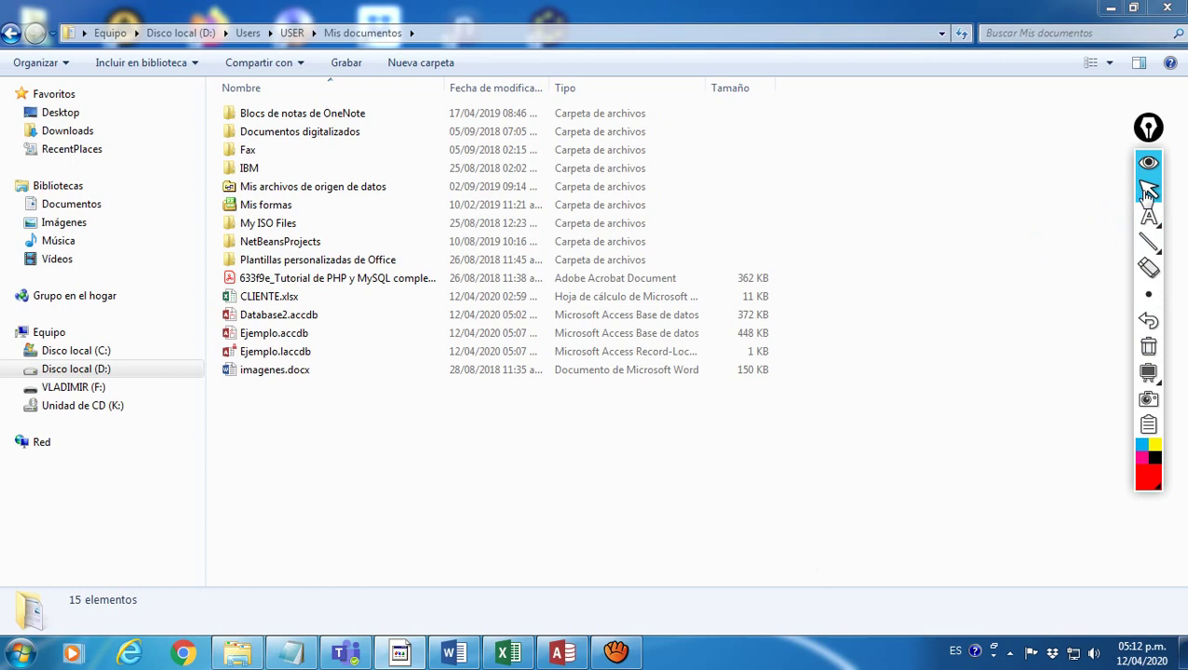
Switch to Access and close its window with the Ejemplo database.
{"action": "left_click", "coordinate": [563, 653]}
{"action": "left_click", "coordinate": [1169, 8]}
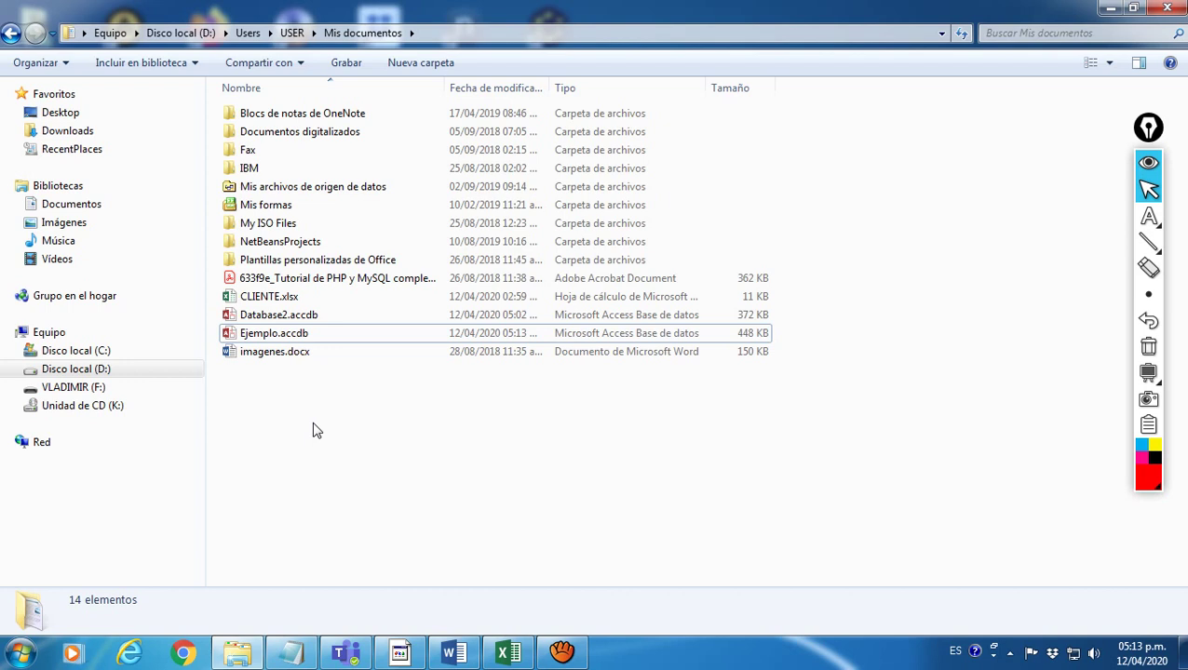
Examine the properties of Ejemplo.accdb, checking its file type, extension and the program that opens it.
{"action": "left_click", "coordinate": [279, 334]}
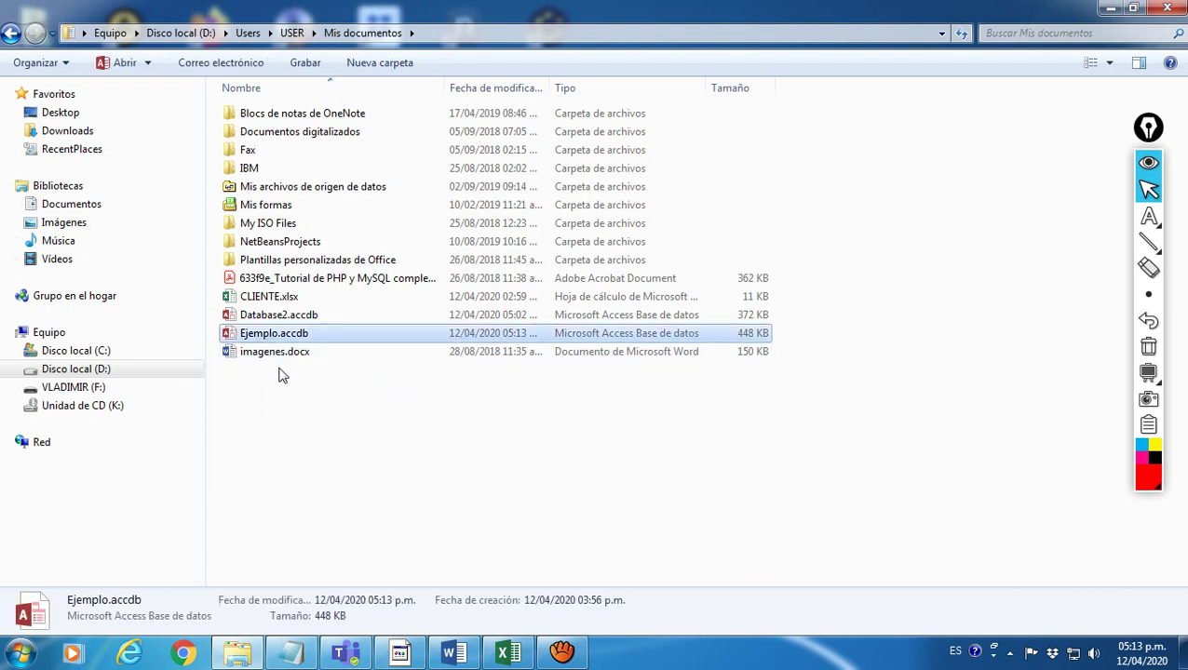
{"action": "right_click", "coordinate": [295, 339]}
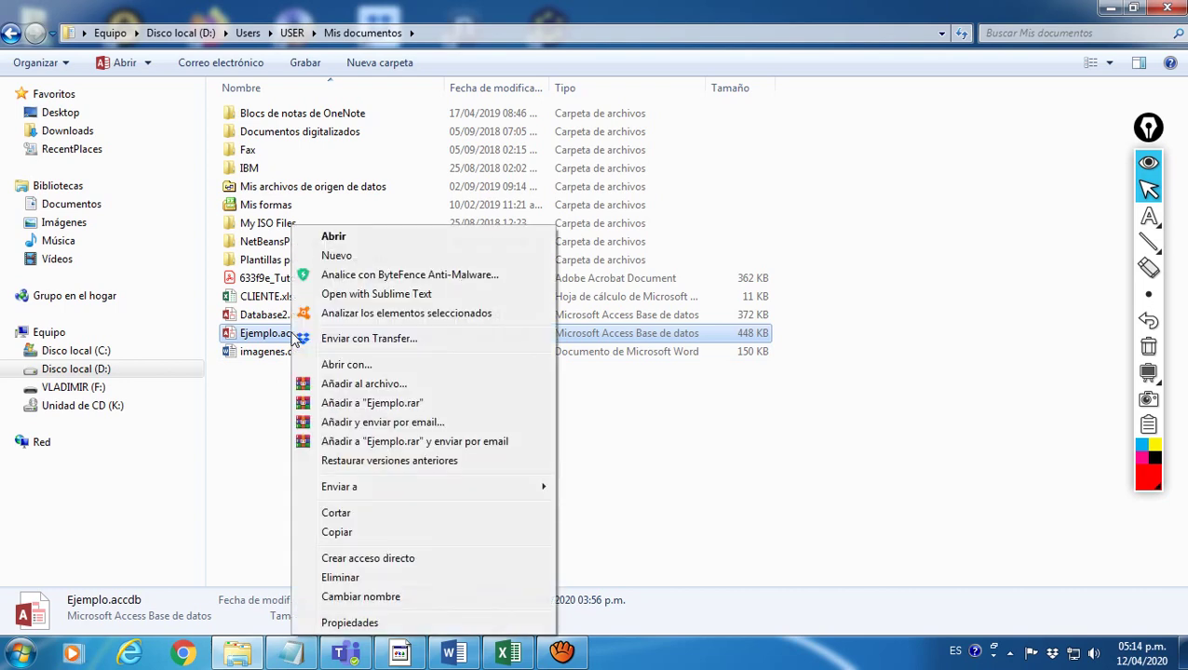
{"action": "right_click", "coordinate": [278, 334]}
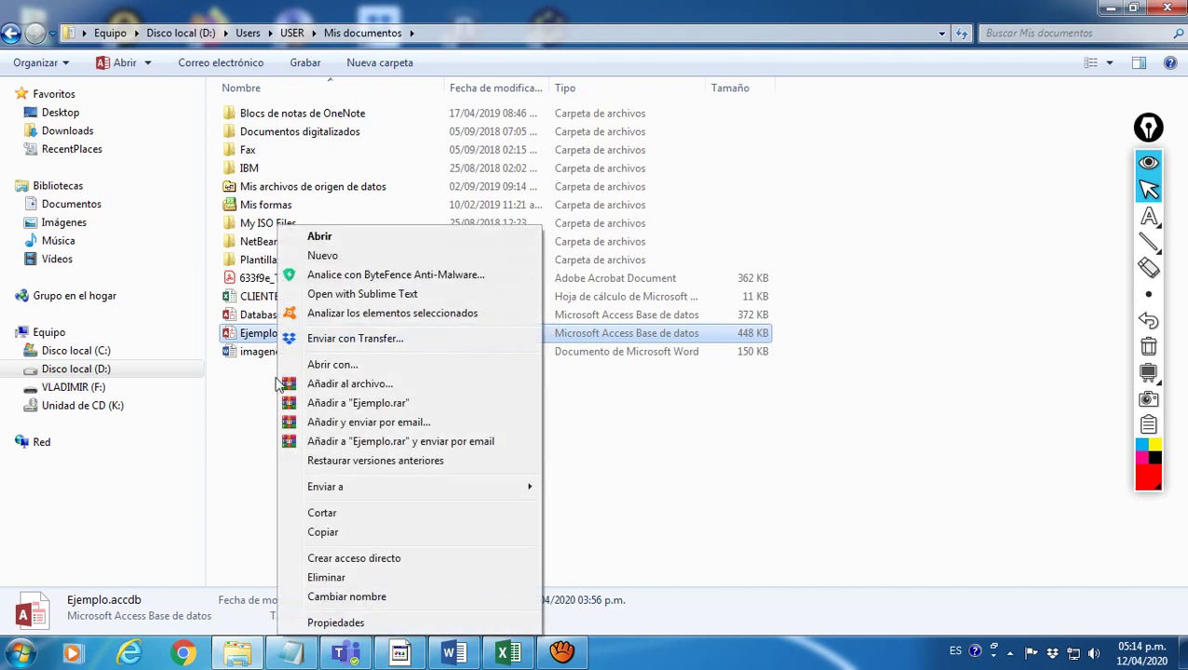
{"action": "right_click", "coordinate": [253, 340]}
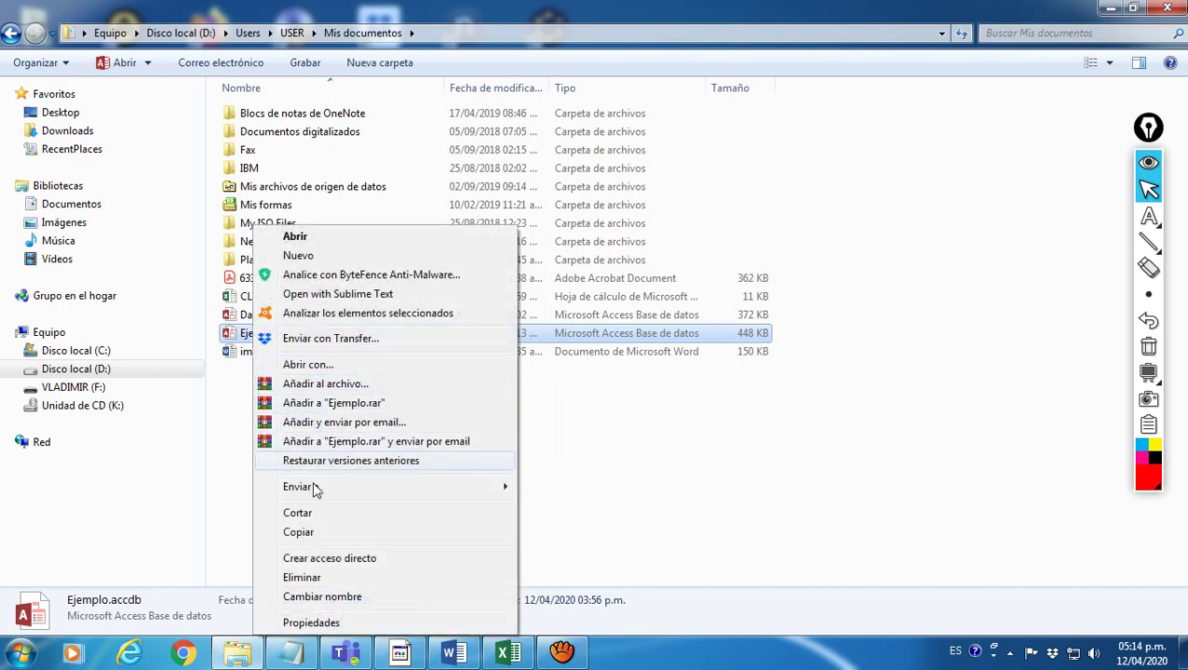
{"action": "left_click", "coordinate": [325, 626]}
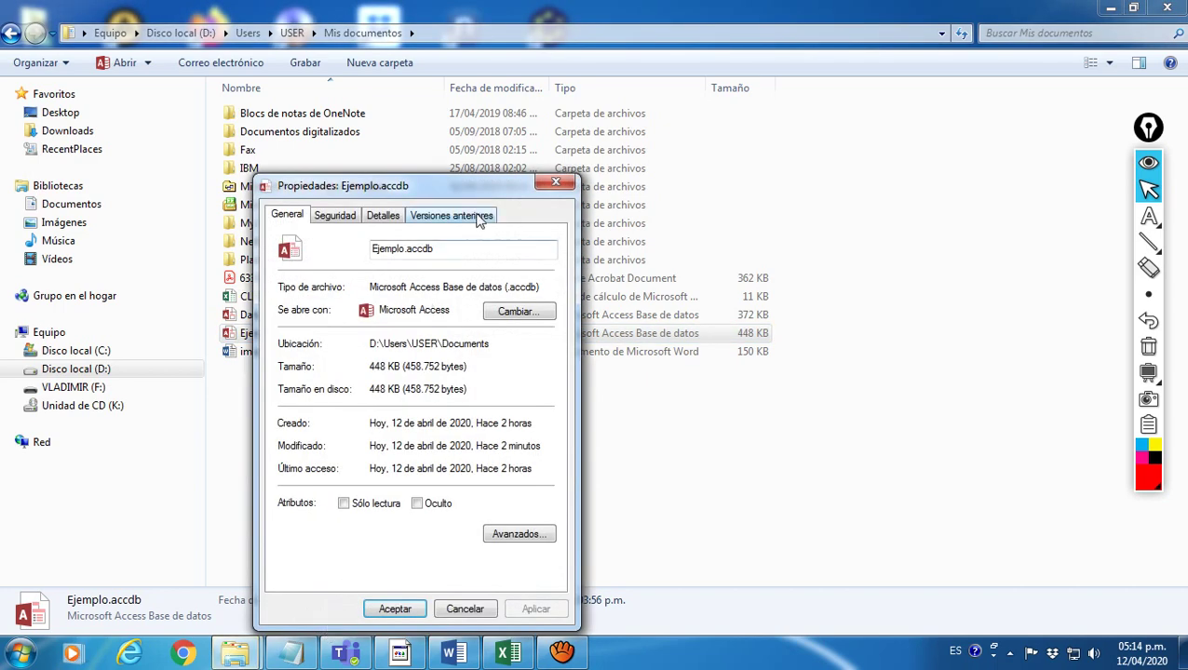
{"action": "left_click_drag", "start_coordinate": [453, 187], "coordinate": [463, 122]}
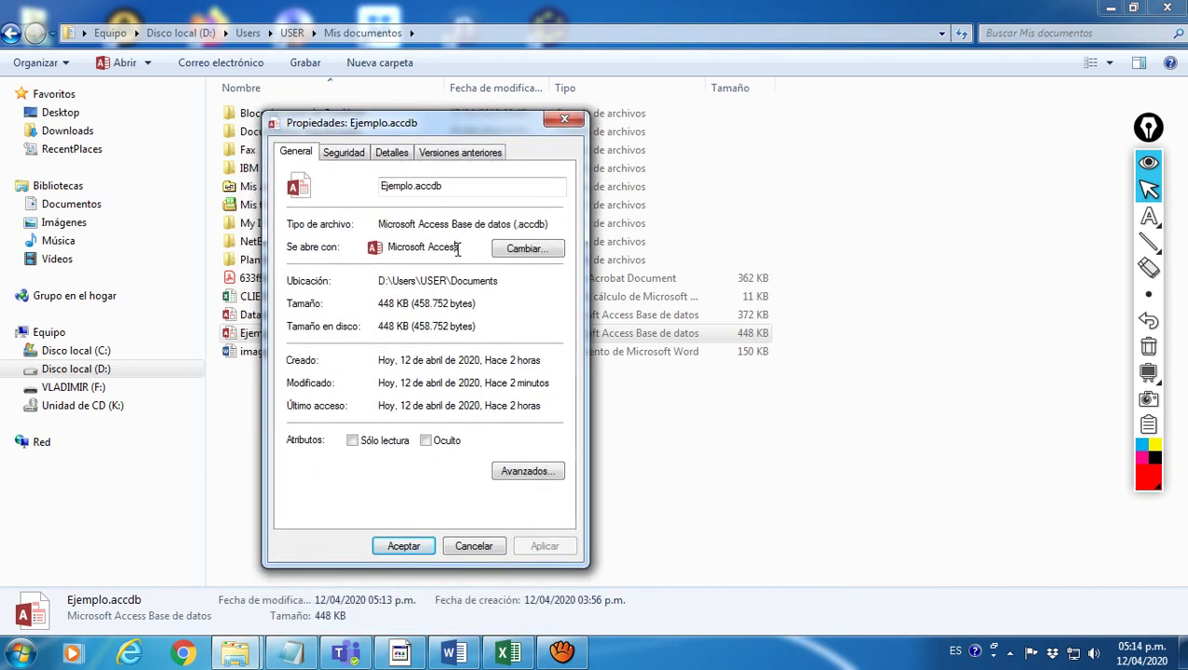
{"action": "left_click_drag", "start_coordinate": [456, 247], "coordinate": [391, 252]}
{"action": "left_click", "coordinate": [414, 251]}
{"action": "left_click_drag", "start_coordinate": [514, 224], "coordinate": [549, 225]}
{"action": "left_click", "coordinate": [559, 223]}
{"action": "left_click", "coordinate": [403, 546]}
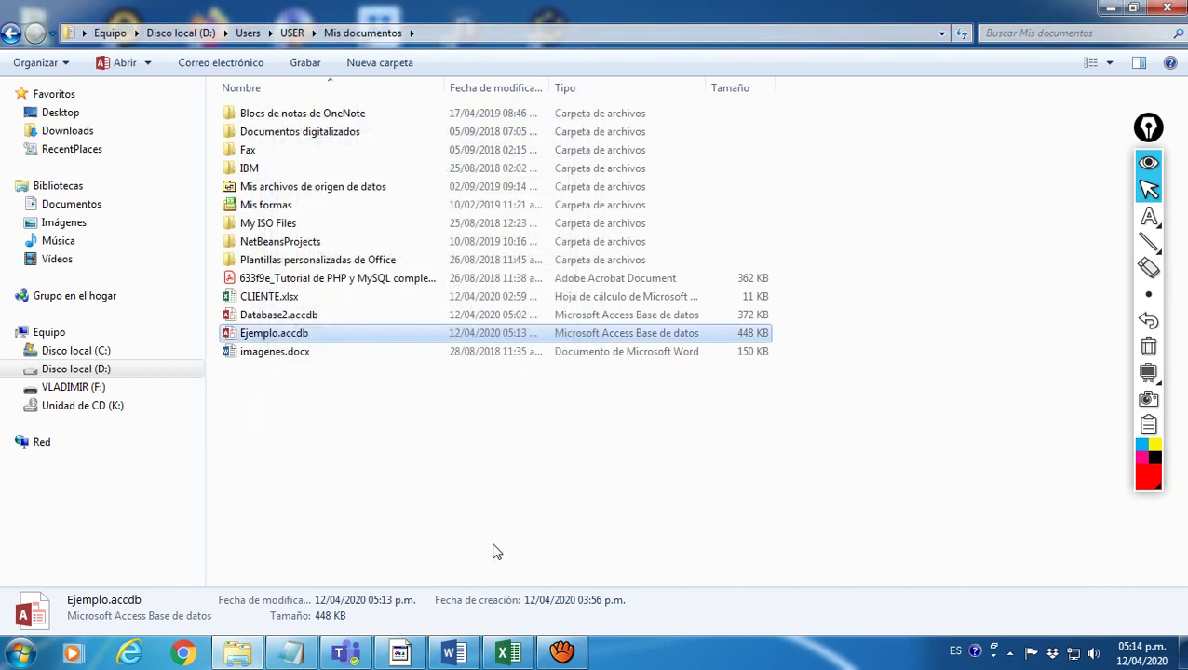
Open the Ejemplo.accdb database from the documents folder in Access.
{"action": "left_click", "coordinate": [416, 440]}
{"action": "left_click", "coordinate": [277, 340]}
{"action": "double_click", "coordinate": [269, 340]}
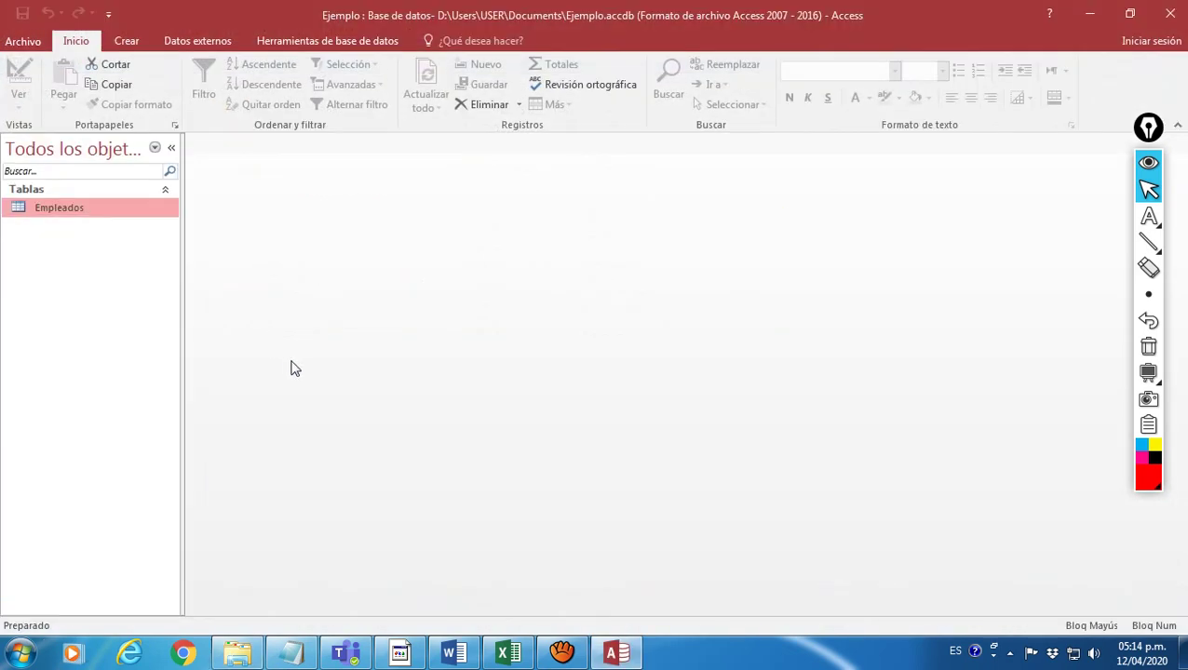
Underline the Empleados table in red, add three lines in the empty space beneath it, and clear the markings.
{"action": "mouse_move", "coordinate": [1148, 243]}
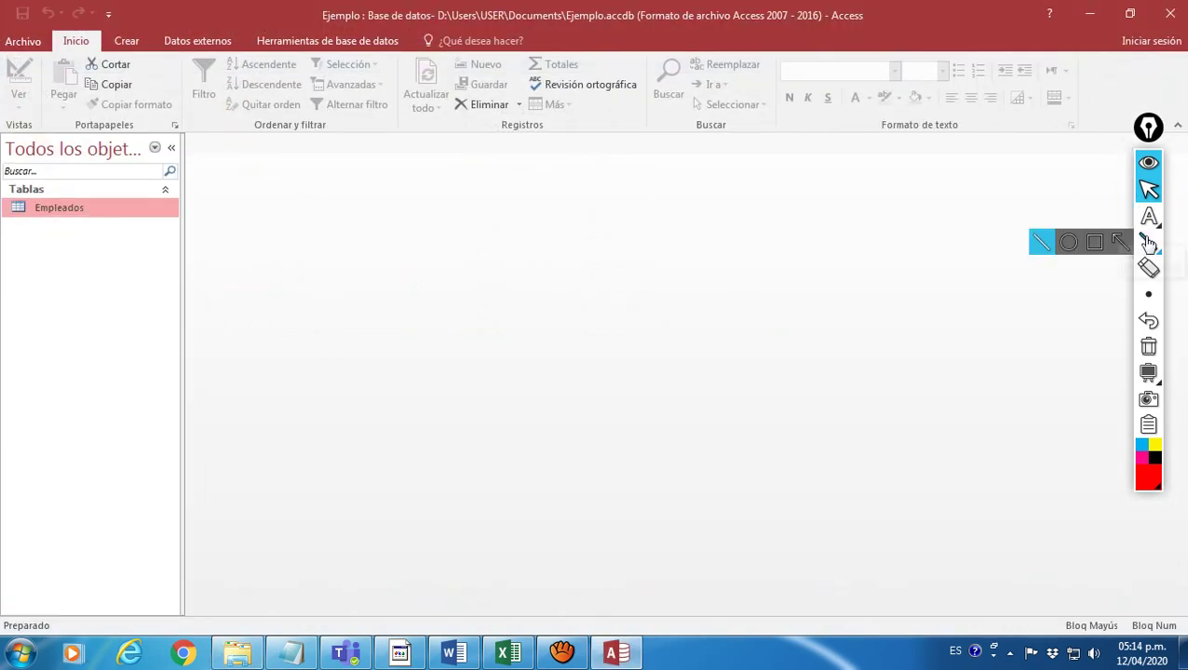
{"action": "left_click", "coordinate": [1039, 244]}
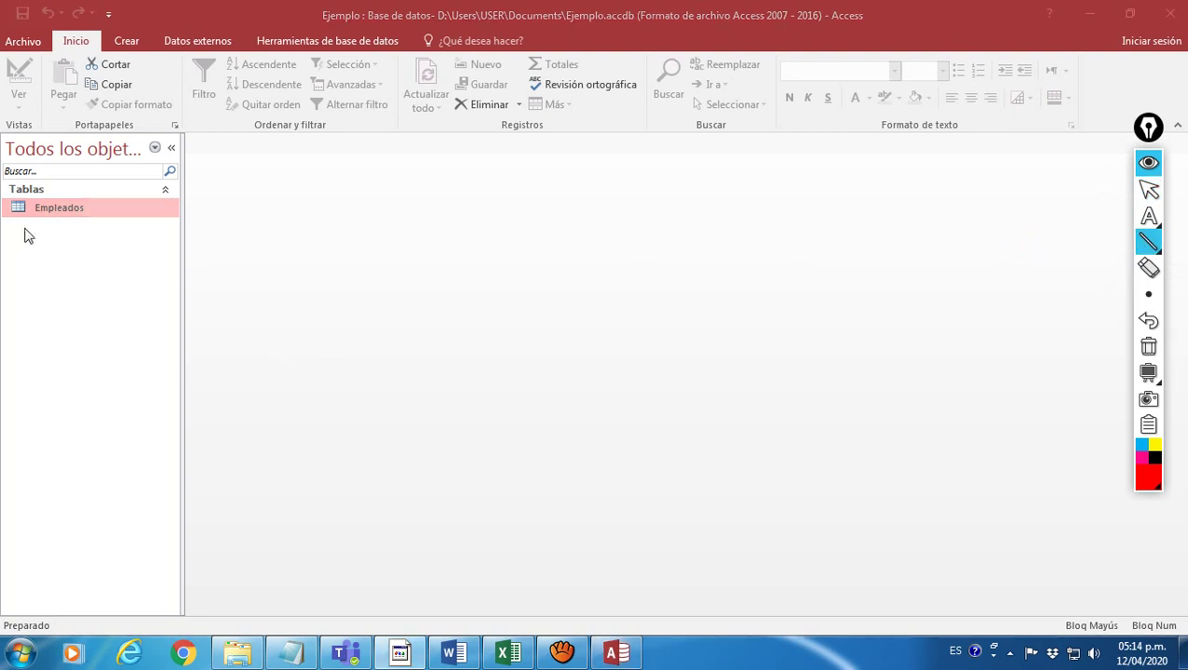
{"action": "left_click_drag", "start_coordinate": [2, 223], "coordinate": [98, 226]}
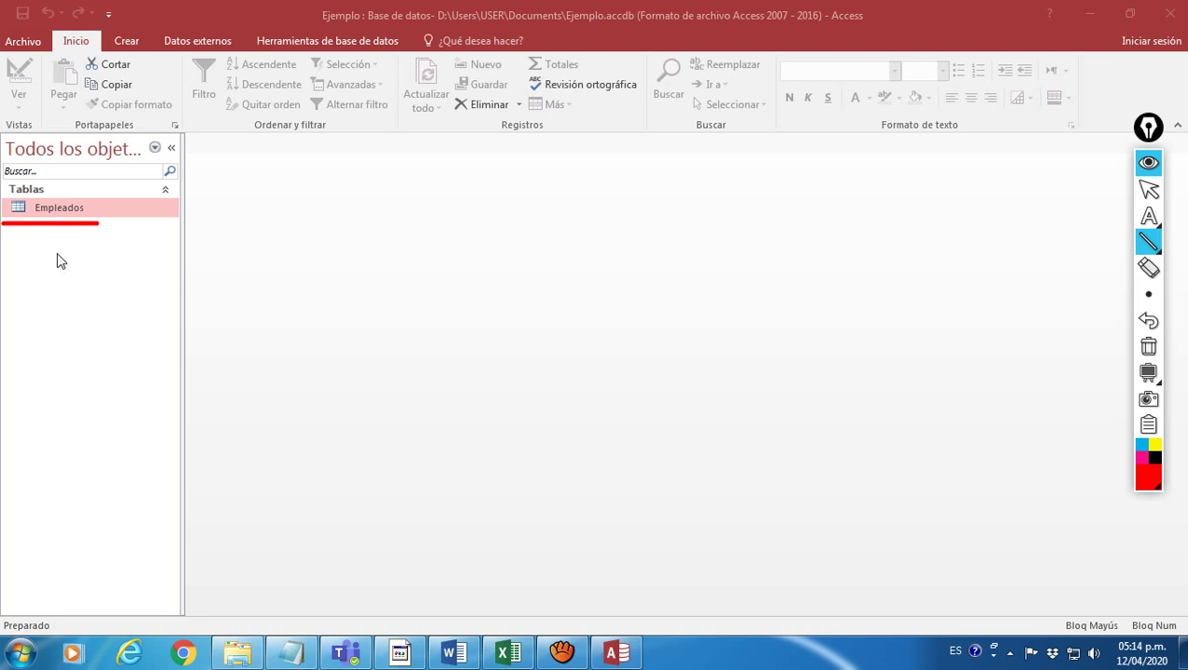
{"action": "left_click_drag", "start_coordinate": [7, 286], "coordinate": [79, 288]}
{"action": "left_click_drag", "start_coordinate": [11, 356], "coordinate": [76, 354]}
{"action": "left_click_drag", "start_coordinate": [15, 409], "coordinate": [77, 407]}
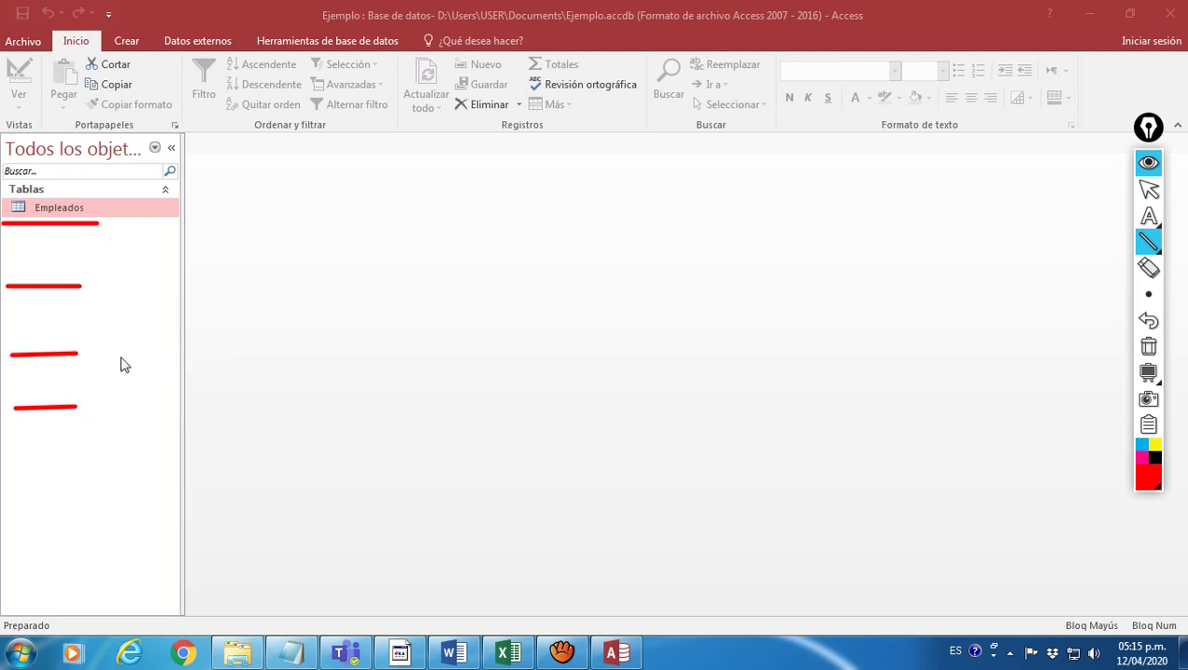
{"action": "left_click", "coordinate": [1152, 347]}
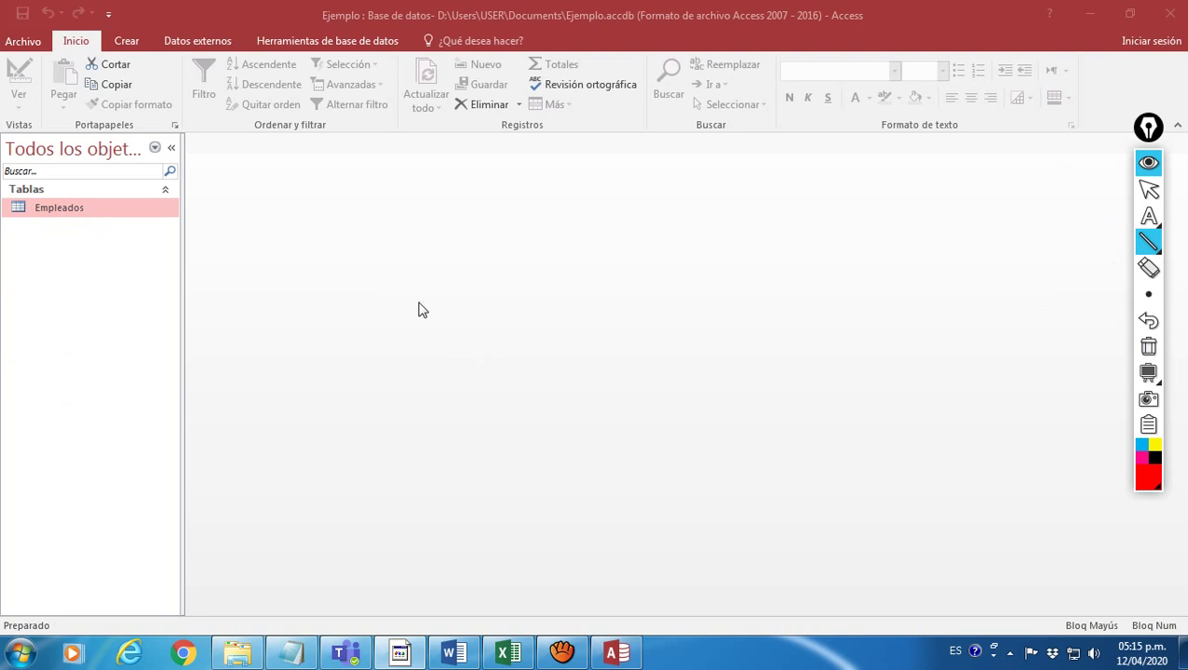
Return to the normal pointer, open the Empleados table and place the cursor in the first record's Nombre field.
{"action": "double_click", "coordinate": [55, 207]}
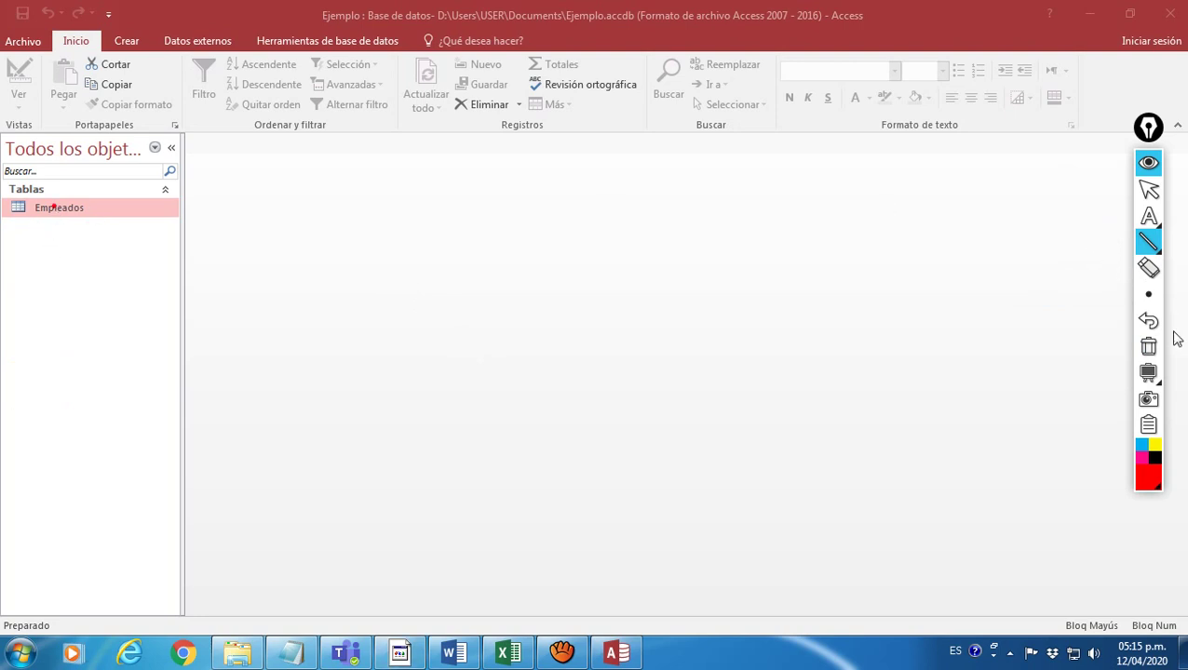
{"action": "left_click", "coordinate": [1148, 190]}
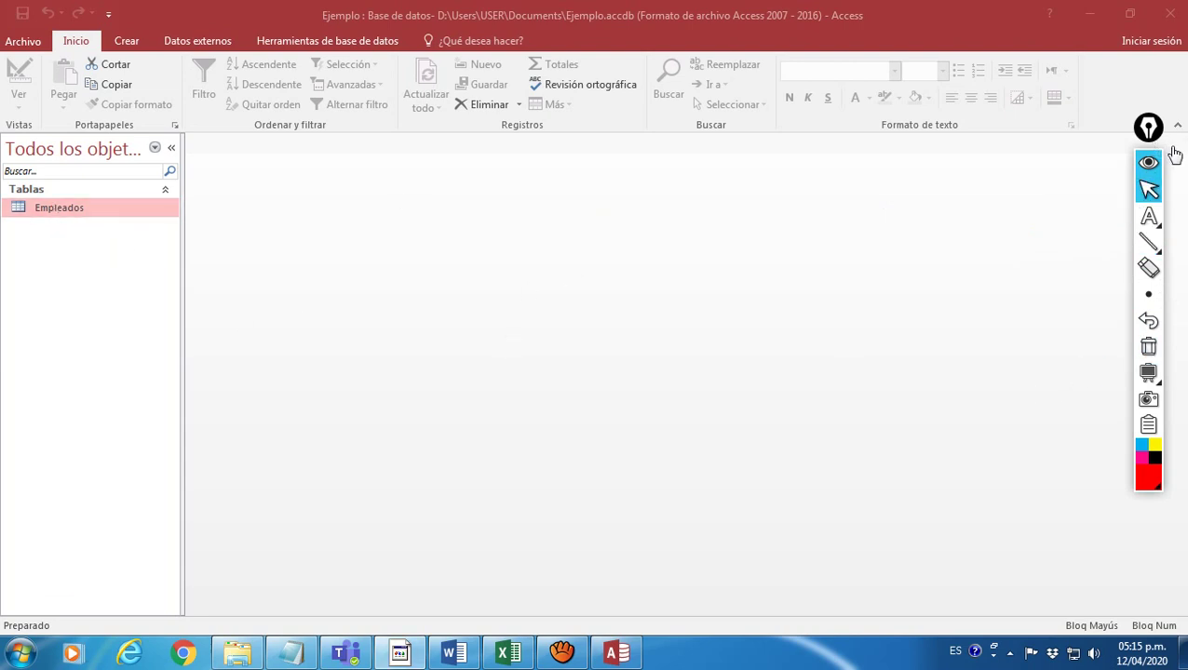
{"action": "double_click", "coordinate": [59, 208]}
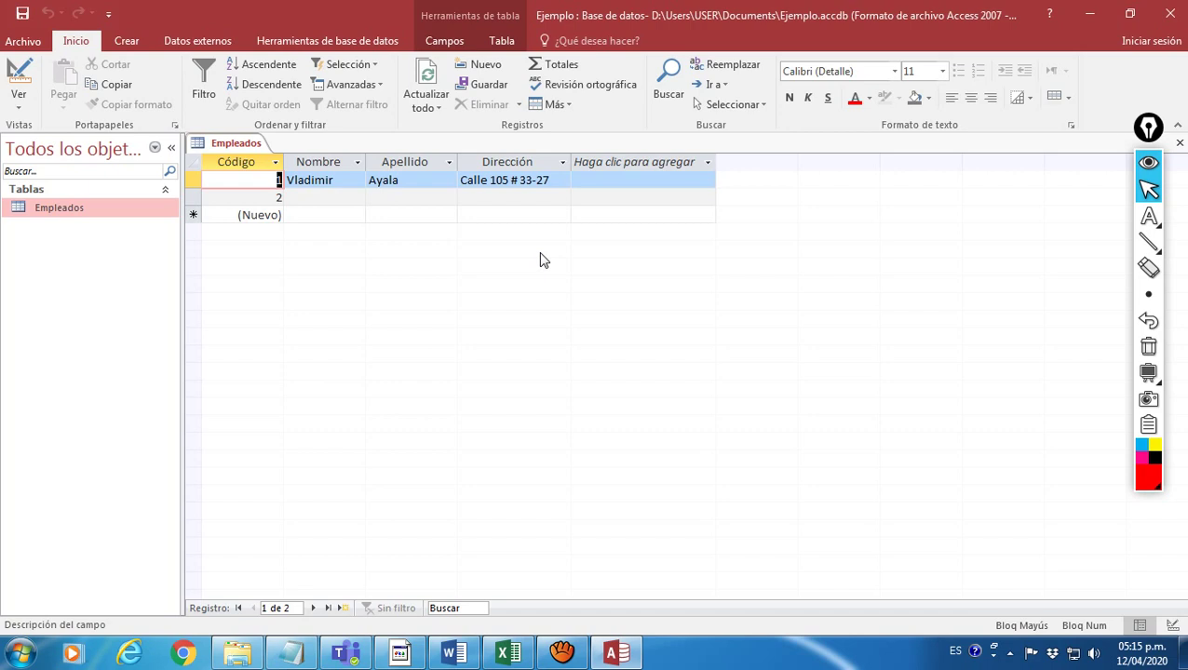
{"action": "left_click", "coordinate": [354, 180]}
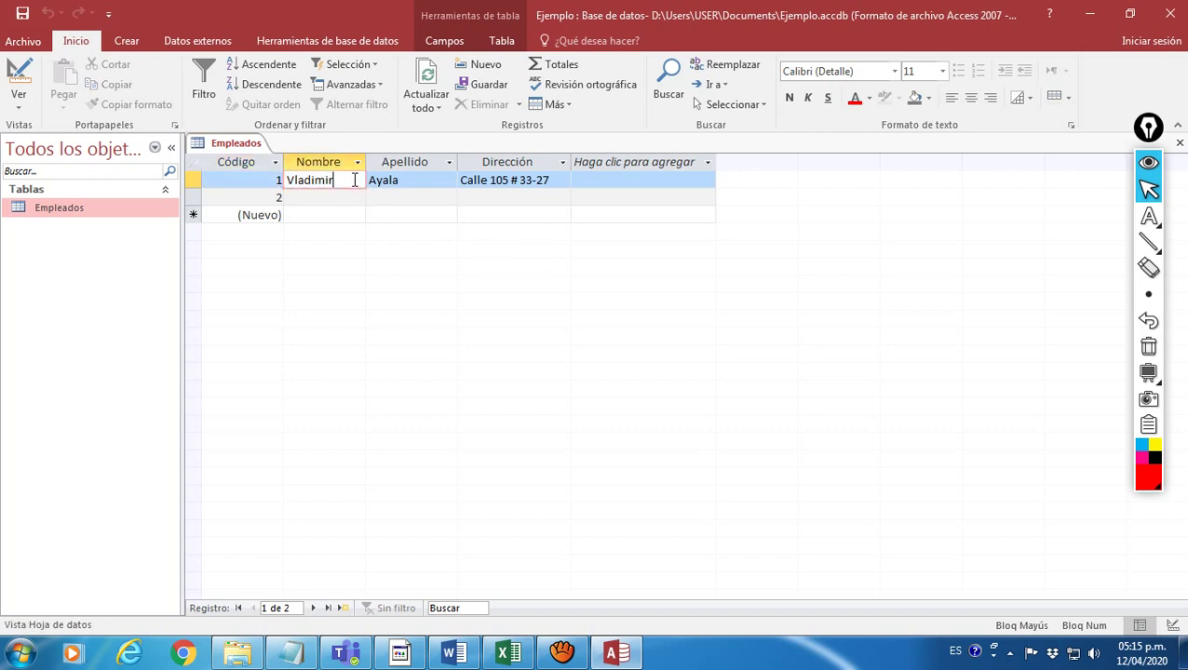
Underline the Nombre, Apellido and Dirección headers in red and draw an arrow pointing at the first record's Nombre value.
{"action": "mouse_move", "coordinate": [1151, 255]}
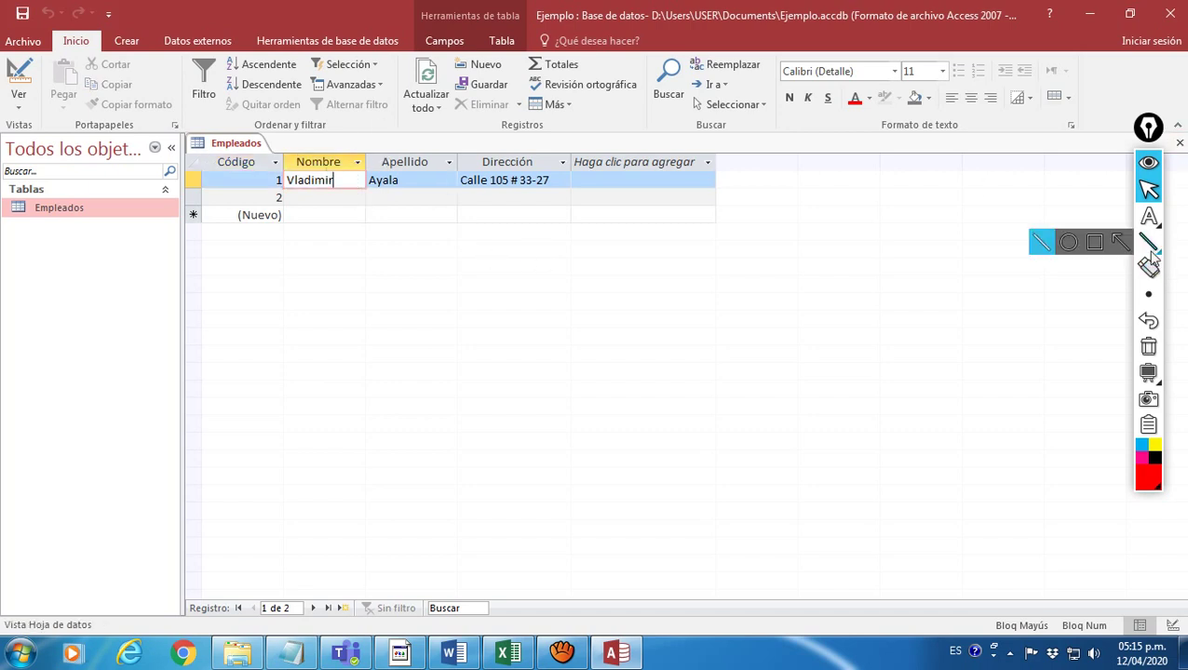
{"action": "left_click", "coordinate": [1043, 244]}
{"action": "left_click_drag", "start_coordinate": [296, 170], "coordinate": [563, 173]}
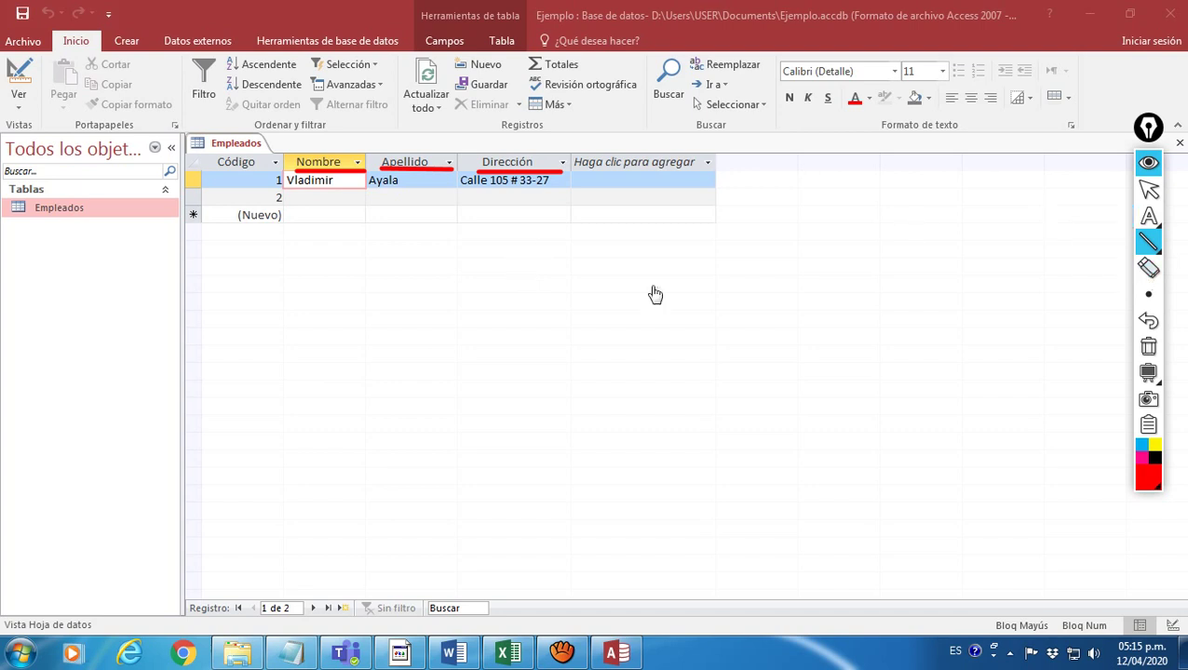
{"action": "left_click", "coordinate": [1149, 242]}
{"action": "left_click", "coordinate": [1117, 243]}
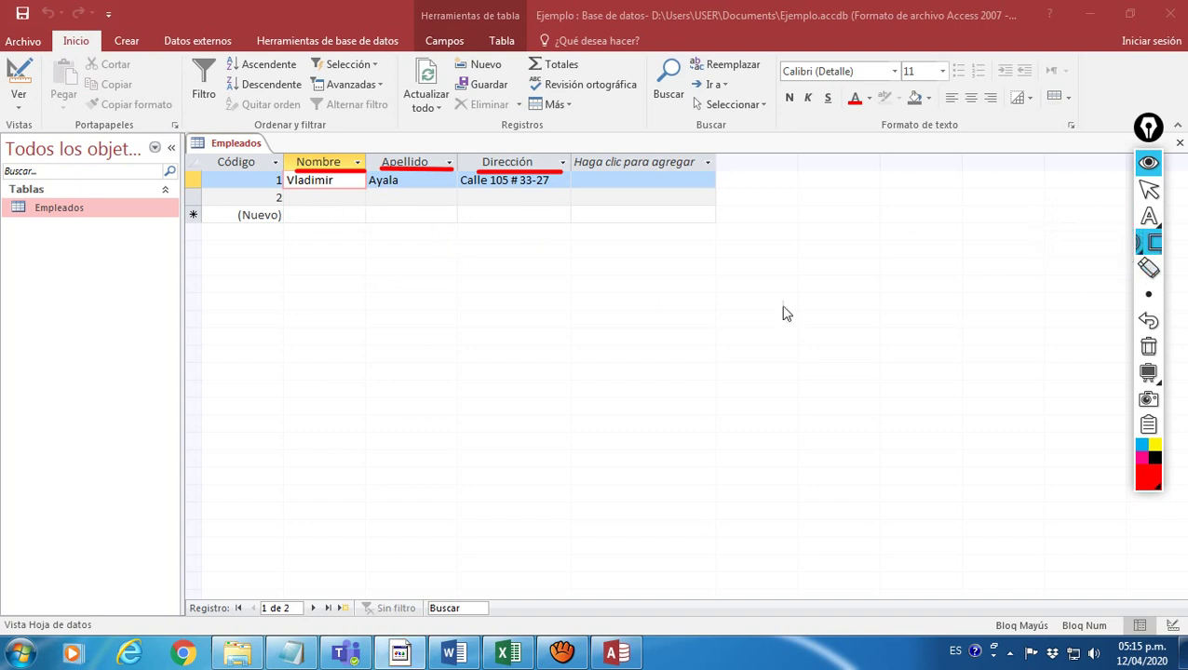
{"action": "left_click_drag", "start_coordinate": [383, 279], "coordinate": [331, 200]}
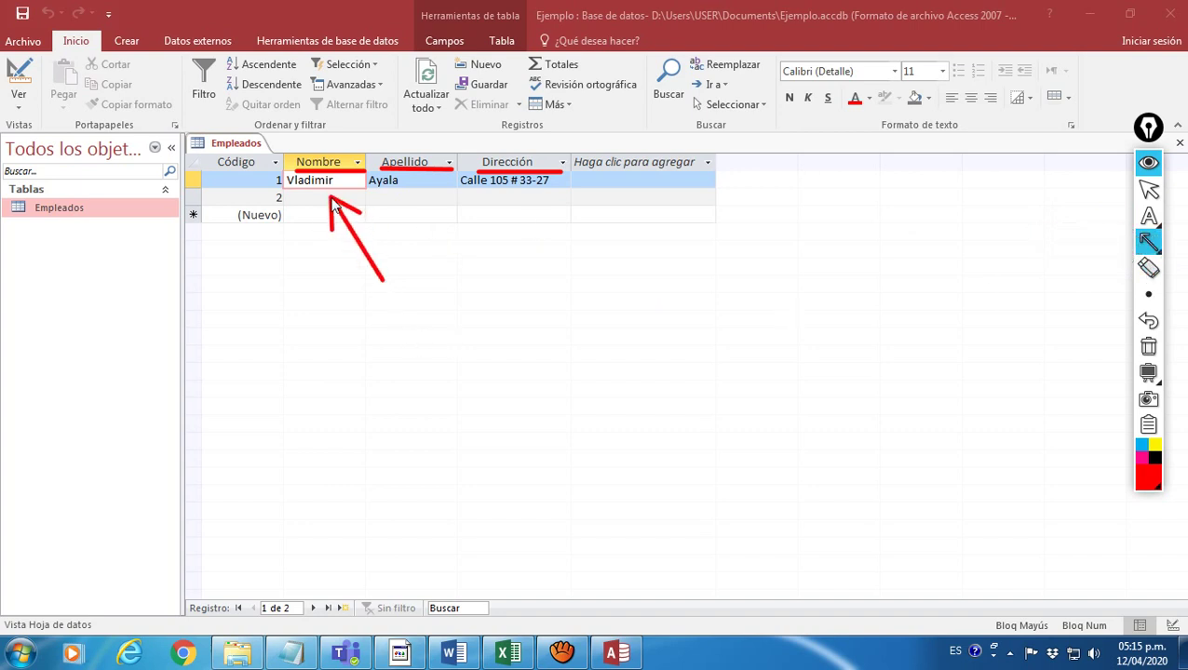
Underline the first record from Nombre to Dirección in red and clear all annotations from the table.
{"action": "left_click", "coordinate": [1149, 242]}
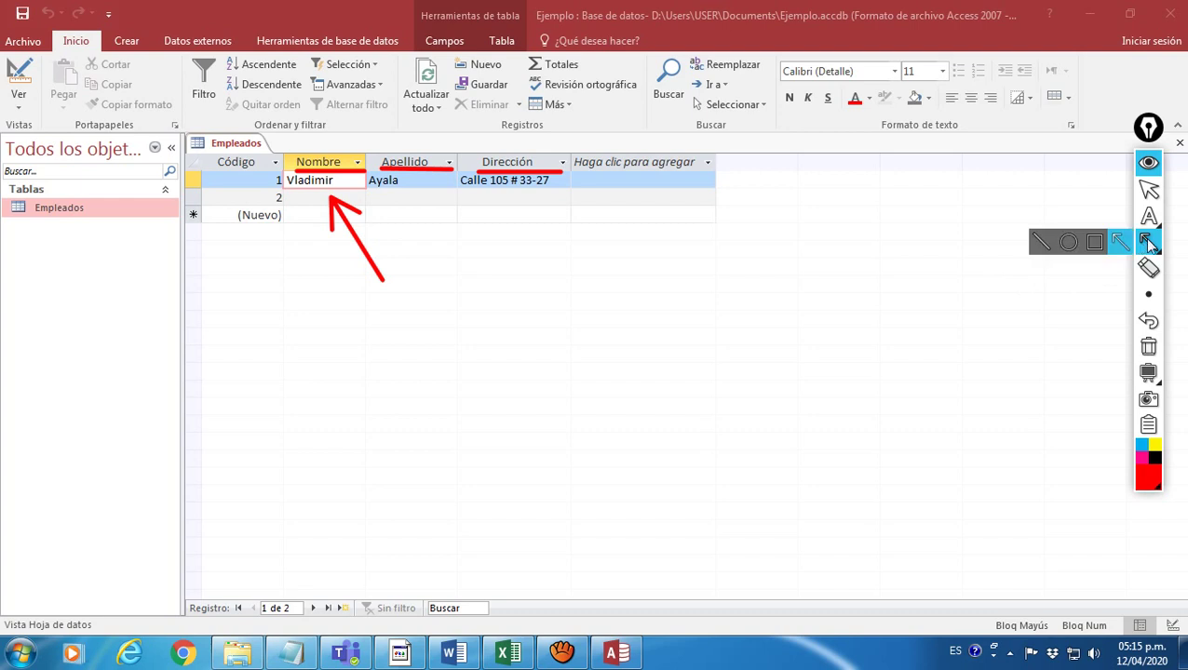
{"action": "left_click", "coordinate": [1066, 242]}
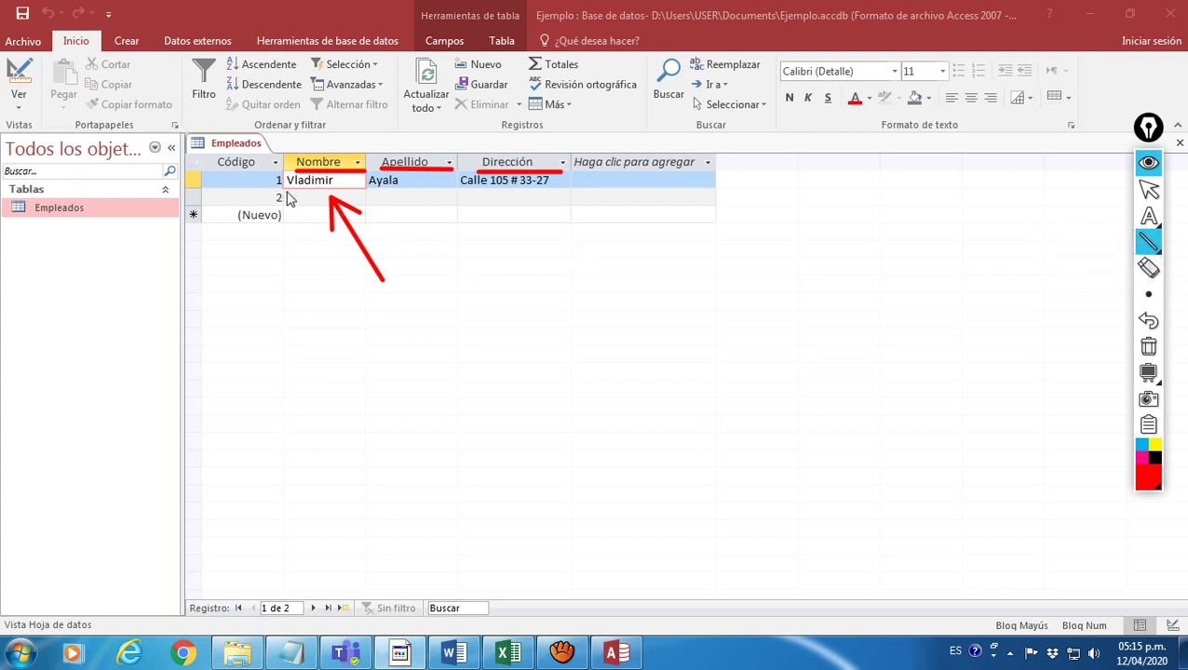
{"action": "mouse_move", "coordinate": [284, 193]}
{"action": "left_mouse_down"}
{"action": "mouse_move", "coordinate": [650, 196]}
{"action": "mouse_move", "coordinate": [574, 196]}
{"action": "left_mouse_up"}
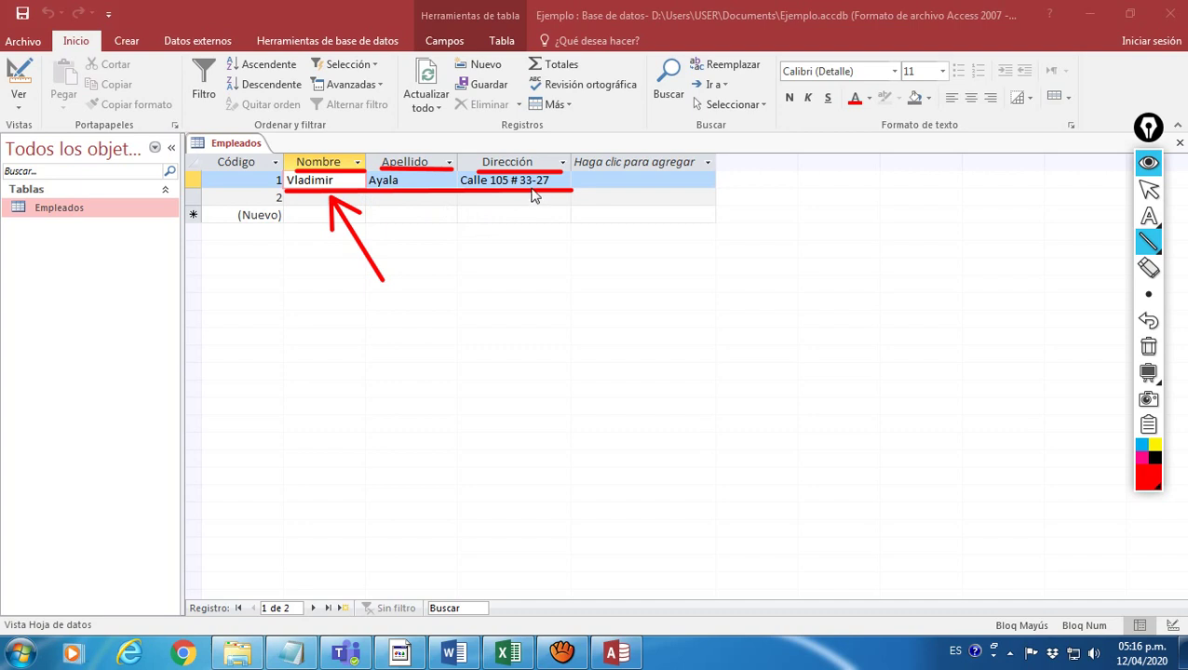
{"action": "left_click", "coordinate": [1148, 347]}
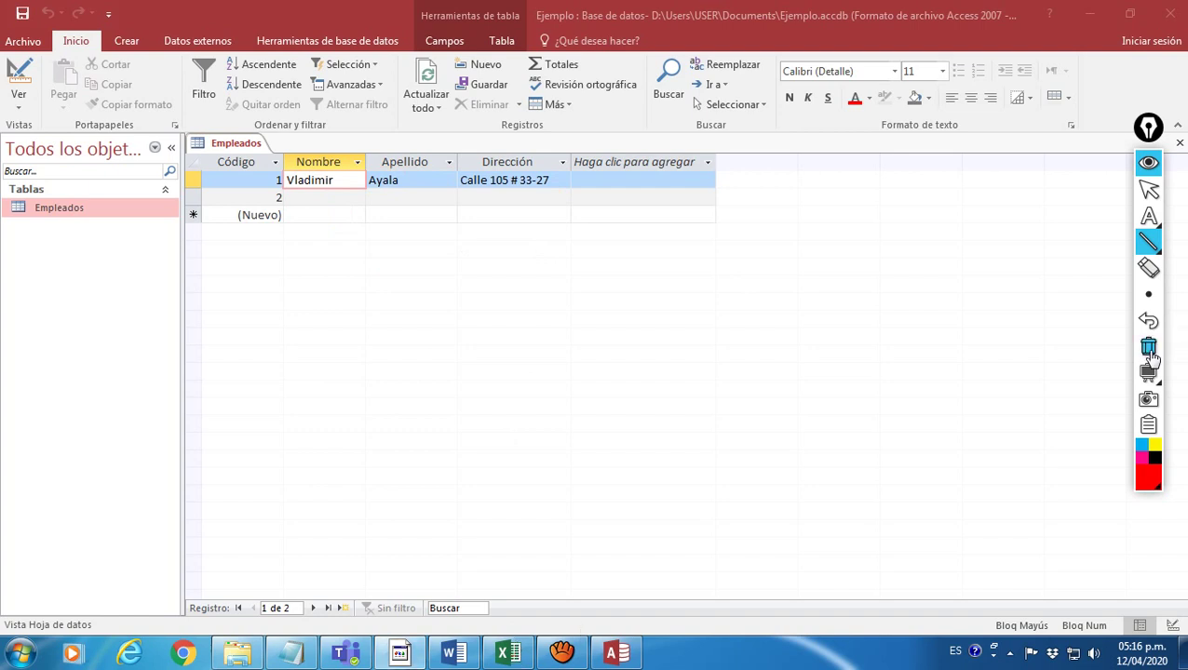
{"action": "left_click", "coordinate": [1149, 191]}
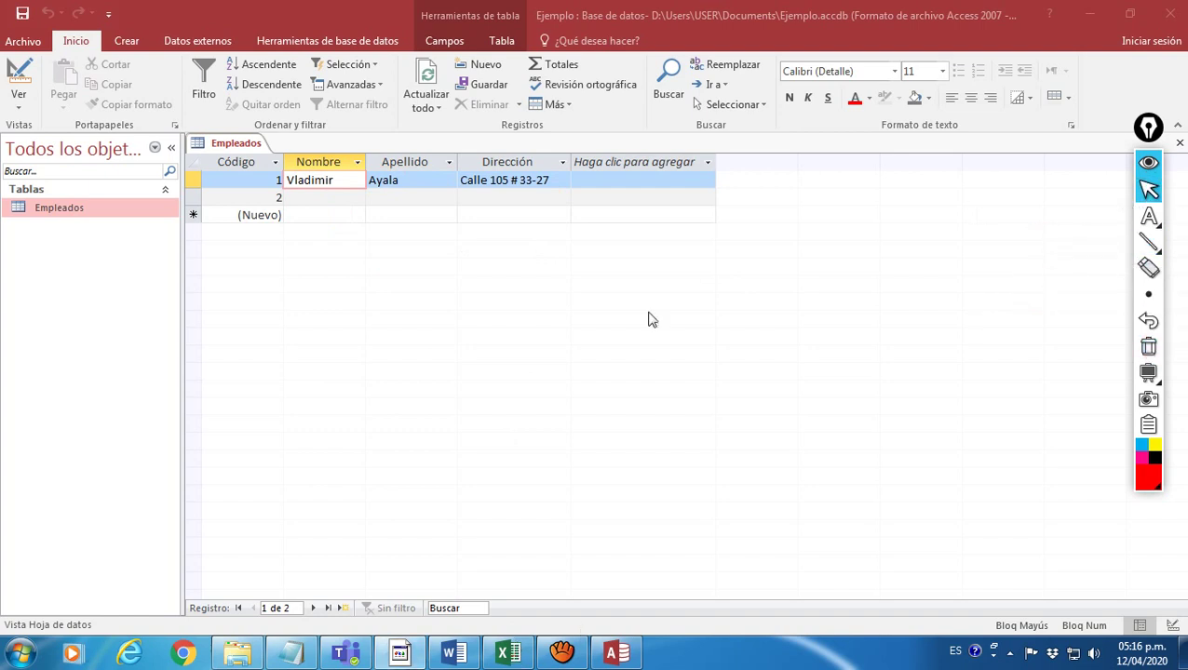
Switch to the Colegios.xlsx workbook in Excel and select empty cell D11 below the data.
{"action": "left_click", "coordinate": [507, 653]}
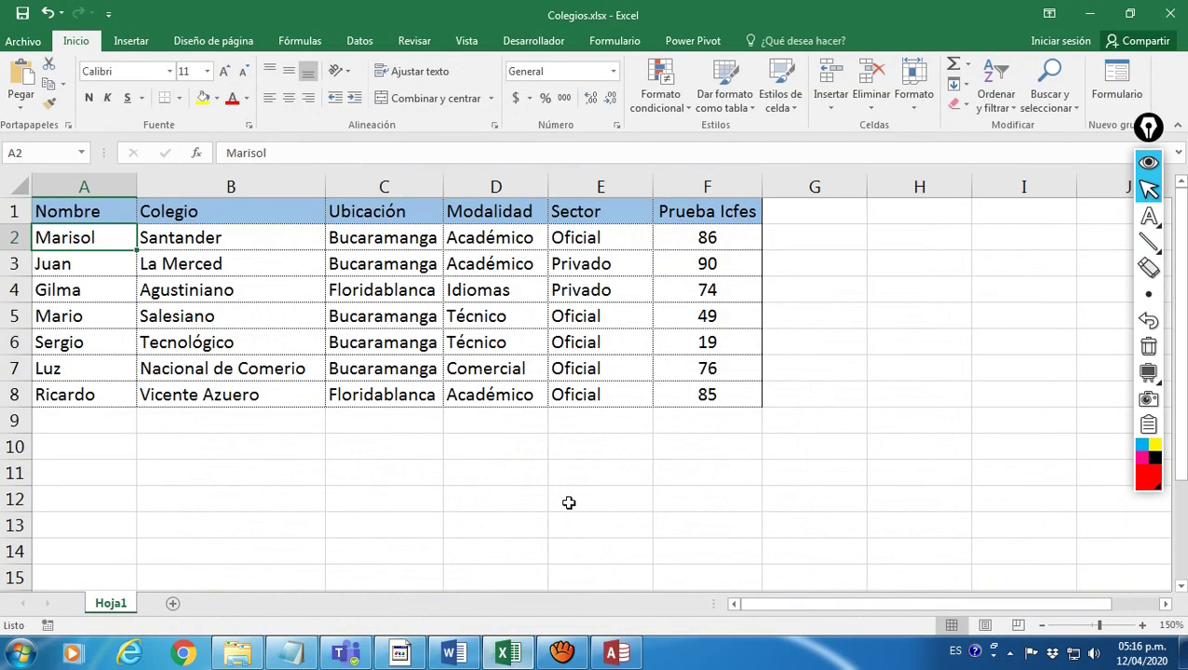
{"action": "left_click", "coordinate": [567, 499]}
{"action": "left_click", "coordinate": [447, 472]}
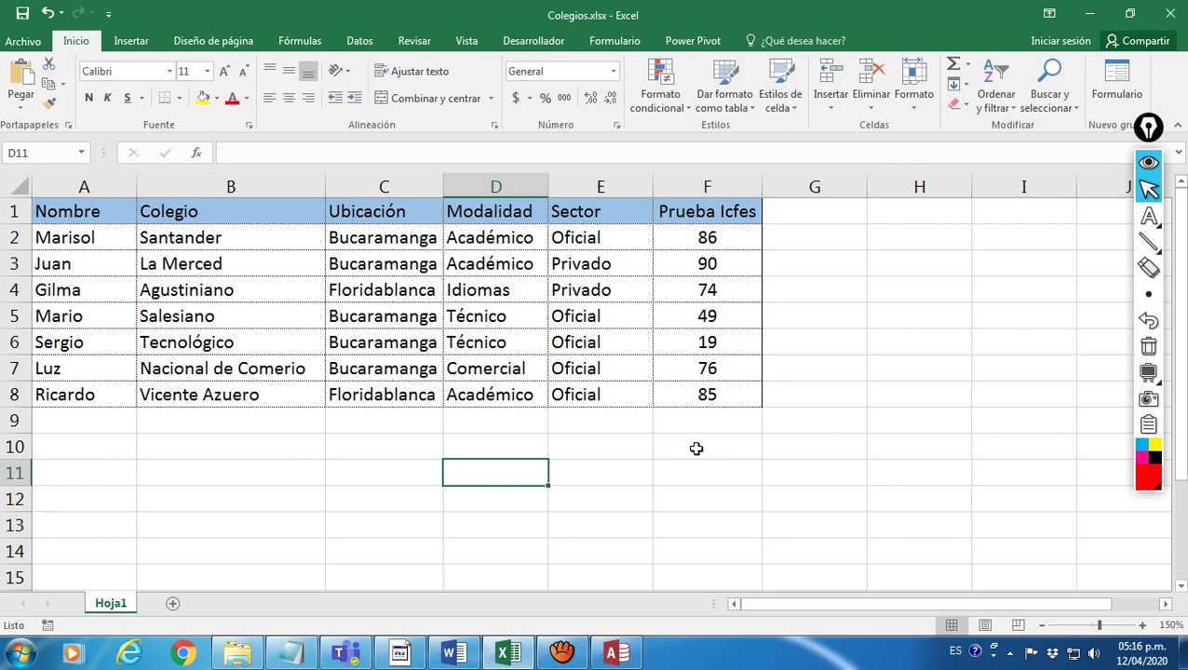
Draw red downward arrows above the six column headers, from Nombre to Prueba Icfes, in the Colegios sheet.
{"action": "left_click", "coordinate": [1147, 242]}
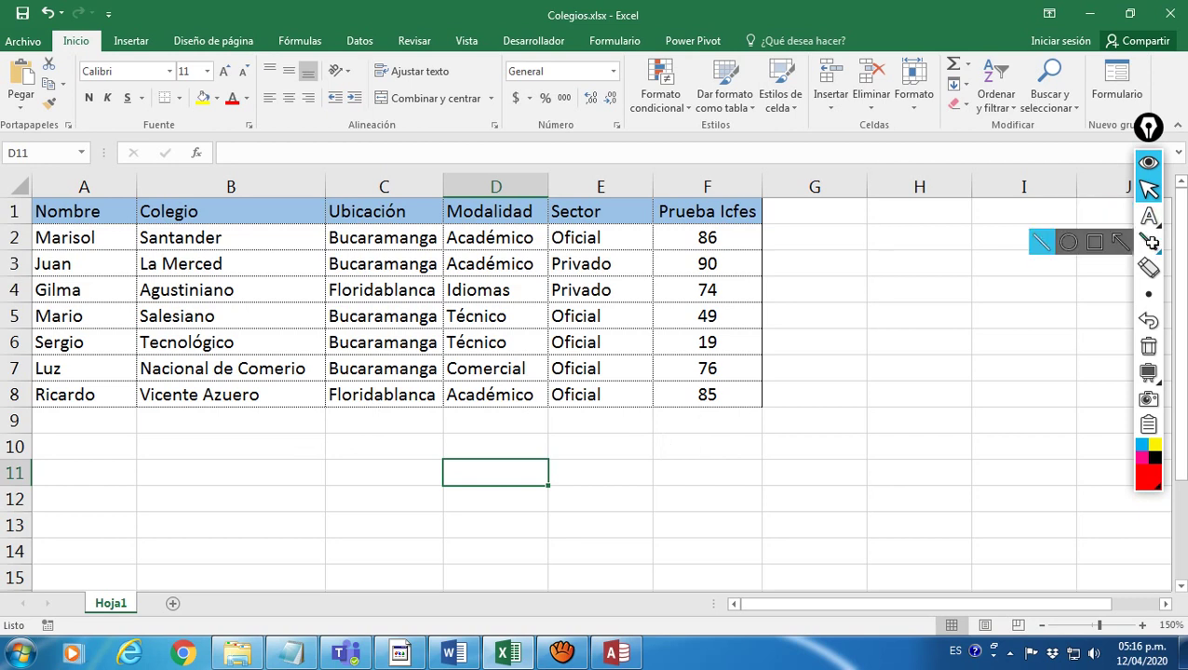
{"action": "left_click", "coordinate": [1043, 244]}
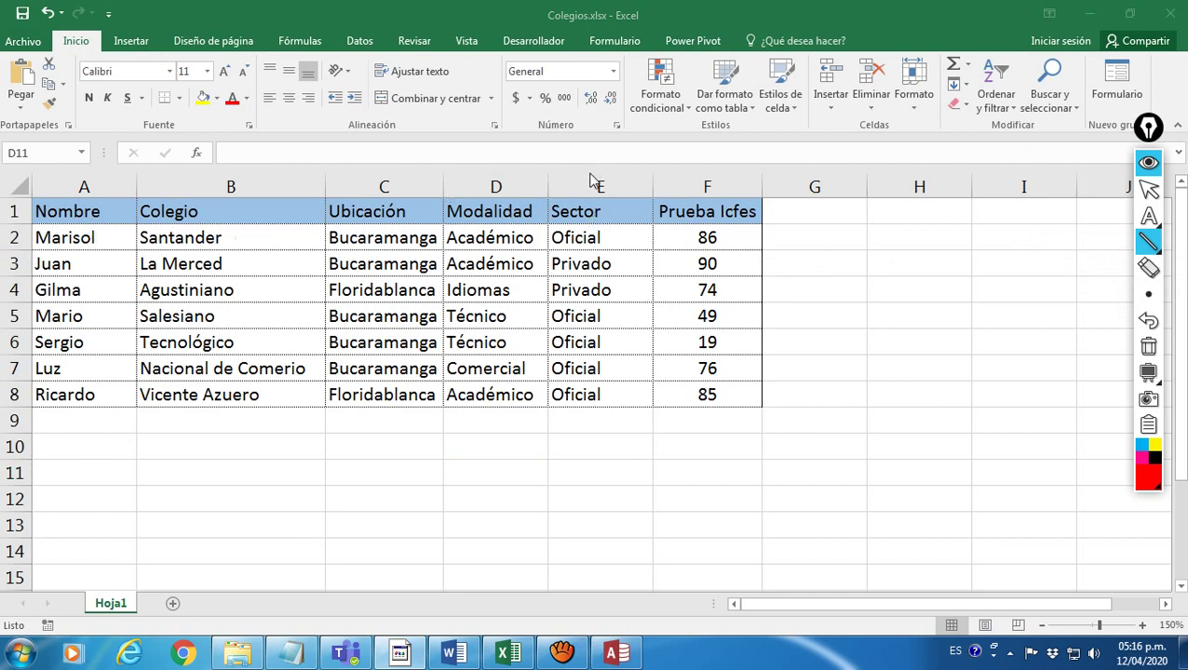
{"action": "left_click", "coordinate": [1148, 242]}
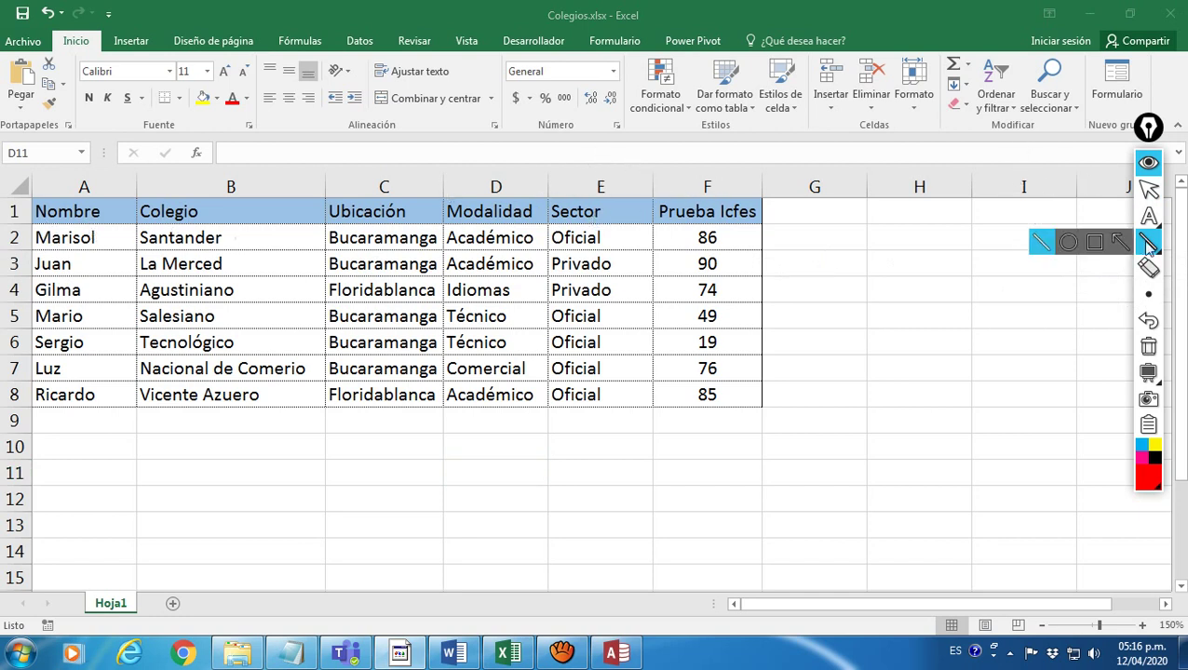
{"action": "left_click", "coordinate": [1117, 241]}
{"action": "left_click_drag", "start_coordinate": [592, 146], "coordinate": [592, 191]}
{"action": "left_click_drag", "start_coordinate": [243, 149], "coordinate": [243, 191]}
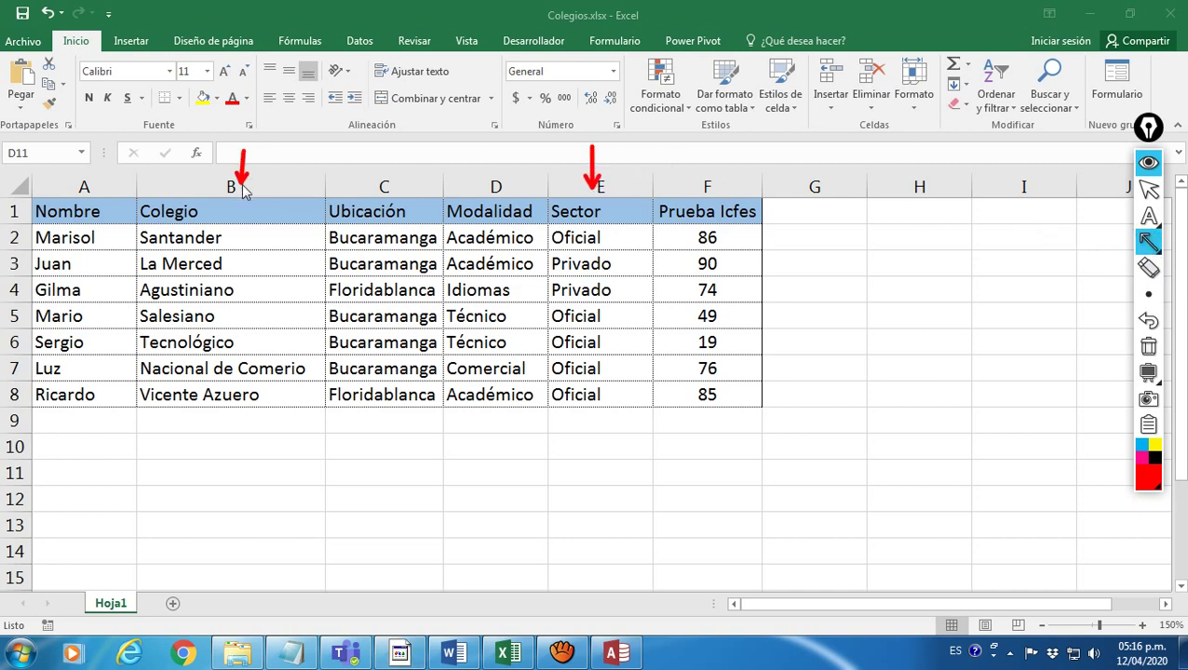
{"action": "left_click_drag", "start_coordinate": [91, 160], "coordinate": [92, 191]}
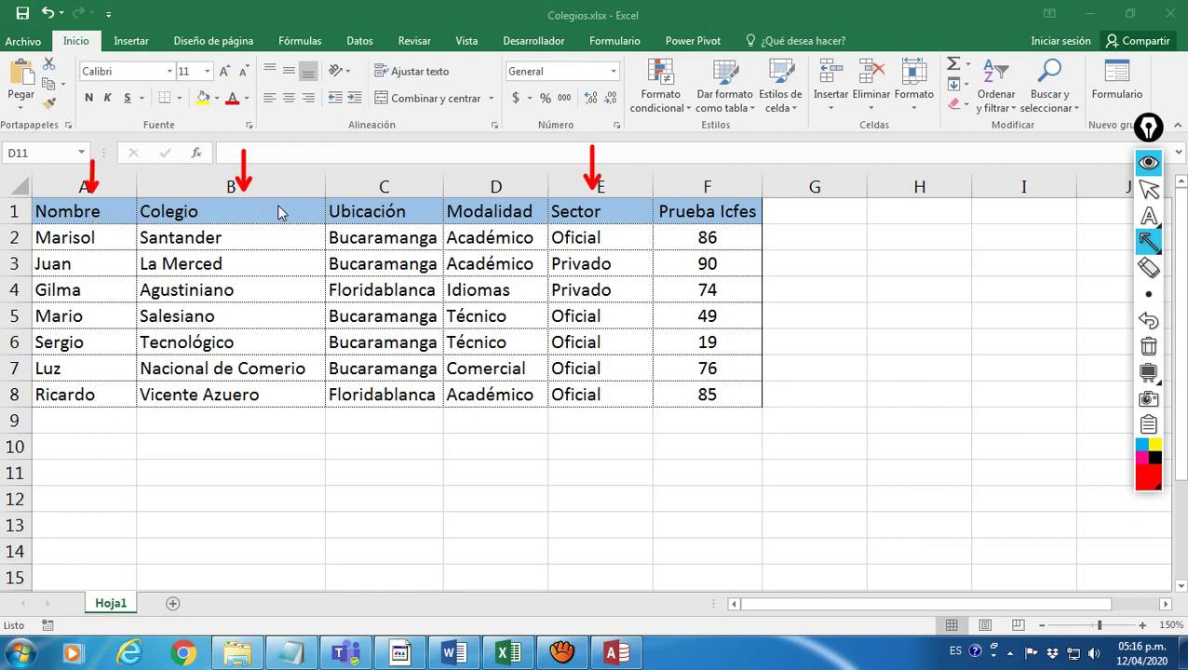
{"action": "left_click_drag", "start_coordinate": [386, 147], "coordinate": [385, 191]}
{"action": "left_click_drag", "start_coordinate": [505, 154], "coordinate": [509, 194]}
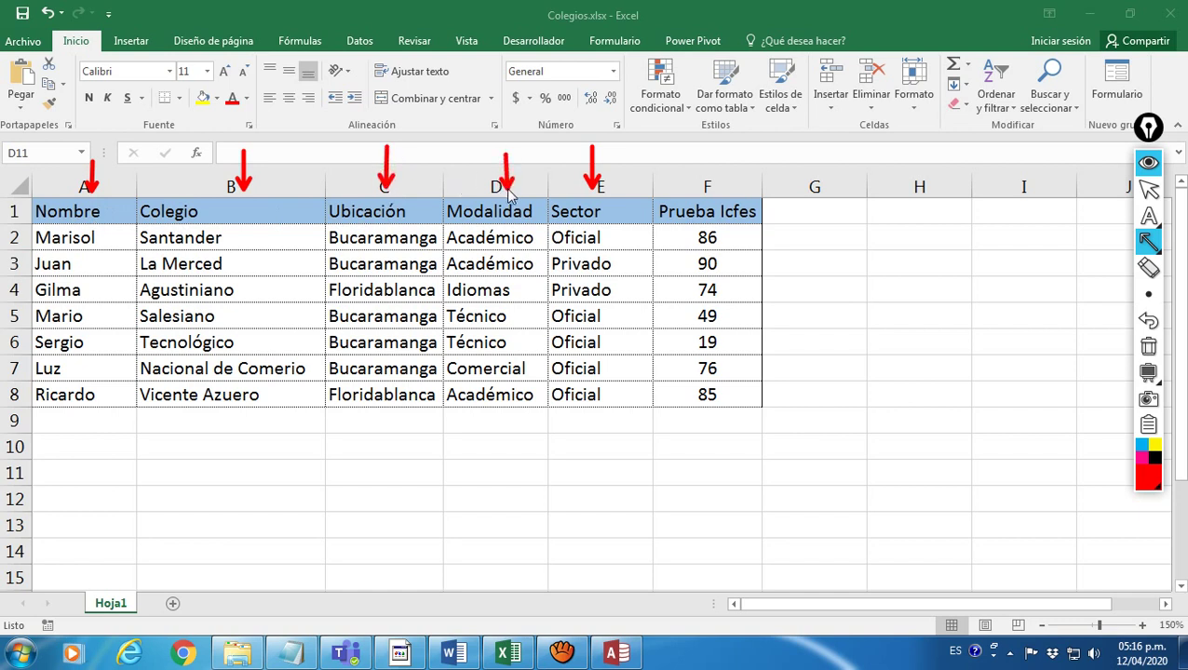
{"action": "left_click_drag", "start_coordinate": [715, 157], "coordinate": [714, 191]}
Draw a long red arrow pointing at the end of header row 1 and clear all annotations.
{"action": "left_click", "coordinate": [1148, 239]}
{"action": "left_click_drag", "start_coordinate": [935, 209], "coordinate": [782, 214]}
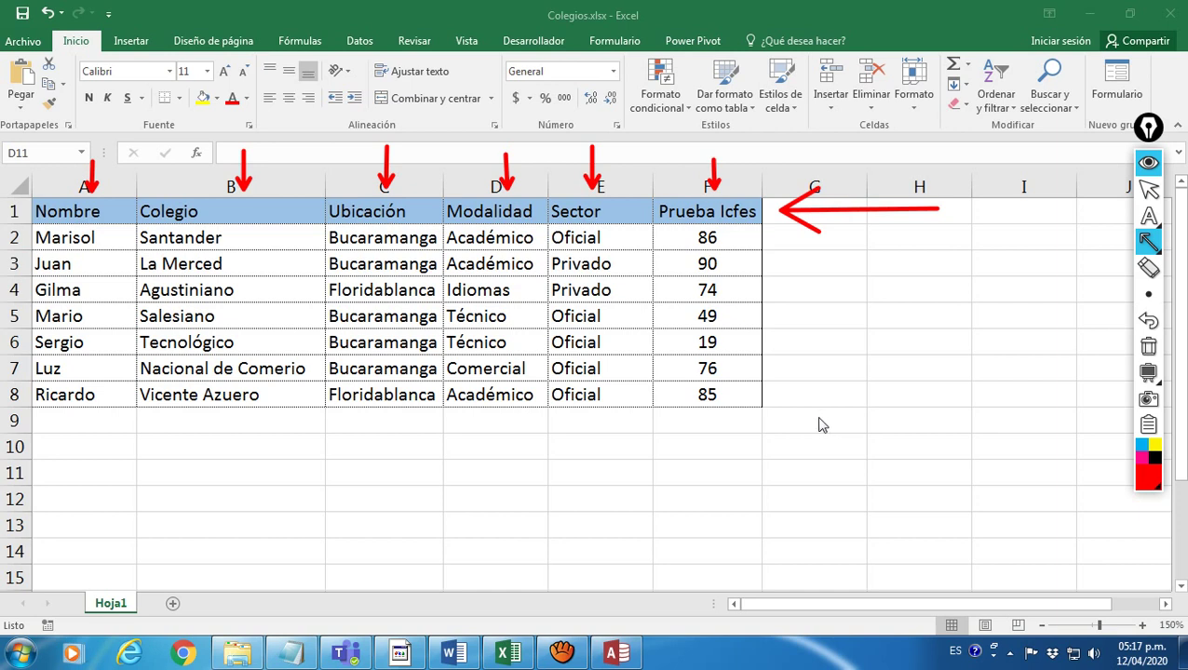
{"action": "left_click", "coordinate": [1149, 350]}
Draw a red rectangle around the data rows 2 to 8, including their row numbers.
{"action": "mouse_move", "coordinate": [1149, 242]}
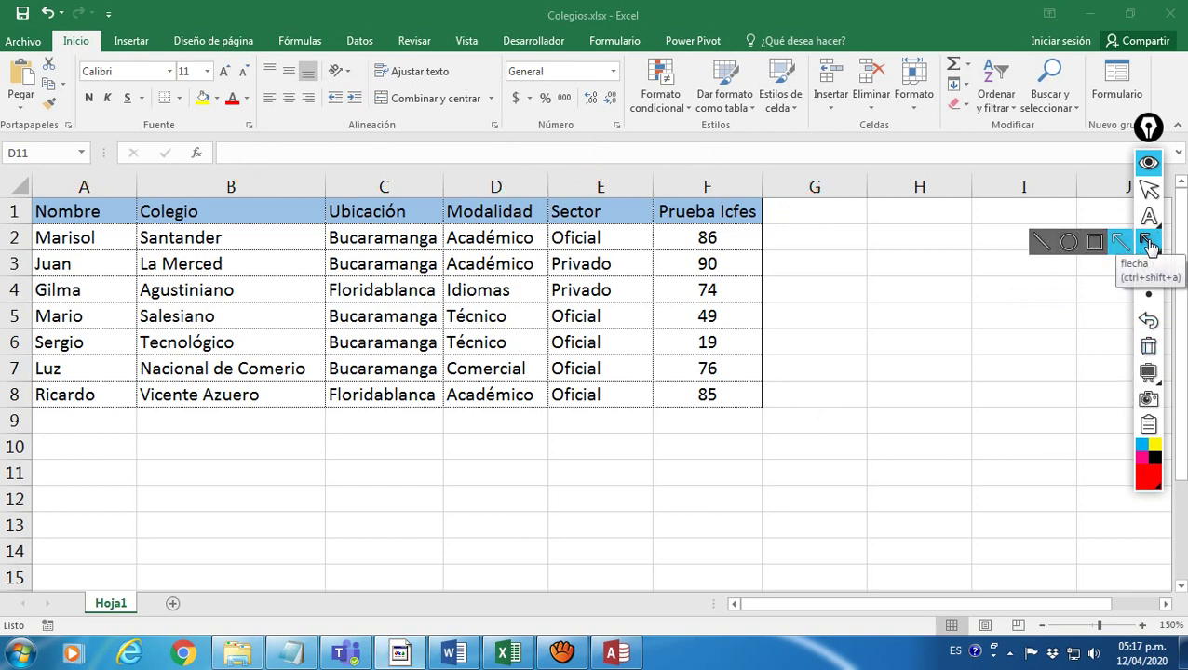
{"action": "left_click", "coordinate": [1095, 244]}
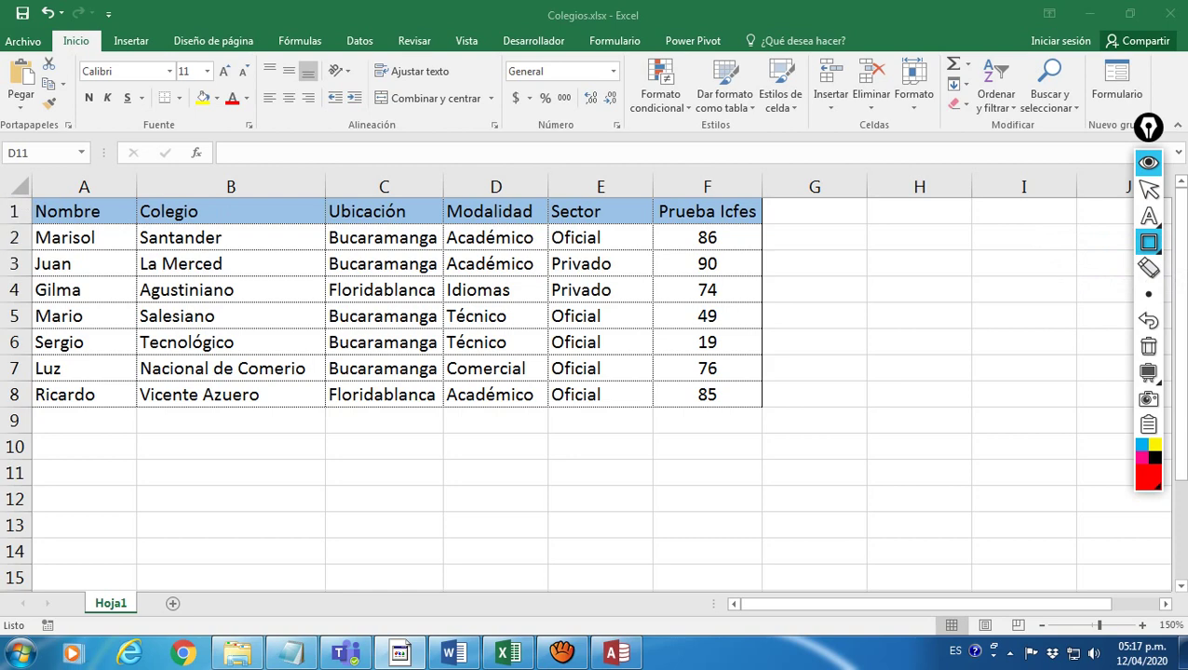
{"action": "mouse_move", "coordinate": [2, 231]}
{"action": "left_mouse_down"}
{"action": "mouse_move", "coordinate": [535, 247]}
{"action": "mouse_move", "coordinate": [775, 305]}
{"action": "mouse_move", "coordinate": [789, 412]}
{"action": "mouse_move", "coordinate": [772, 416]}
{"action": "left_mouse_up"}
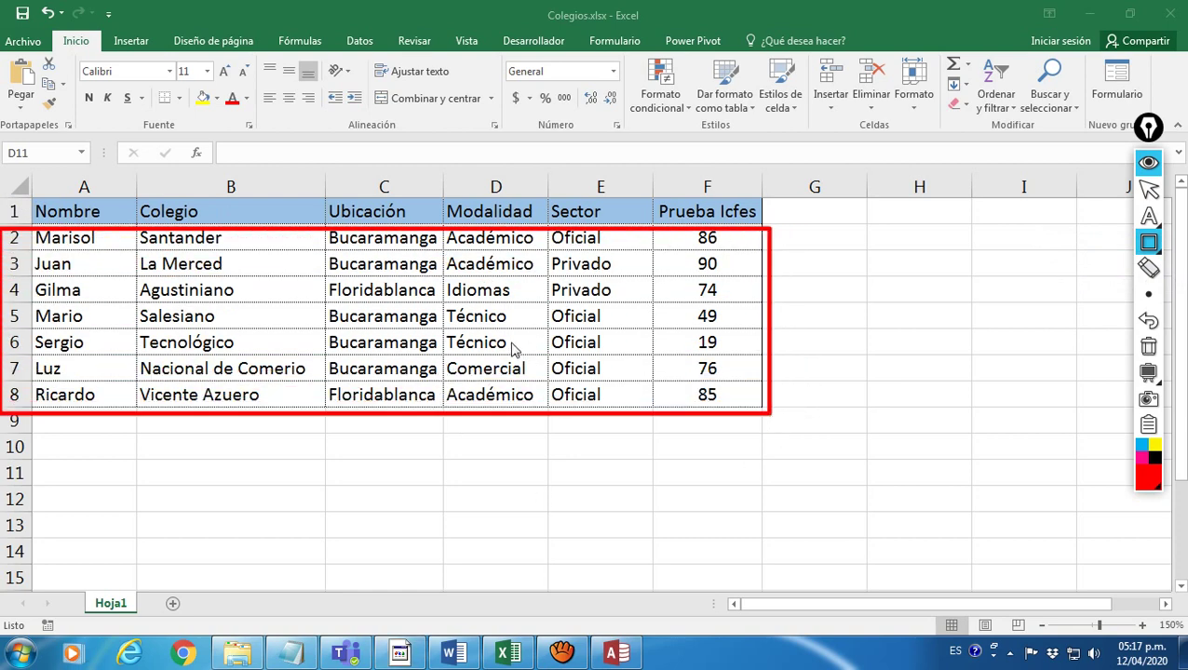
Add the red two-line text annotation "FILAS= REGISTROS EN ACCESS" in the empty area beside the table.
{"action": "left_click", "coordinate": [1148, 216]}
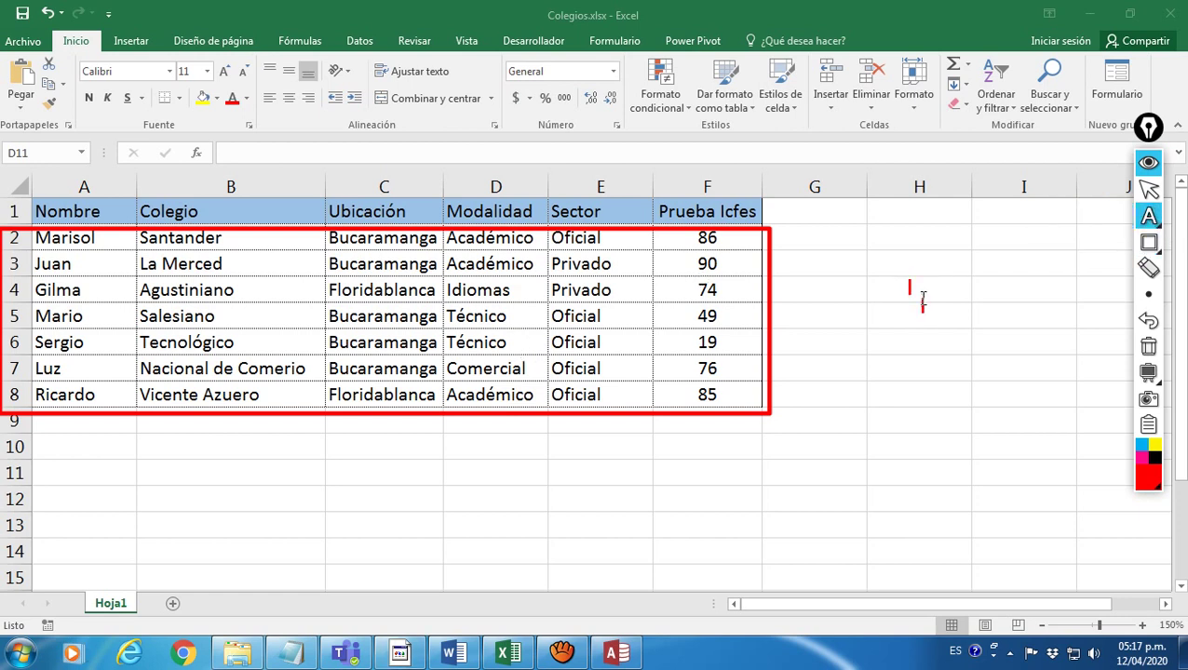
{"action": "type", "text": "Fl"}
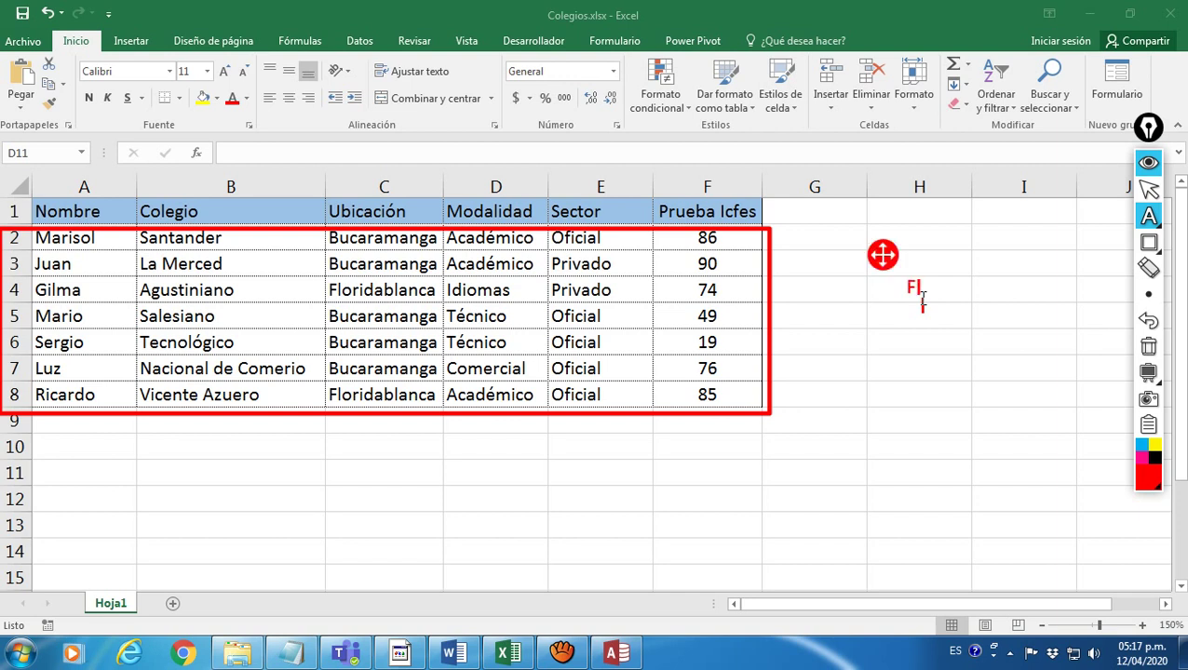
{"action": "type", "text": "LAS= REGISTROS"}
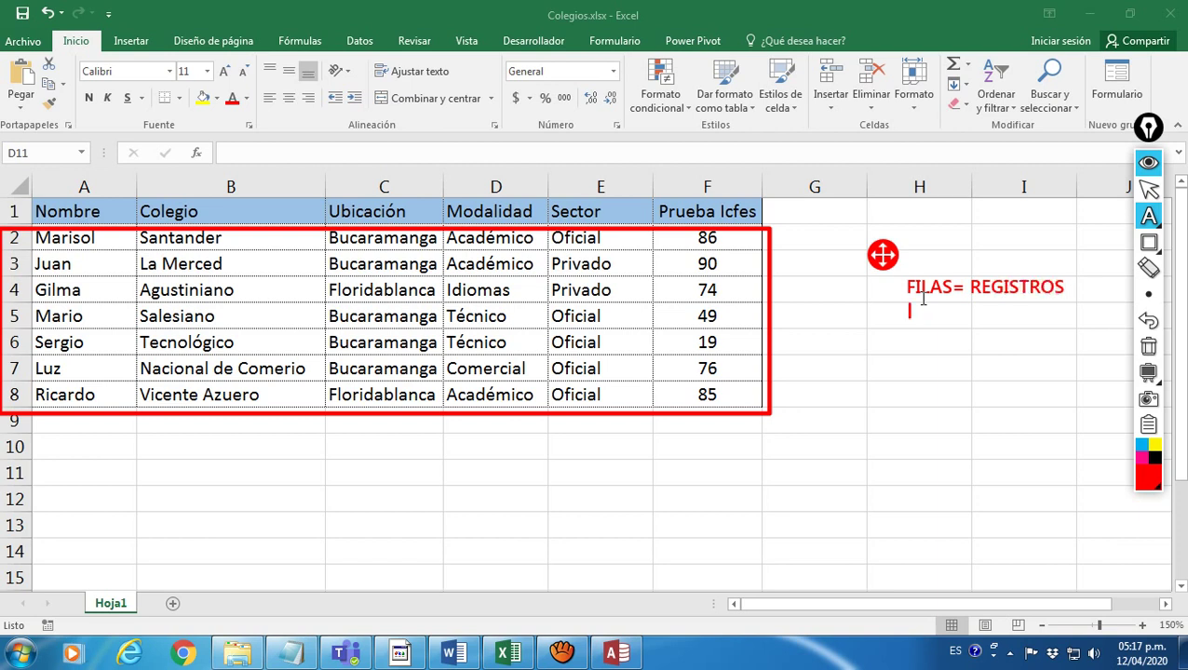
{"action": "type", "text": "EN AC"}
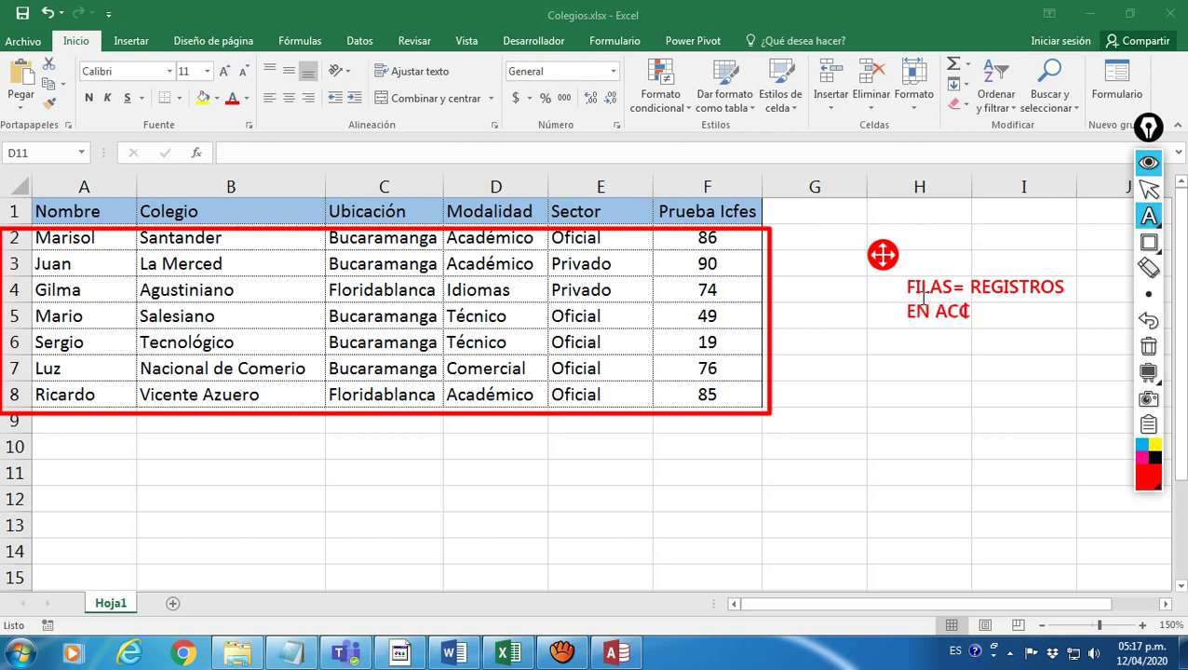
{"action": "type", "text": "CESS"}
Draw short red lines beside the first three data rows and clear all annotations from the sheet.
{"action": "mouse_move", "coordinate": [1148, 242]}
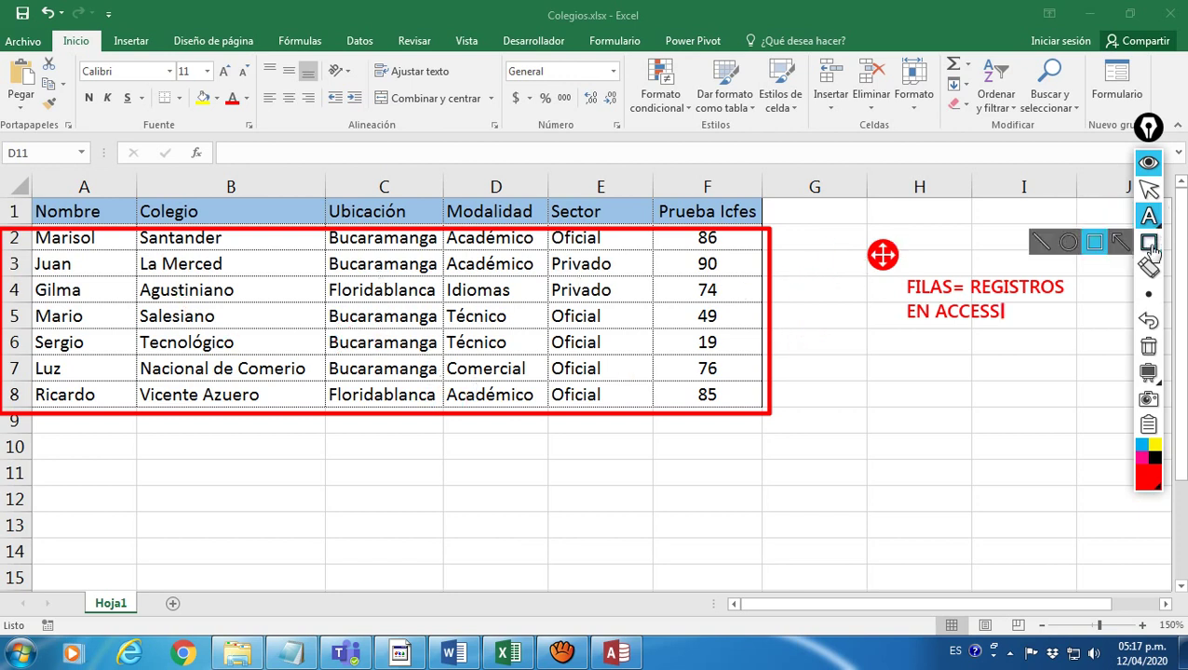
{"action": "left_click", "coordinate": [1041, 242]}
{"action": "left_click_drag", "start_coordinate": [783, 239], "coordinate": [855, 241]}
{"action": "mouse_move", "coordinate": [790, 265]}
{"action": "left_mouse_down"}
{"action": "mouse_move", "coordinate": [862, 268]}
{"action": "mouse_move", "coordinate": [846, 285]}
{"action": "mouse_move", "coordinate": [861, 285]}
{"action": "left_mouse_up"}
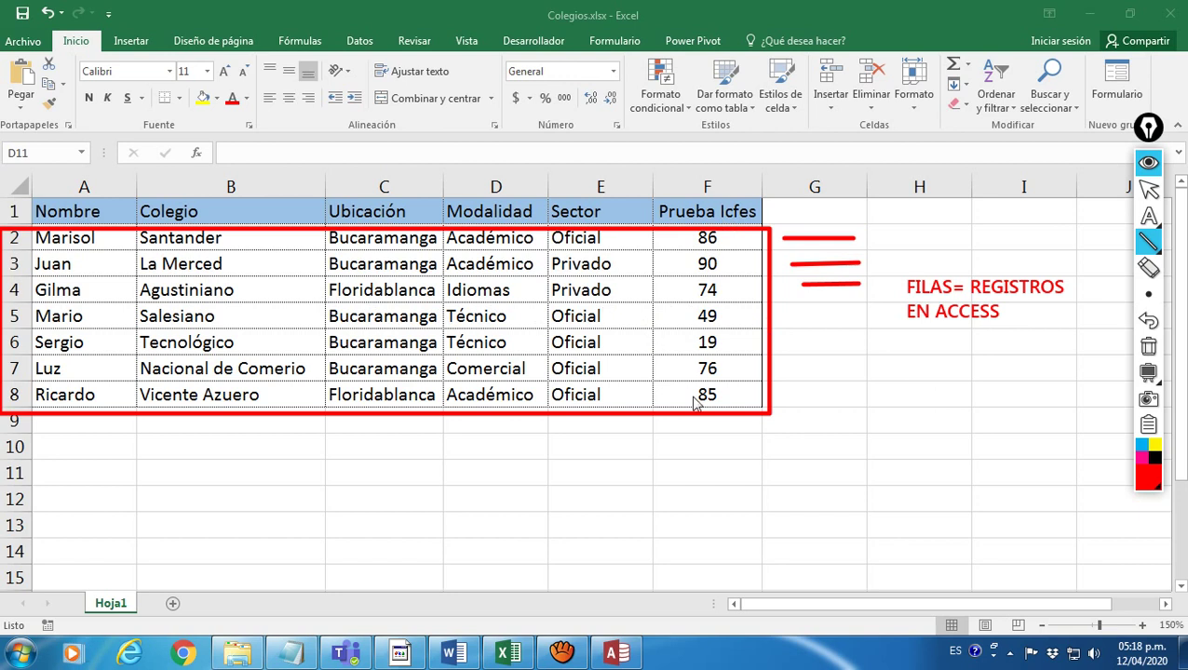
{"action": "left_click", "coordinate": [1148, 347]}
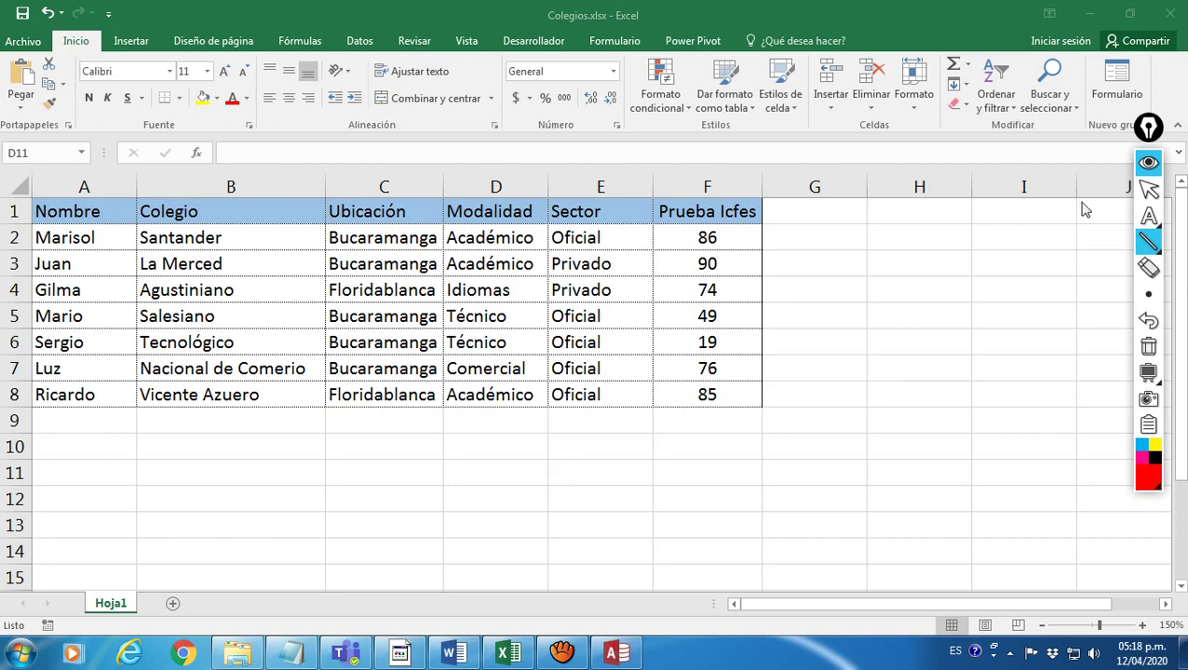
Switch to the Ejemplo database in Access, draw a red arrow pointing at the Ver command and clear the annotation.
{"action": "left_click", "coordinate": [1148, 189]}
{"action": "left_click", "coordinate": [616, 653]}
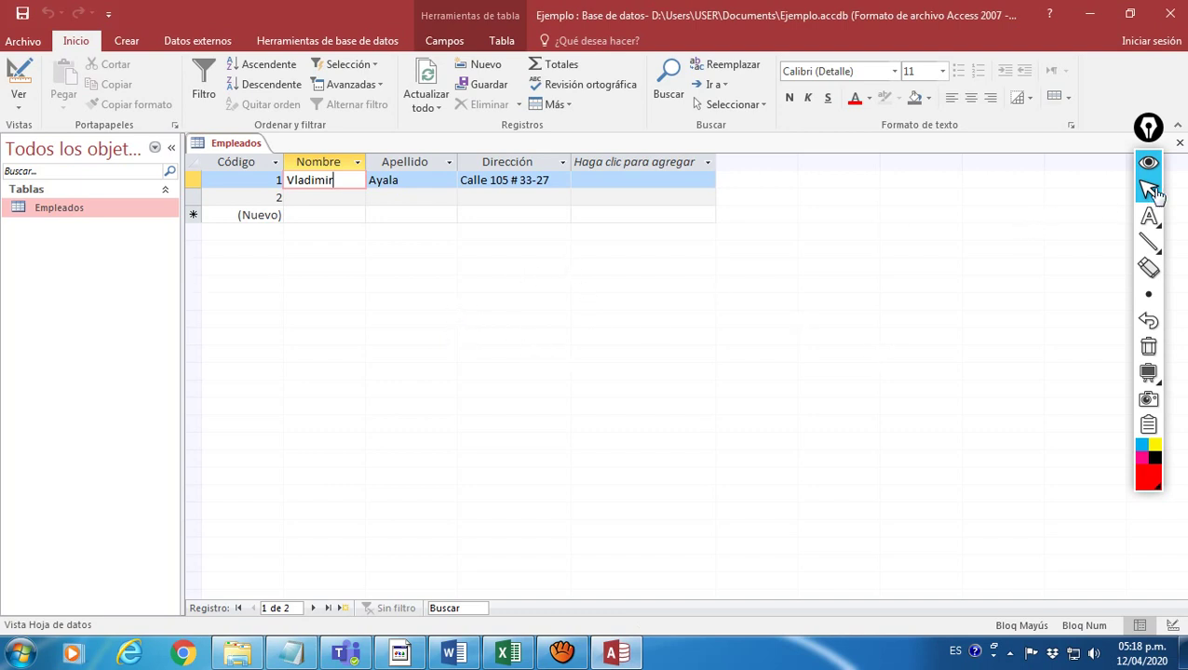
{"action": "left_click", "coordinate": [1124, 247]}
{"action": "mouse_move", "coordinate": [440, 366]}
{"action": "left_mouse_down"}
{"action": "mouse_move", "coordinate": [23, 158]}
{"action": "mouse_move", "coordinate": [32, 118]}
{"action": "mouse_move", "coordinate": [15, 102]}
{"action": "left_mouse_up"}
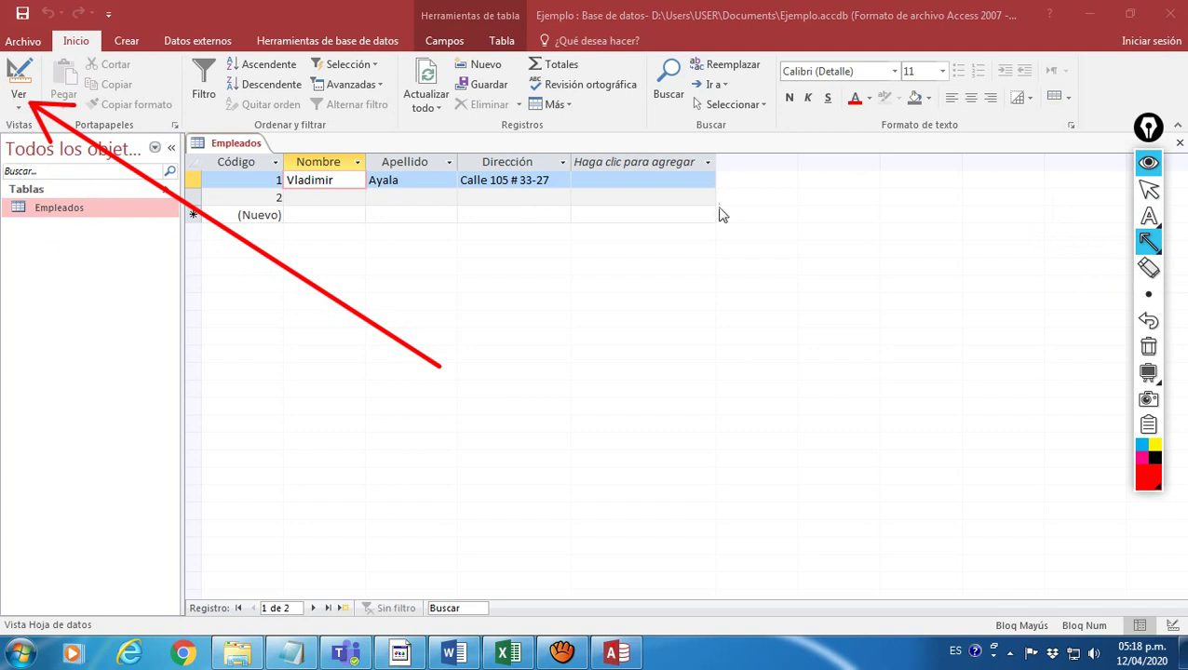
{"action": "left_click", "coordinate": [1149, 347]}
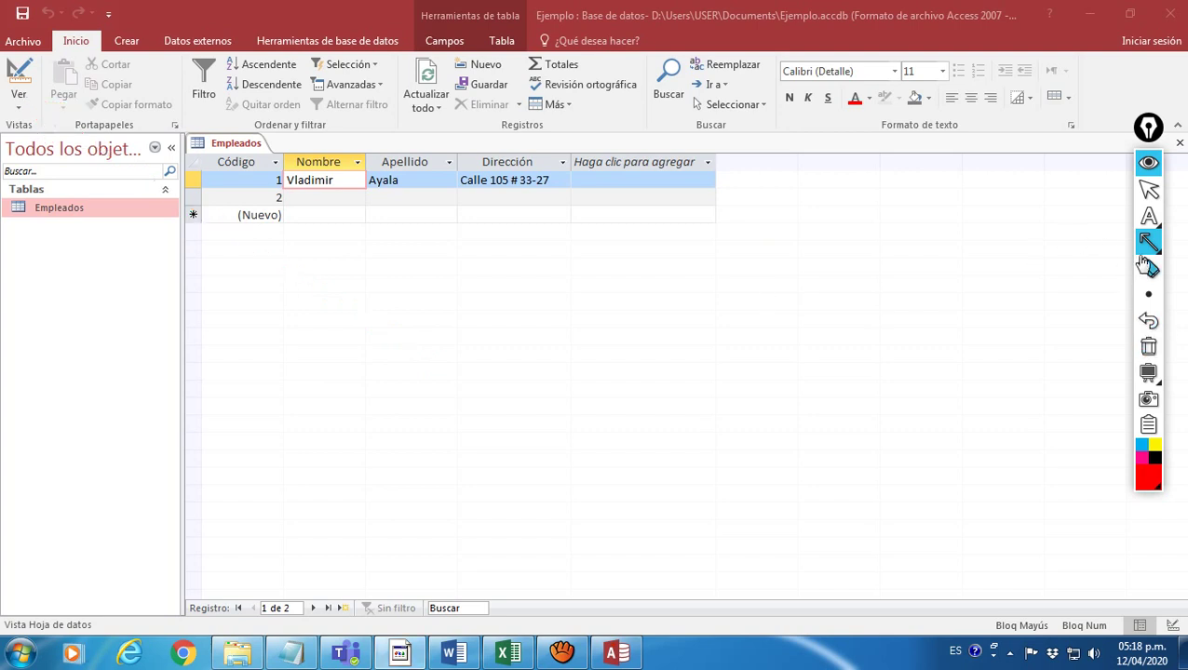
Return to the normal pointer, place the cursor in the first record's Dirección and switch the Empleados table to Vista Diseño.
{"action": "left_click", "coordinate": [1149, 190]}
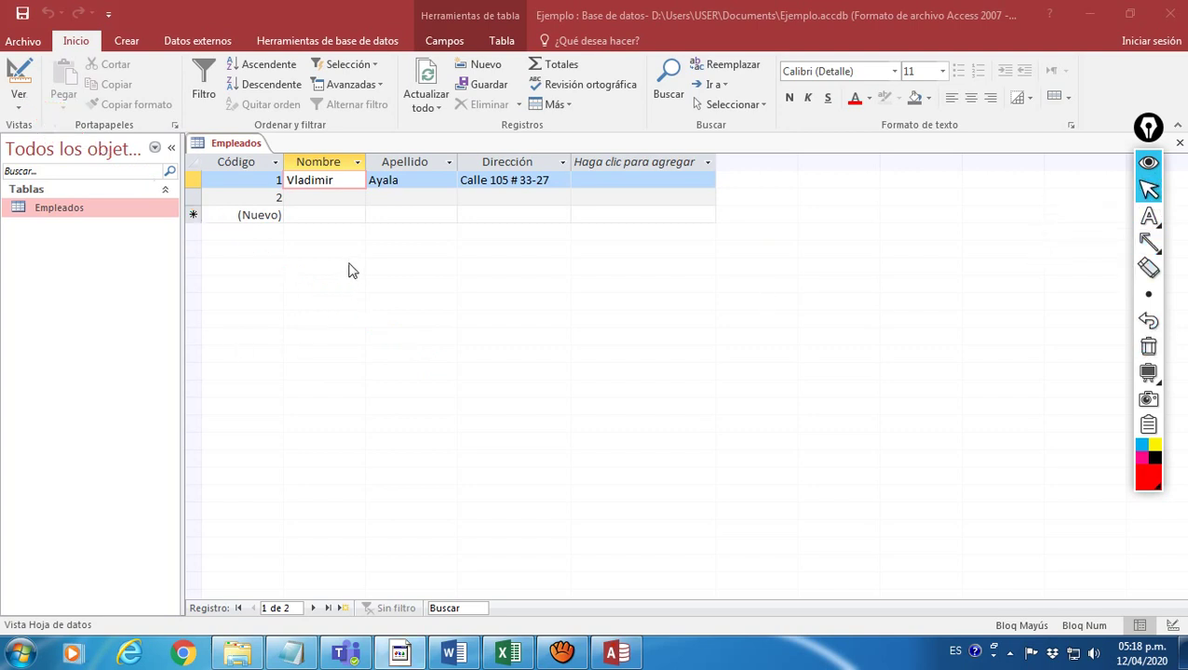
{"action": "left_click", "coordinate": [16, 108]}
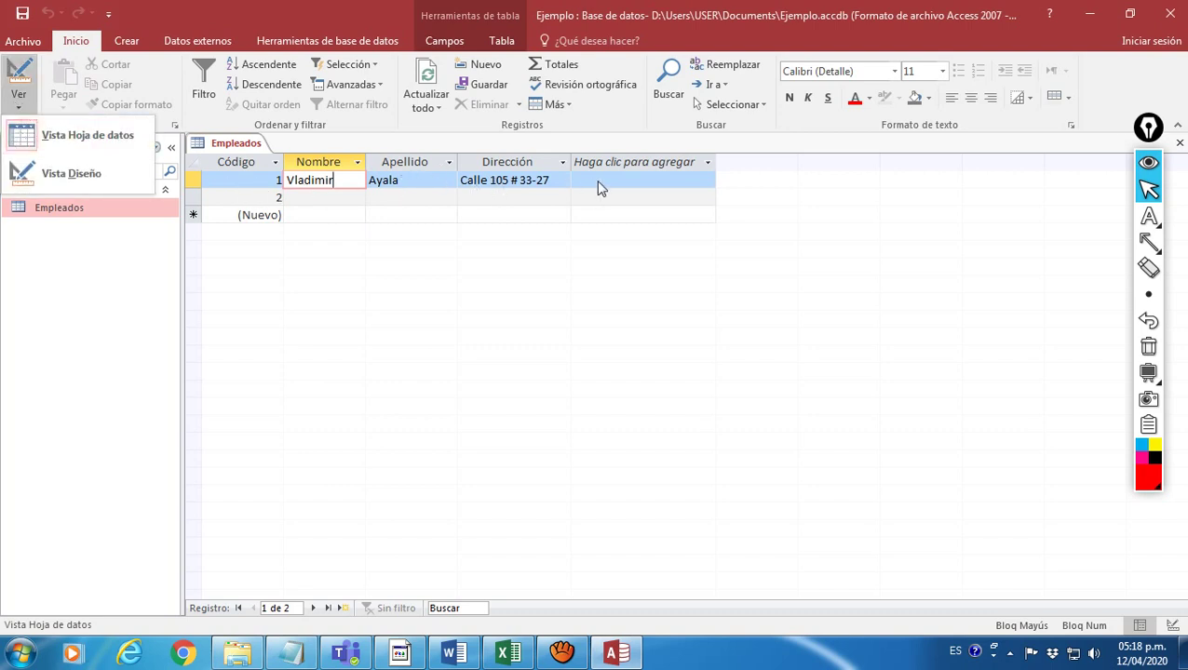
{"action": "left_click", "coordinate": [416, 180]}
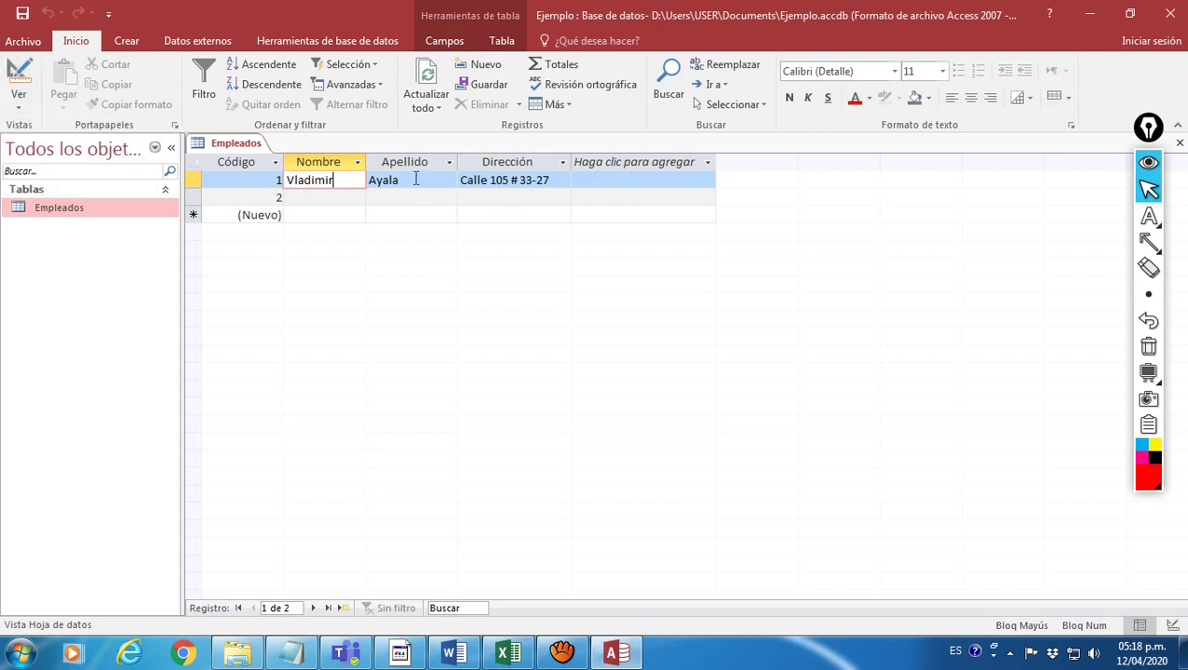
{"action": "left_click", "coordinate": [416, 180]}
{"action": "left_click", "coordinate": [542, 180]}
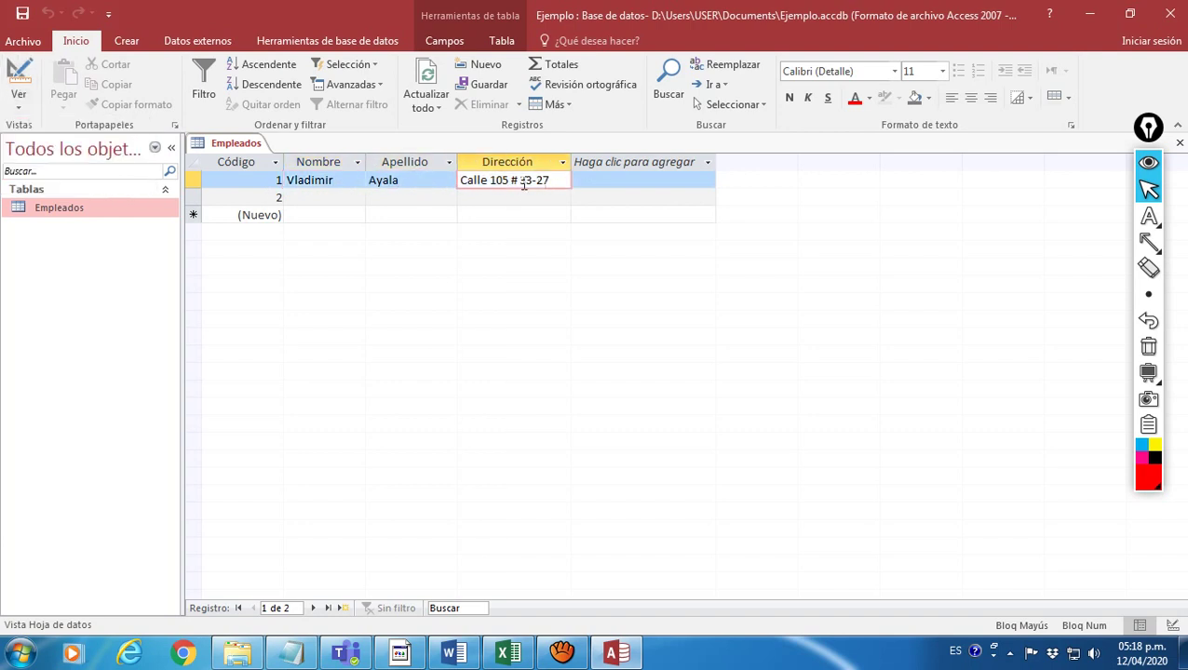
{"action": "left_click", "coordinate": [23, 111]}
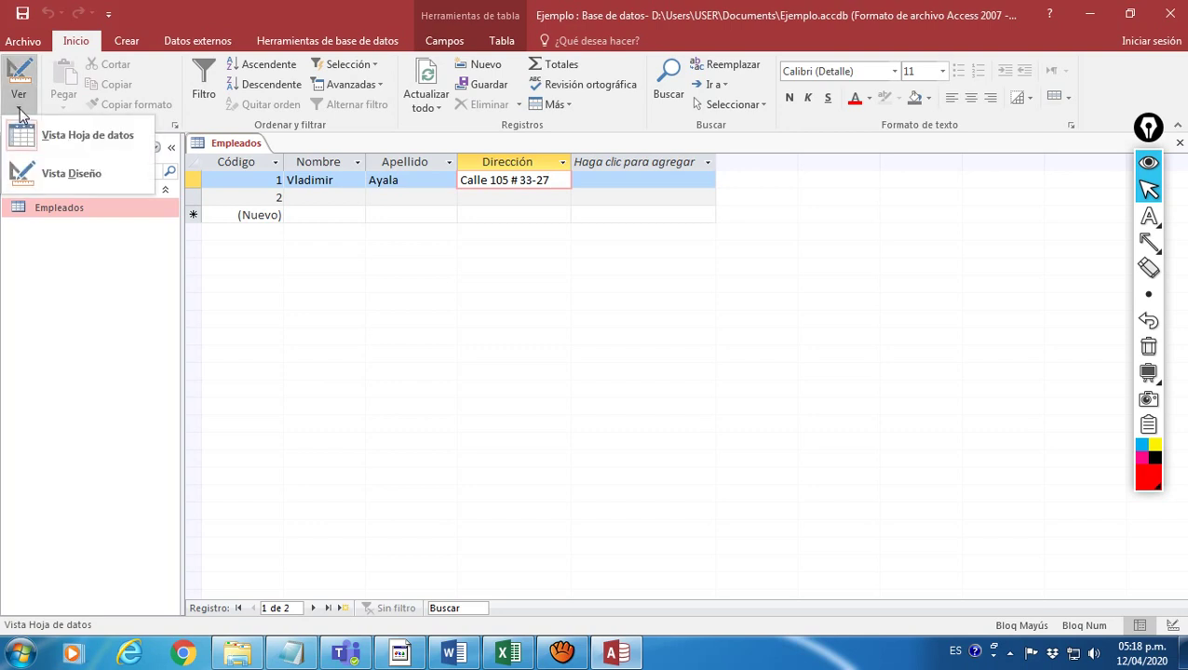
{"action": "left_click", "coordinate": [31, 176]}
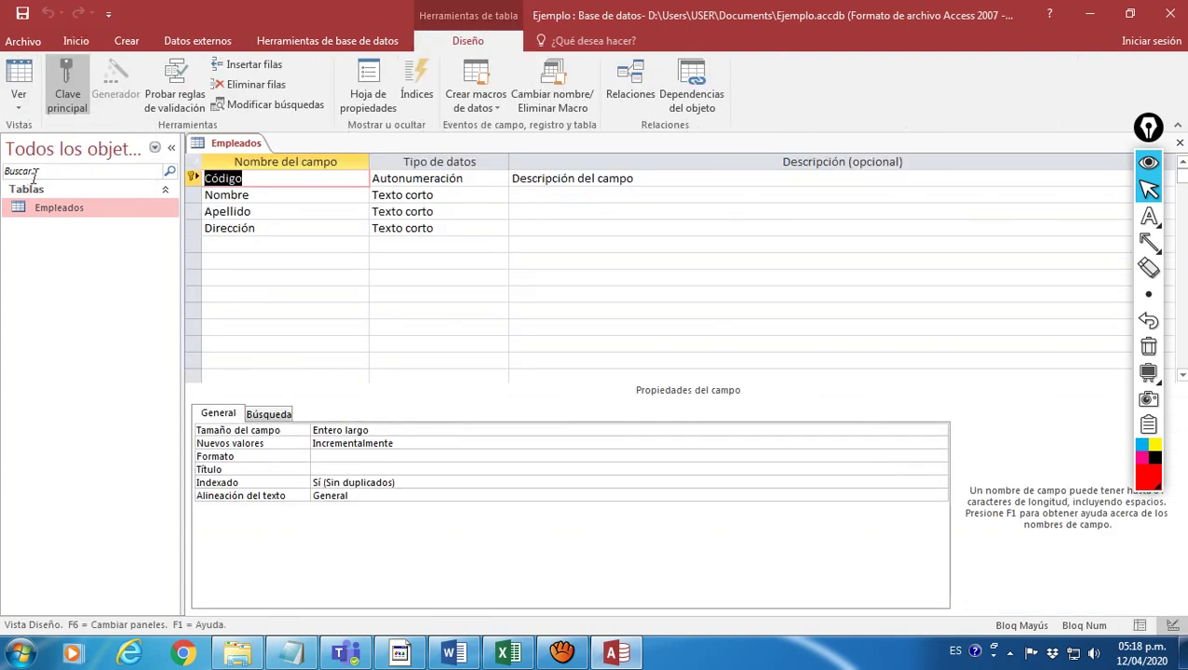
Examine the Código, Nombre, Apellido and Dirección fields and their properties, ending on the Código field.
{"action": "left_click", "coordinate": [290, 183]}
{"action": "left_click", "coordinate": [284, 196]}
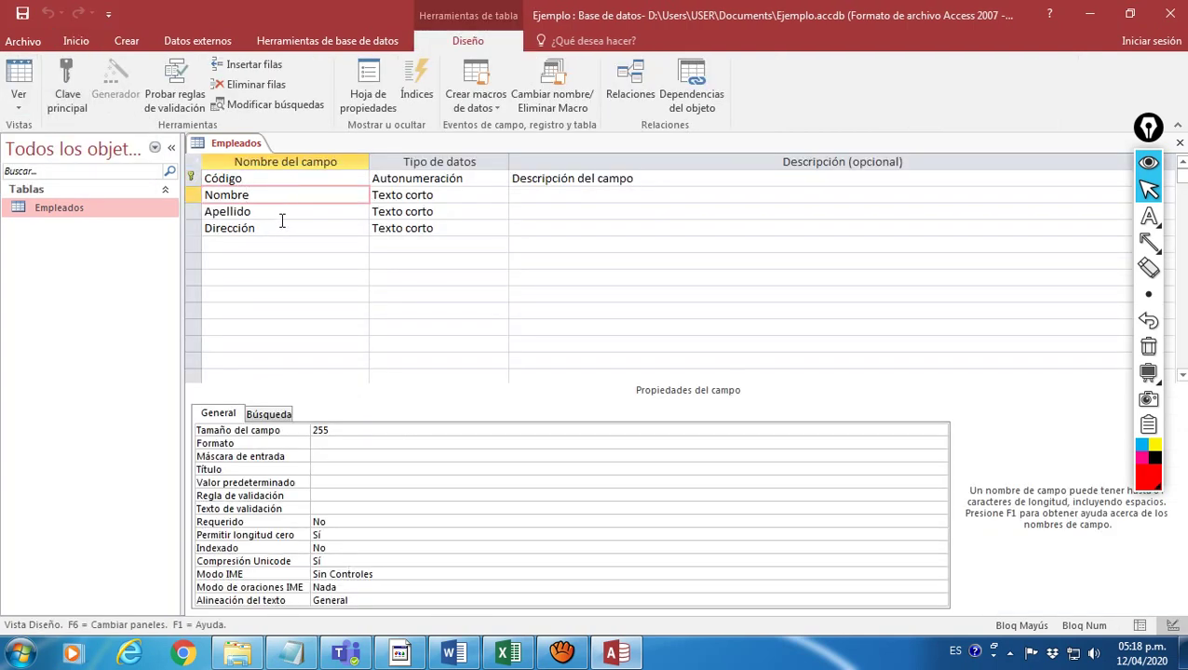
{"action": "left_click", "coordinate": [277, 215]}
{"action": "left_click", "coordinate": [275, 228]}
{"action": "left_click", "coordinate": [268, 182]}
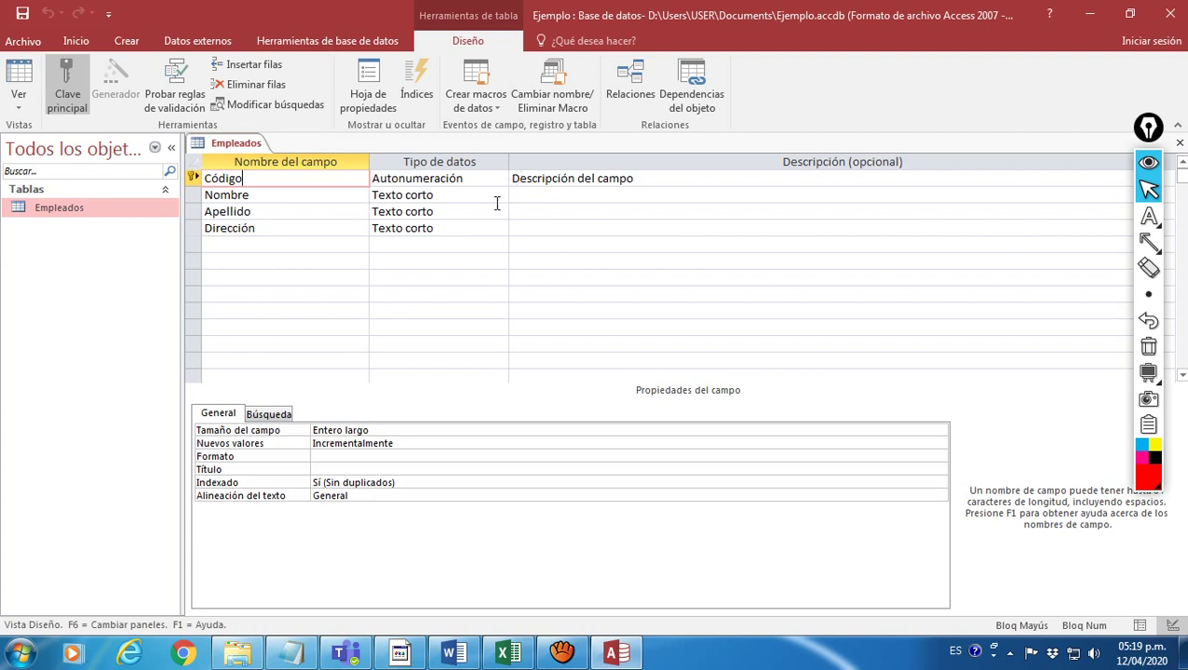
{"action": "left_click", "coordinate": [300, 193]}
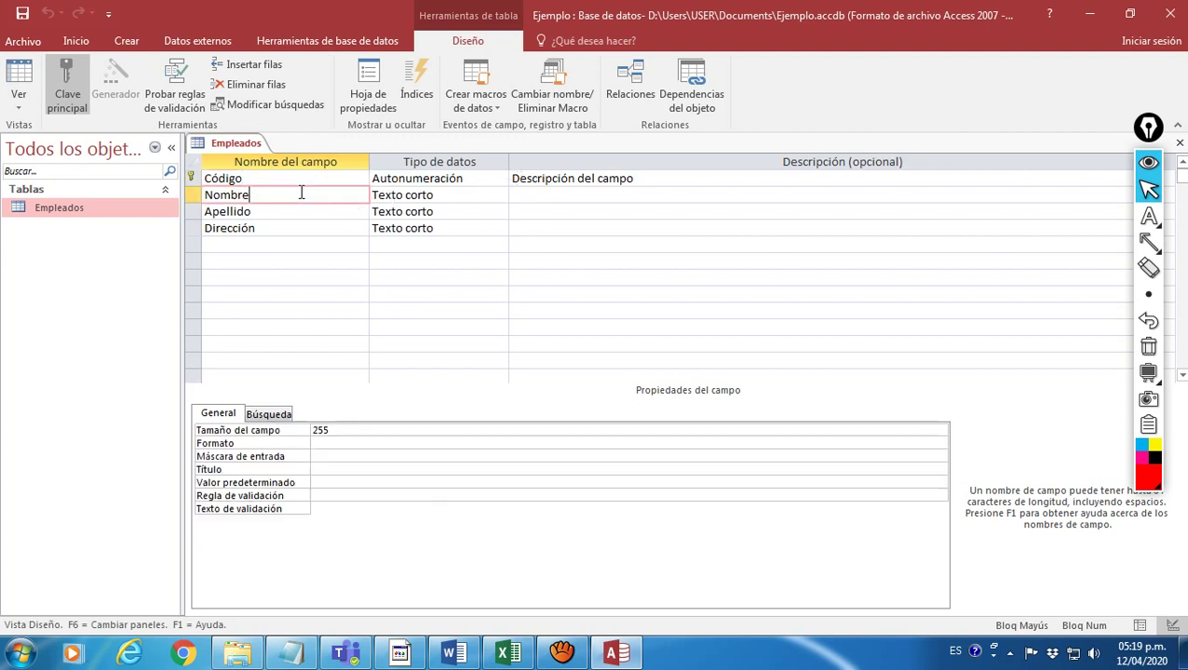
{"action": "left_click", "coordinate": [261, 180]}
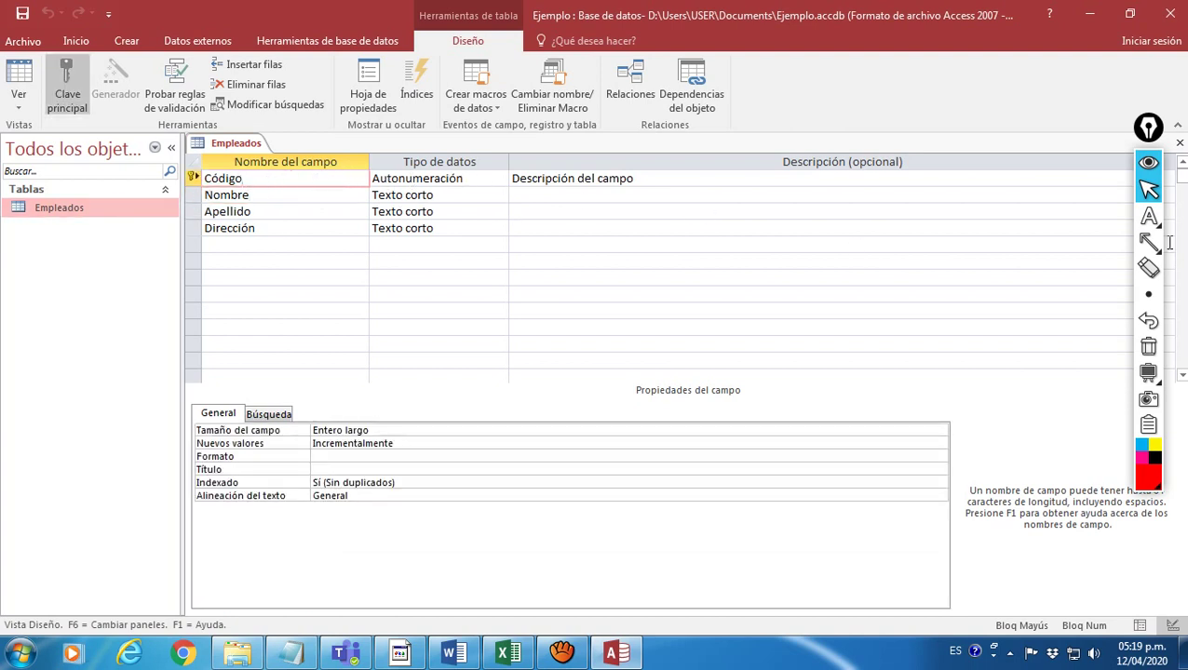
Draw a red arrow pointing up at the primary key marker of the Código field and clear the annotation.
{"action": "mouse_move", "coordinate": [1164, 240]}
{"action": "left_click", "coordinate": [1120, 243]}
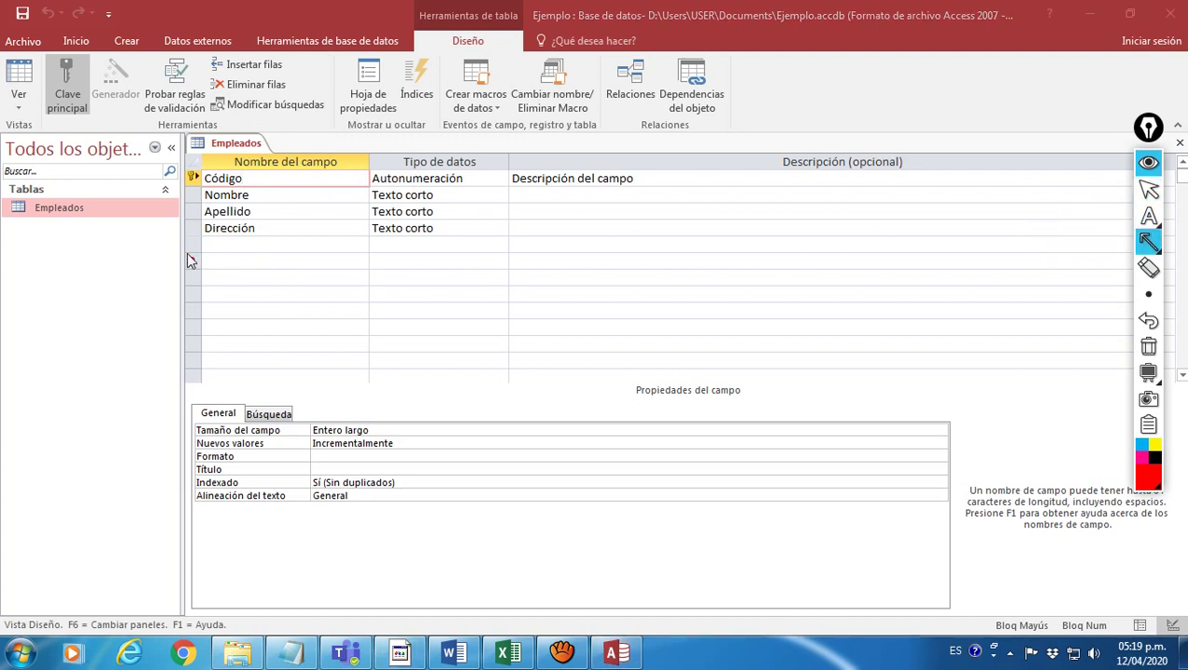
{"action": "left_click_drag", "start_coordinate": [191, 262], "coordinate": [193, 187]}
{"action": "left_click", "coordinate": [1148, 346]}
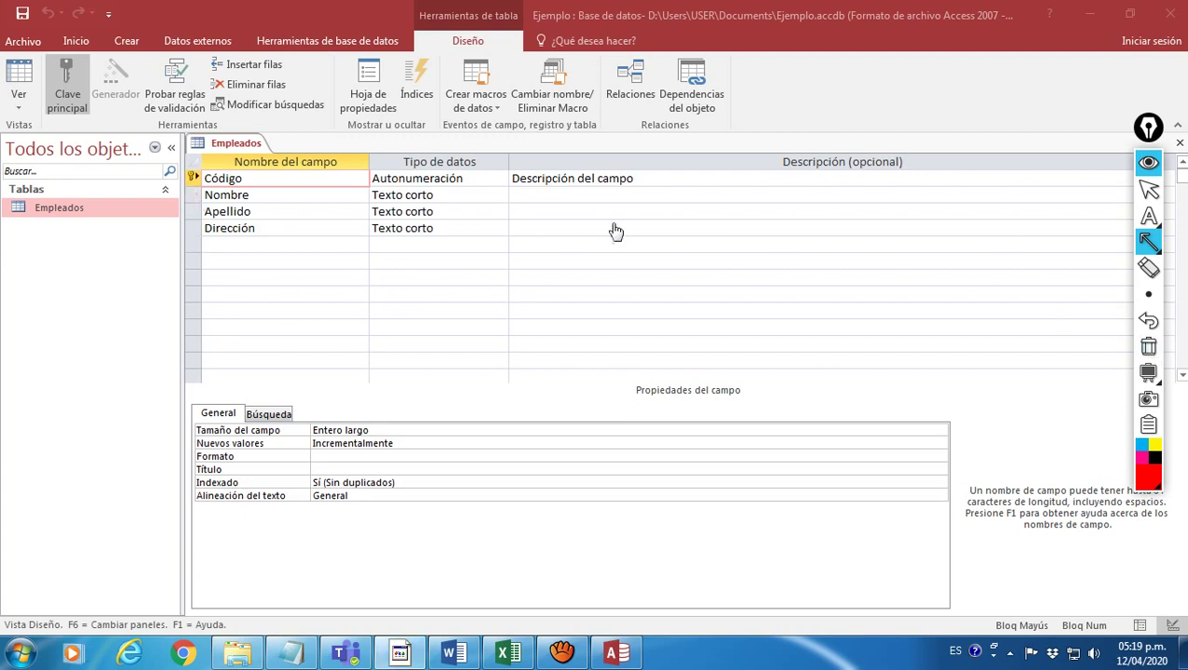
Return to the normal pointer and choose Autonumeración from the available data types for the Código field.
{"action": "left_click", "coordinate": [1148, 189]}
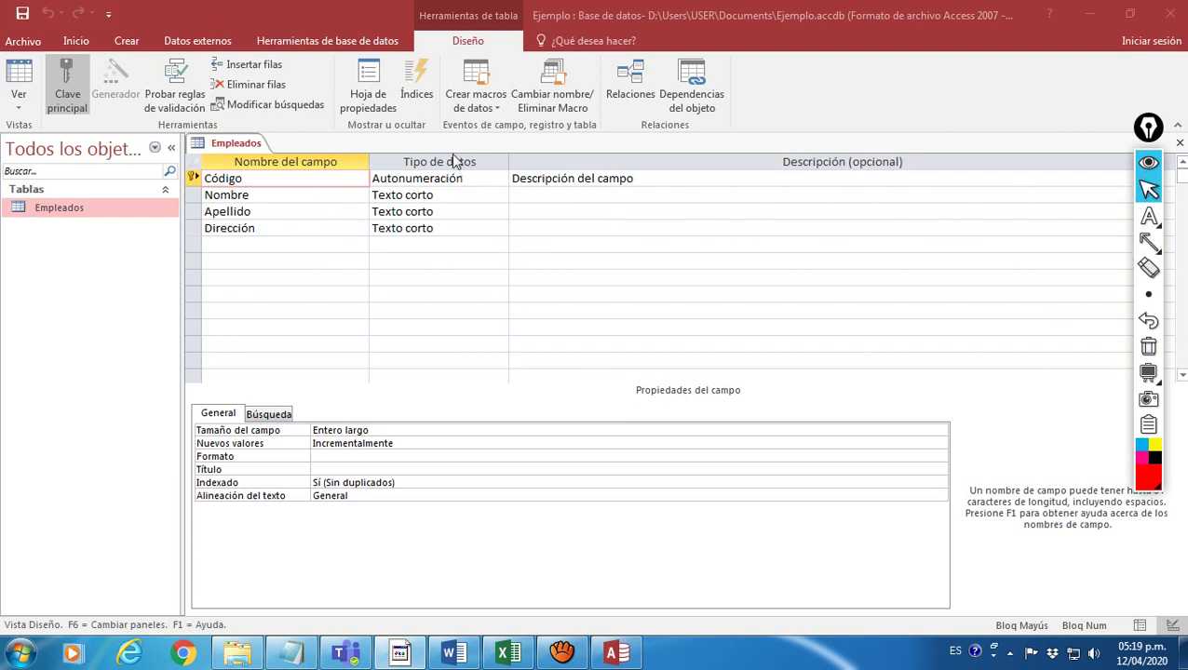
{"action": "left_click", "coordinate": [502, 181]}
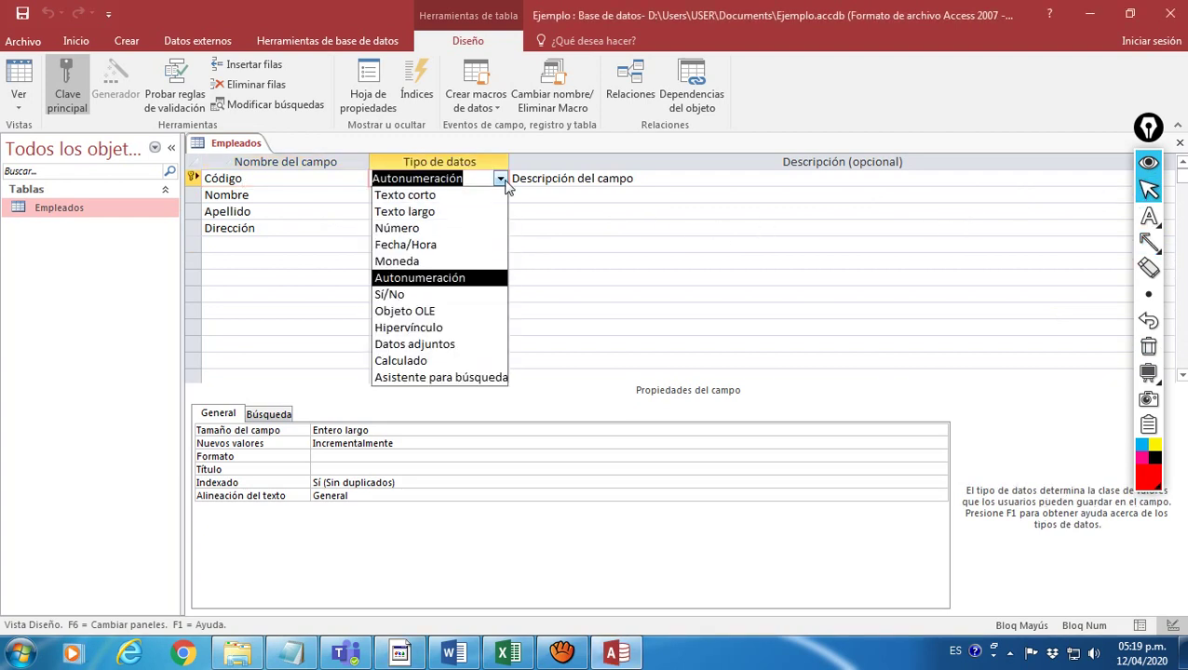
{"action": "left_click", "coordinate": [465, 276]}
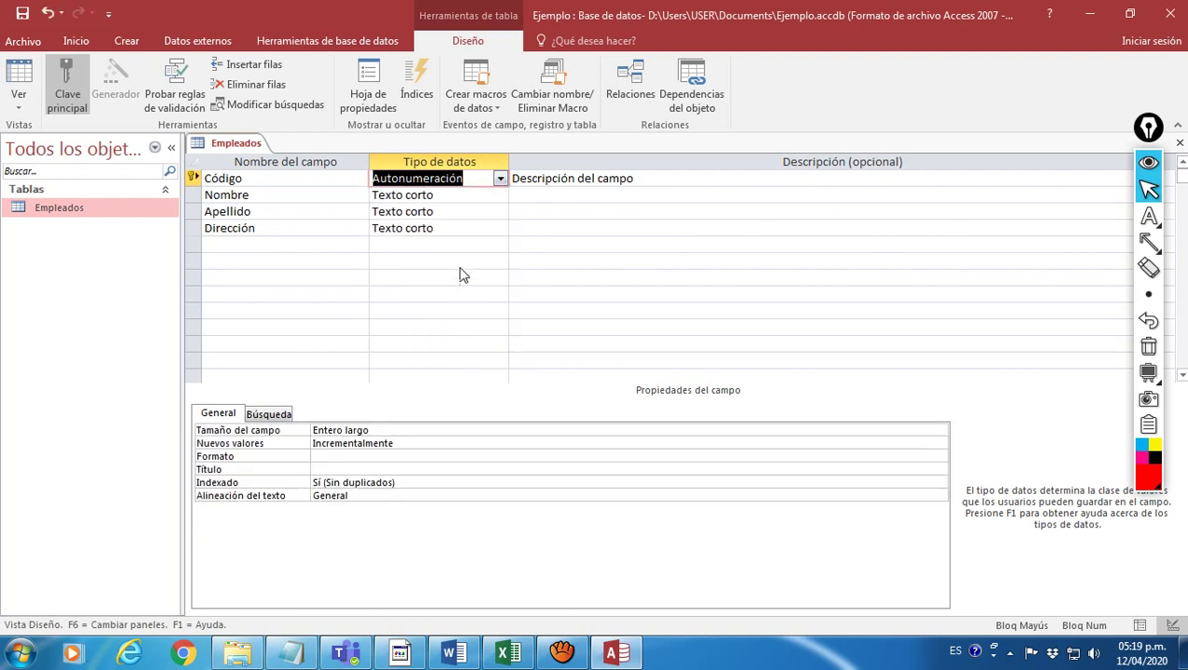
Examine the name, data type and description entries of the Código and Nombre fields.
{"action": "left_click", "coordinate": [537, 179]}
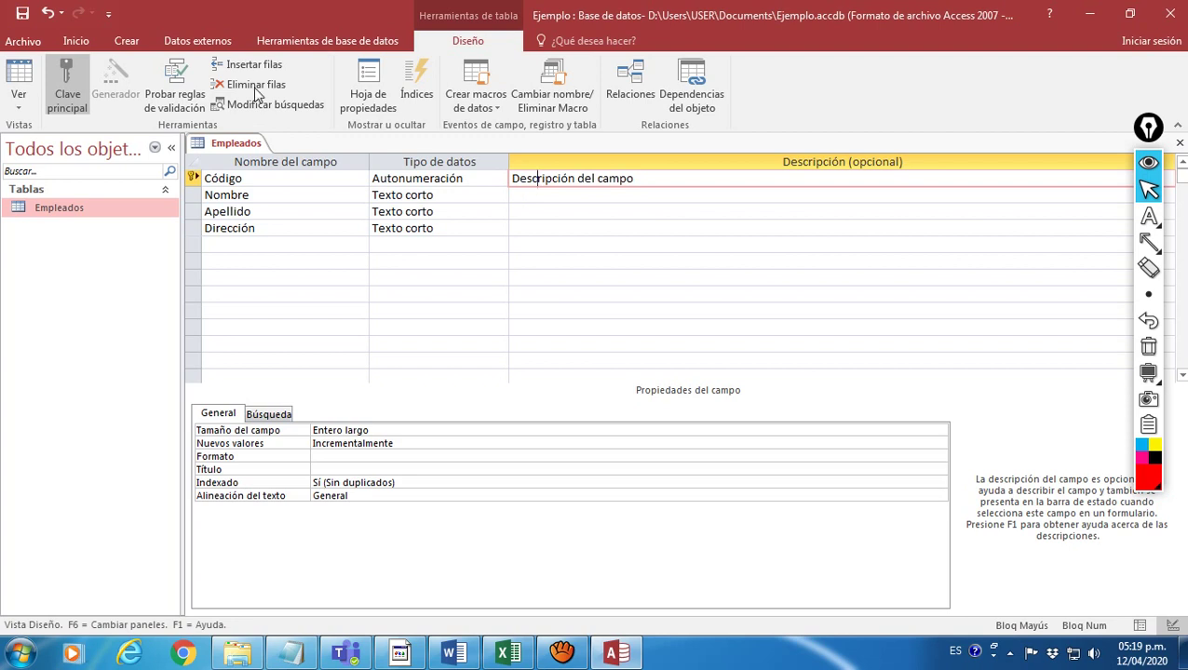
{"action": "left_click", "coordinate": [304, 194]}
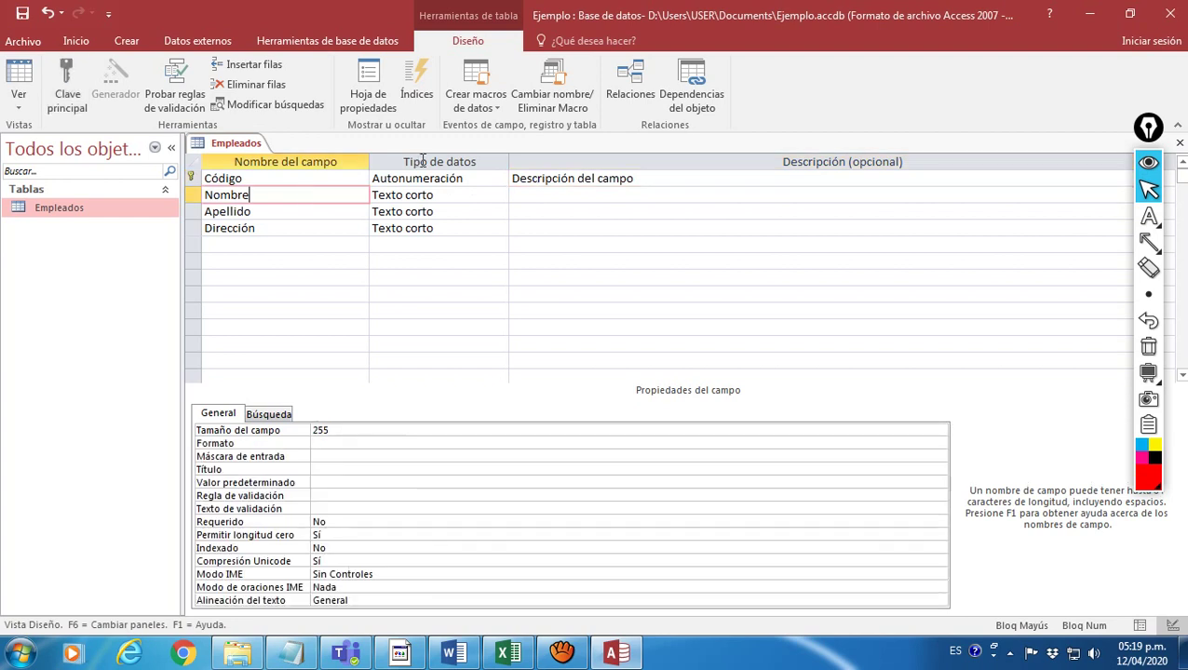
{"action": "left_click", "coordinate": [462, 178]}
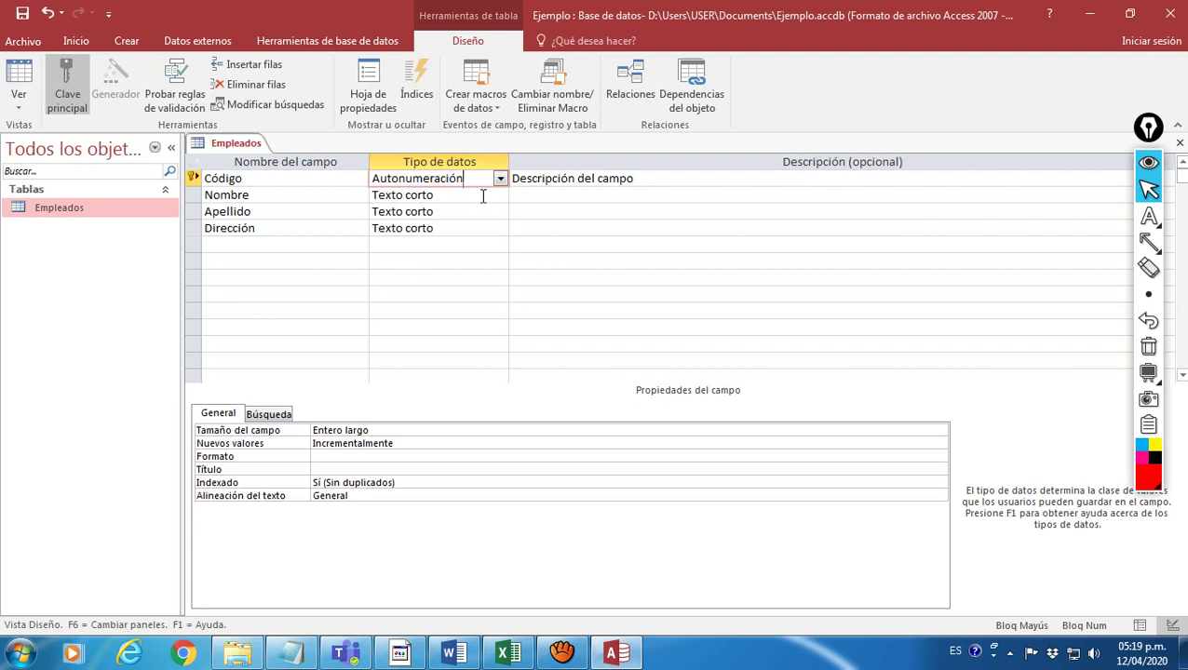
{"action": "left_click", "coordinate": [717, 181]}
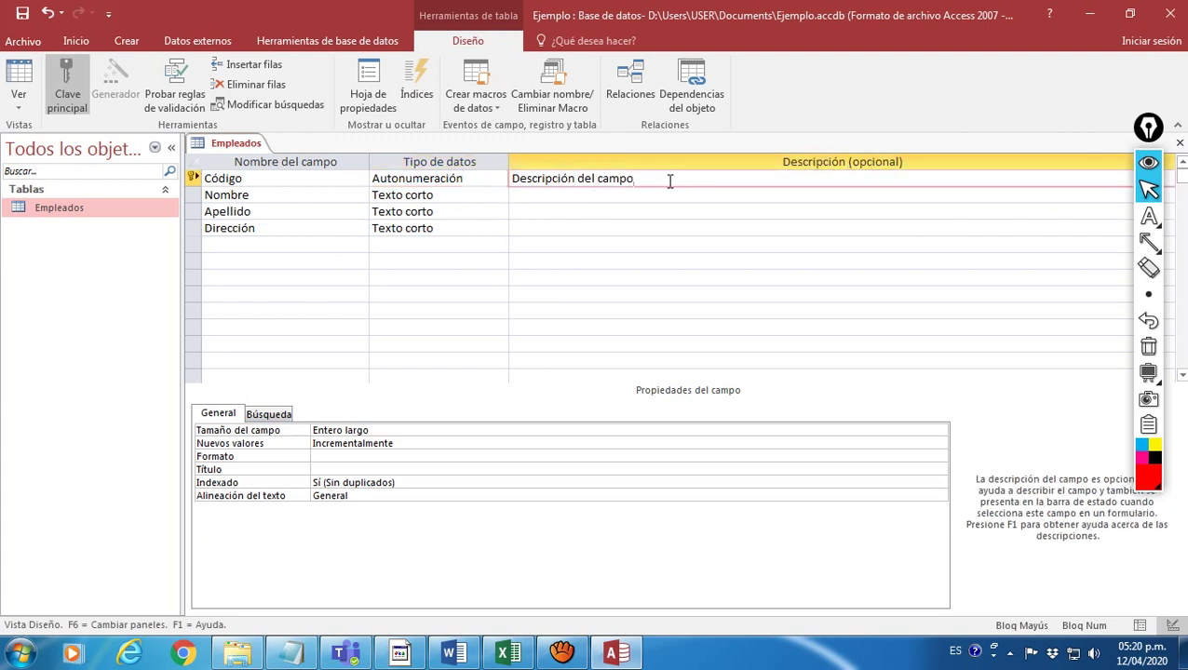
{"action": "left_click", "coordinate": [534, 201]}
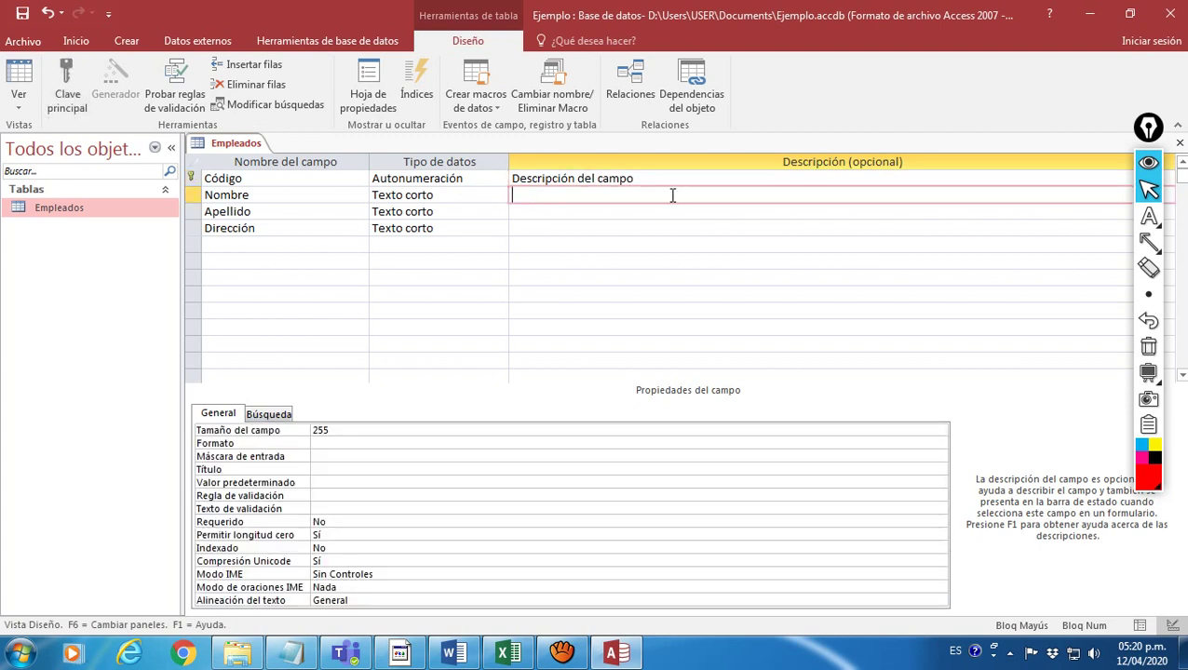
{"action": "left_click", "coordinate": [641, 177]}
{"action": "left_click_drag", "start_coordinate": [647, 177], "coordinate": [509, 178]}
{"action": "type", "text": "c"}
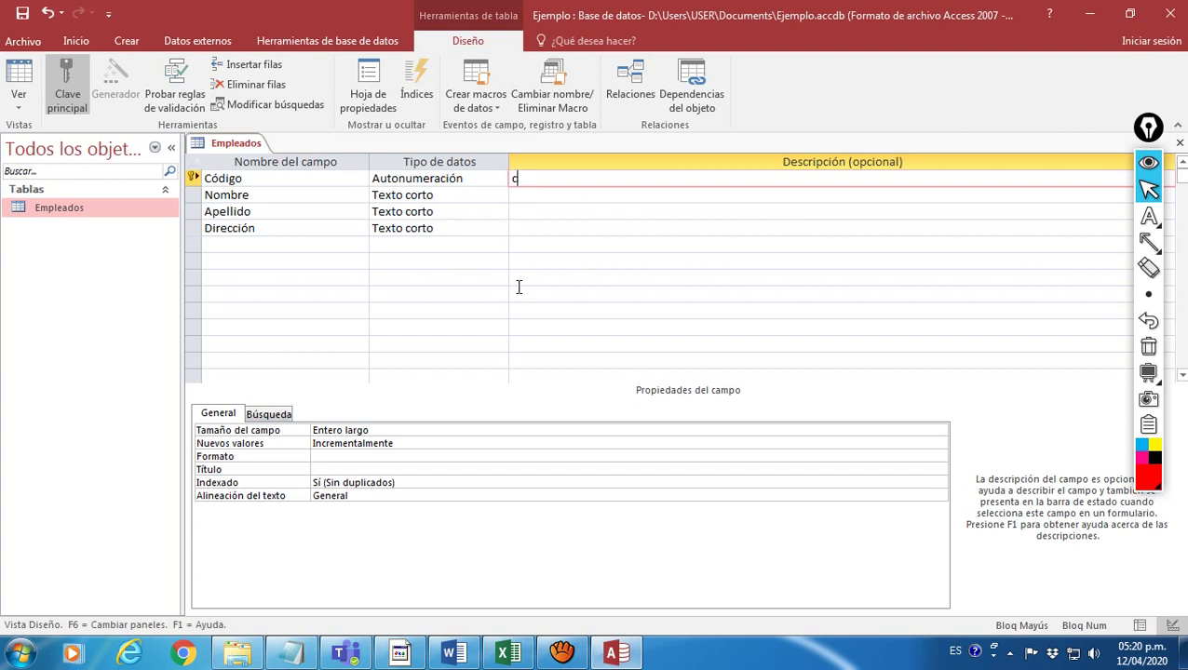
{"action": "type", "text": "ODIGO DEL EMPLEADO"}
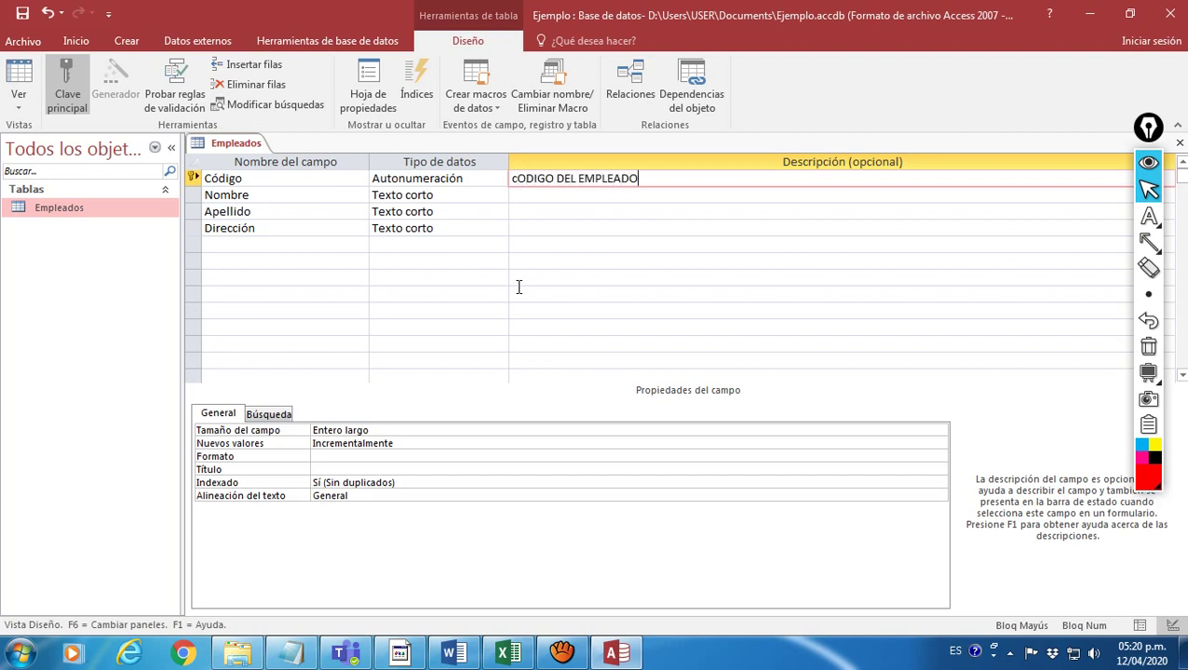
Replace the whole description of the Código field with "Código del empleado", capitalising only the first letter.
{"action": "left_click_drag", "start_coordinate": [639, 178], "coordinate": [495, 177]}
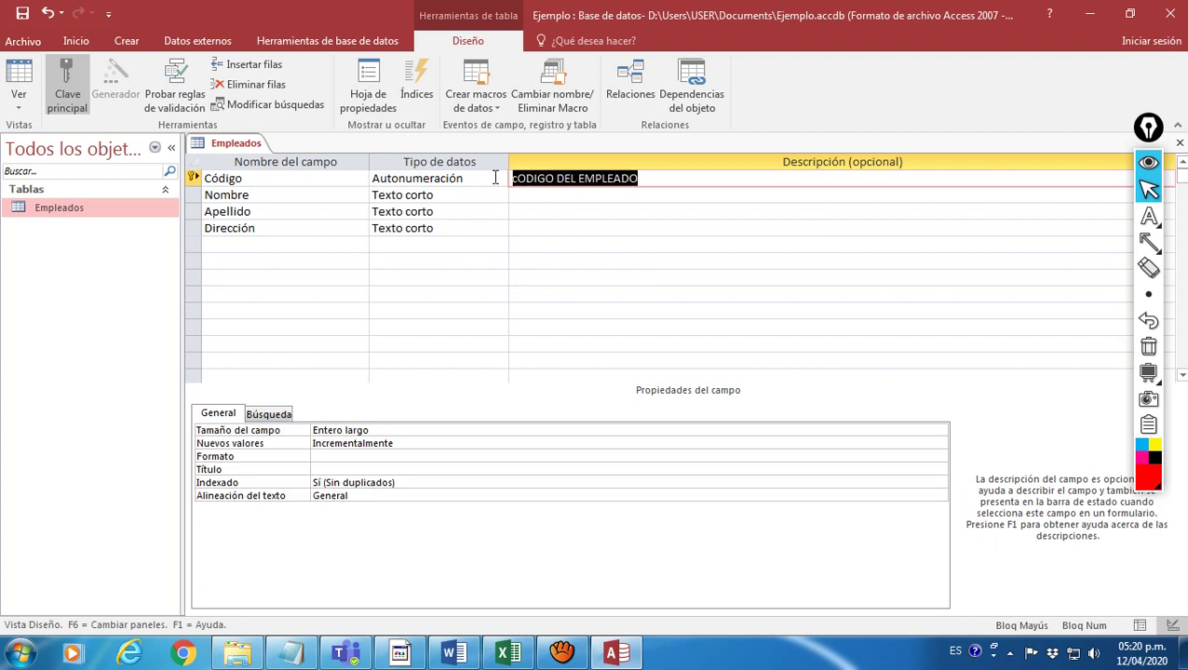
{"action": "key", "text": "Caps_Lock"}
{"action": "type", "text": "C"}
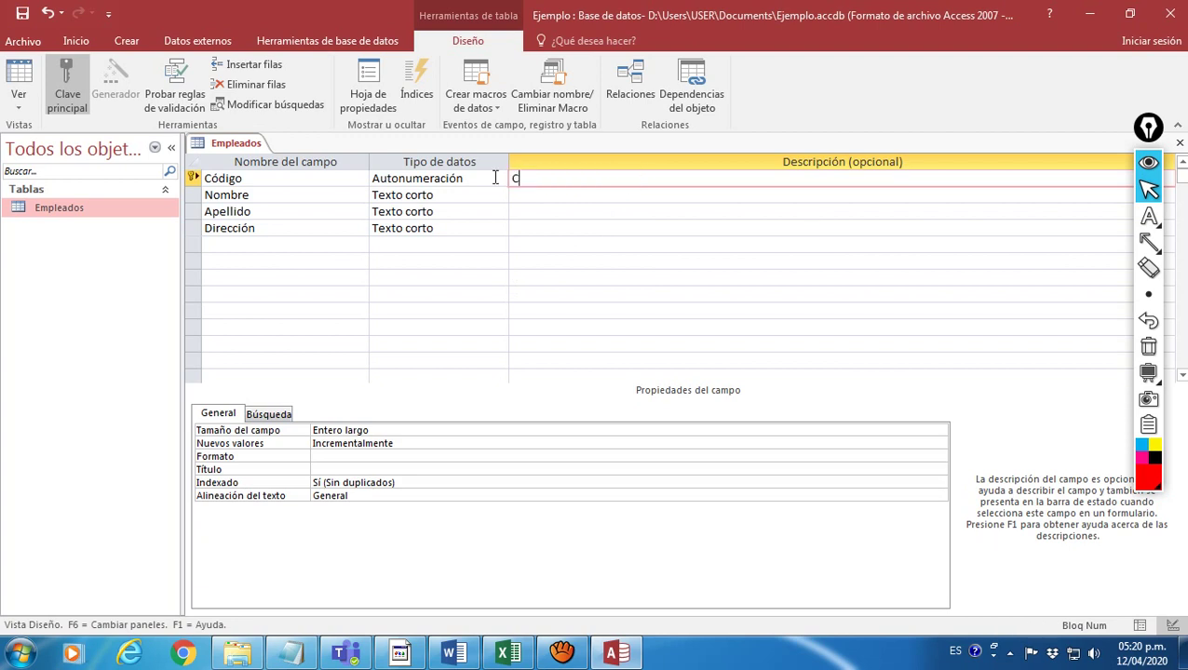
{"action": "type", "text": "ódigo del empleado"}
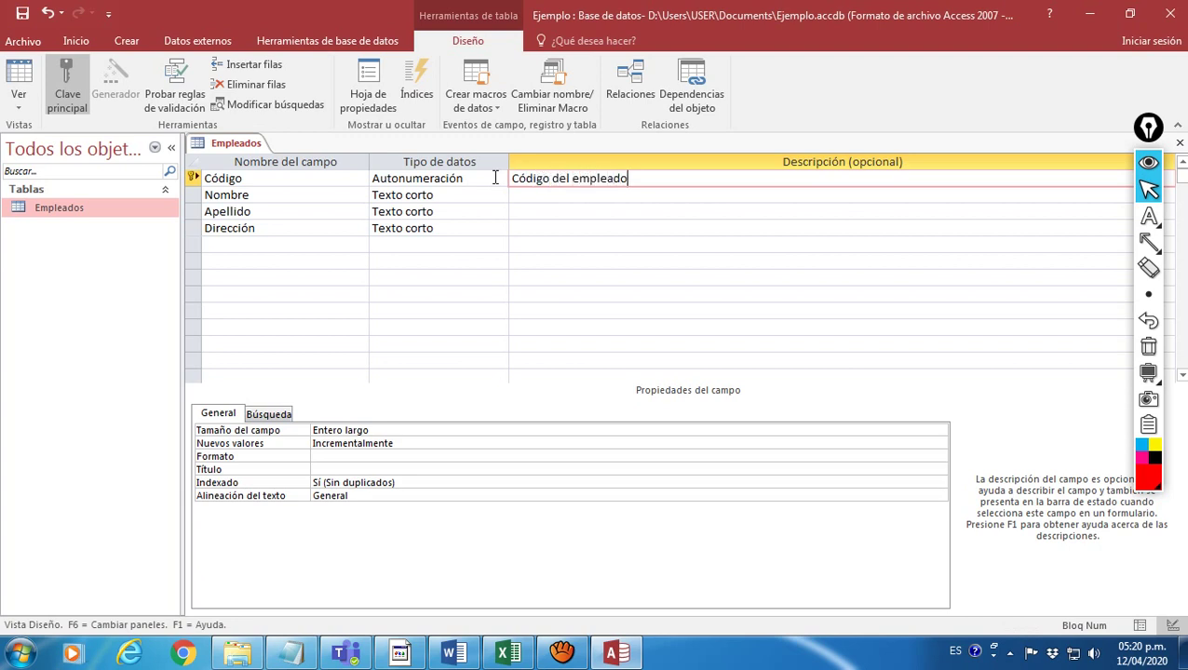
Enter "Nombre del empleado" as the description of the Nombre field.
{"action": "left_click", "coordinate": [553, 192]}
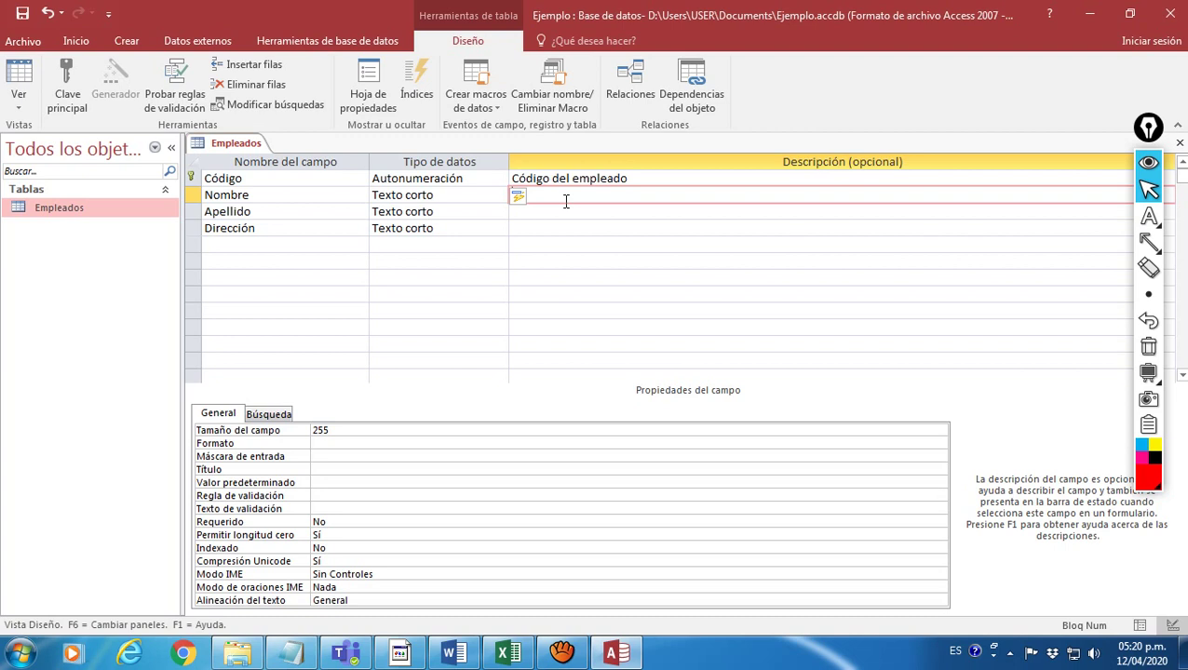
{"action": "left_click", "coordinate": [323, 182]}
{"action": "left_click", "coordinate": [313, 201]}
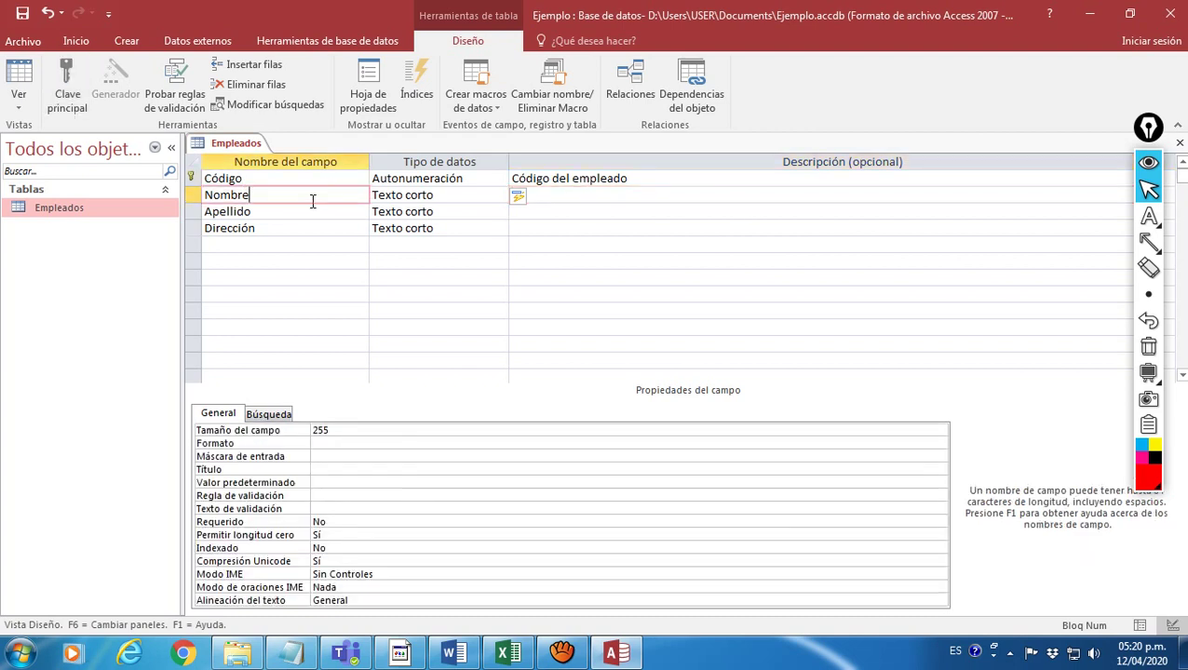
{"action": "left_click", "coordinate": [552, 202]}
{"action": "type", "text": "N"}
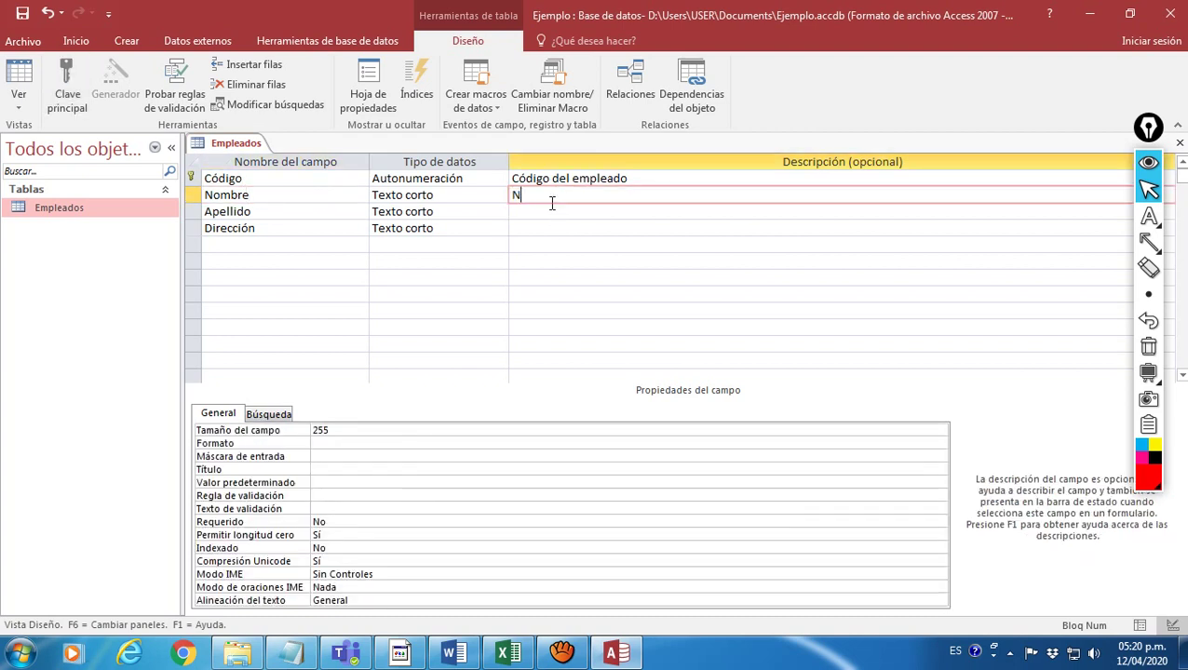
{"action": "type", "text": "ombre del empleado"}
Review the data types available for the Nombre field, leaving Texto corto selected.
{"action": "left_click", "coordinate": [500, 196]}
{"action": "left_click", "coordinate": [500, 199]}
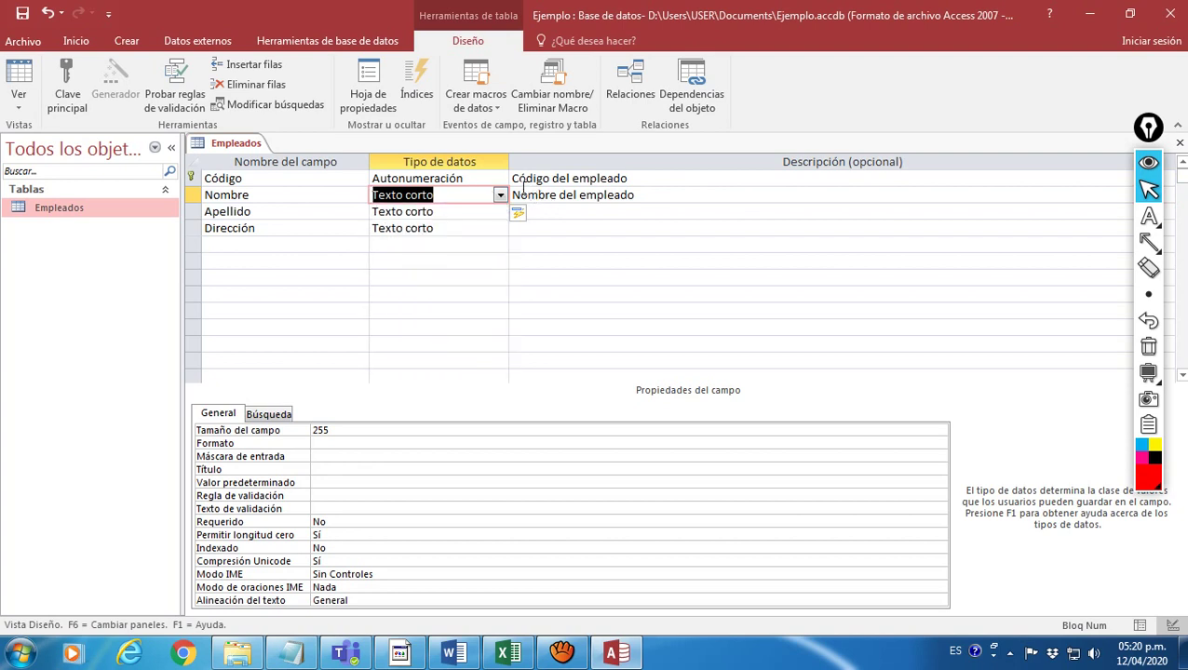
{"action": "left_click", "coordinate": [500, 196]}
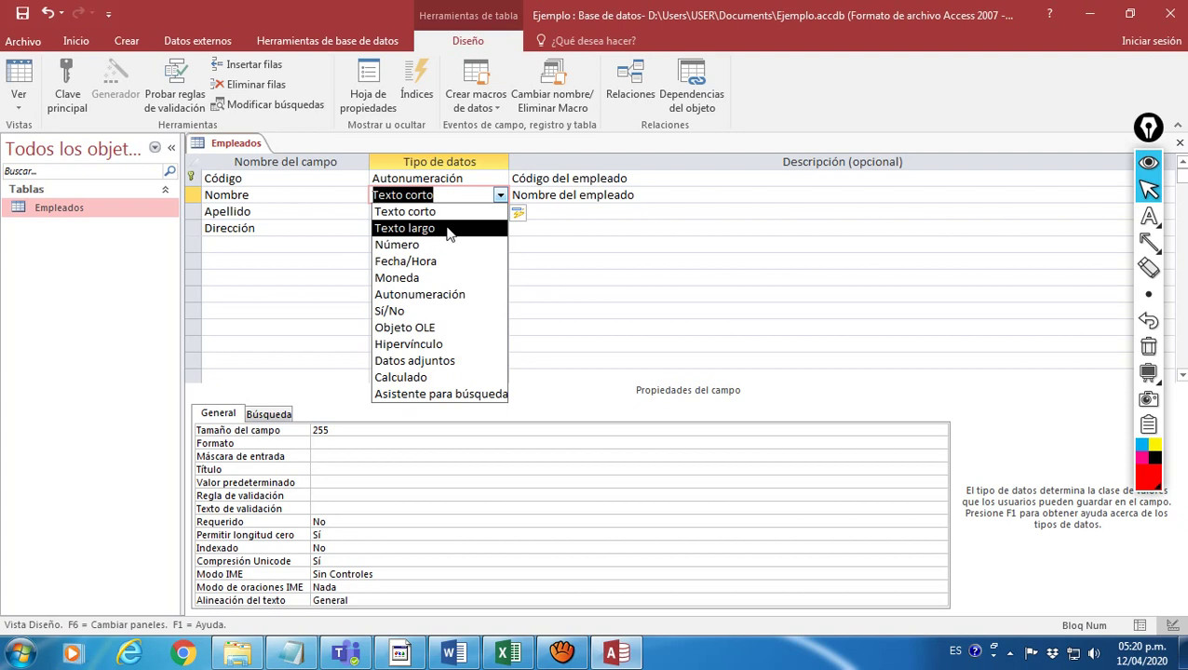
{"action": "left_click", "coordinate": [578, 195]}
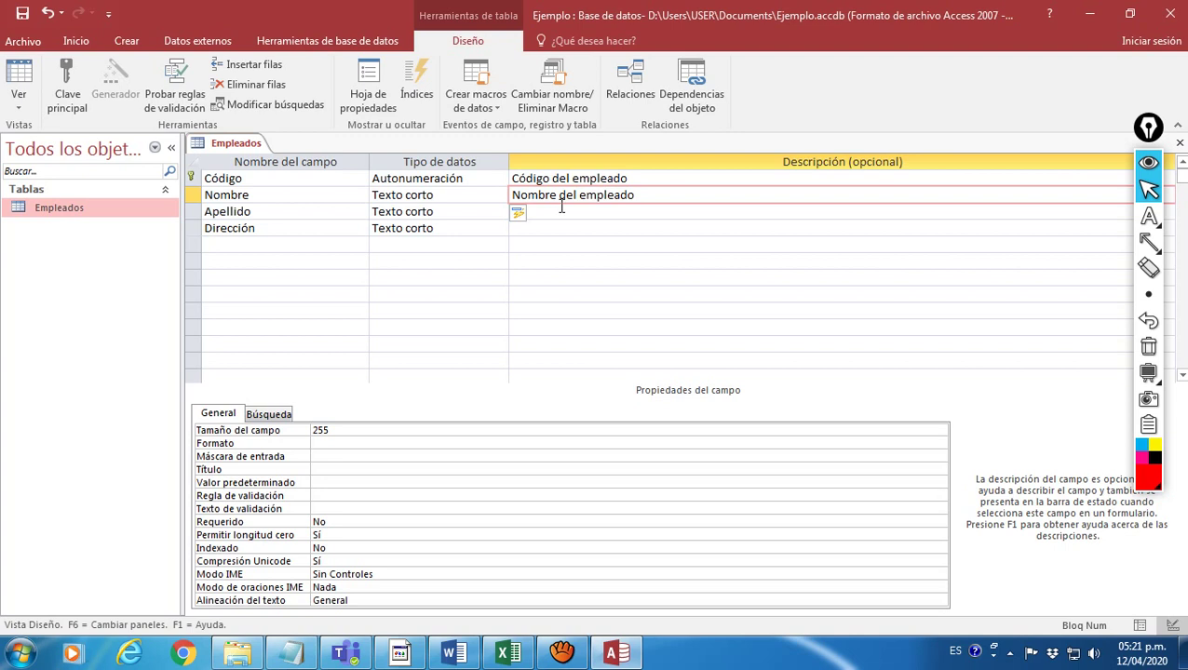
Compare the field names Apellido and Dirección and the empty description of Apellido.
{"action": "left_click", "coordinate": [540, 211]}
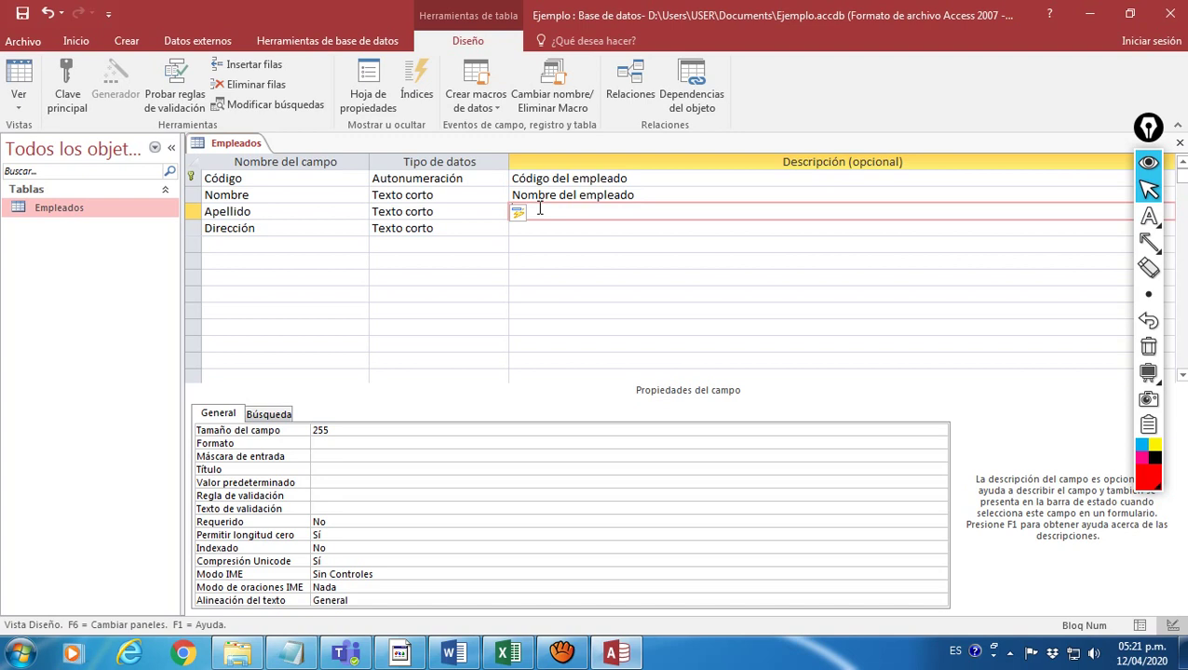
{"action": "left_click", "coordinate": [289, 212]}
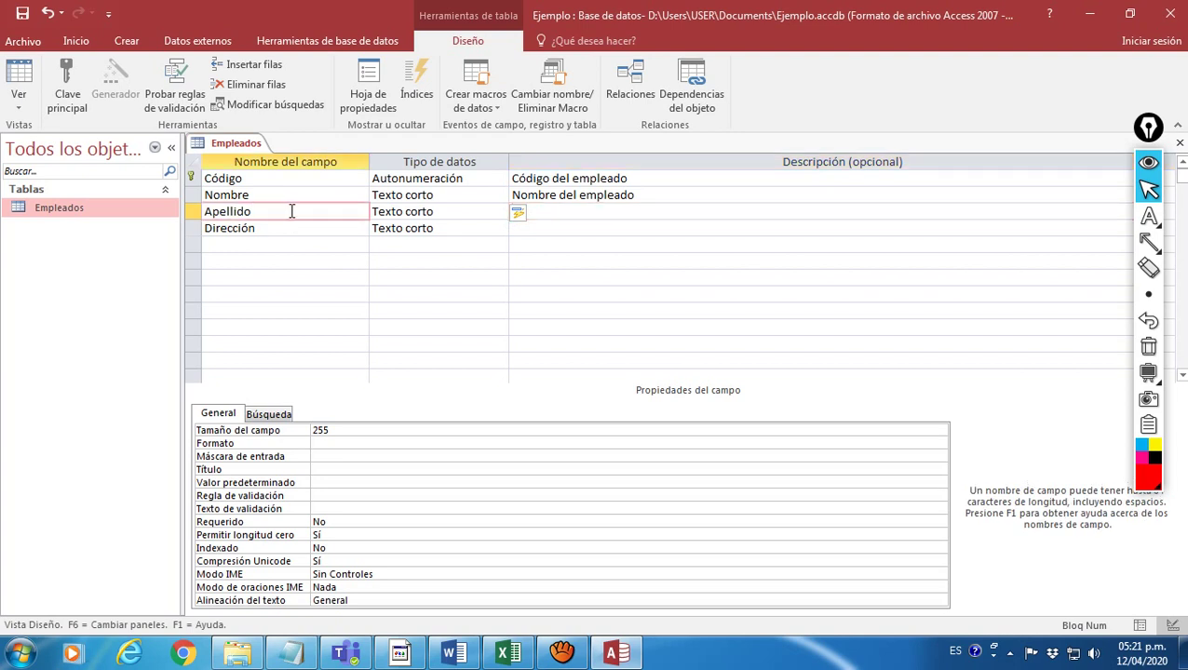
{"action": "left_click", "coordinate": [271, 228]}
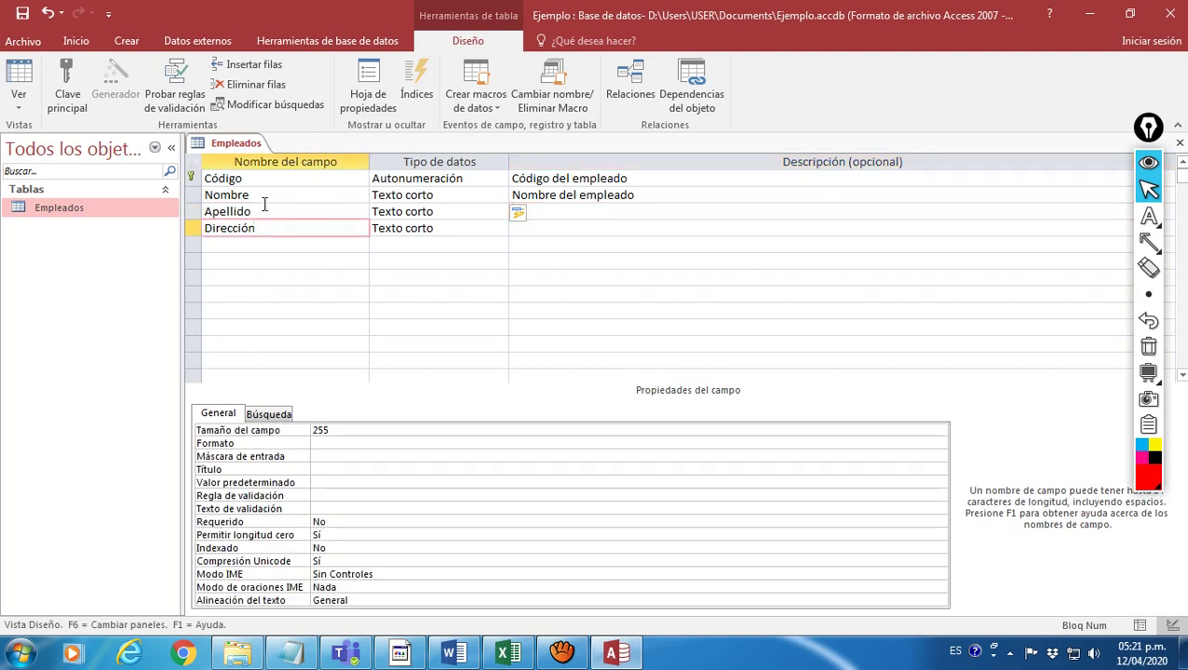
{"action": "left_click", "coordinate": [265, 208]}
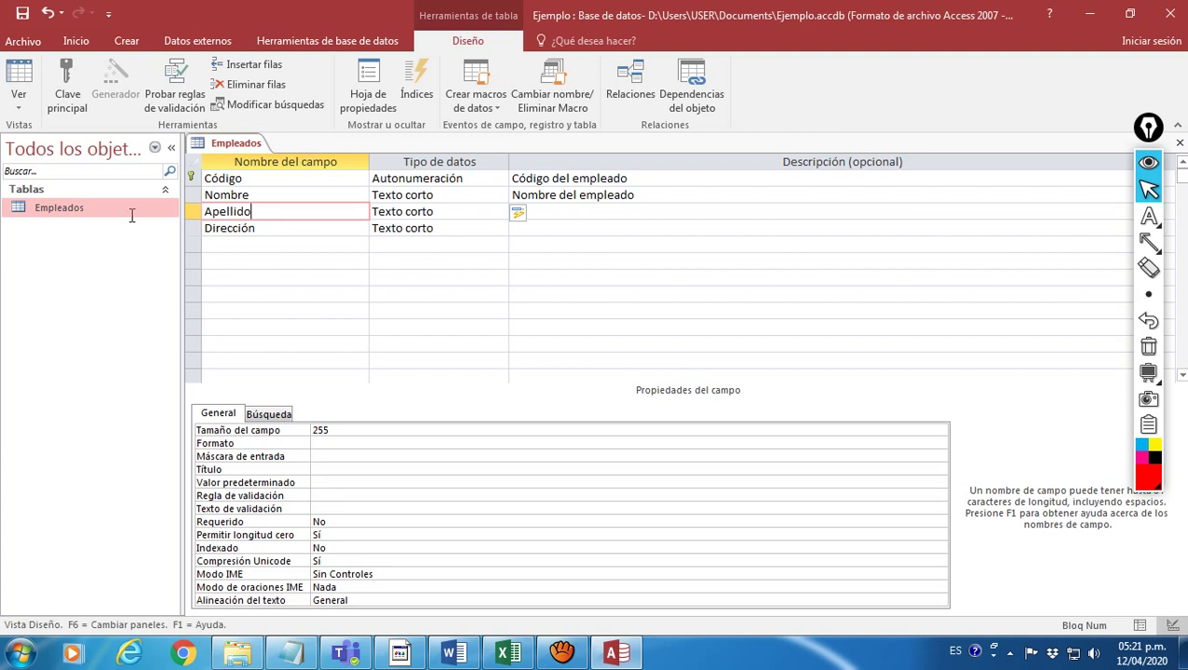
{"action": "left_click", "coordinate": [266, 228]}
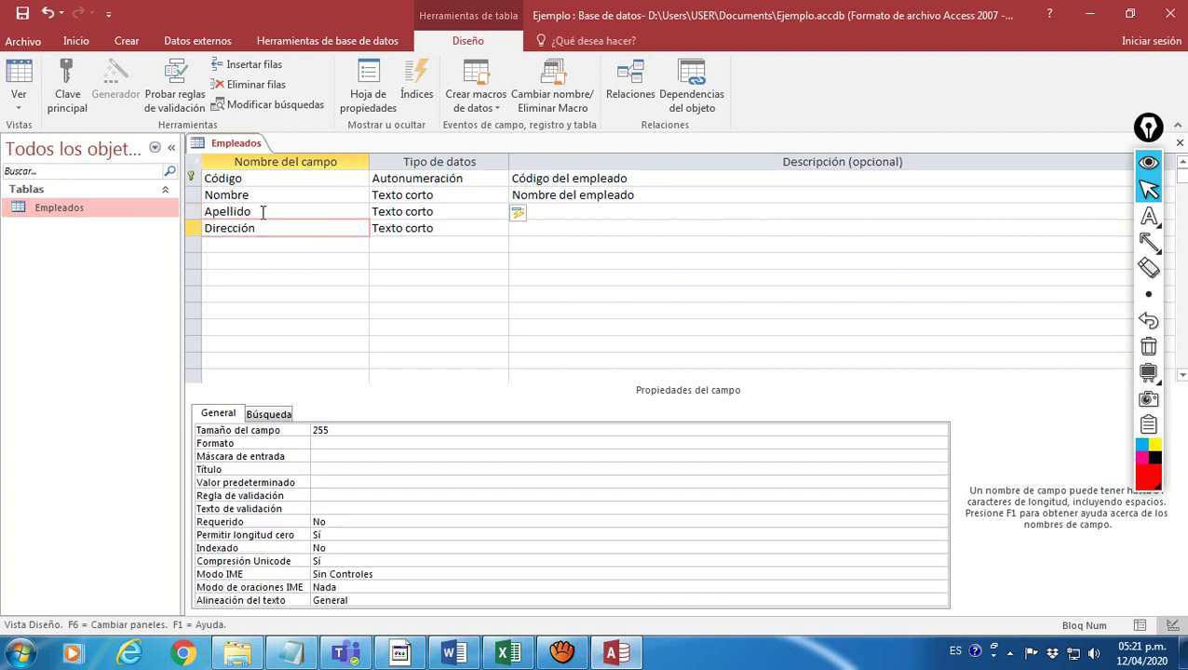
{"action": "left_click", "coordinate": [263, 211]}
{"action": "left_click", "coordinate": [265, 228]}
{"action": "type", "text": "_Re"}
{"action": "key", "text": "BackSpace"}
{"action": "key", "text": "BackSpace"}
Examine the name, data type and description of the Dirección field and the data types available for the empty row below it.
{"action": "left_click", "coordinate": [537, 228]}
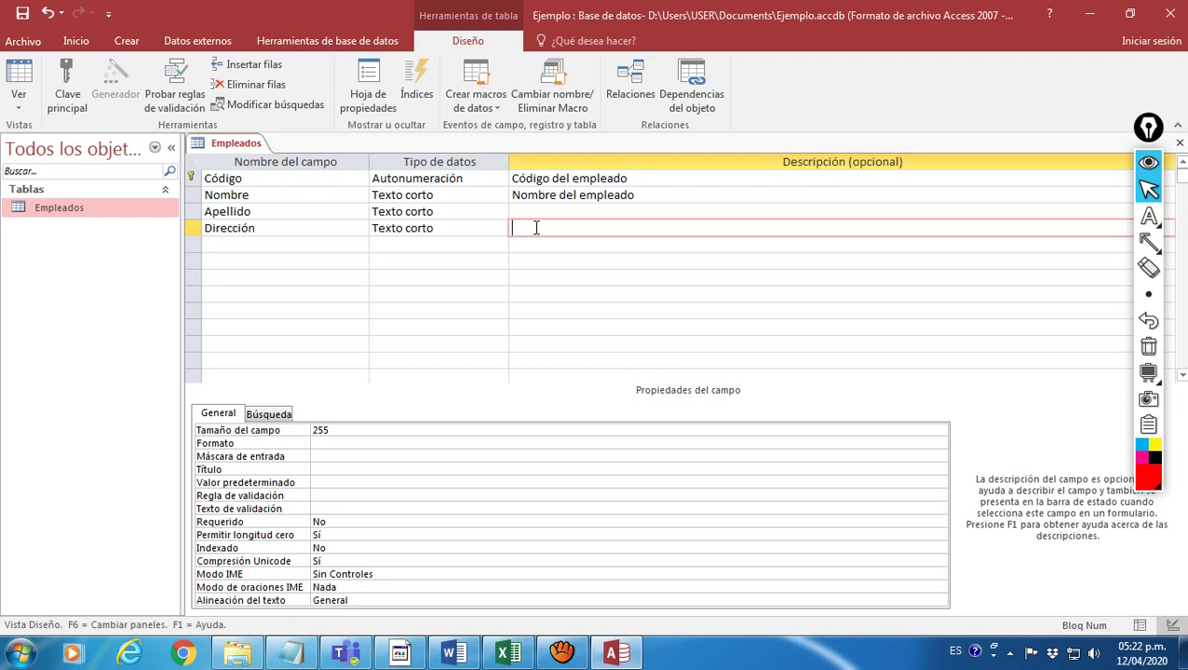
{"action": "left_click", "coordinate": [266, 228]}
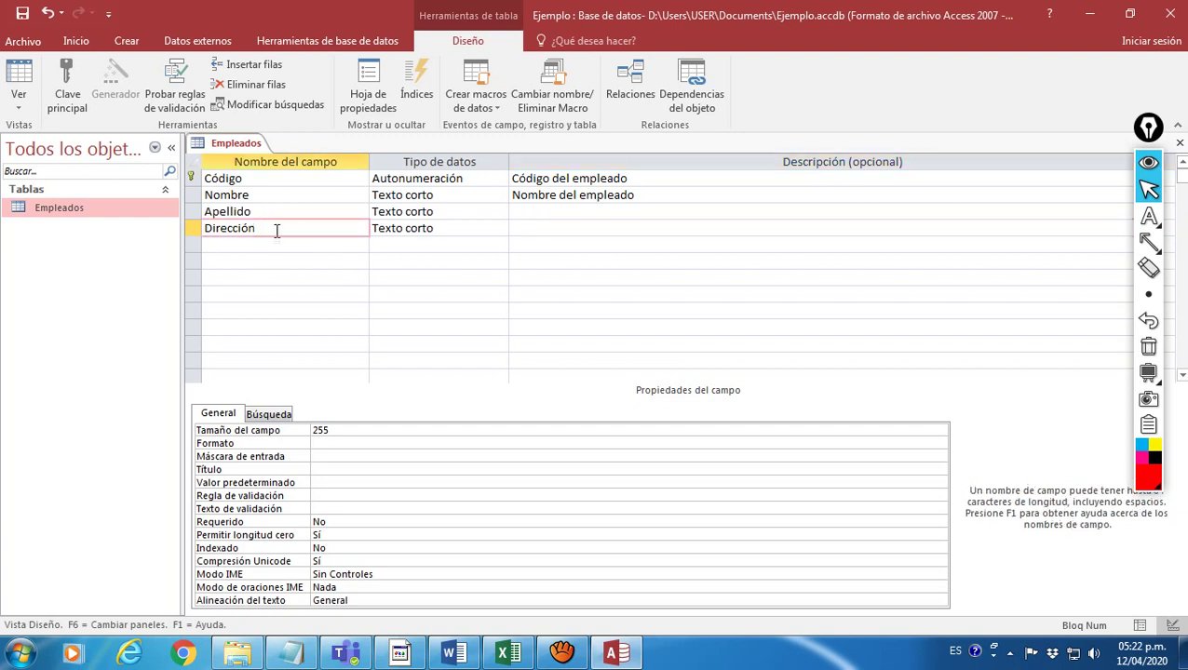
{"action": "left_click", "coordinate": [469, 227]}
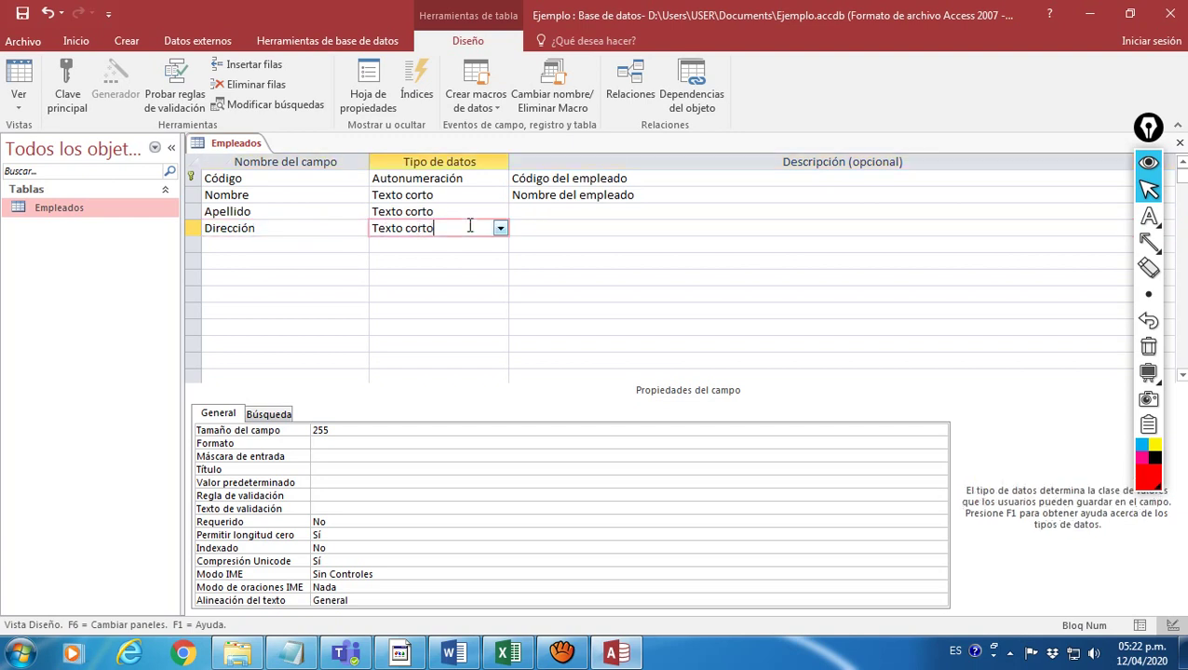
{"action": "left_click", "coordinate": [536, 227]}
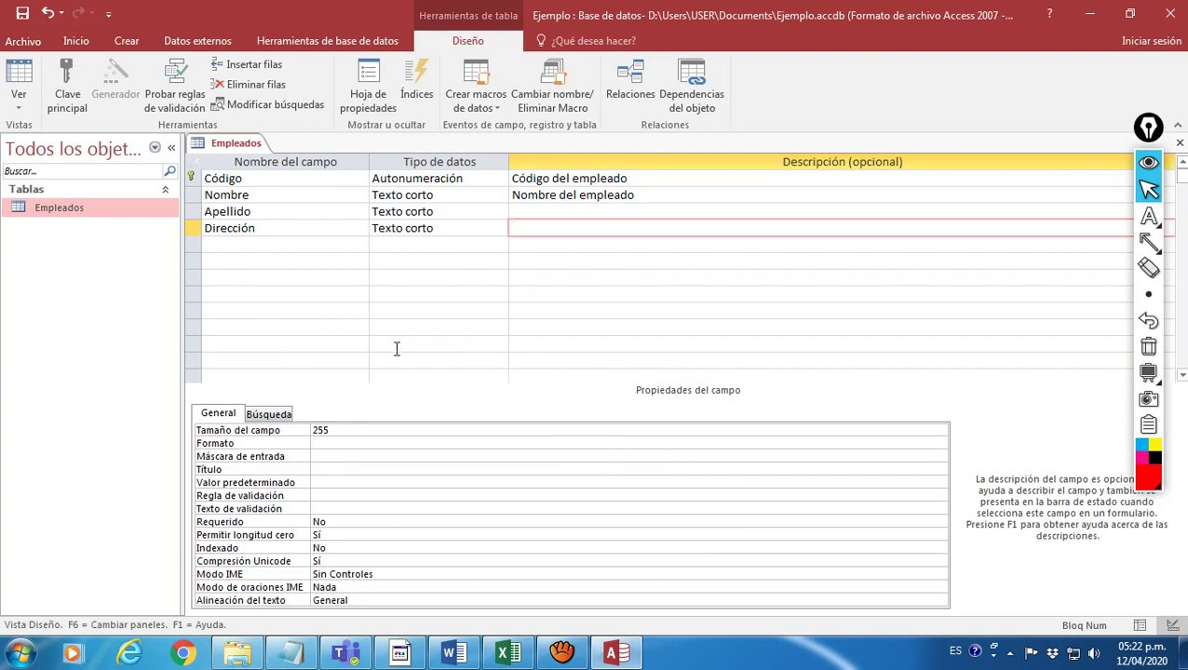
{"action": "left_click", "coordinate": [292, 244]}
{"action": "left_click", "coordinate": [310, 227]}
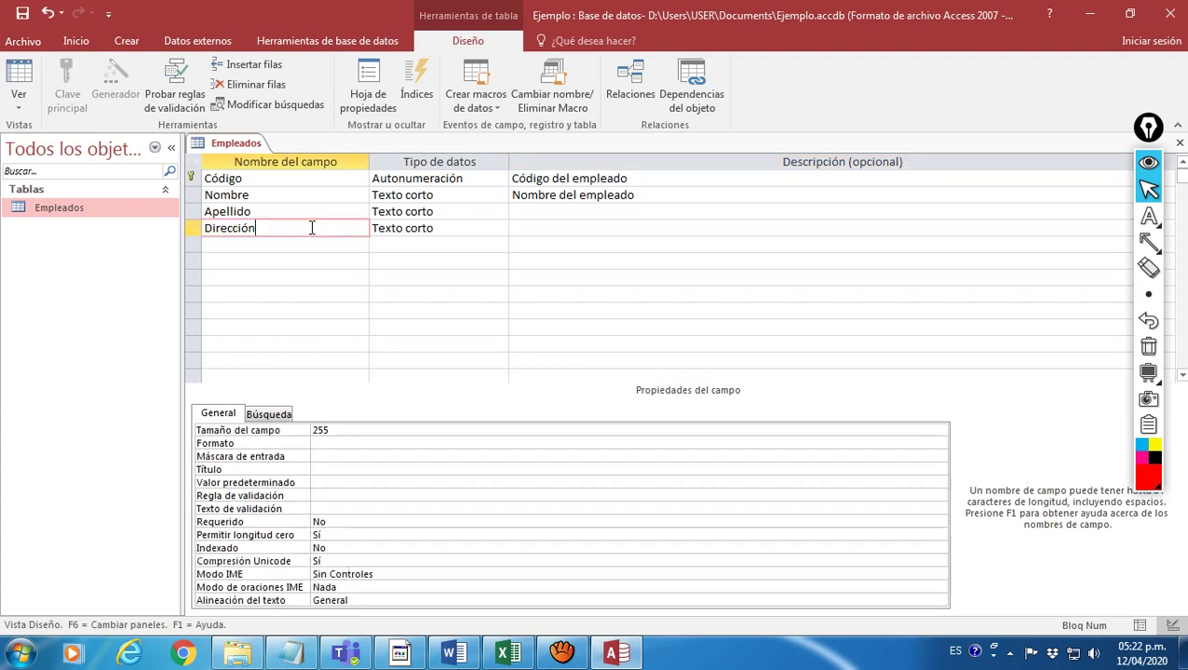
{"action": "left_click", "coordinate": [278, 243]}
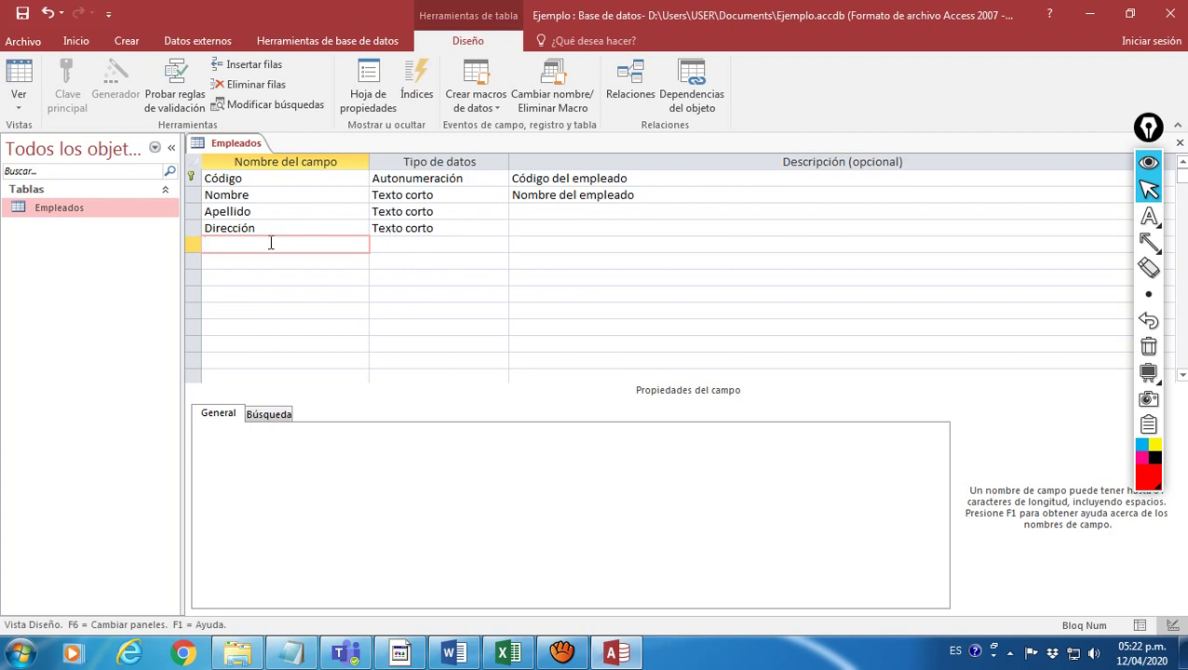
{"action": "left_click", "coordinate": [473, 244]}
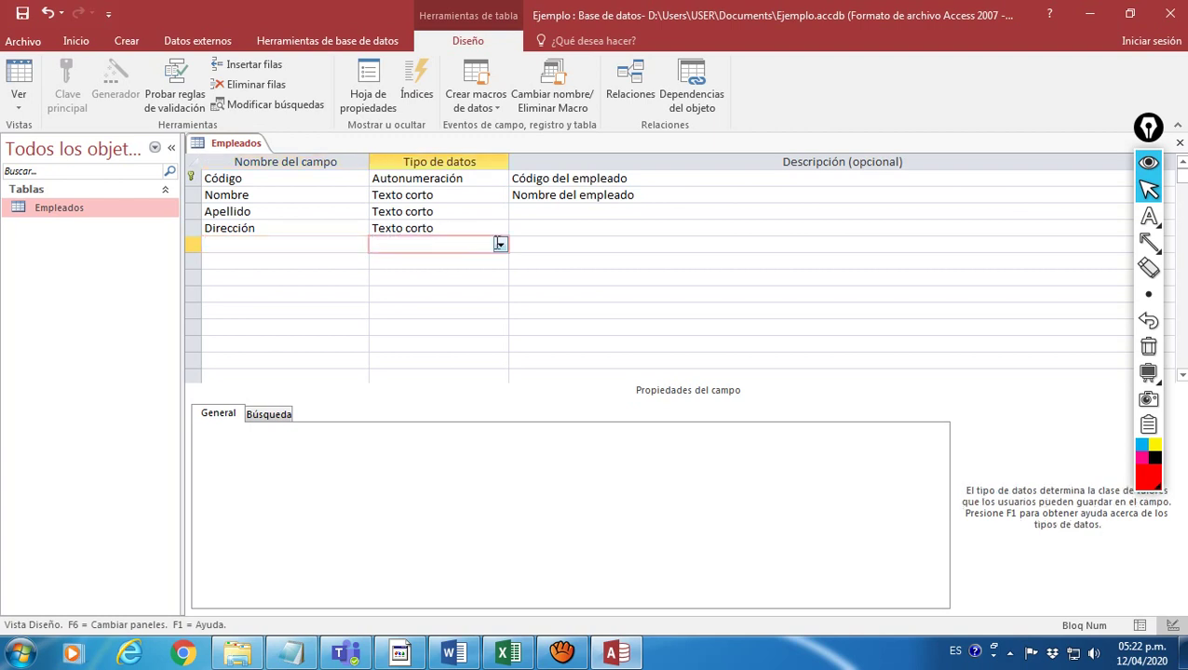
{"action": "left_click", "coordinate": [501, 244]}
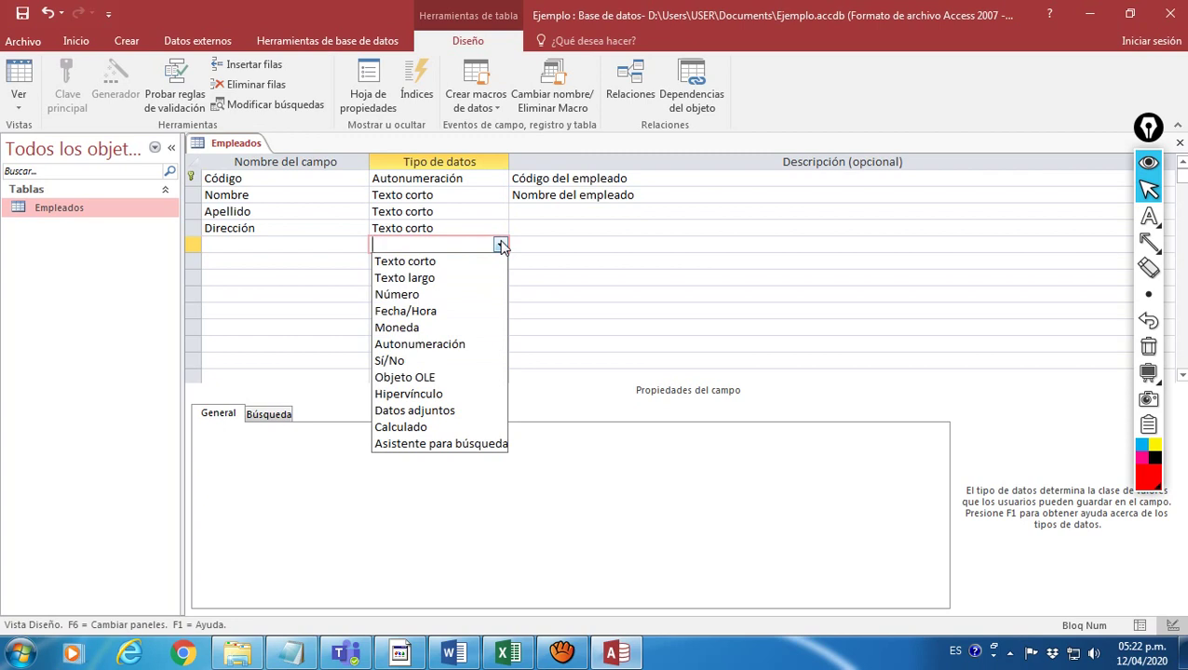
Add an Edad field below Dirección with data type Número and the description "Edad empleado".
{"action": "left_click", "coordinate": [236, 245]}
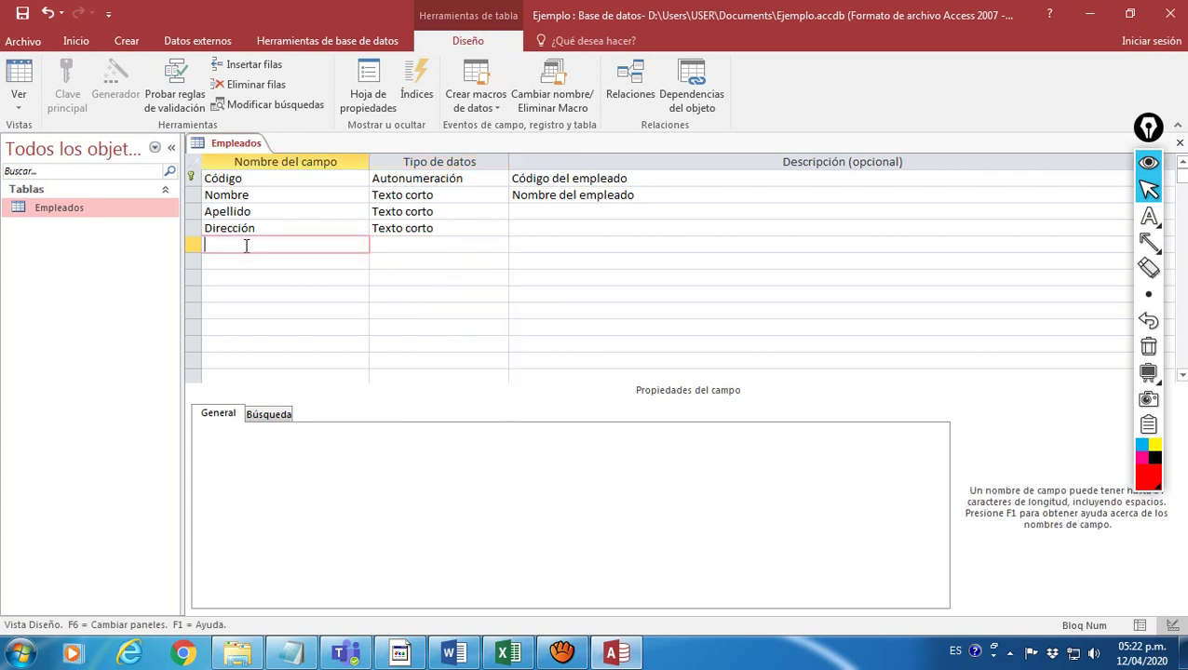
{"action": "type", "text": "Edad"}
{"action": "left_click", "coordinate": [378, 246]}
{"action": "left_click", "coordinate": [500, 244]}
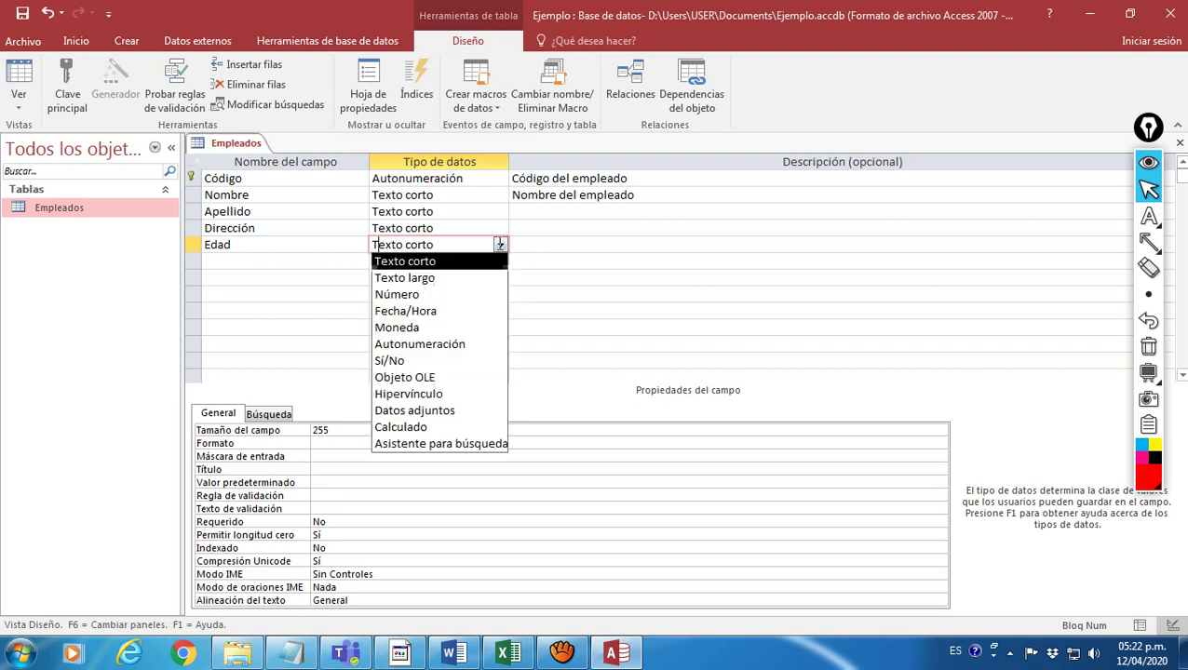
{"action": "left_click", "coordinate": [443, 294]}
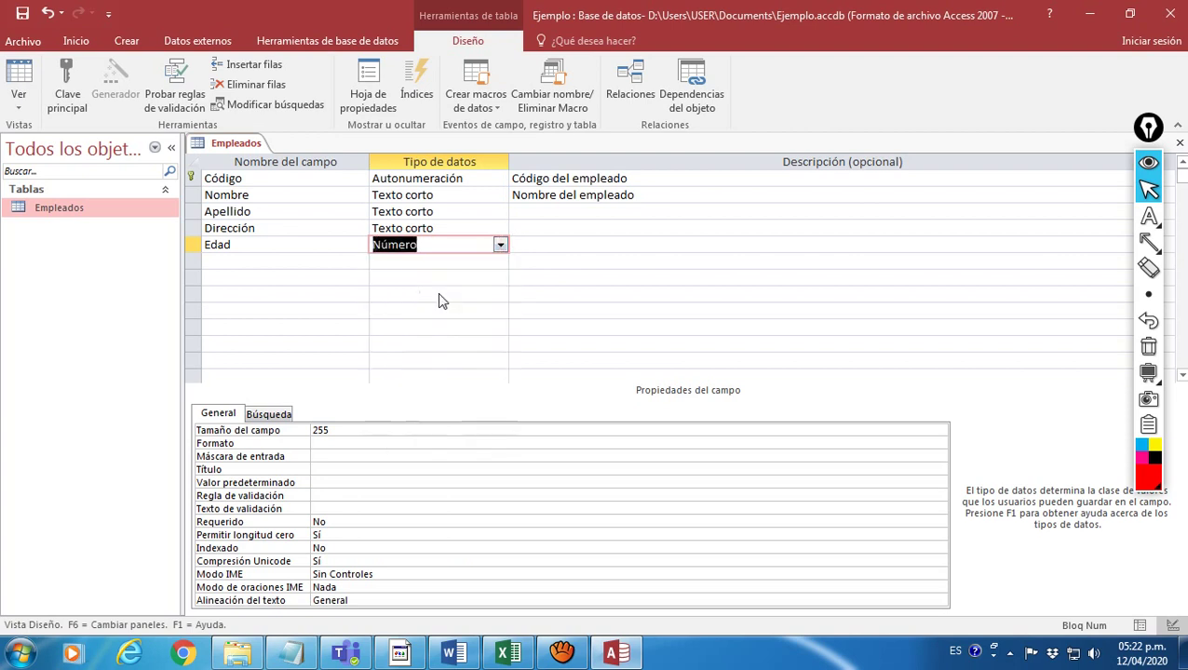
{"action": "left_click", "coordinate": [529, 245]}
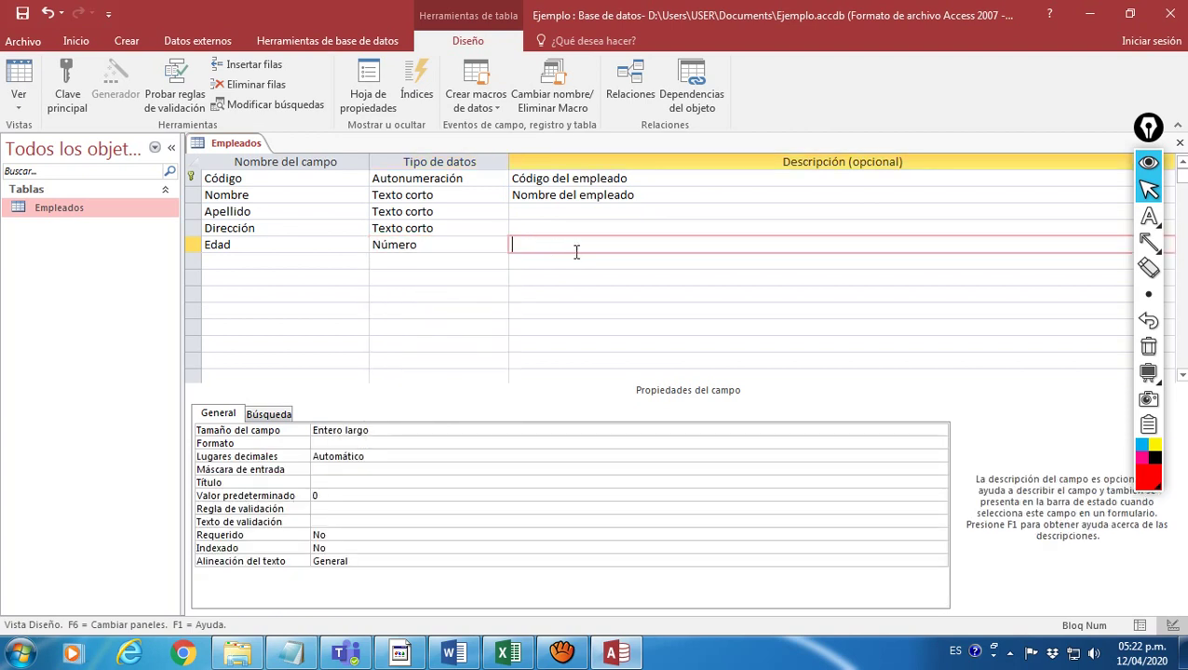
{"action": "type", "text": "Edad empleado"}
{"action": "left_click", "coordinate": [255, 260]}
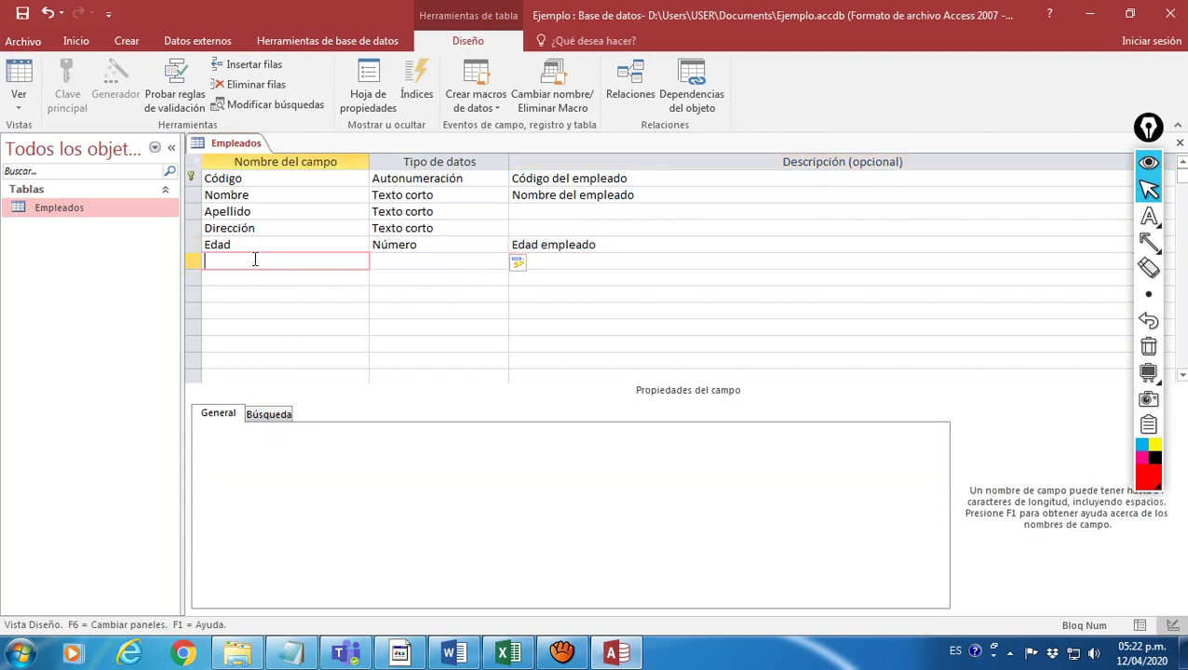
{"action": "left_click", "coordinate": [257, 245]}
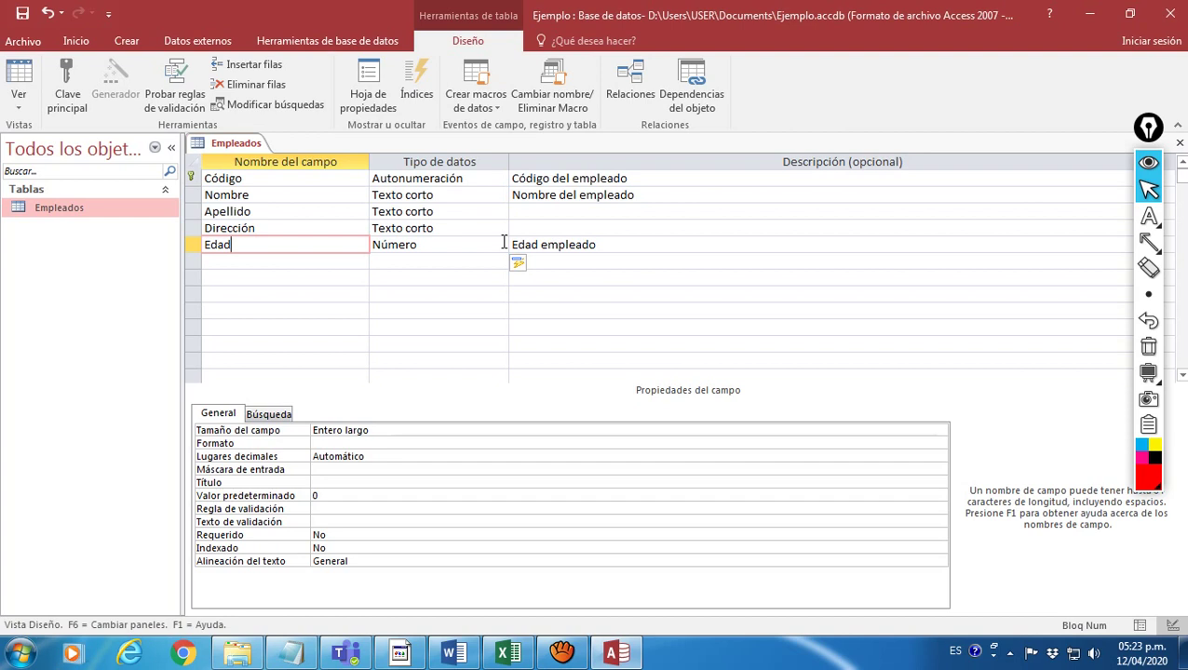
Review the data types available for Edad, its description, and the data type of Dirección.
{"action": "left_click", "coordinate": [501, 244]}
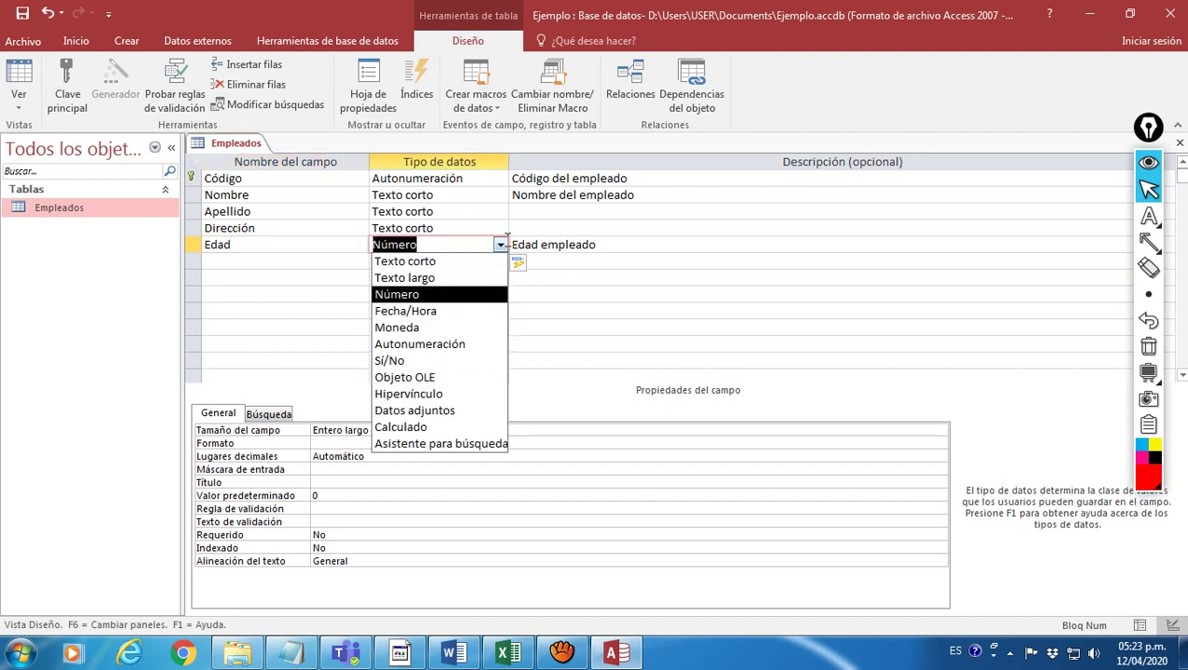
{"action": "left_click", "coordinate": [606, 240]}
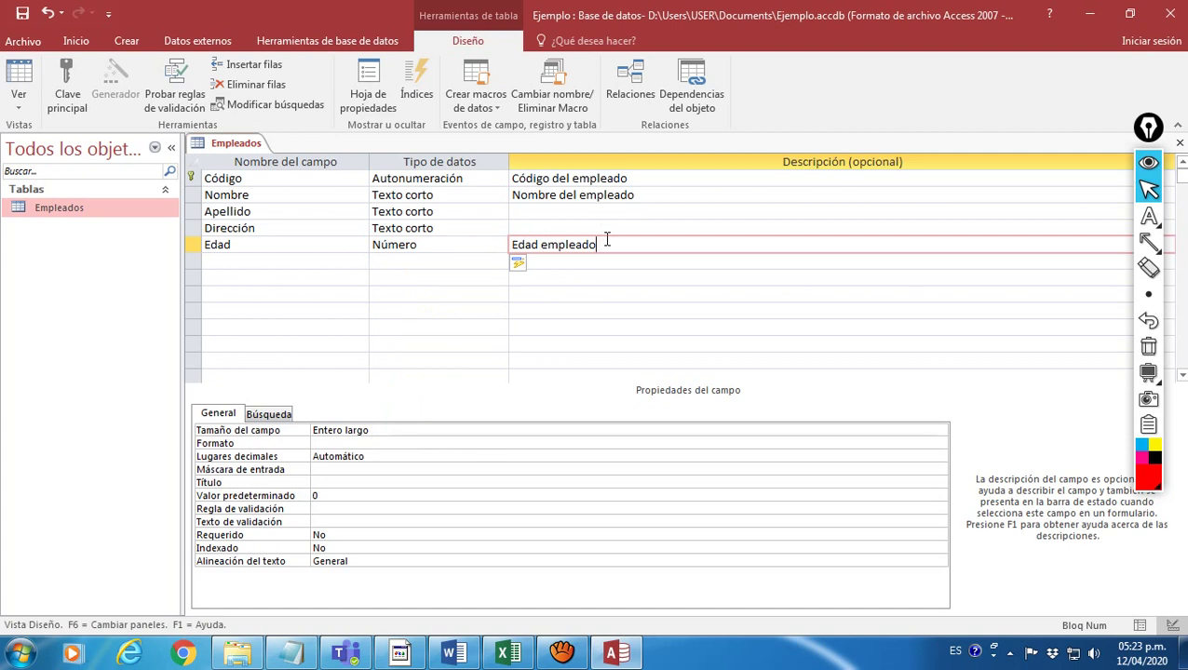
{"action": "left_click", "coordinate": [446, 224]}
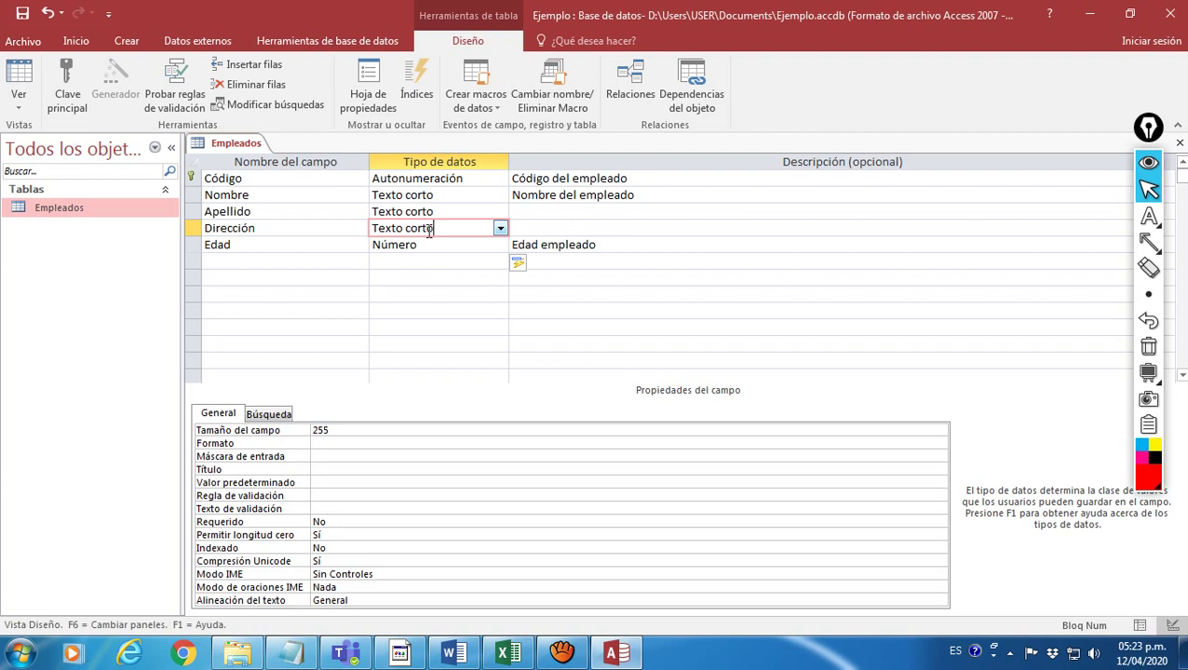
Add a Fecha_Ingreso field below Edad with data type Fecha/Hora and an empty description.
{"action": "left_click", "coordinate": [290, 263]}
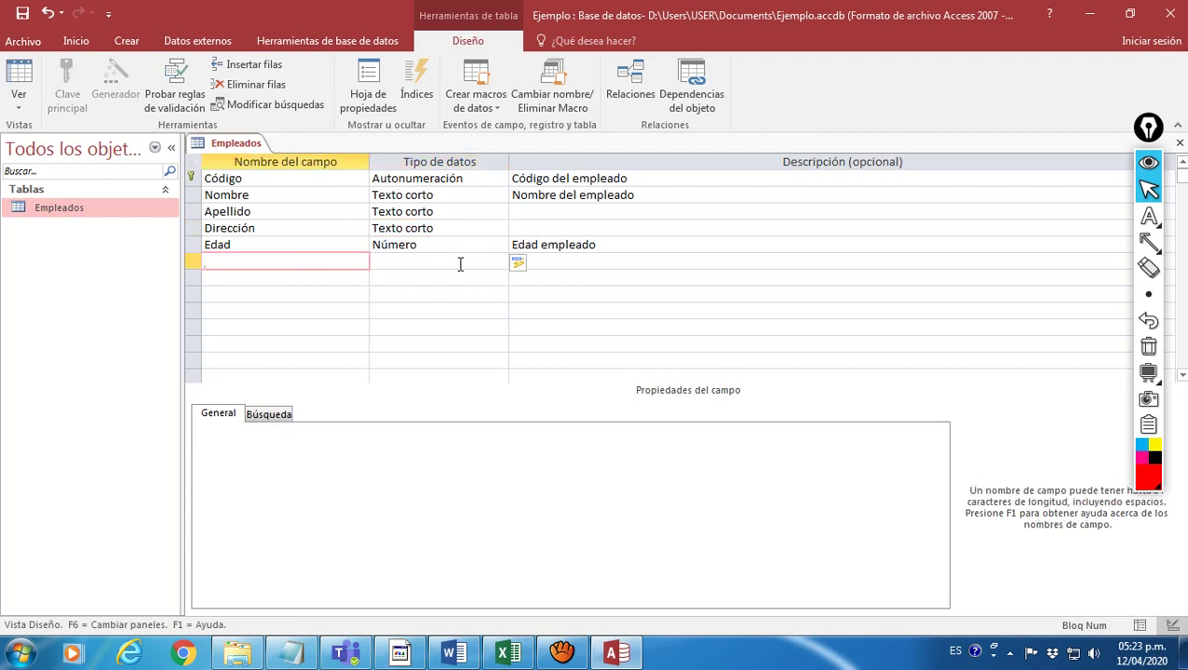
{"action": "left_click", "coordinate": [465, 262]}
{"action": "left_click", "coordinate": [500, 263]}
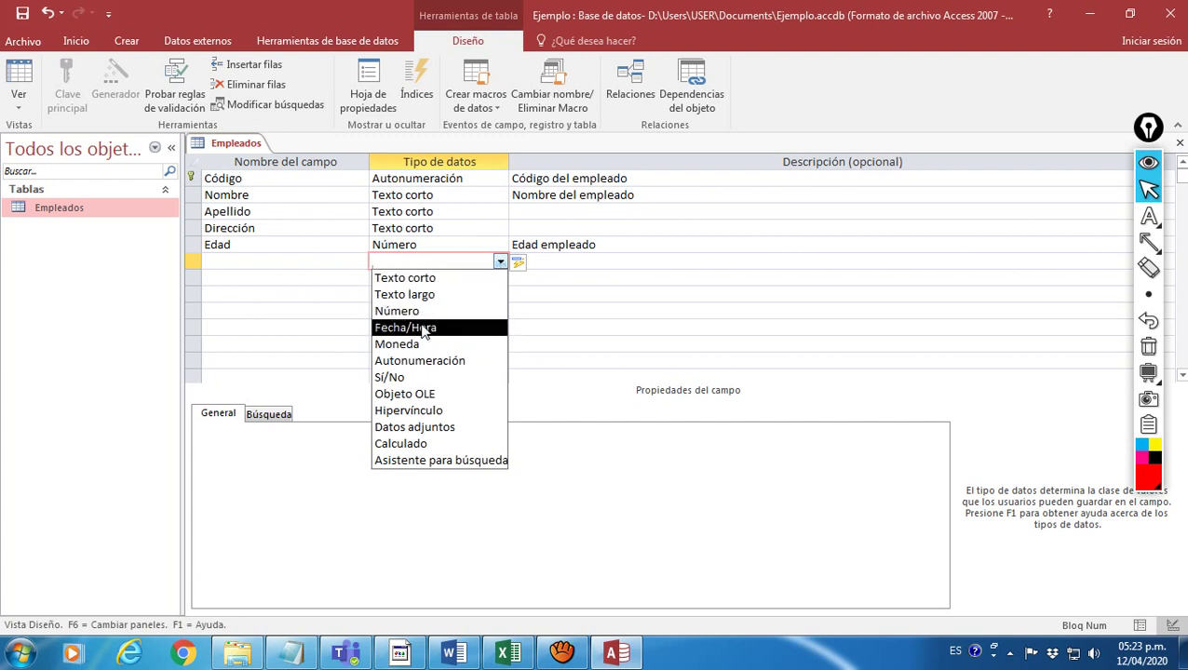
{"action": "left_click", "coordinate": [252, 263]}
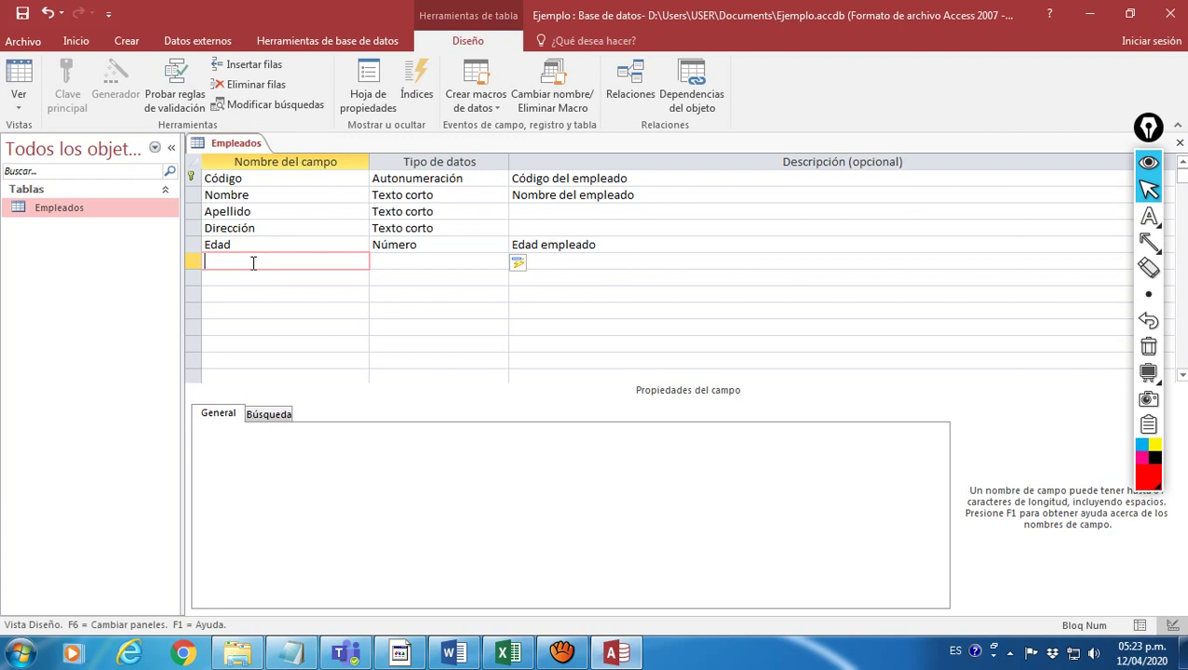
{"action": "type", "text": "Fecha_Ingreso"}
{"action": "left_click", "coordinate": [428, 261]}
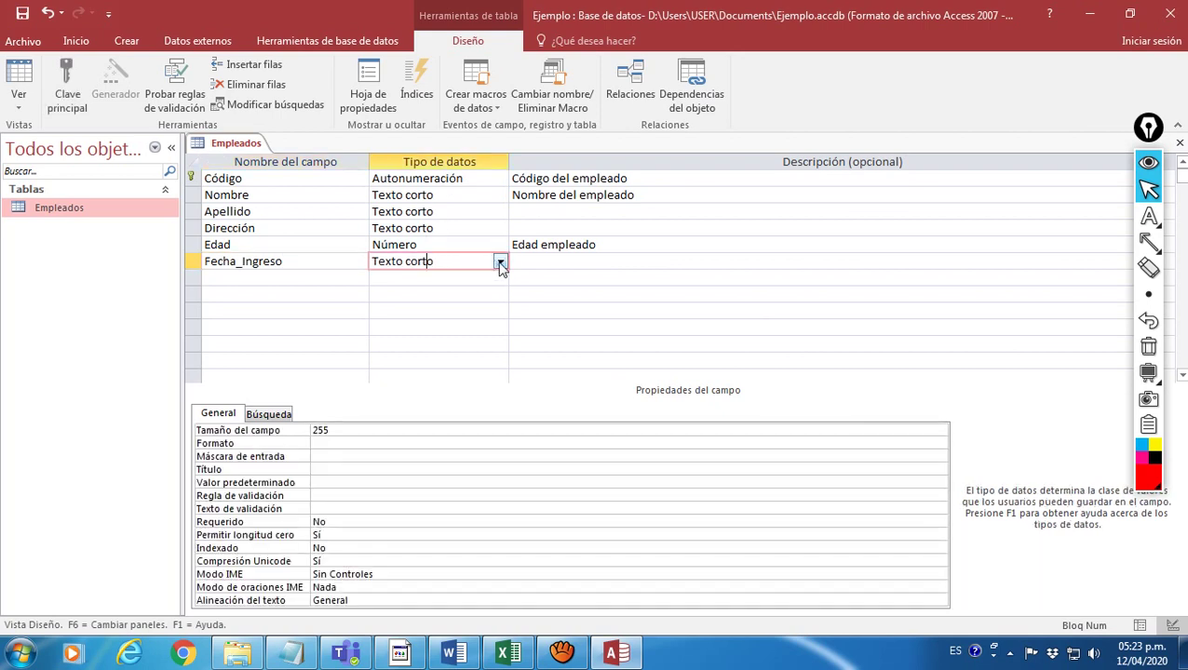
{"action": "left_click", "coordinate": [500, 263]}
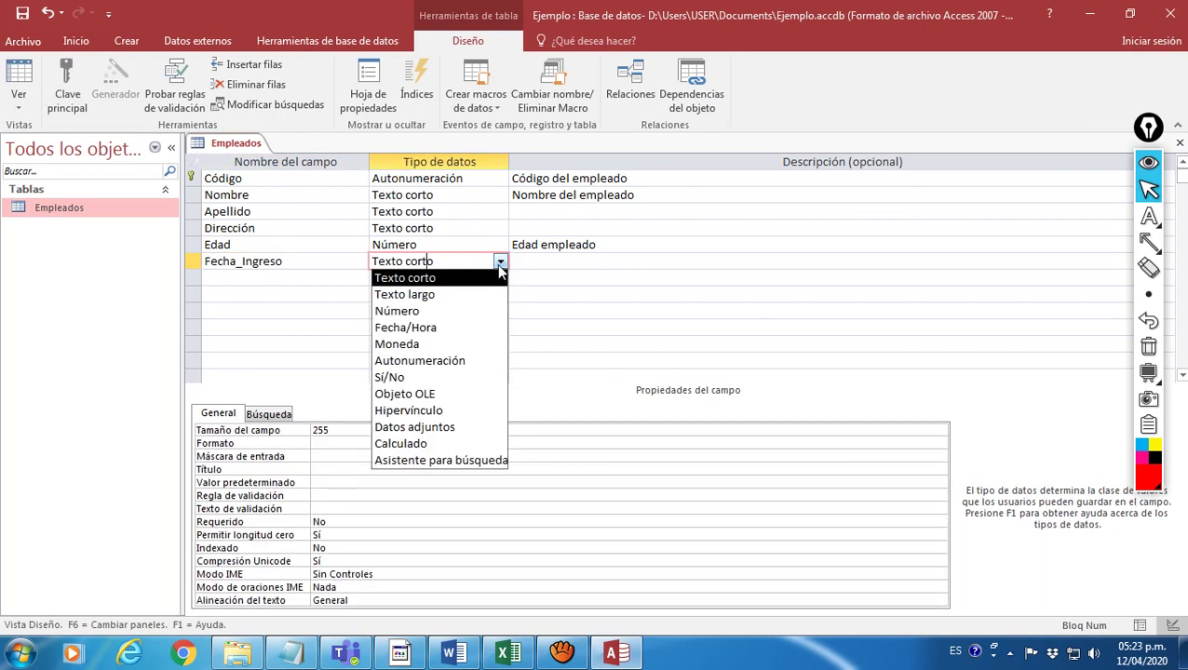
{"action": "left_click", "coordinate": [456, 327]}
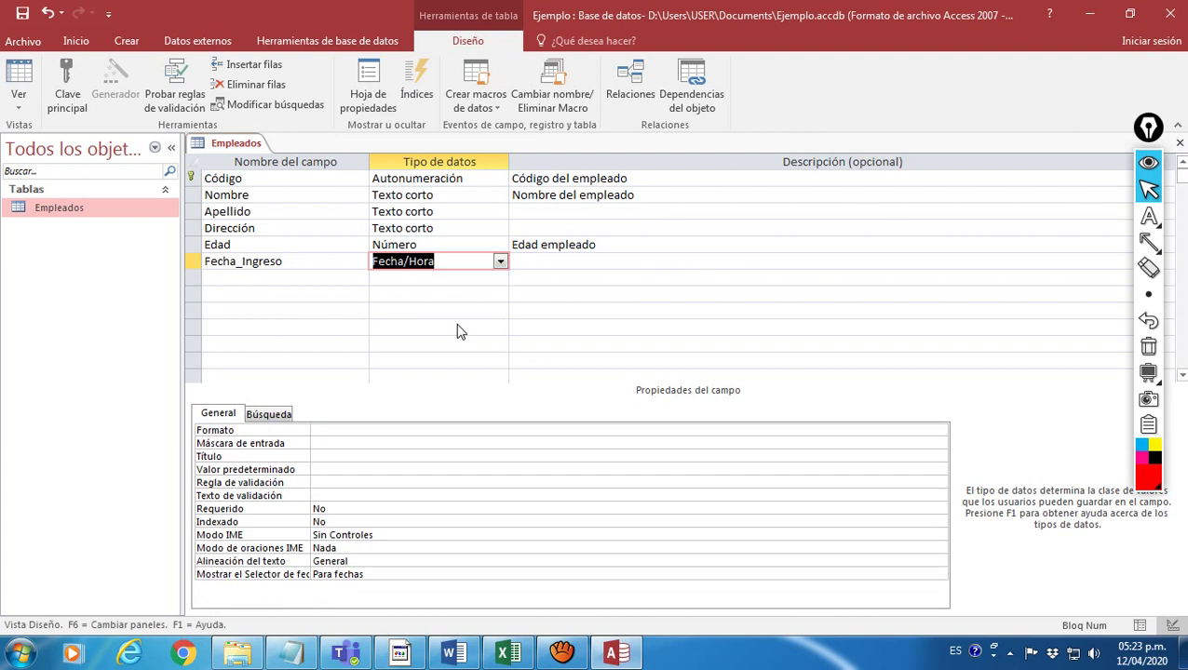
{"action": "left_click", "coordinate": [541, 261]}
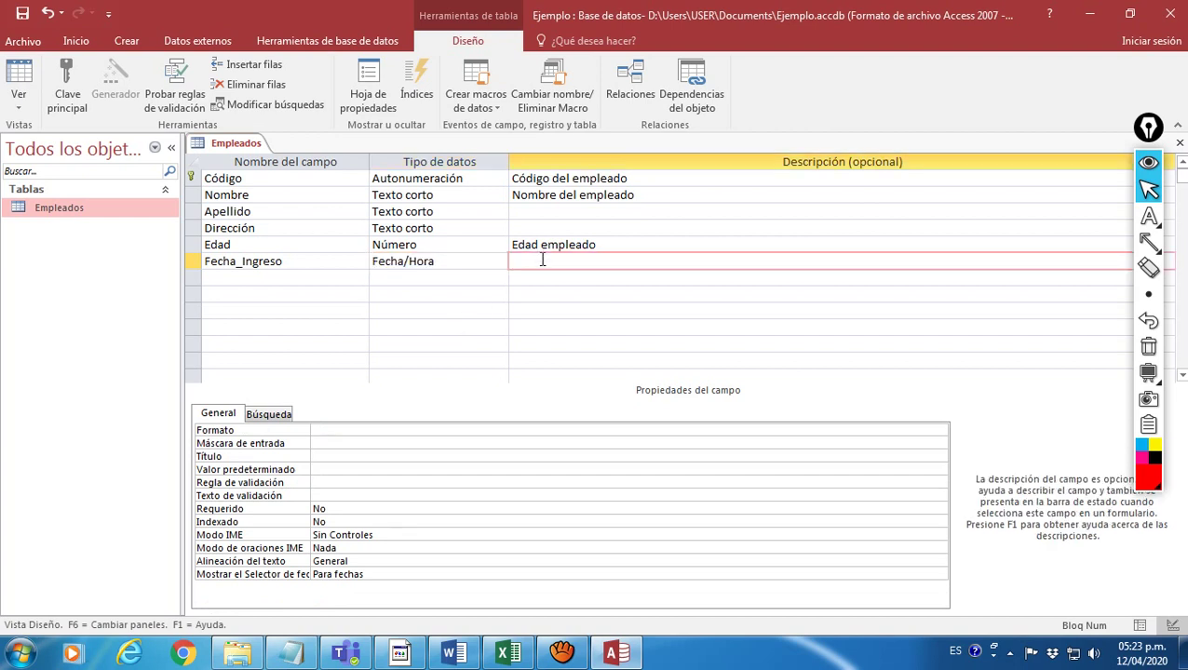
Add an Ingreso_Mensual field below Fecha_Ingreso with data type Moneda and an empty description.
{"action": "left_click", "coordinate": [247, 277]}
{"action": "left_click", "coordinate": [429, 282]}
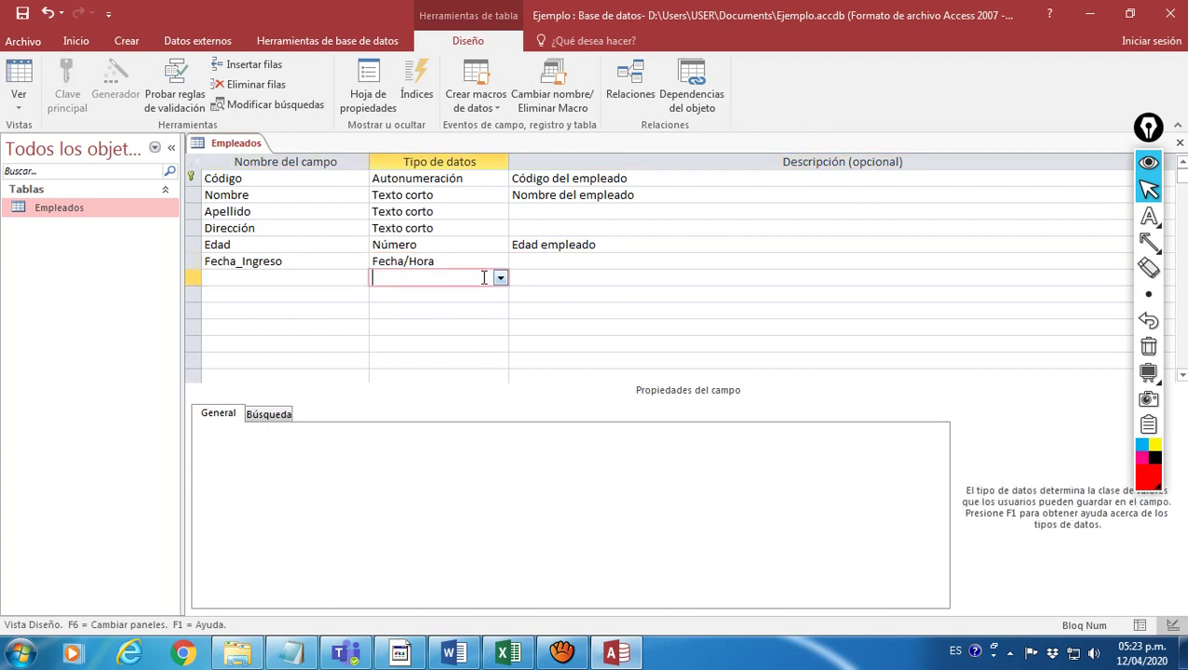
{"action": "left_click", "coordinate": [500, 279]}
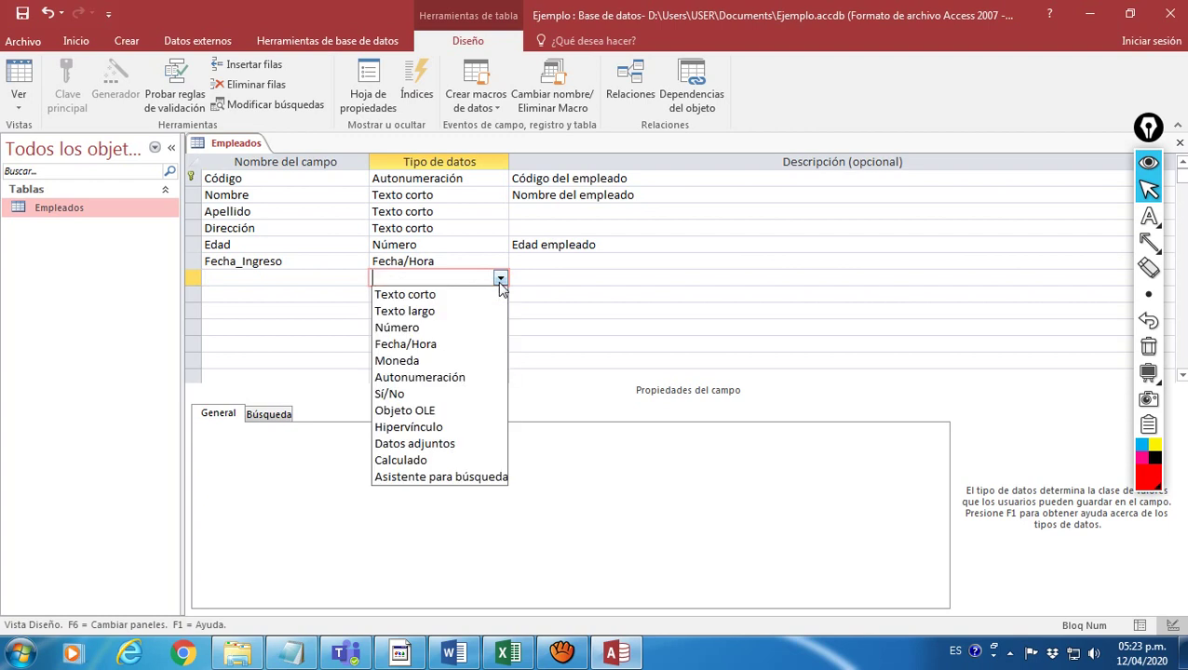
{"action": "left_click", "coordinate": [283, 279]}
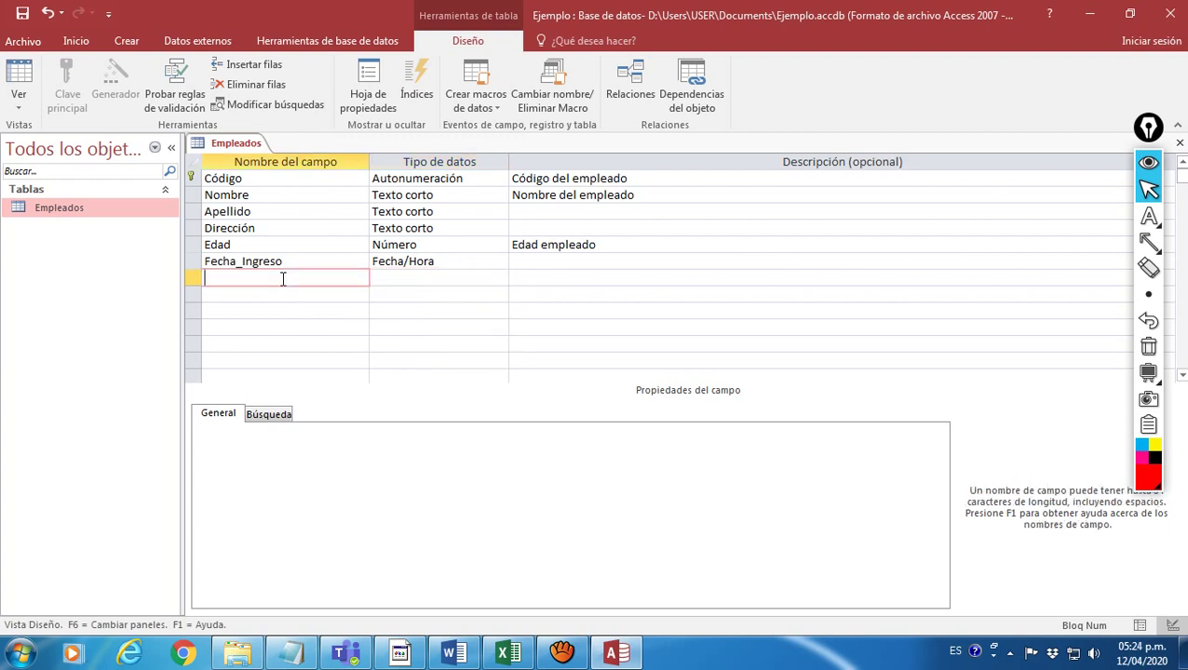
{"action": "type", "text": "Ingreso_Mensual"}
{"action": "left_click", "coordinate": [494, 278]}
{"action": "left_click", "coordinate": [500, 277]}
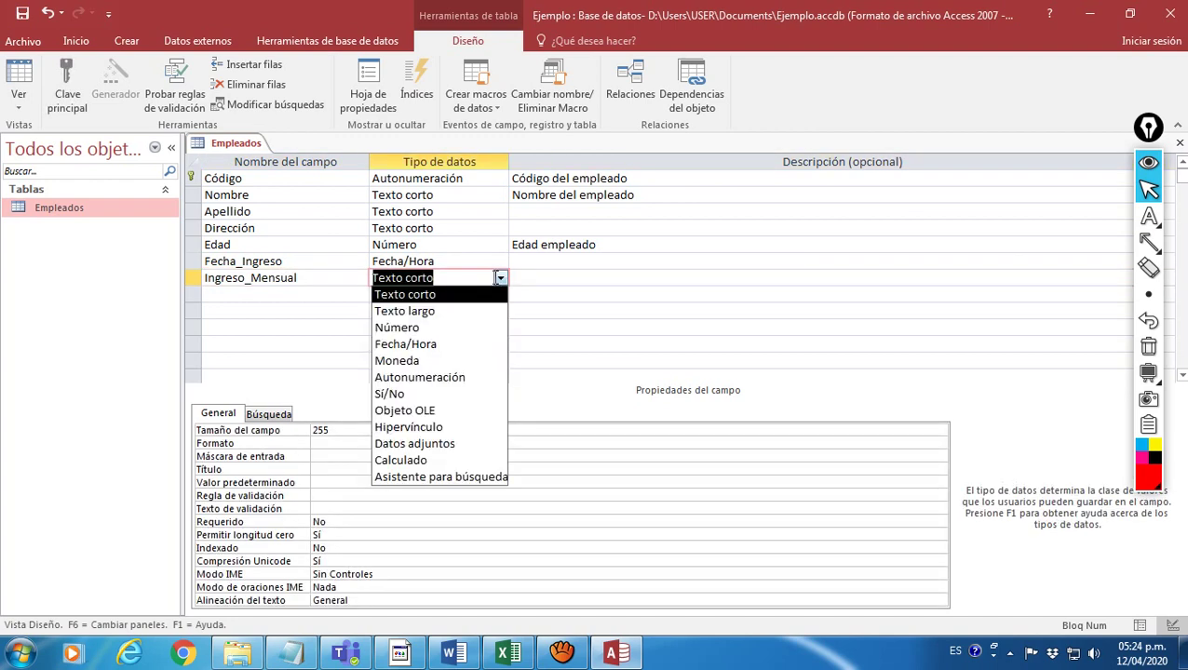
{"action": "left_click", "coordinate": [456, 361]}
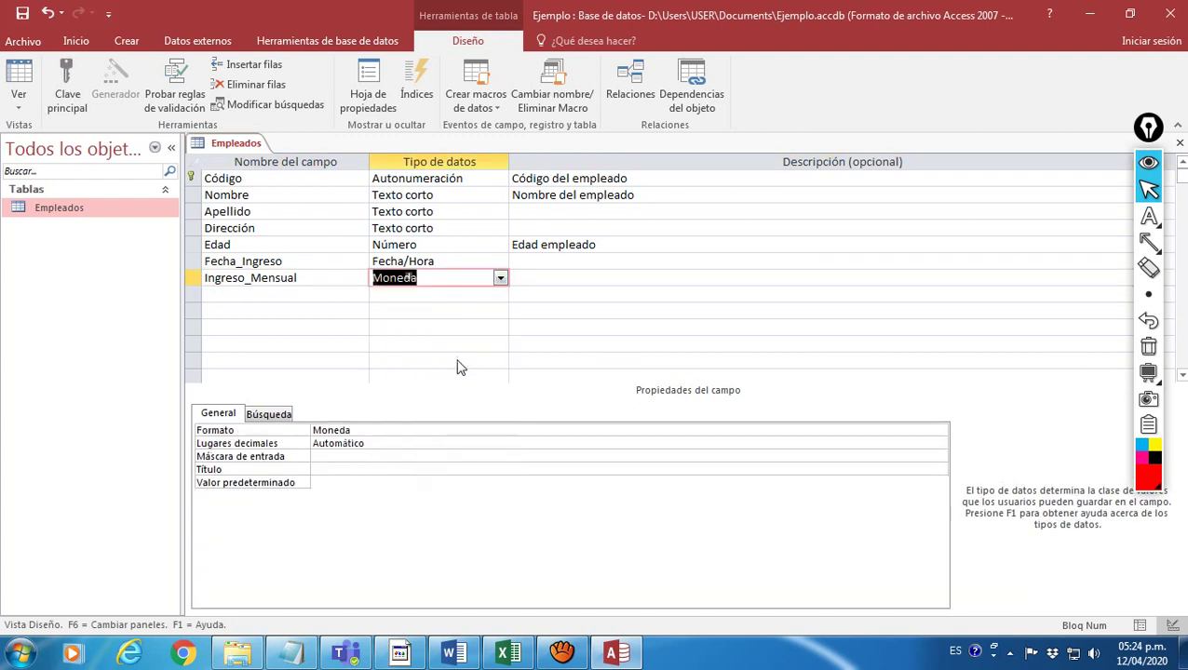
{"action": "left_click", "coordinate": [545, 280]}
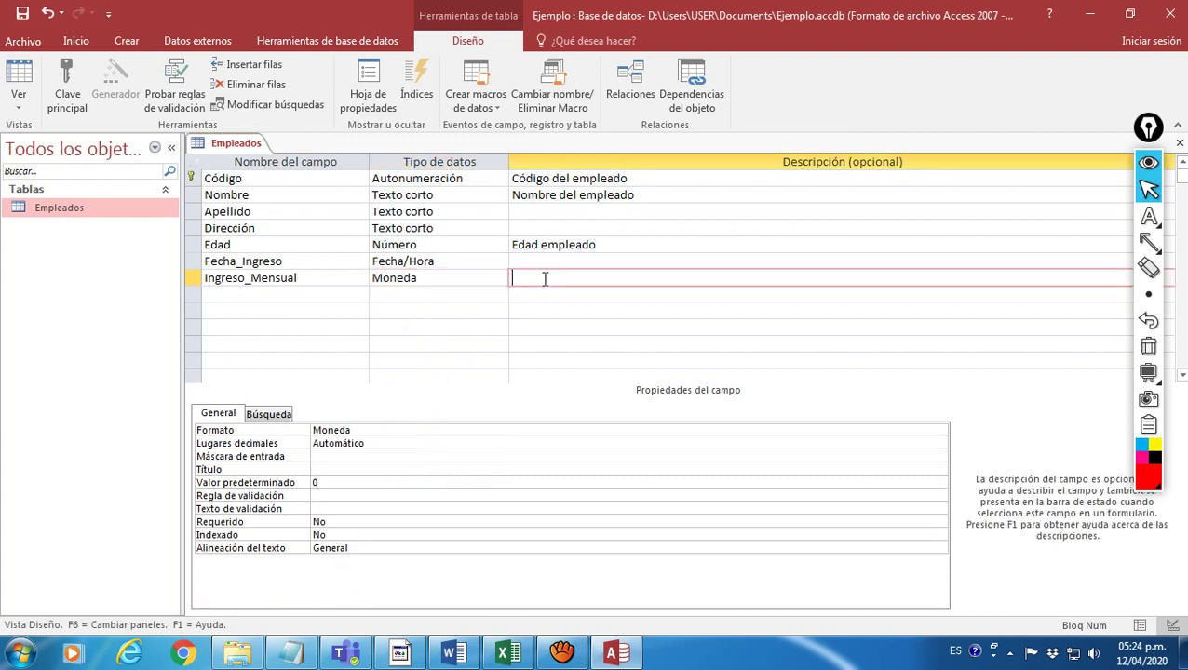
Examine the data type of Ingreso_Mensual and the data types available for the empty row below it.
{"action": "left_click", "coordinate": [450, 273]}
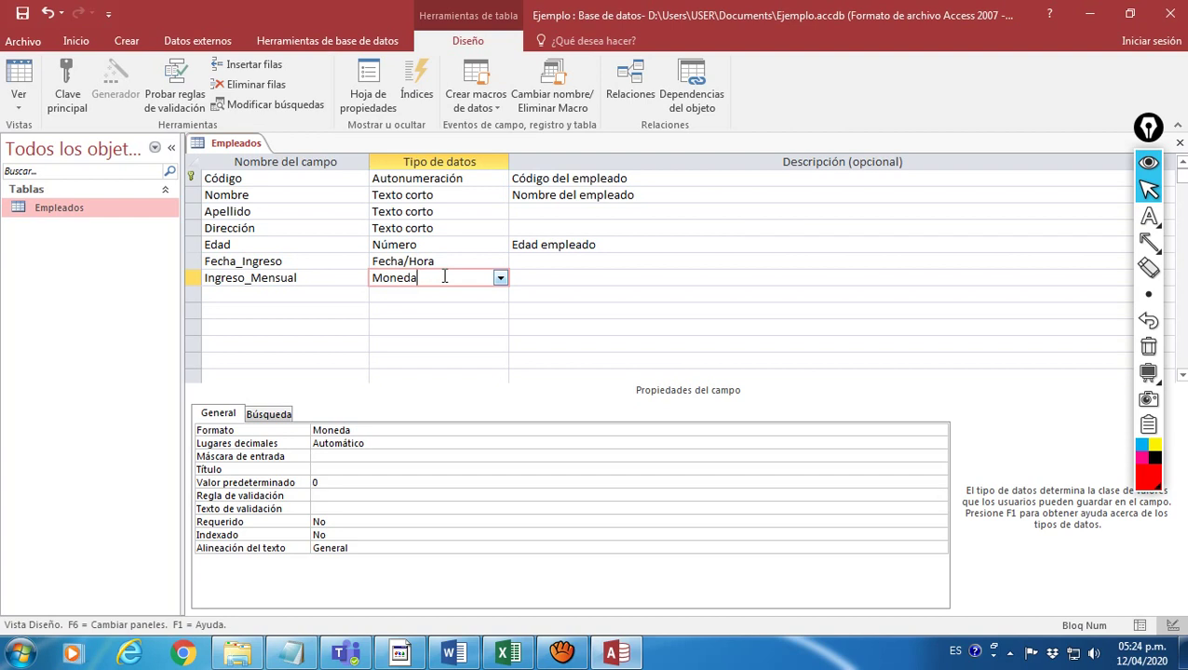
{"action": "left_click", "coordinate": [285, 290]}
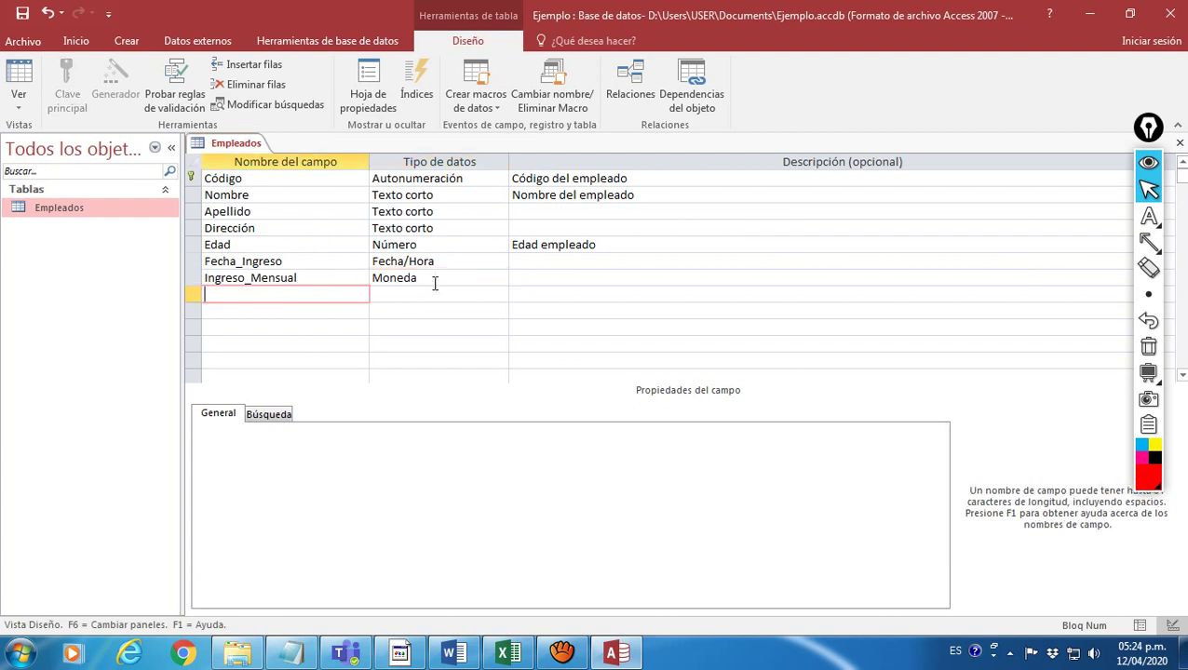
{"action": "left_click", "coordinate": [434, 283]}
{"action": "left_click", "coordinate": [317, 291]}
{"action": "left_click", "coordinate": [445, 278]}
{"action": "left_click", "coordinate": [282, 292]}
{"action": "left_click", "coordinate": [430, 293]}
{"action": "left_click", "coordinate": [500, 296]}
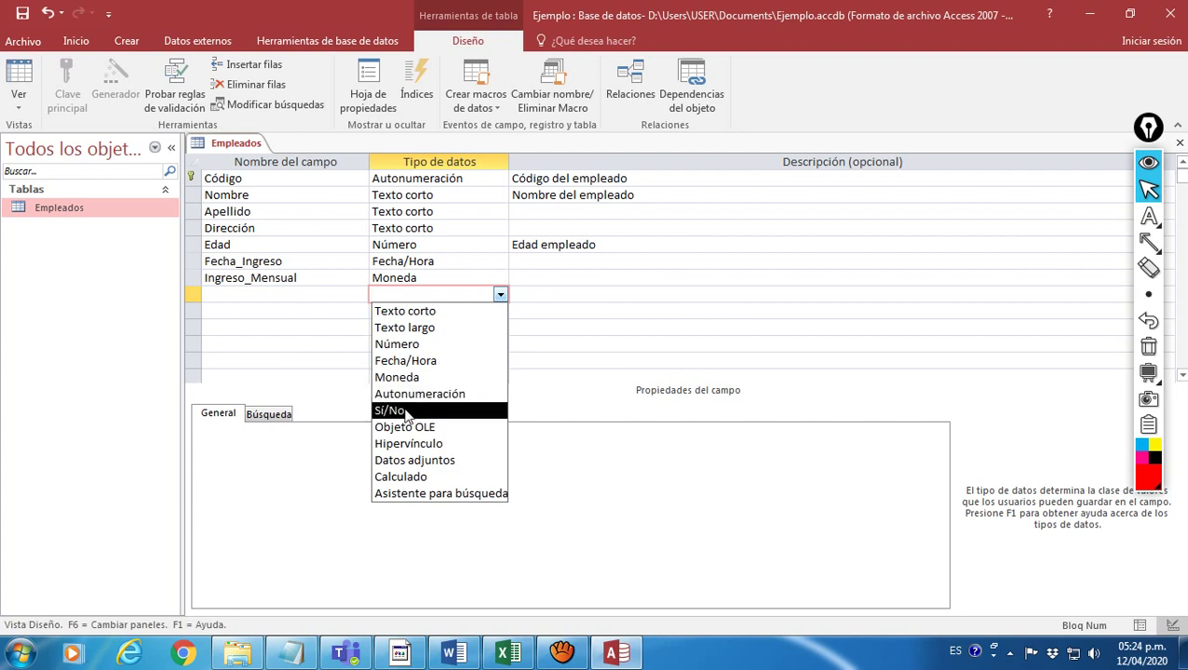
Add a Contrato_Indefinido field below Ingreso_Mensual with data type Sí/No and an empty description.
{"action": "left_click", "coordinate": [274, 296]}
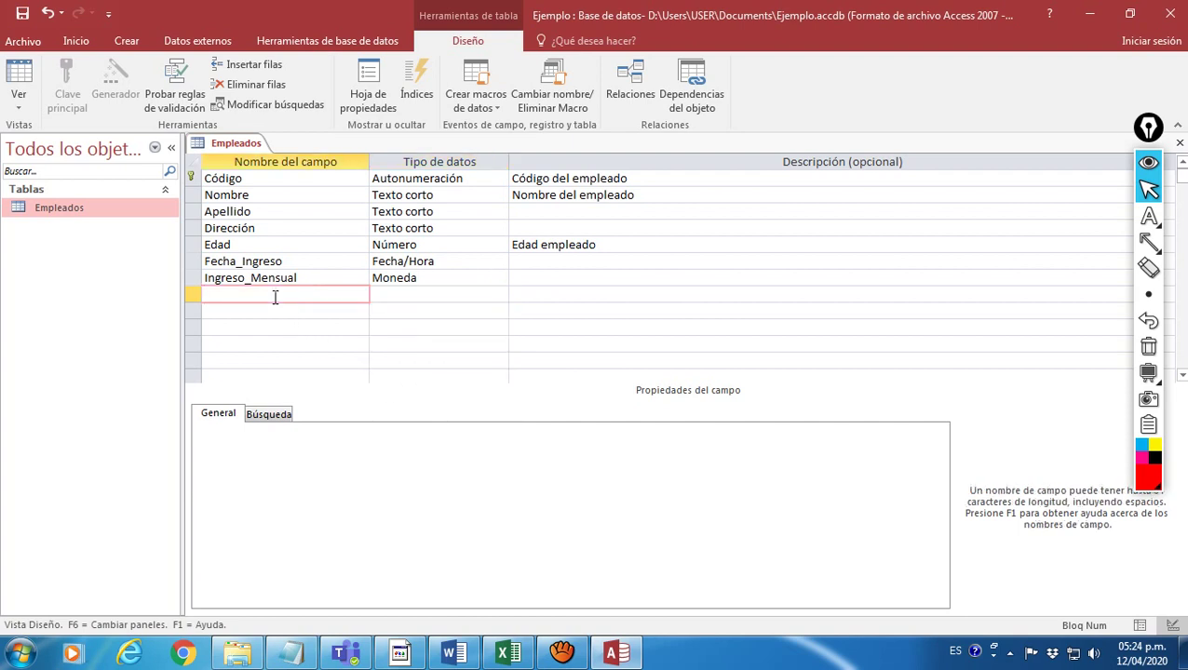
{"action": "type", "text": "Contrato"}
{"action": "key", "text": "BackSpace"}
{"action": "type", "text": ":"}
{"action": "key", "text": "BackSpace"}
{"action": "type", "text": "_Indefinido"}
{"action": "left_click", "coordinate": [395, 294]}
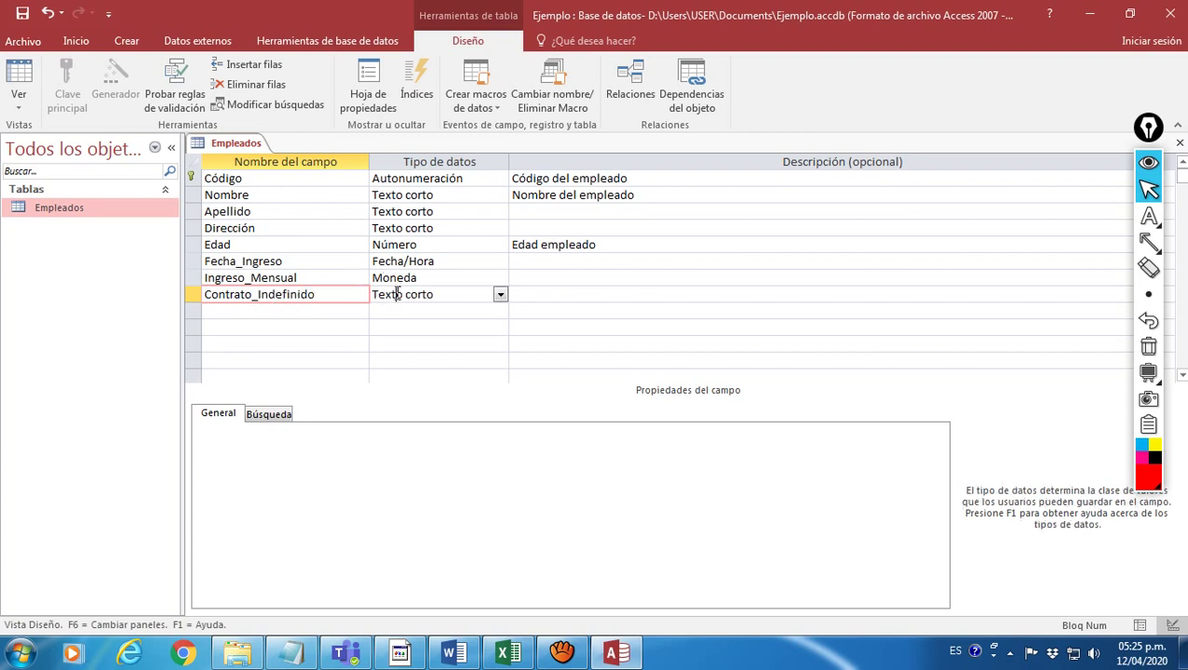
{"action": "left_click", "coordinate": [500, 294]}
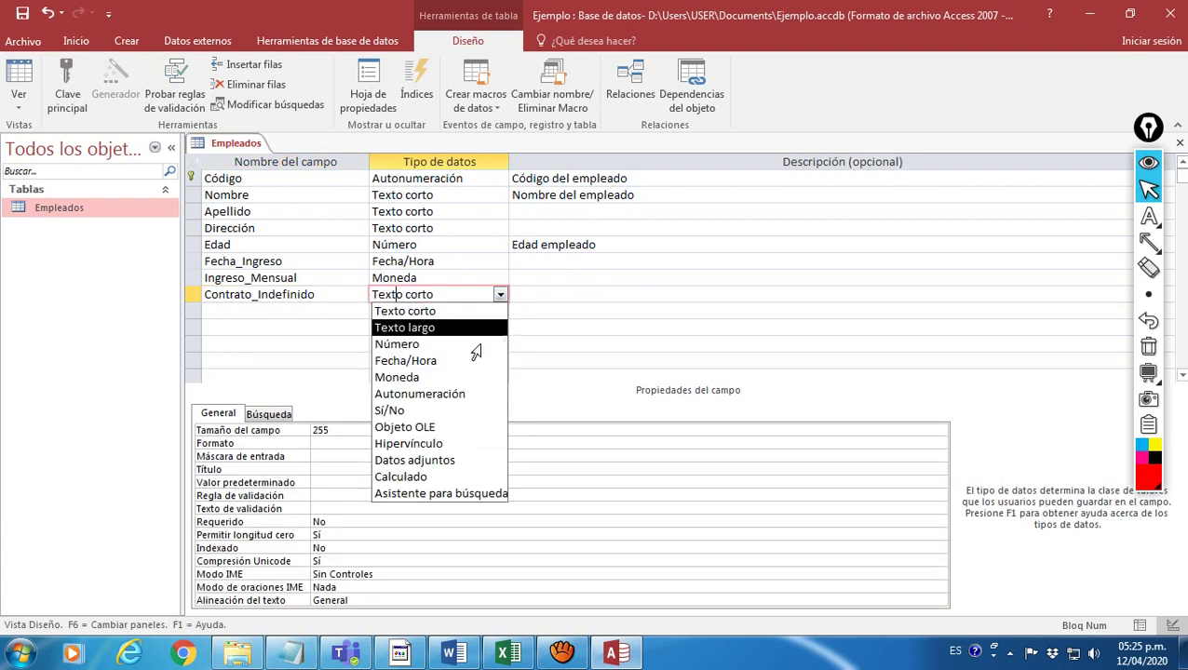
{"action": "left_click", "coordinate": [419, 410]}
{"action": "left_click", "coordinate": [548, 294]}
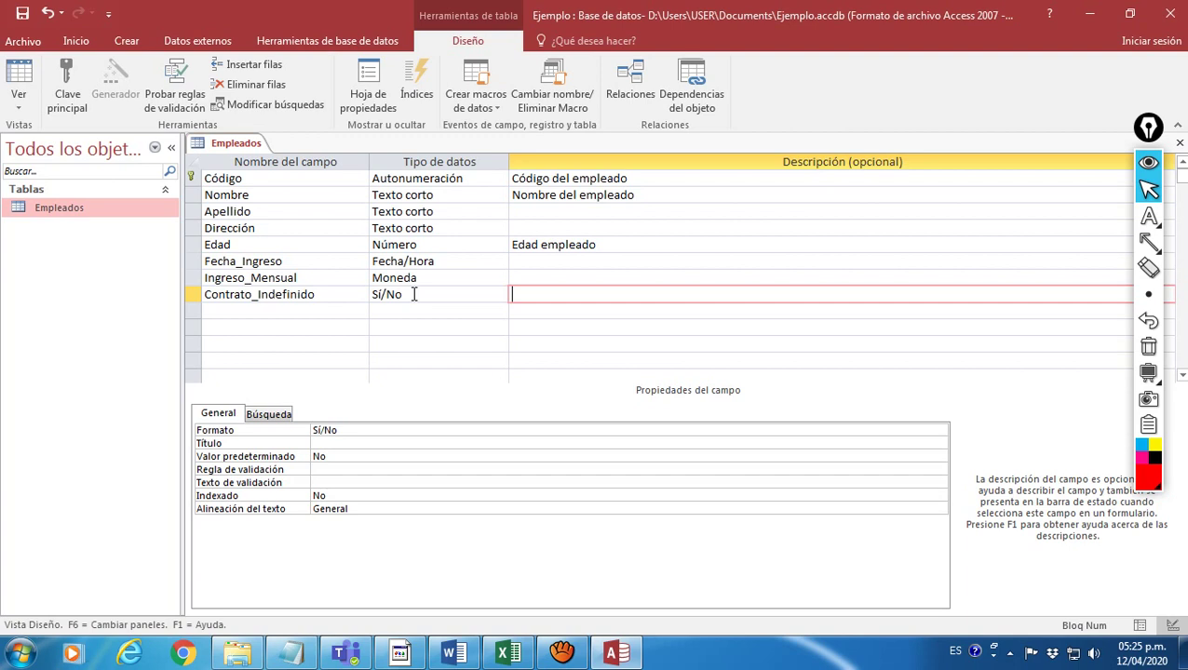
Add a Foto field below Contrato_Indefinido with data type Objeto OLE and an empty description.
{"action": "left_click", "coordinate": [313, 308]}
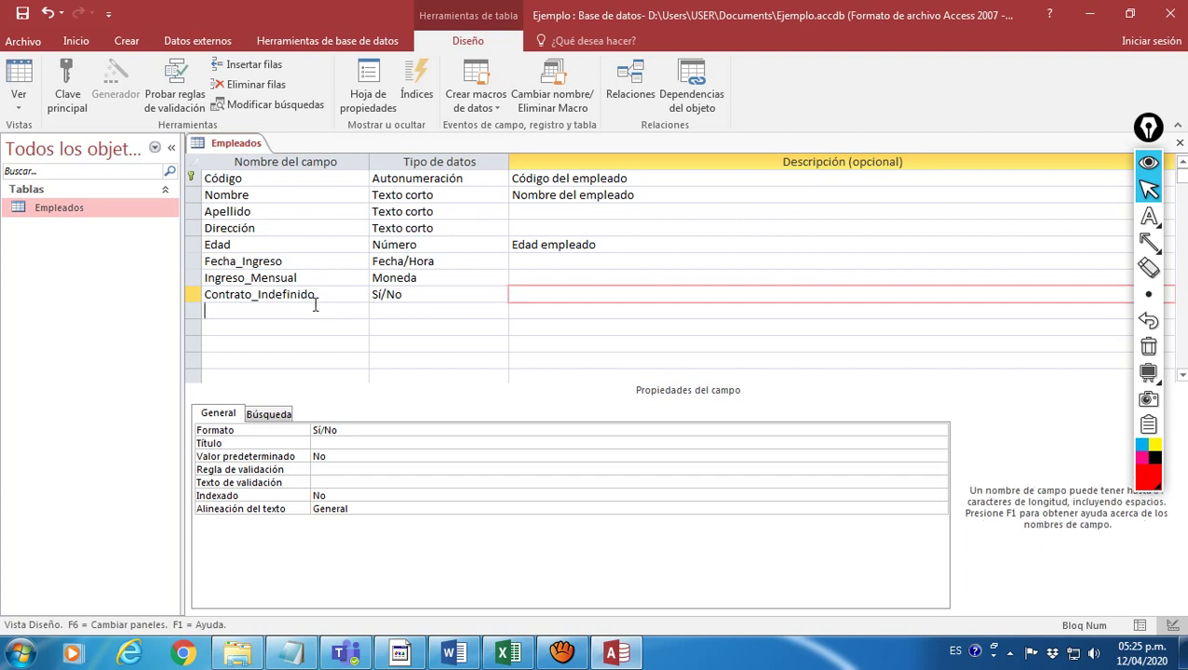
{"action": "left_click", "coordinate": [417, 312]}
{"action": "left_click", "coordinate": [500, 311]}
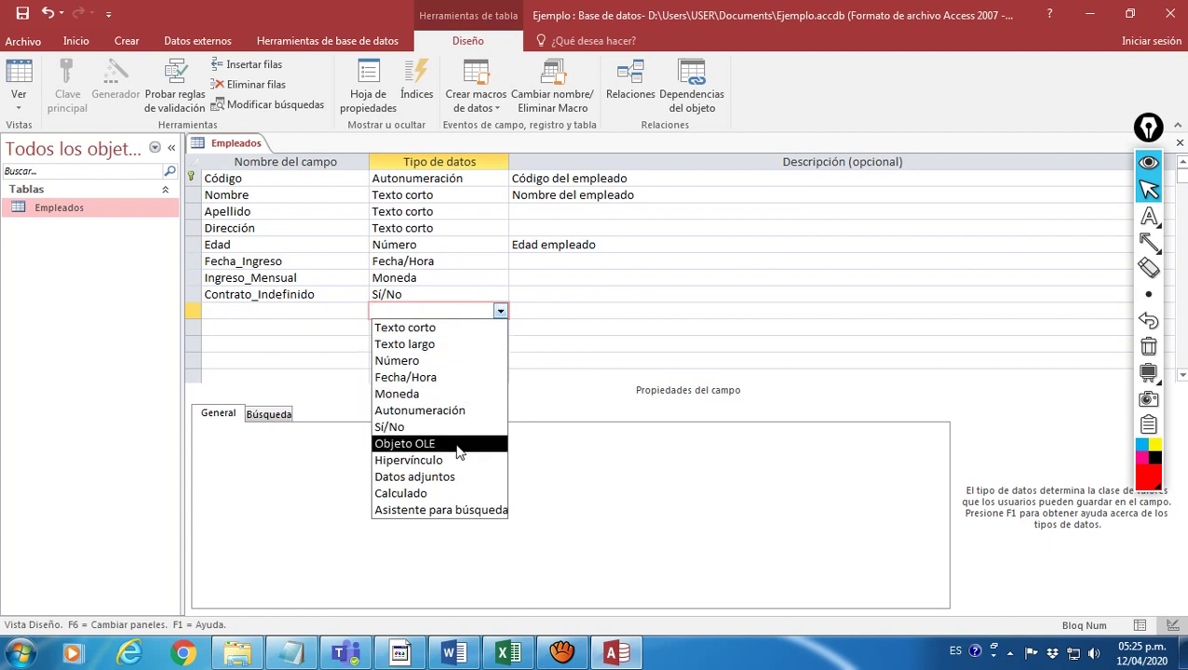
{"action": "left_click", "coordinate": [276, 307]}
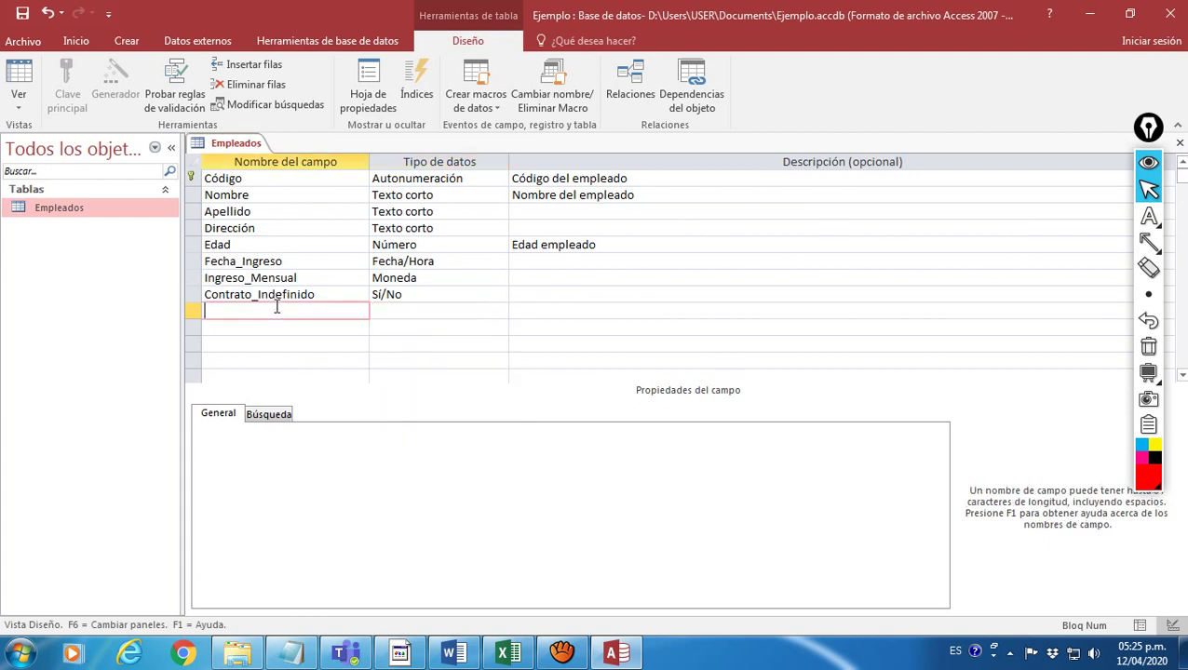
{"action": "type", "text": "F"}
{"action": "type", "text": "oto"}
{"action": "left_click", "coordinate": [393, 311]}
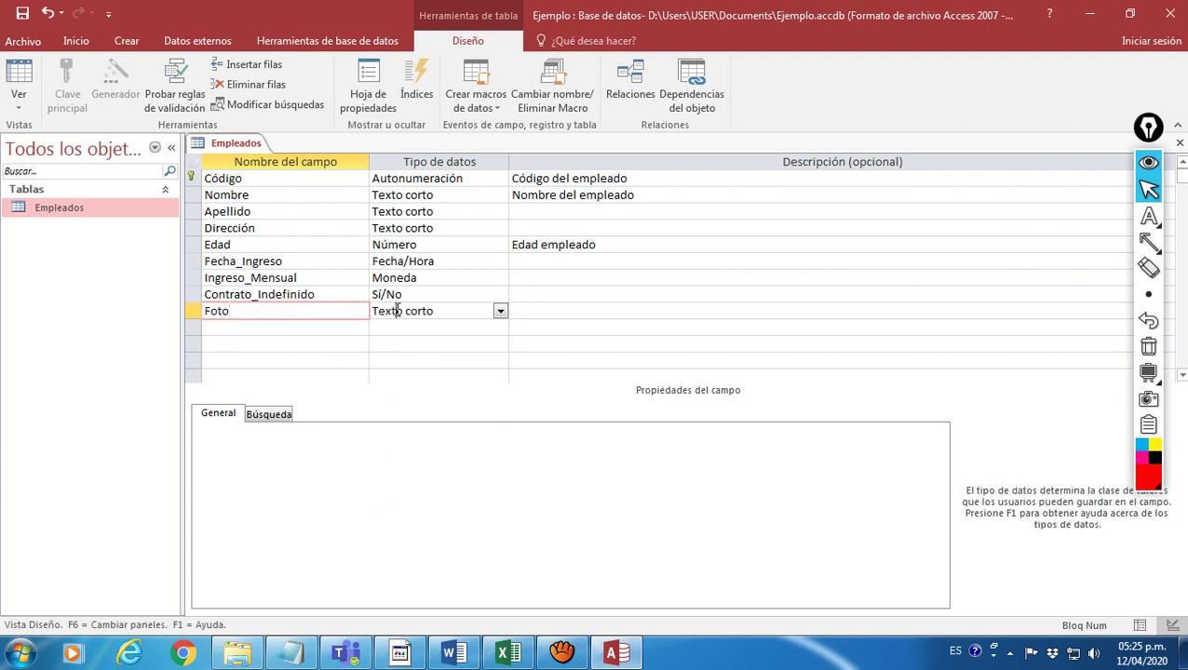
{"action": "left_click", "coordinate": [499, 311]}
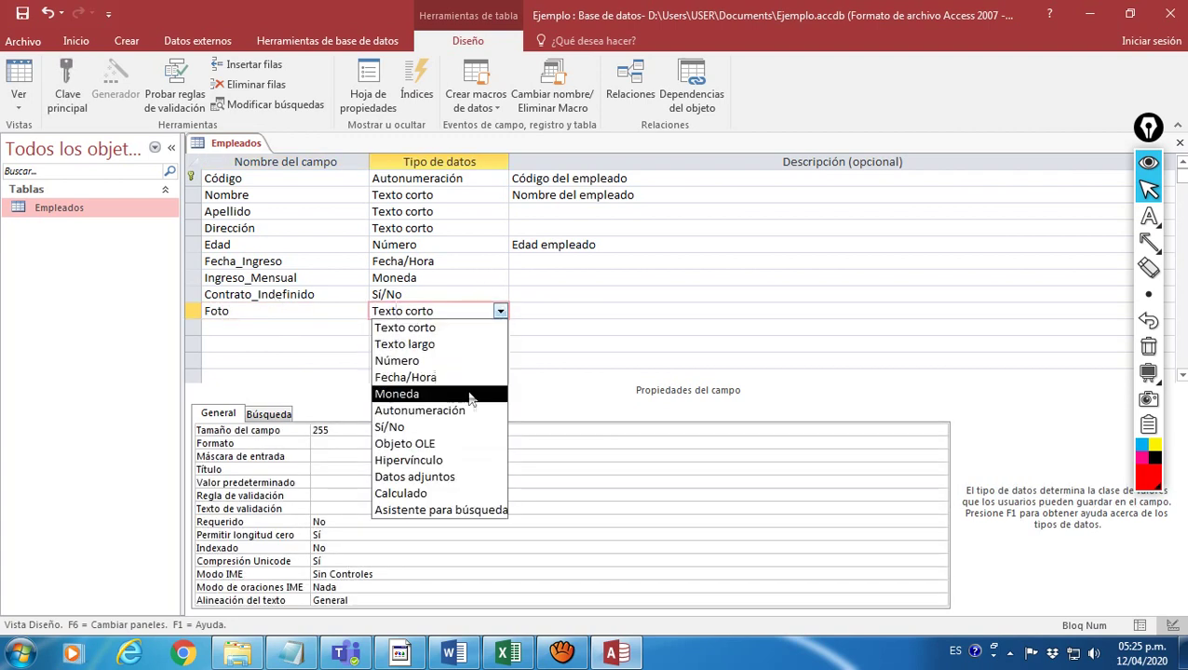
{"action": "left_click", "coordinate": [449, 443]}
{"action": "left_click", "coordinate": [533, 310]}
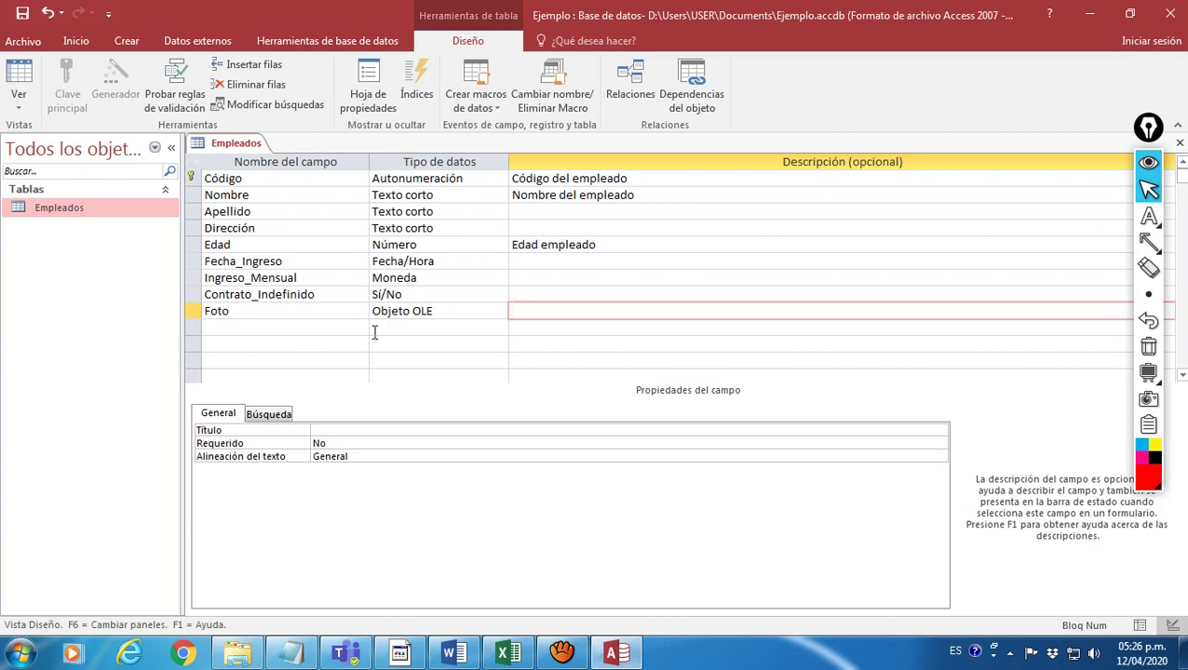
Add a Pagina_Web field below Foto with data type Hipervínculo and an empty description.
{"action": "left_click", "coordinate": [297, 327]}
{"action": "left_click", "coordinate": [449, 313]}
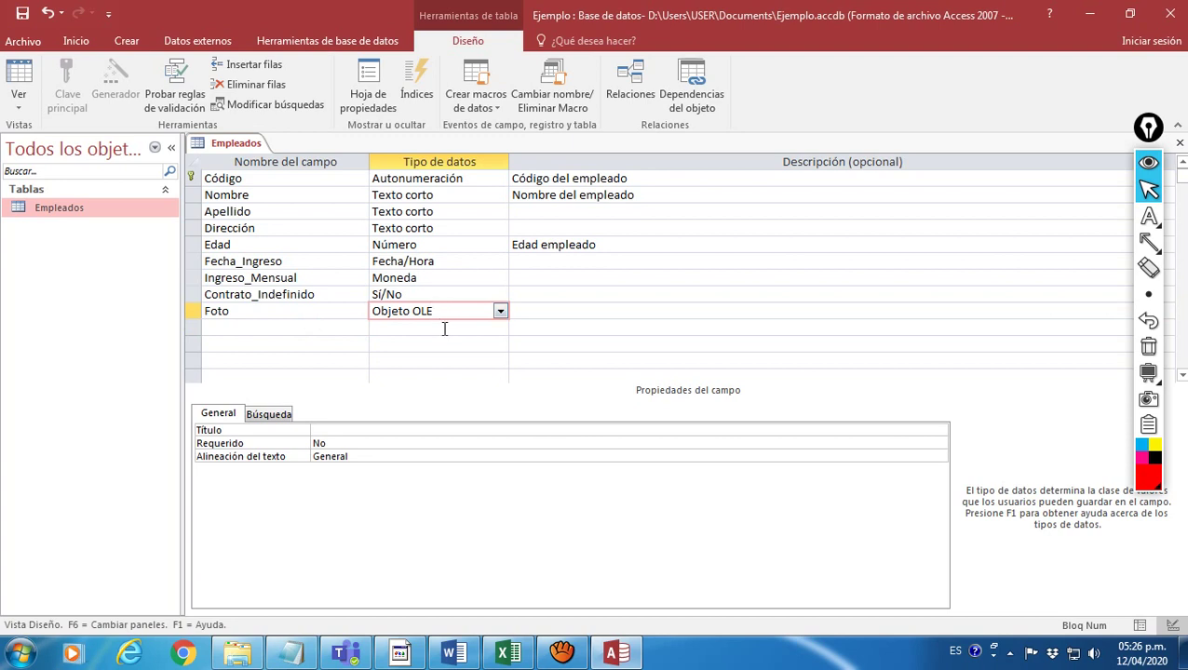
{"action": "left_click", "coordinate": [444, 329]}
{"action": "left_click", "coordinate": [501, 328]}
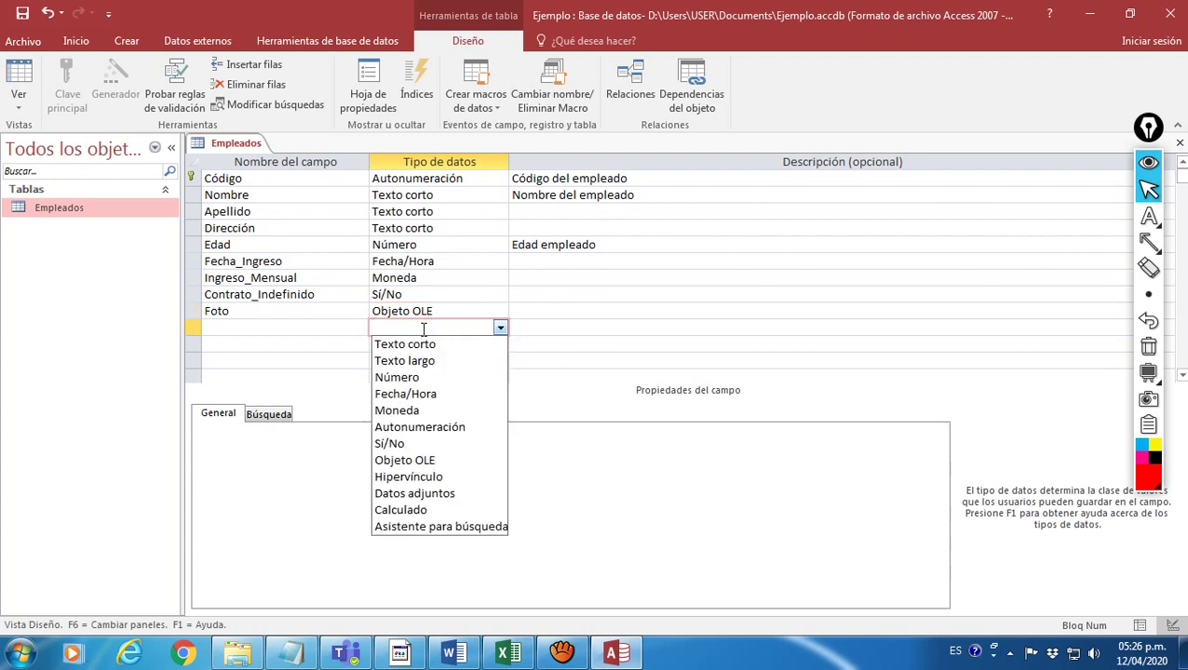
{"action": "left_click", "coordinate": [293, 331]}
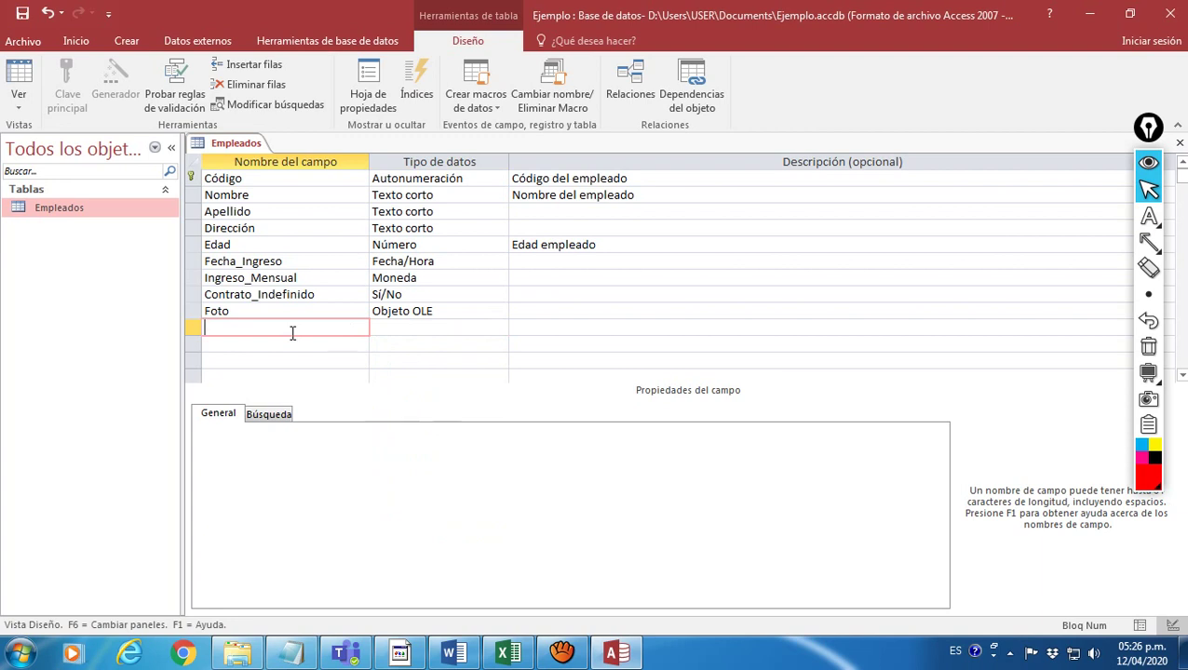
{"action": "type", "text": "P"}
{"action": "type", "text": "ági"}
{"action": "key", "text": "BackSpace"}
{"action": "key", "text": "BackSpace"}
{"action": "key", "text": "BackSpace"}
{"action": "type", "text": "agina_Web"}
{"action": "left_click", "coordinate": [443, 327]}
{"action": "left_click", "coordinate": [500, 328]}
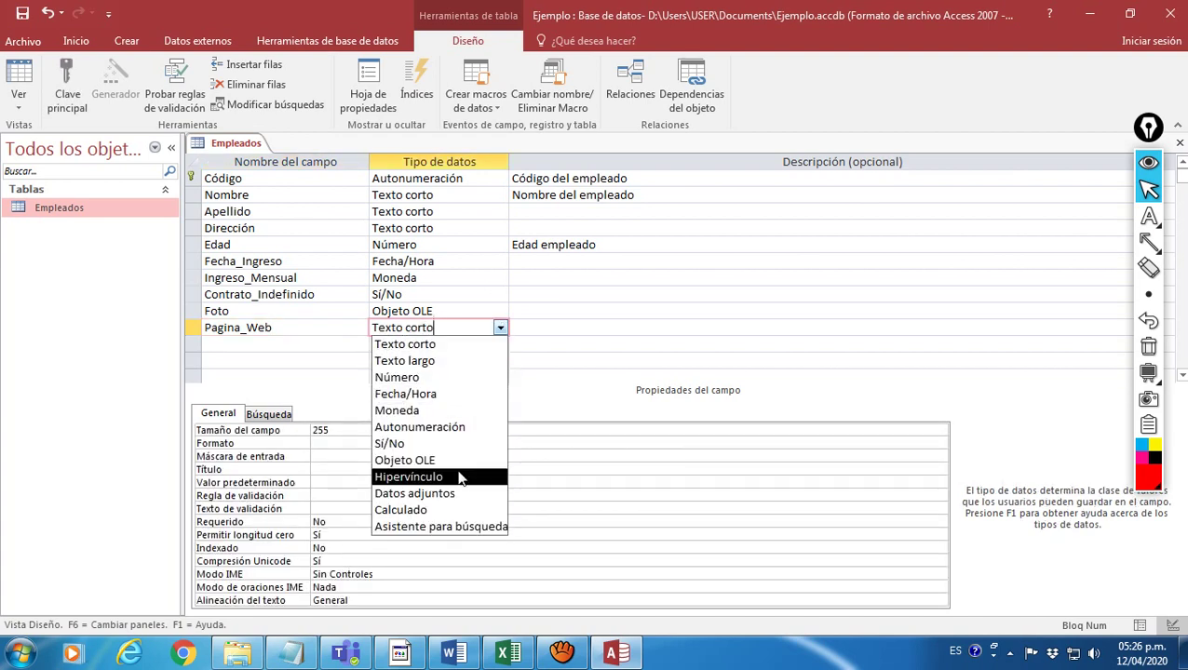
{"action": "left_click", "coordinate": [459, 477]}
{"action": "left_click", "coordinate": [531, 321]}
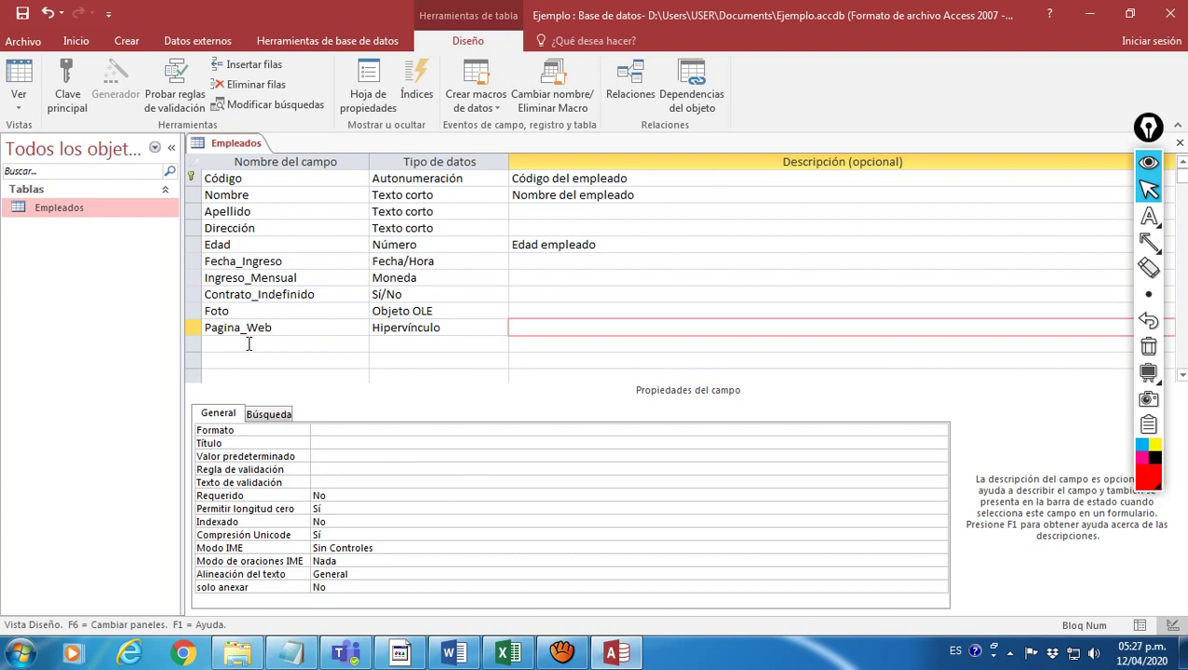
{"action": "left_click", "coordinate": [324, 342]}
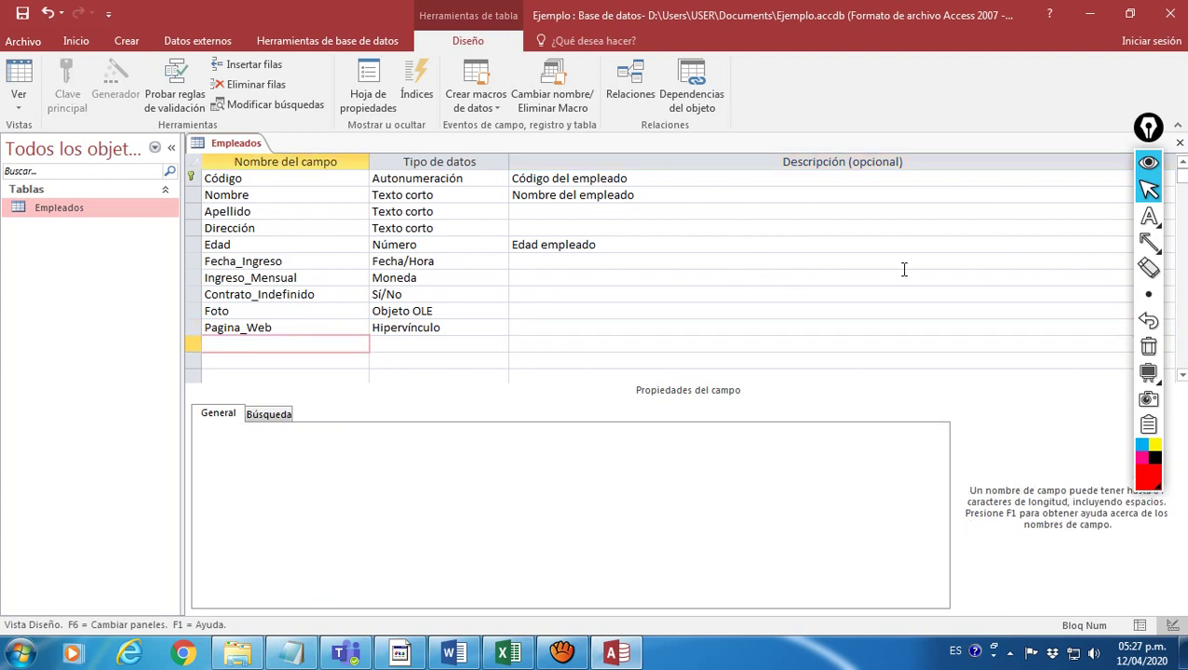
{"action": "scroll", "coordinate": [503, 298], "scroll_direction": "down", "scroll_amount": 2}
{"action": "scroll", "coordinate": [503, 299], "scroll_direction": "up", "scroll_amount": 2}
{"action": "scroll", "coordinate": [394, 283], "scroll_direction": "down", "scroll_amount": 2}
{"action": "scroll", "coordinate": [392, 281], "scroll_direction": "up", "scroll_amount": 2}
{"action": "scroll", "coordinate": [325, 285], "scroll_direction": "down", "scroll_amount": 3}
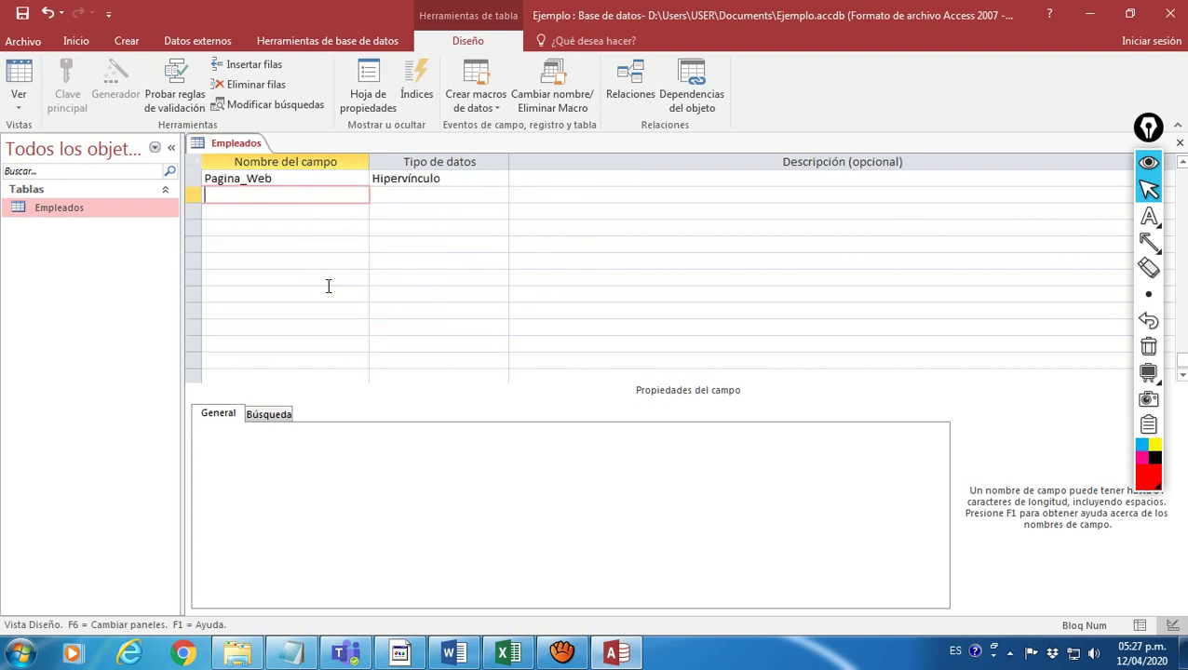
{"action": "scroll", "coordinate": [328, 286], "scroll_direction": "up", "scroll_amount": 2}
{"action": "scroll", "coordinate": [327, 284], "scroll_direction": "down", "scroll_amount": 2}
{"action": "scroll", "coordinate": [327, 284], "scroll_direction": "up", "scroll_amount": 2}
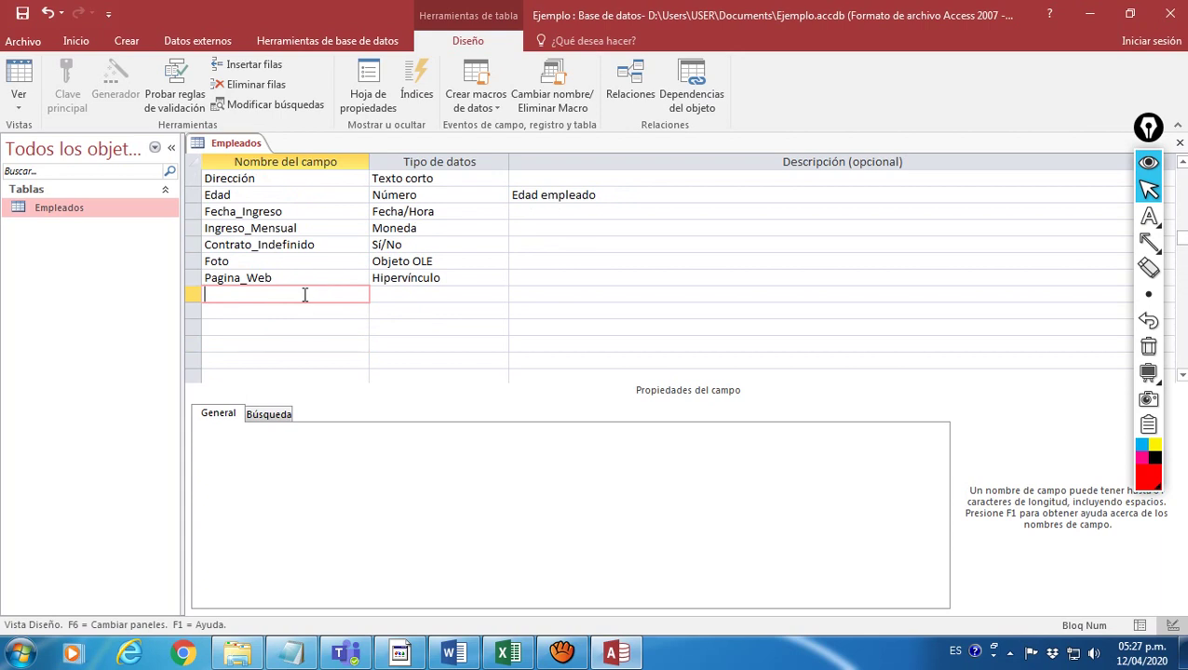
{"action": "key", "text": "Tab"}
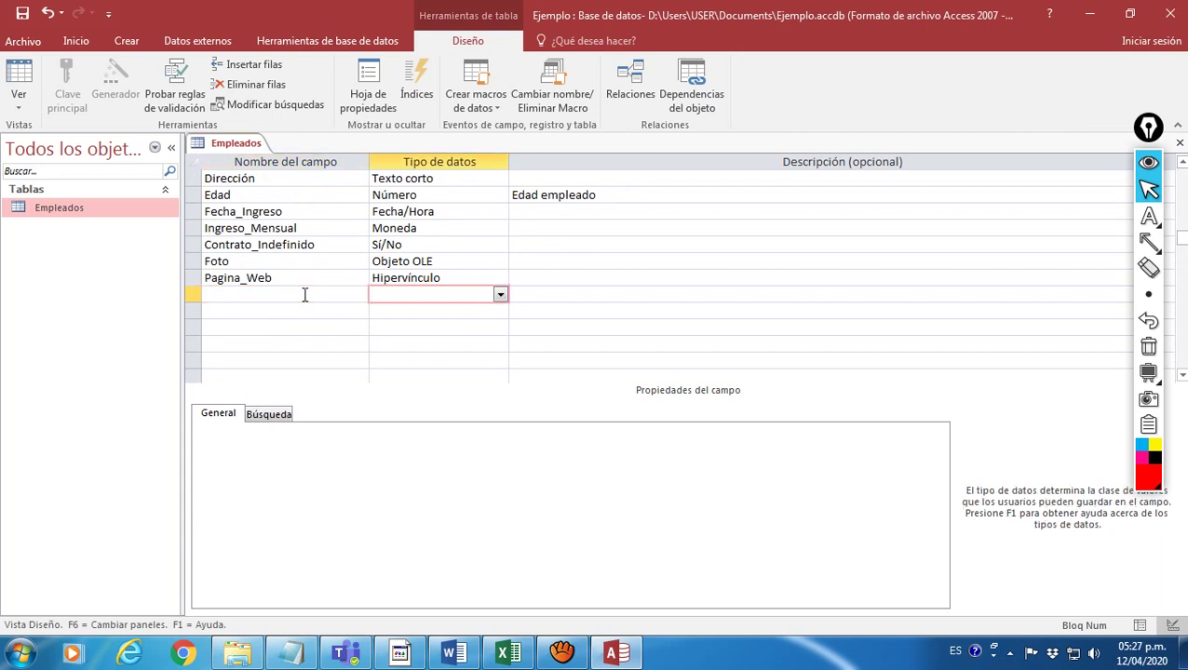
{"action": "key", "text": "Tab"}
{"action": "left_click", "coordinate": [304, 294]}
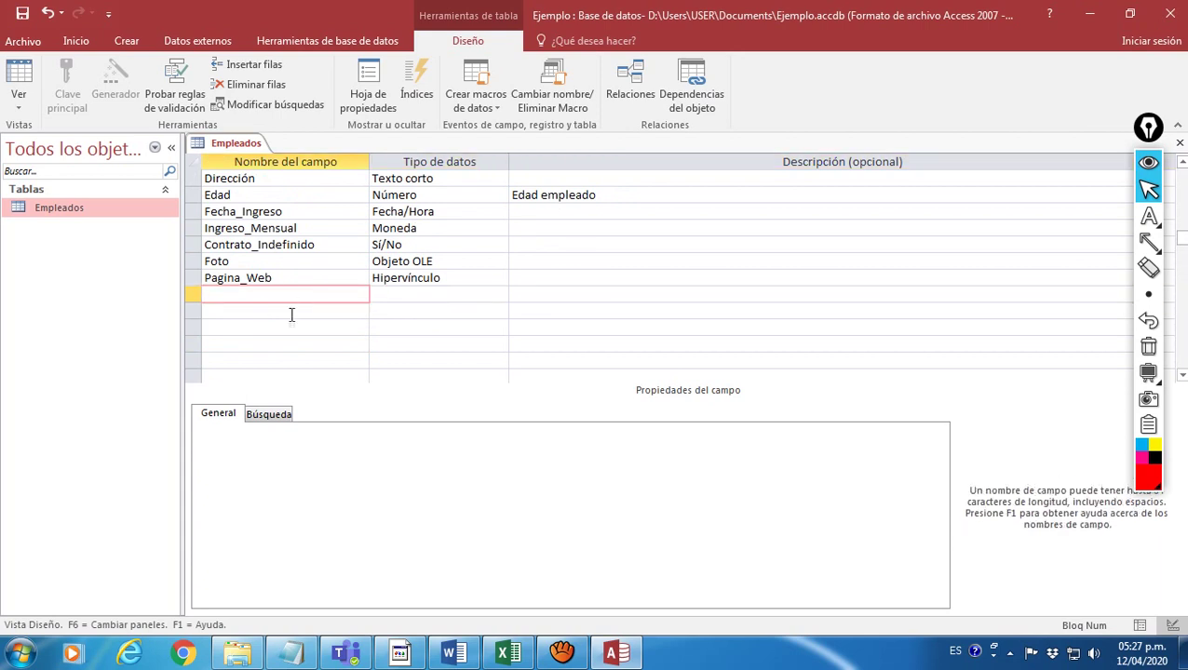
{"action": "scroll", "coordinate": [291, 294], "scroll_direction": "up", "scroll_amount": 1}
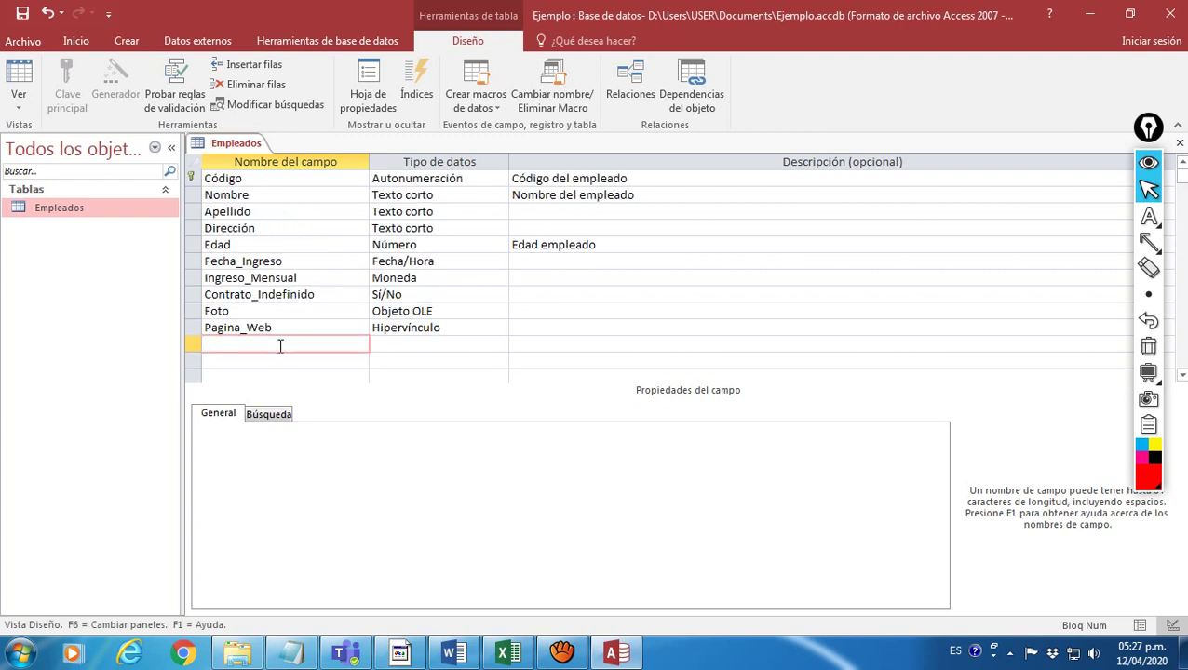
Add an Informes field below Pagina_Web with the description "Informes del empleado", keeping the default data type.
{"action": "scroll", "coordinate": [303, 331], "scroll_direction": "down", "scroll_amount": 2}
{"action": "left_click", "coordinate": [445, 245]}
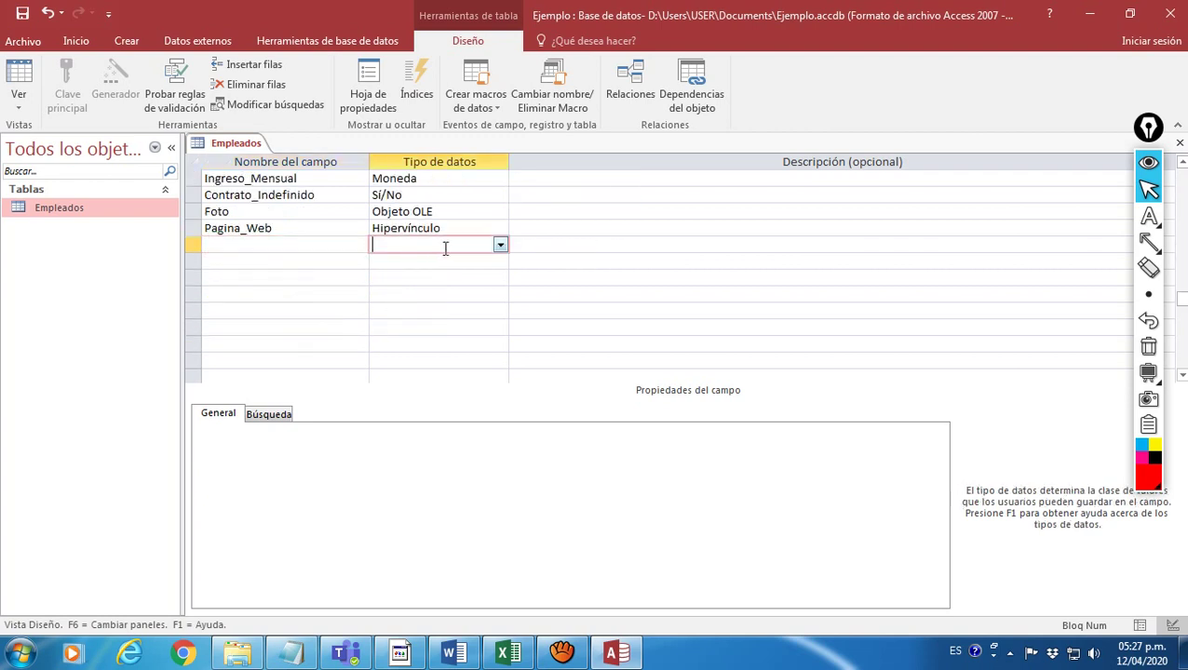
{"action": "left_click", "coordinate": [501, 245]}
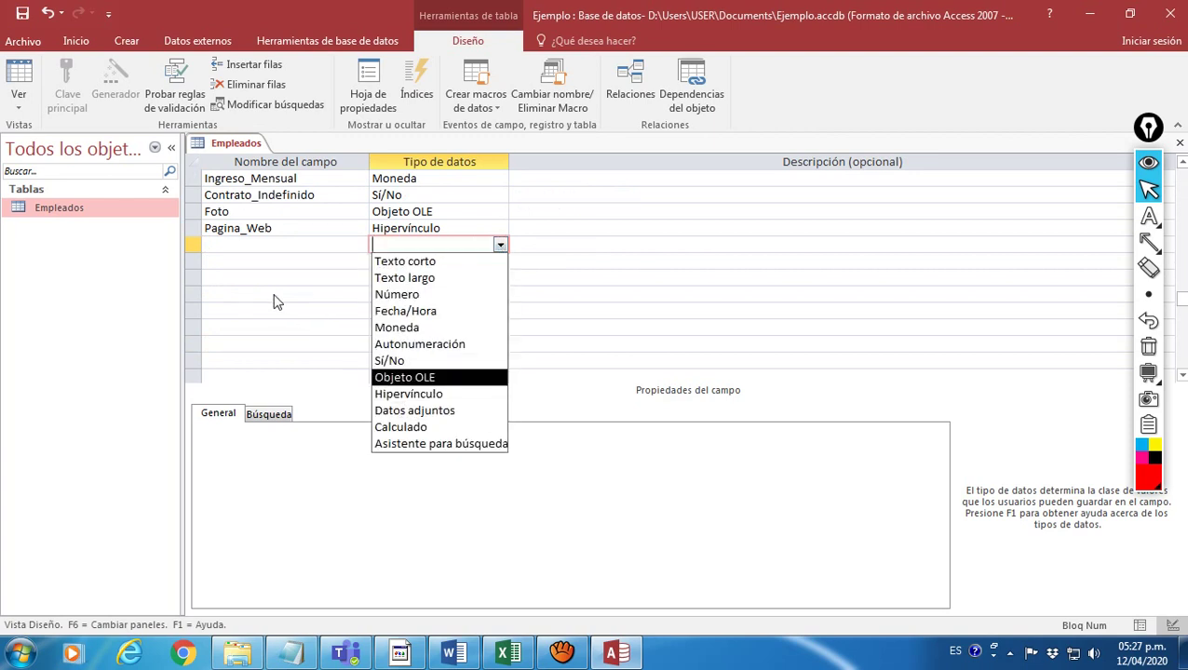
{"action": "left_click", "coordinate": [258, 243]}
{"action": "scroll", "coordinate": [353, 296], "scroll_direction": "up", "scroll_amount": 2}
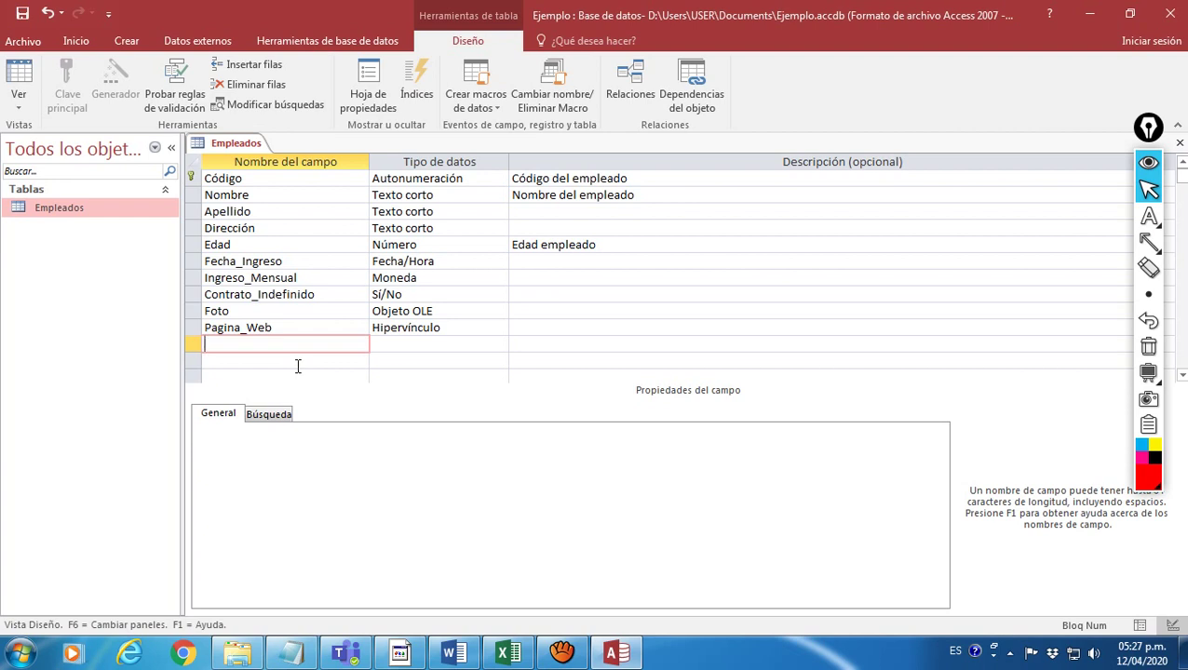
{"action": "type", "text": "Informes"}
{"action": "left_click", "coordinate": [395, 340]}
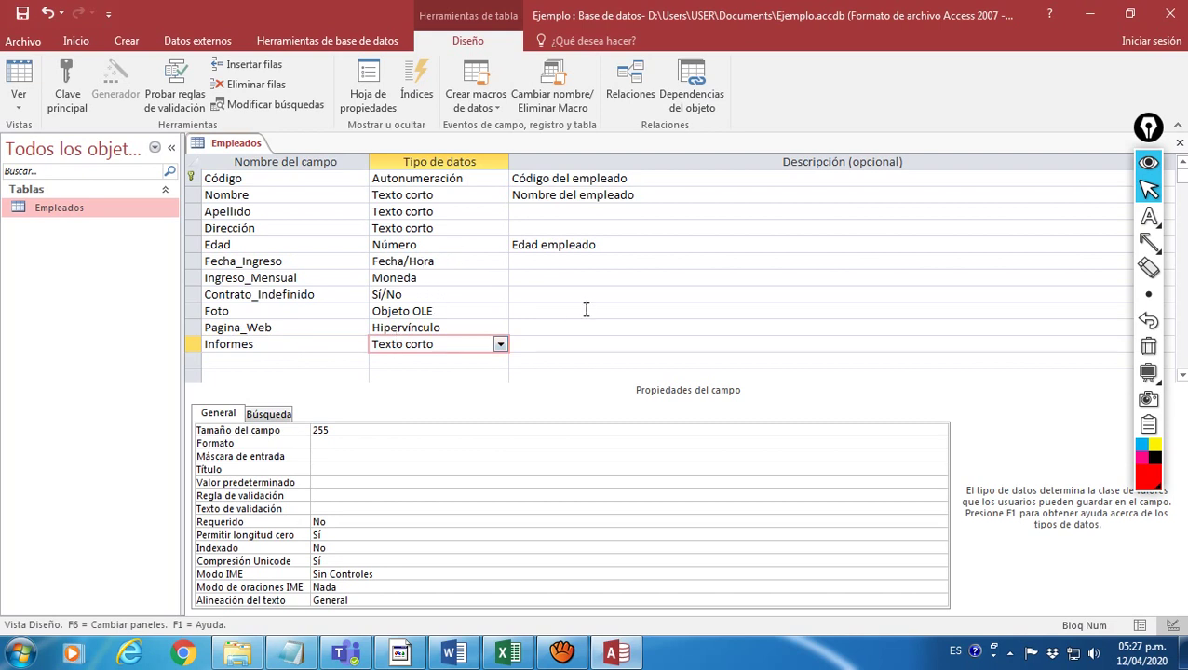
{"action": "left_click", "coordinate": [560, 337]}
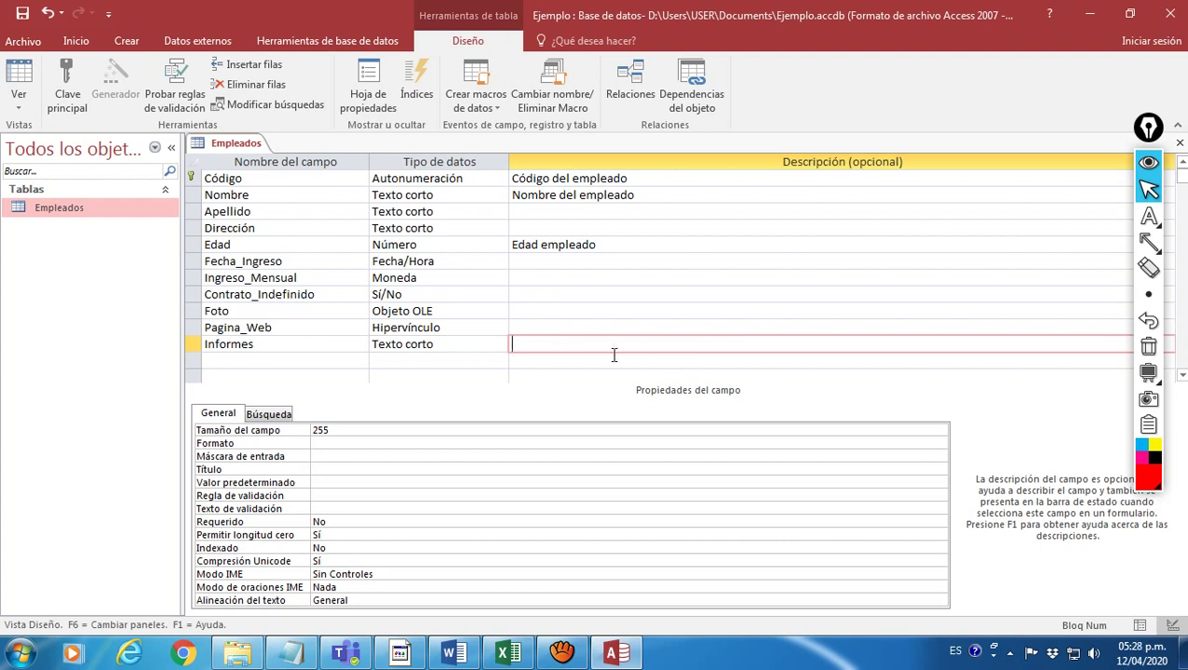
{"action": "type", "text": "Informes del empleado"}
{"action": "left_click", "coordinate": [600, 313]}
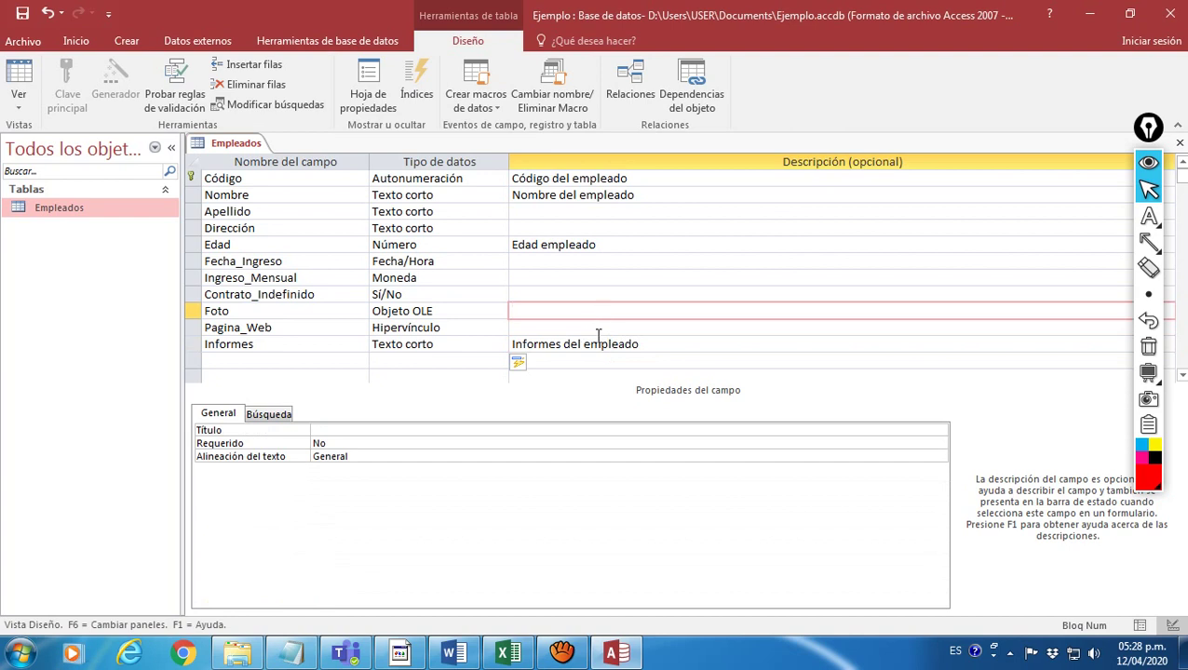
Set the data type of the Informes field to Datos adjuntos.
{"action": "scroll", "coordinate": [626, 327], "scroll_direction": "down", "scroll_amount": 1}
{"action": "left_click", "coordinate": [269, 310]}
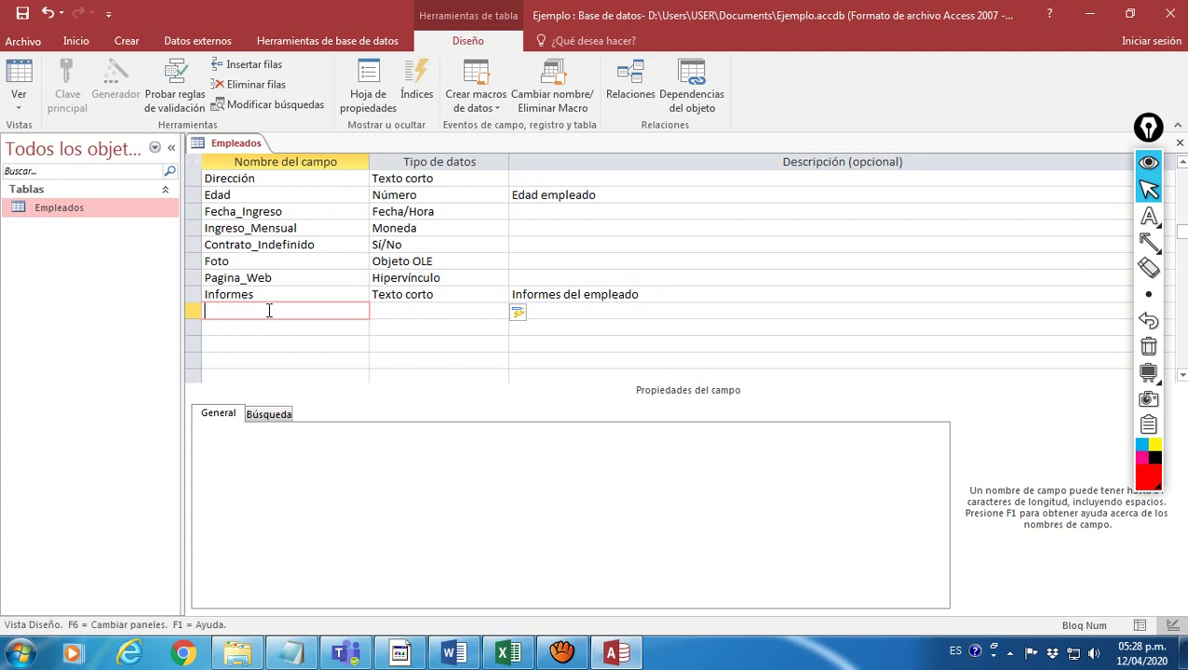
{"action": "left_click", "coordinate": [428, 295]}
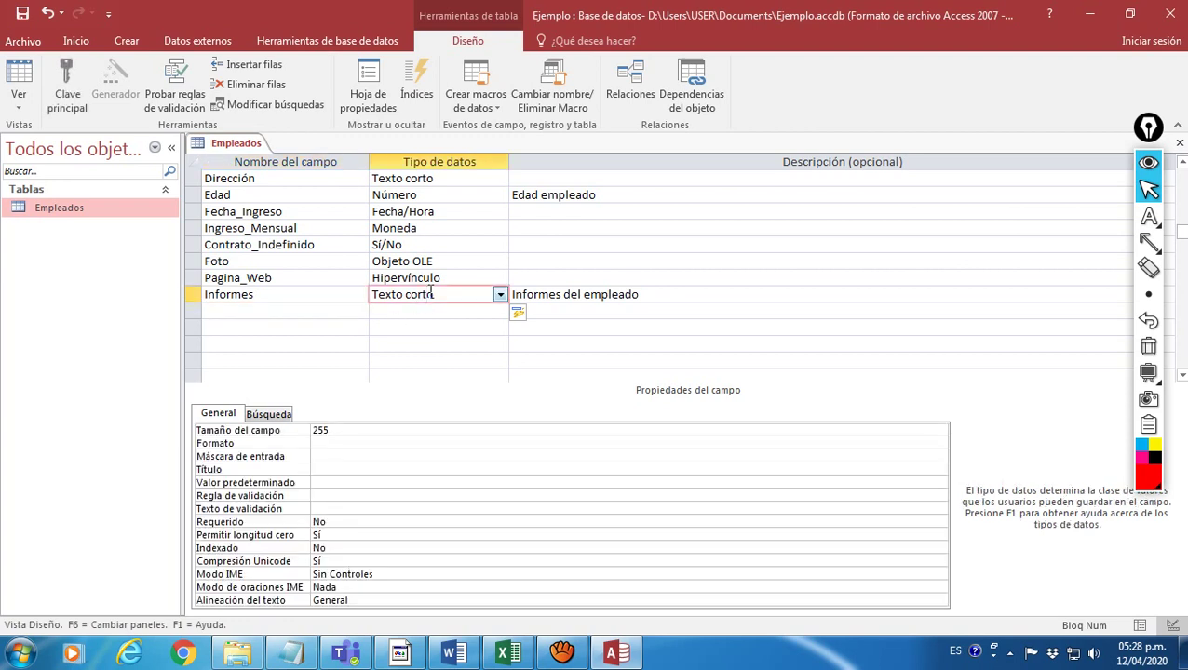
{"action": "left_click", "coordinate": [500, 295]}
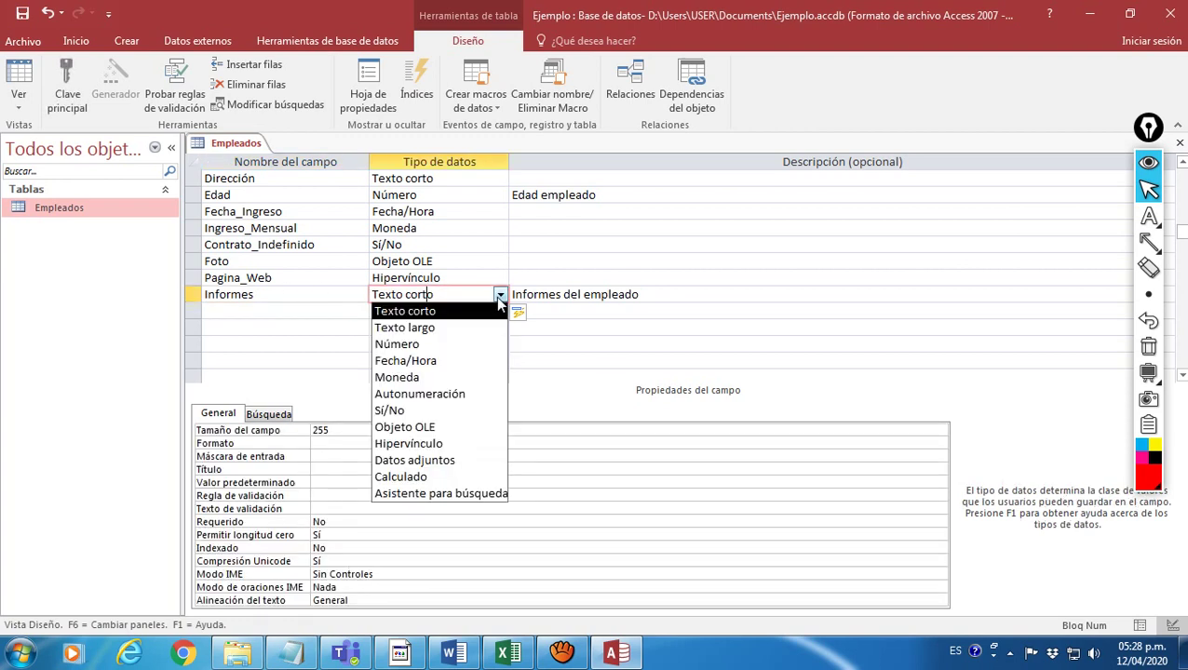
{"action": "left_click", "coordinate": [459, 471]}
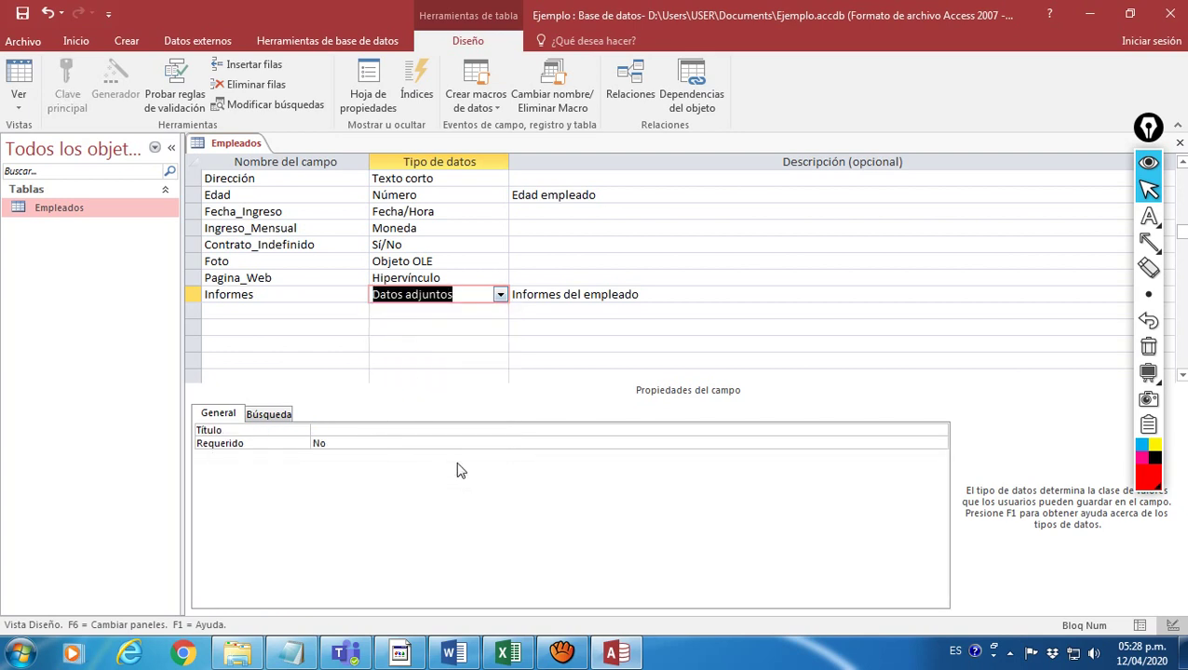
{"action": "left_click", "coordinate": [310, 310]}
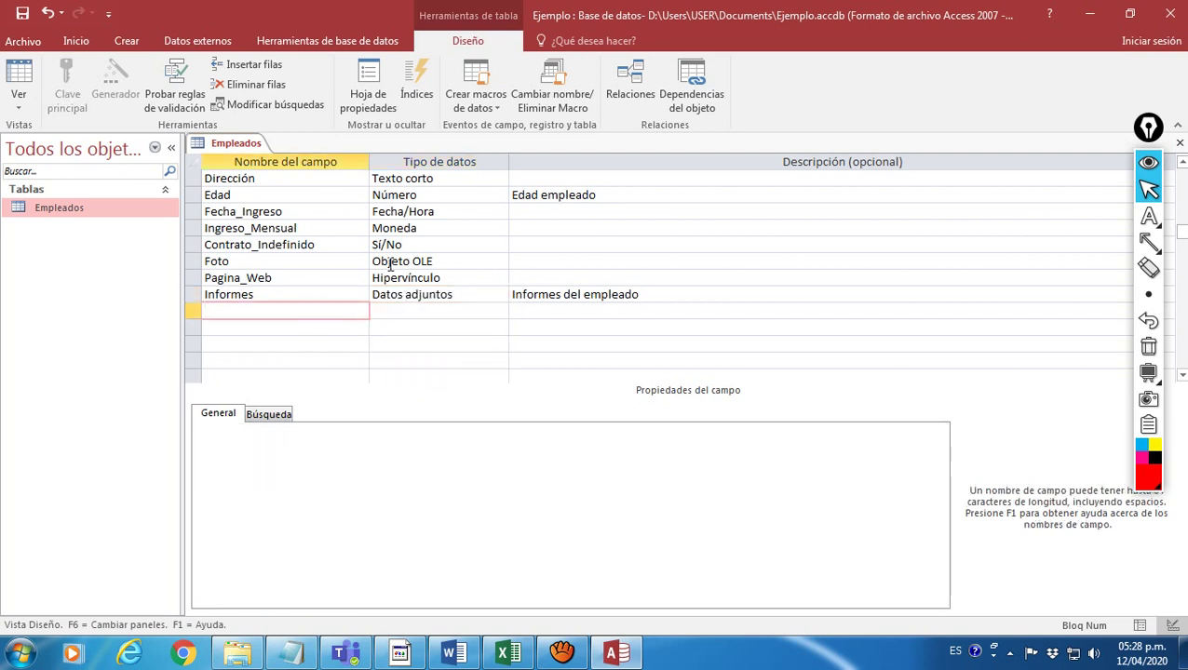
Underline the Objeto OLE and Datos adjuntos data types in red on screen, and clear both annotations.
{"action": "left_click", "coordinate": [454, 262]}
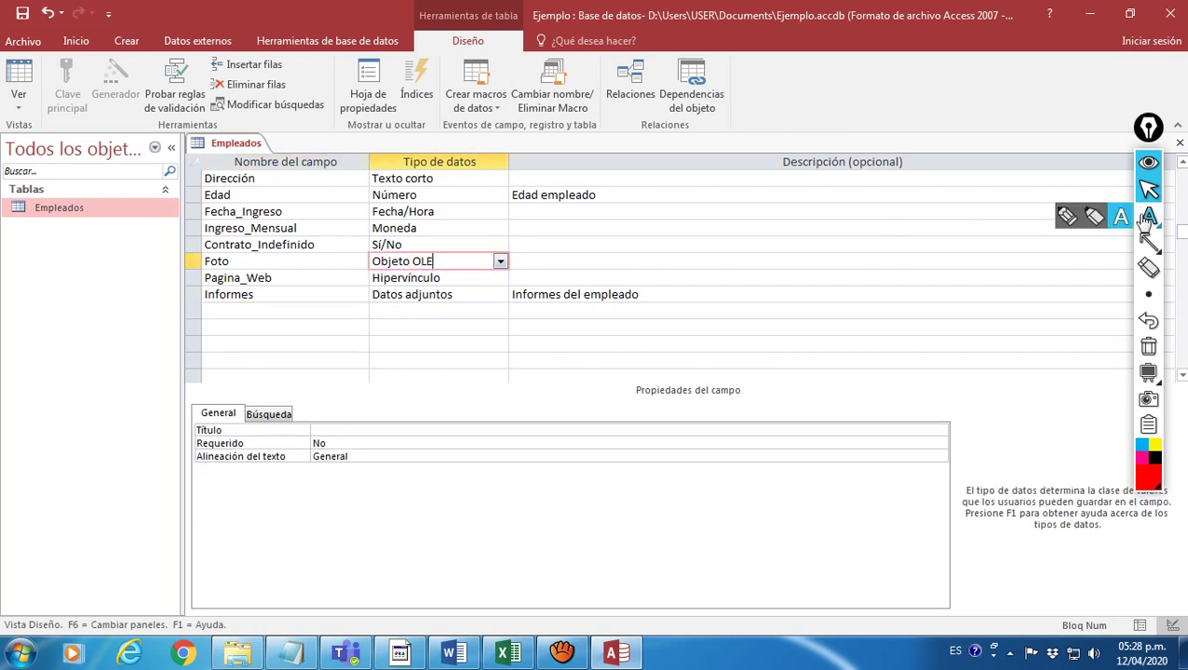
{"action": "mouse_move", "coordinate": [1148, 242]}
{"action": "left_click", "coordinate": [1047, 246]}
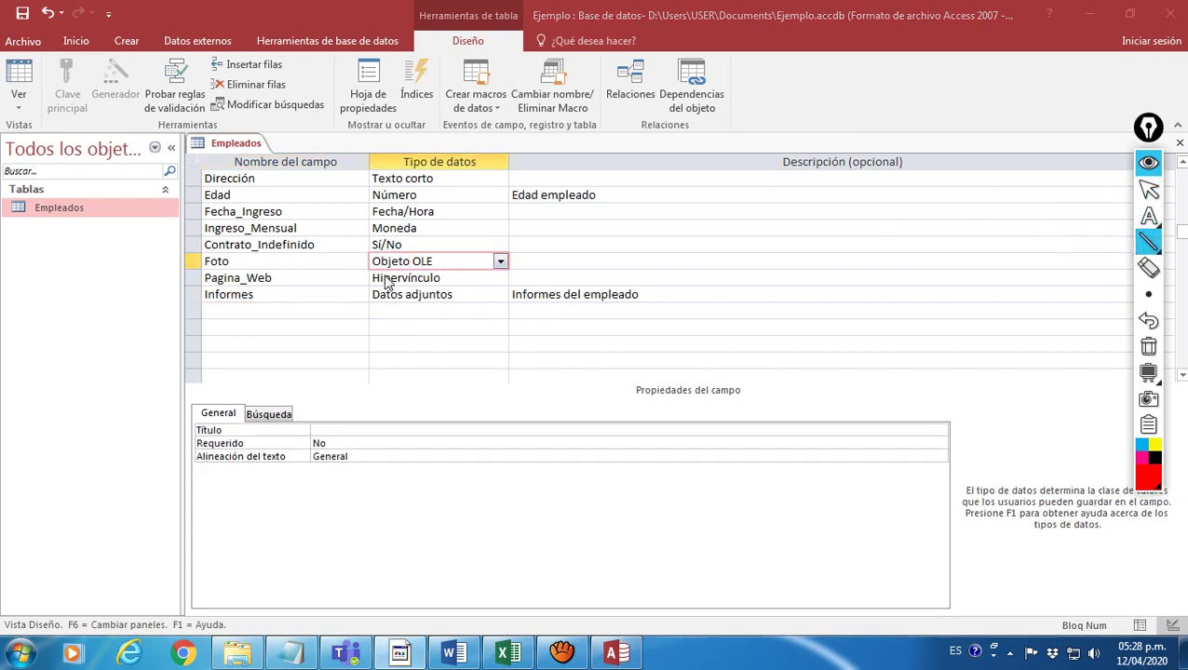
{"action": "left_click_drag", "start_coordinate": [372, 273], "coordinate": [449, 273]}
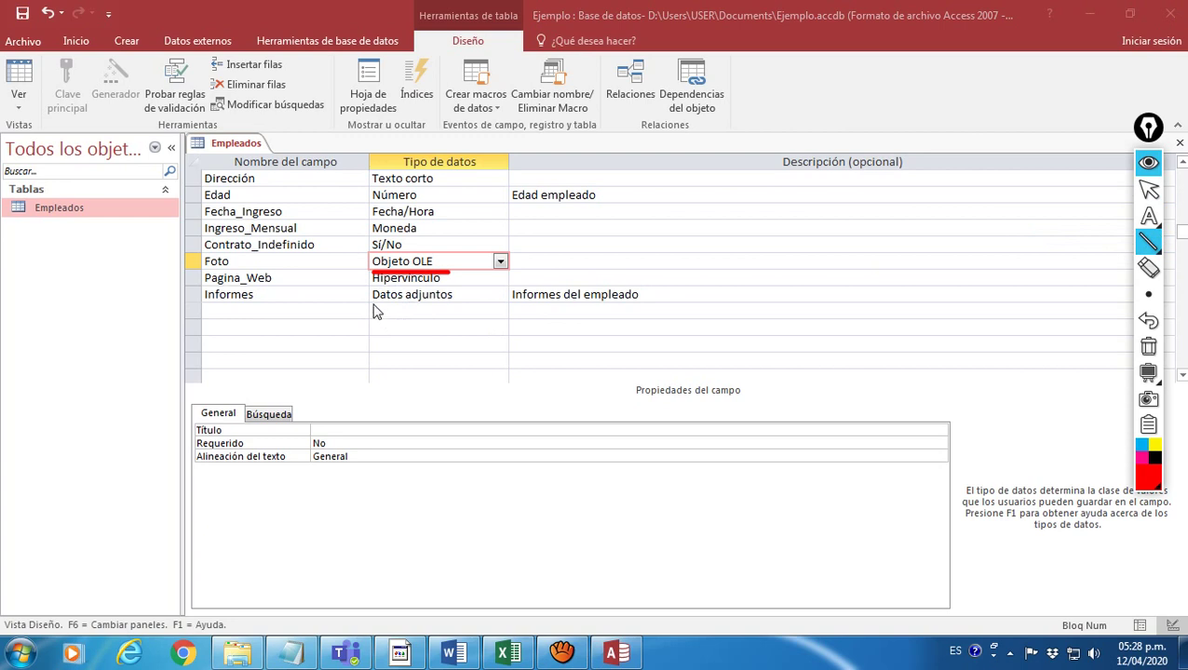
{"action": "left_click_drag", "start_coordinate": [372, 312], "coordinate": [456, 313]}
{"action": "left_click", "coordinate": [1148, 345]}
{"action": "left_click", "coordinate": [1149, 189]}
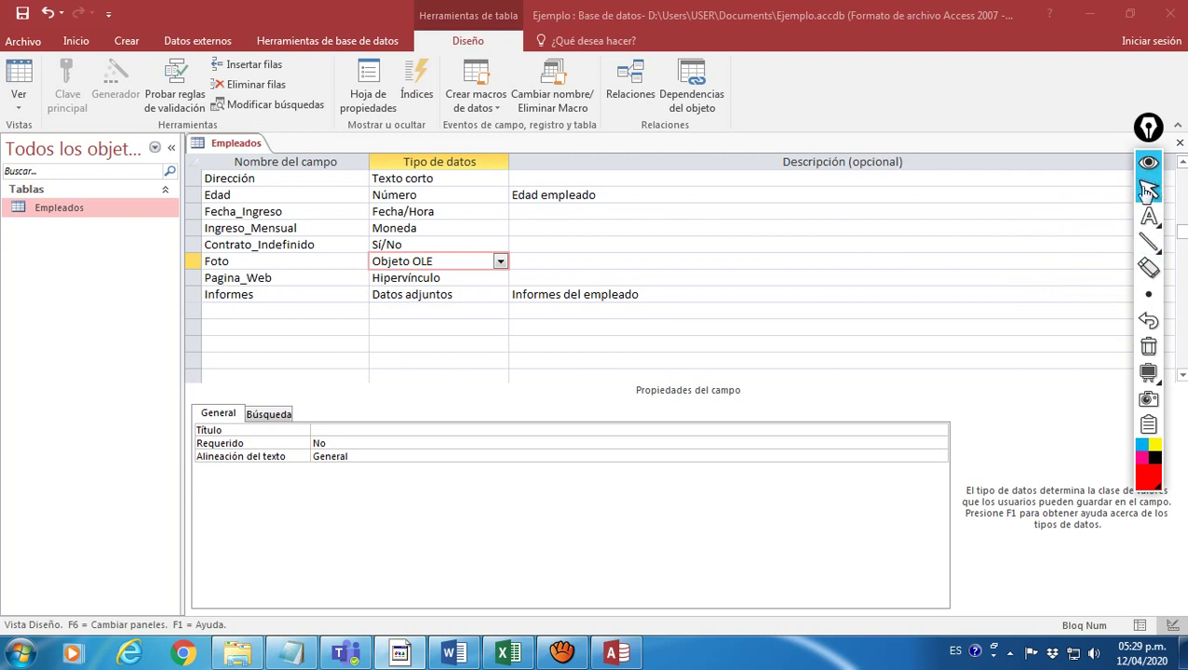
Check the data types offered for the empty row below Informes and name its new field Ciudad_Origen.
{"action": "left_click", "coordinate": [267, 311]}
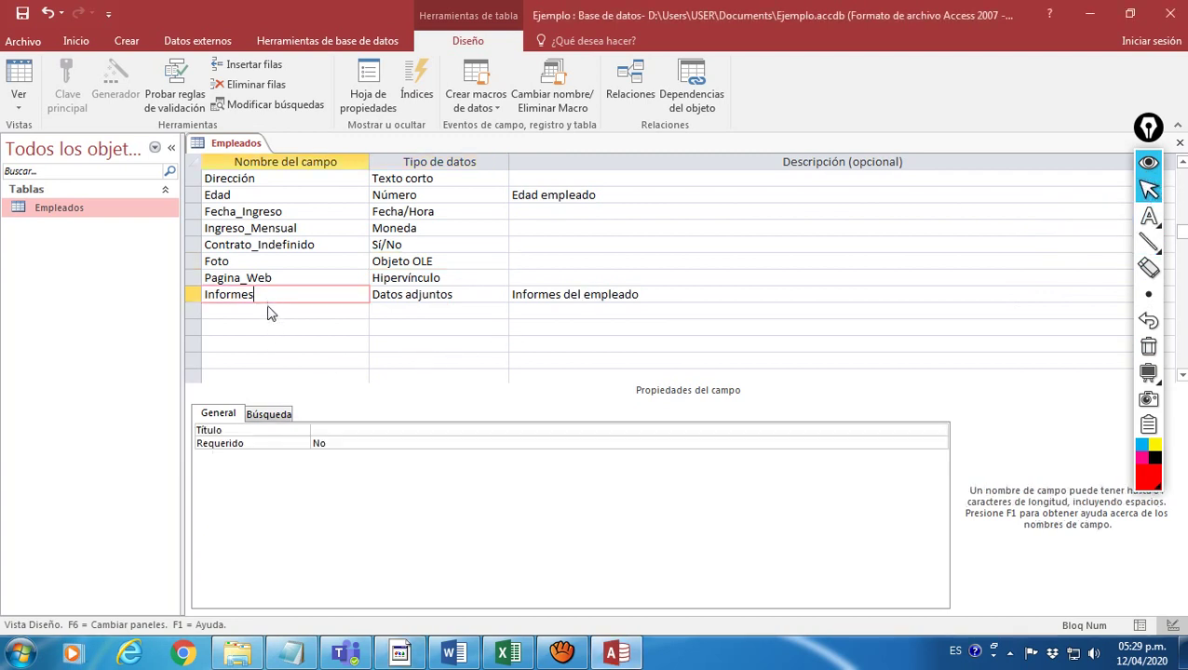
{"action": "left_click", "coordinate": [464, 315]}
{"action": "left_click", "coordinate": [500, 312]}
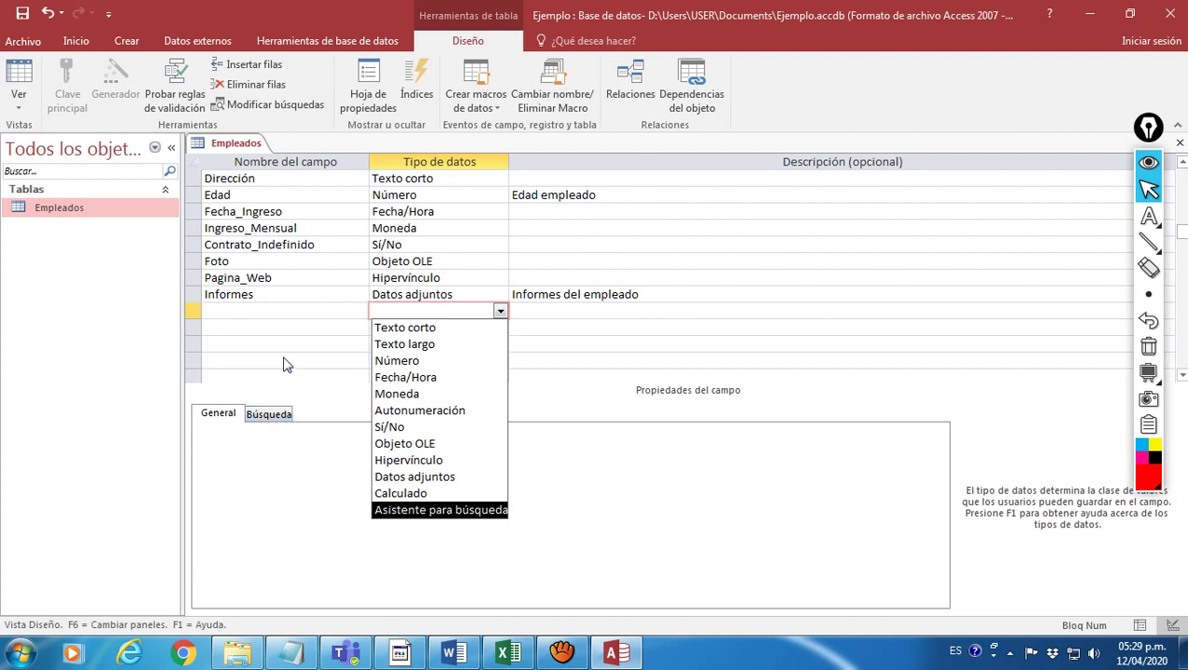
{"action": "left_click", "coordinate": [268, 314]}
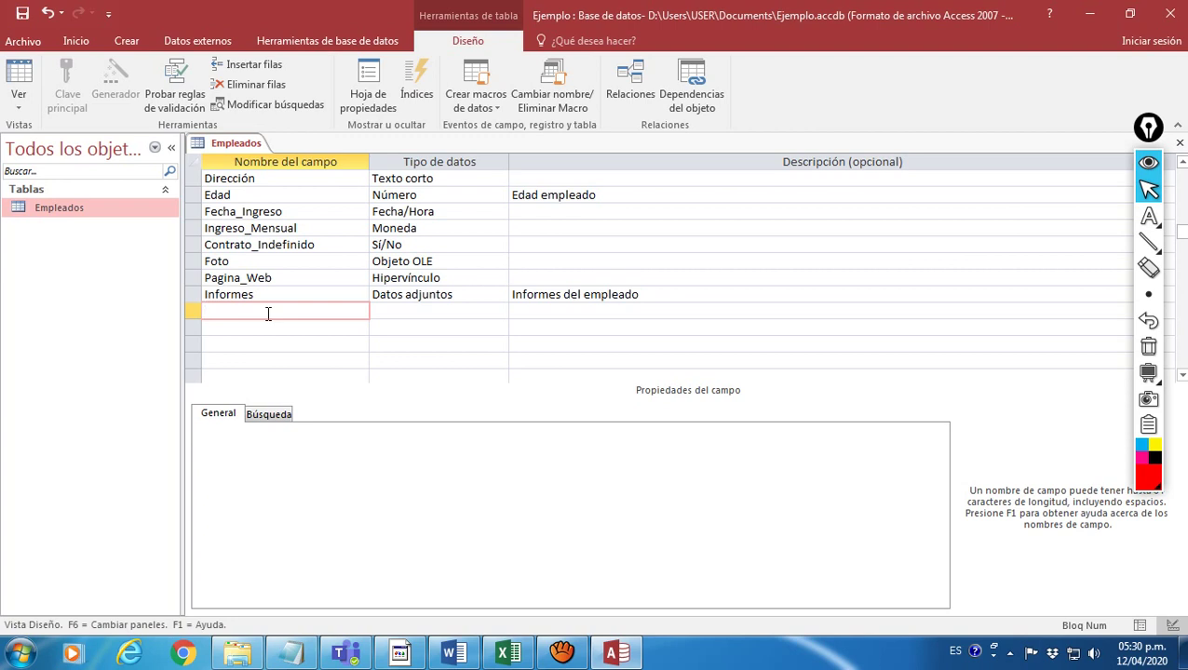
{"action": "type", "text": "Ciudad"}
{"action": "type", "text": " de ori"}
{"action": "type", "text": "gen"}
{"action": "left_click", "coordinate": [242, 313]}
{"action": "key", "text": "Delete"}
{"action": "key", "text": "Delete"}
{"action": "key", "text": "Delete"}
{"action": "key", "text": "Delete"}
{"action": "type", "text": "_"}
{"action": "key", "text": "Delete"}
{"action": "type", "text": "O"}
Start the lookup wizard as the data type of Ciudad_Origen and choose to enter the list values manually.
{"action": "left_click", "coordinate": [411, 313]}
{"action": "left_click", "coordinate": [500, 312]}
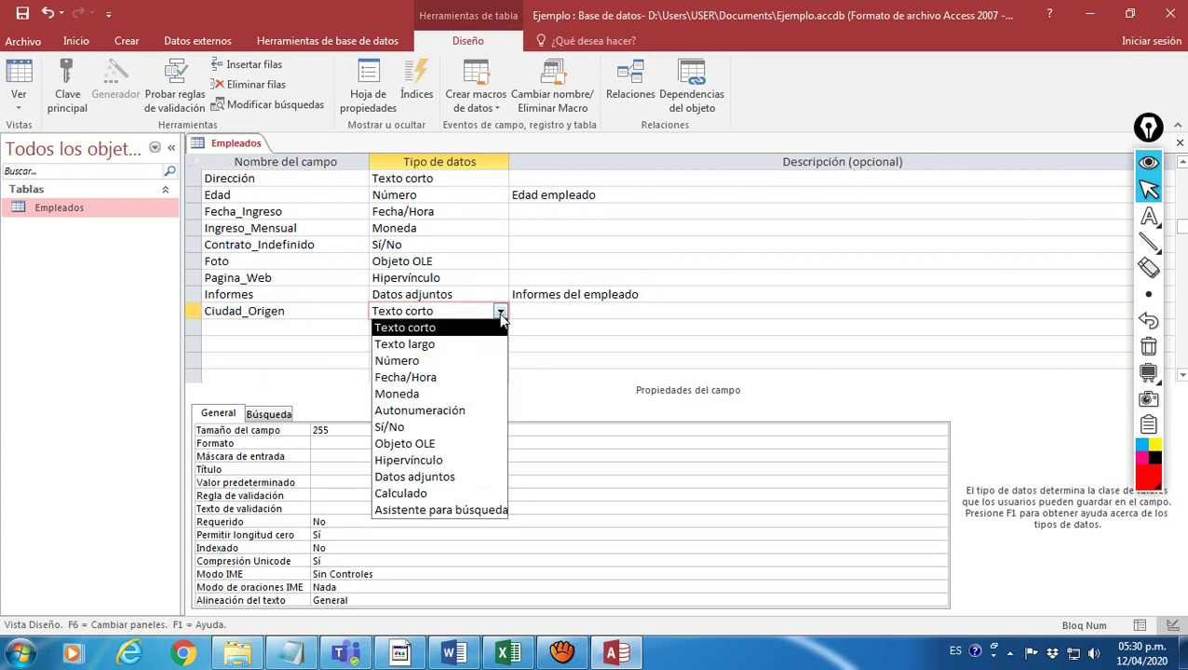
{"action": "left_click", "coordinate": [467, 516]}
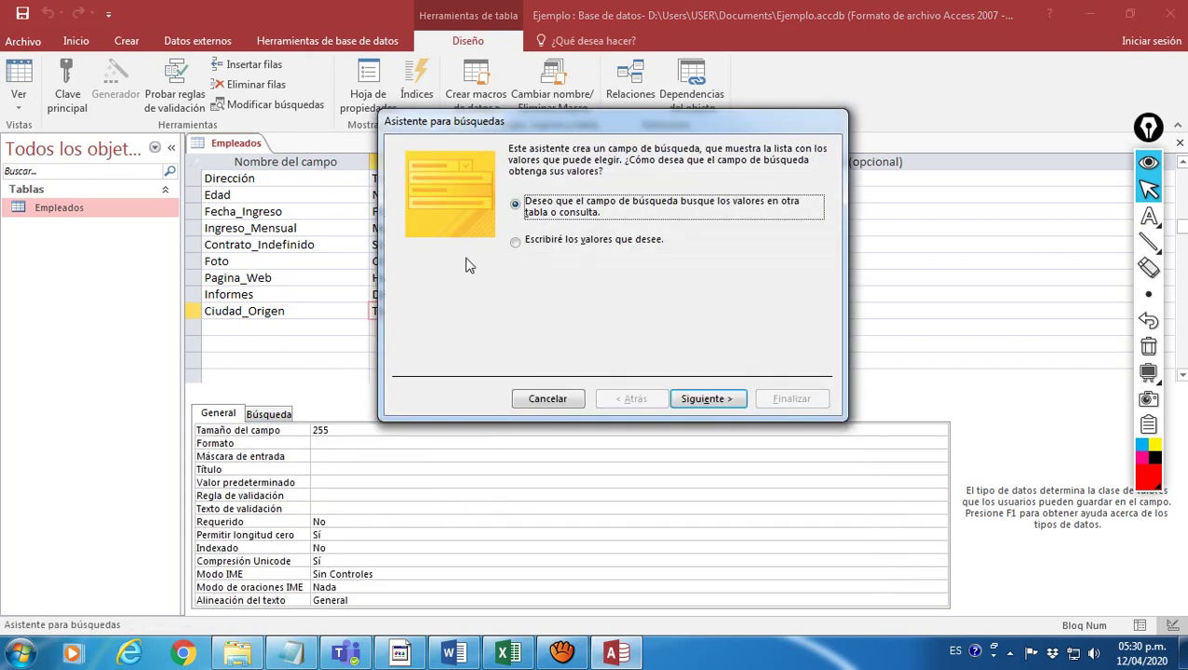
{"action": "left_click_drag", "start_coordinate": [518, 120], "coordinate": [650, 182]}
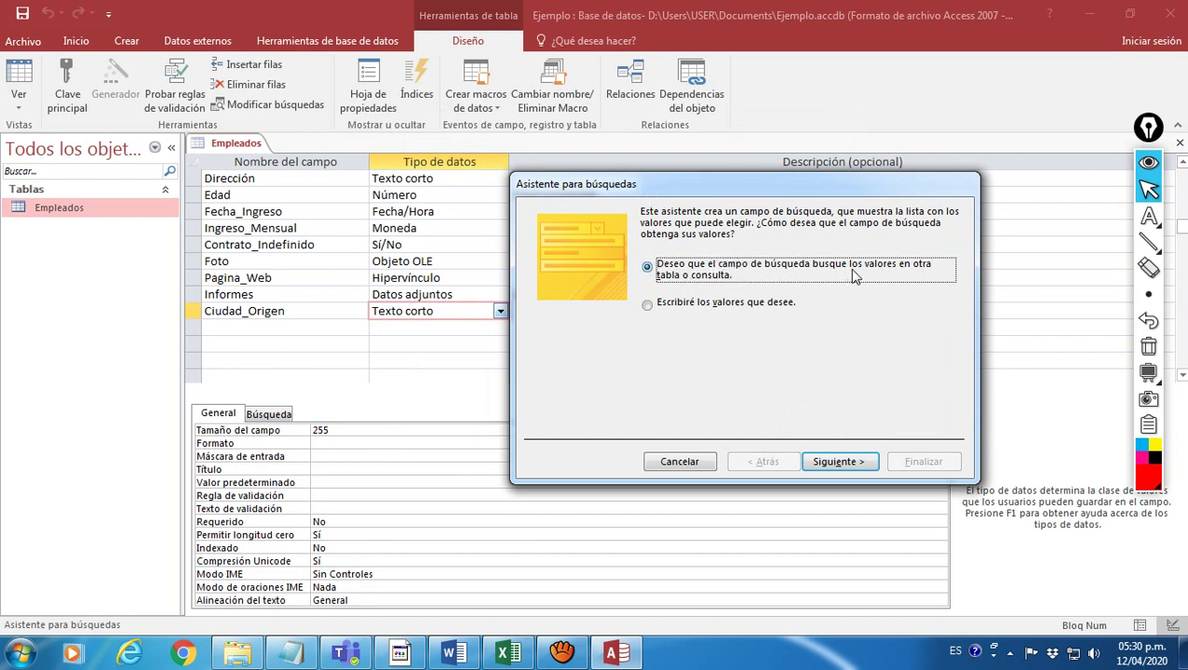
{"action": "left_click", "coordinate": [648, 308]}
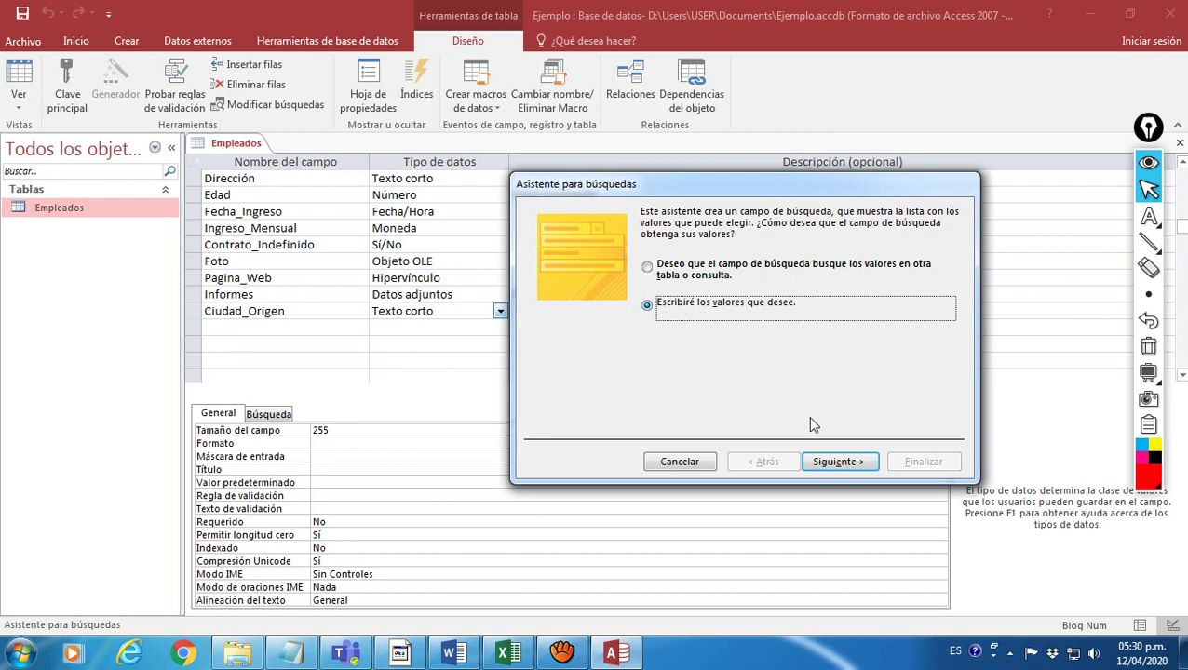
{"action": "left_click", "coordinate": [826, 463]}
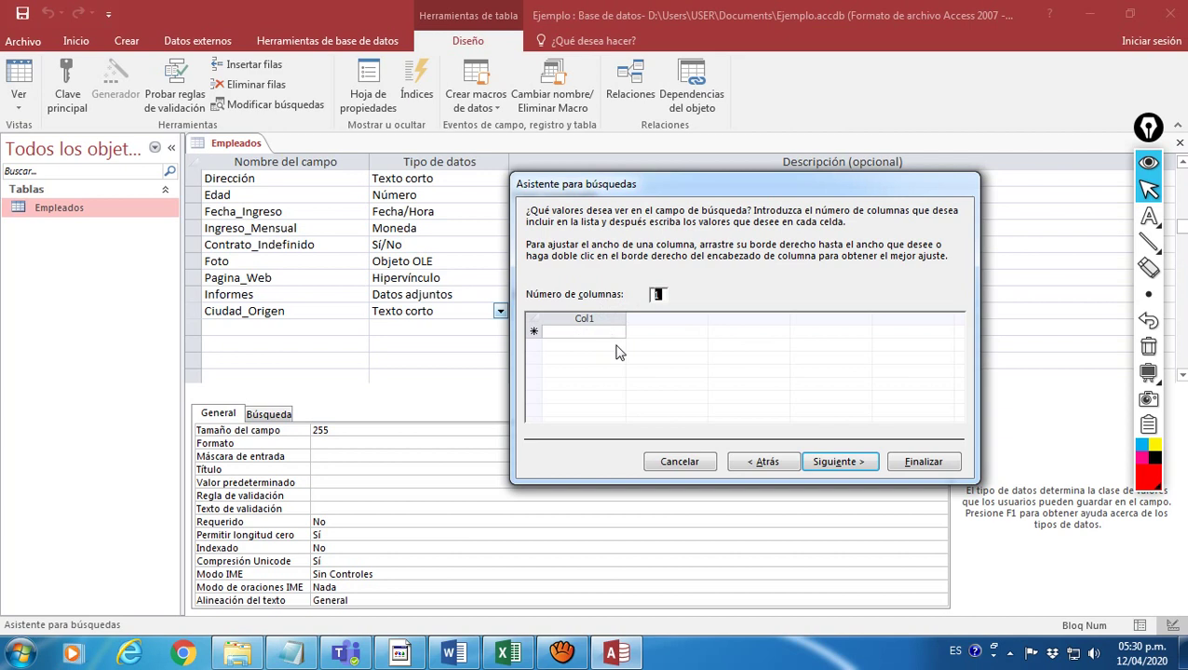
Try three columns for the lookup value list, and set the number of columns back to 1.
{"action": "type", "text": "3"}
{"action": "left_click", "coordinate": [588, 332]}
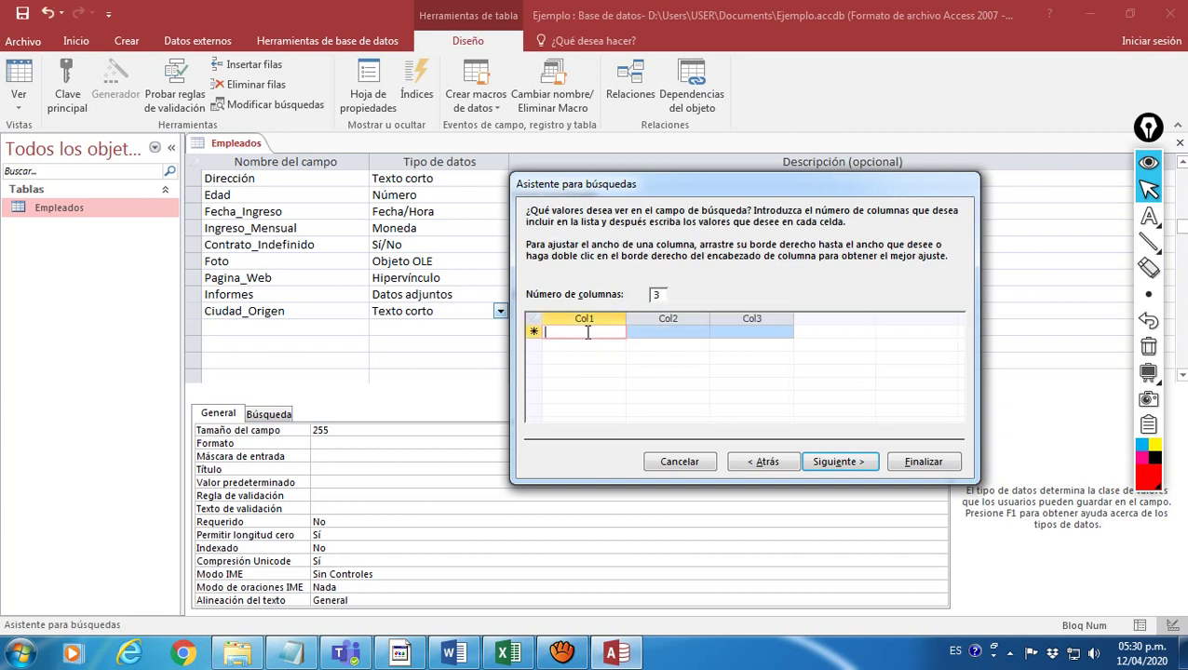
{"action": "double_click", "coordinate": [657, 294]}
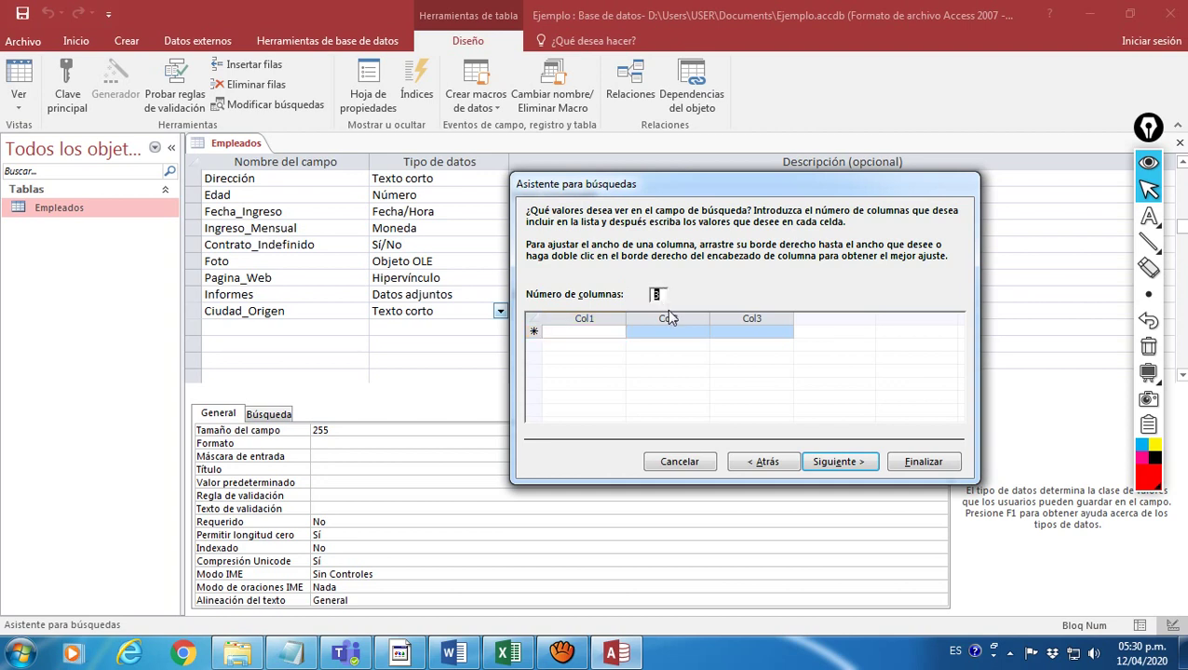
{"action": "type", "text": "1"}
Enter Bucaramanga, Valledupar and Cartagena as the values in Col1 of the Ciudad_Origen lookup list.
{"action": "left_click", "coordinate": [615, 333]}
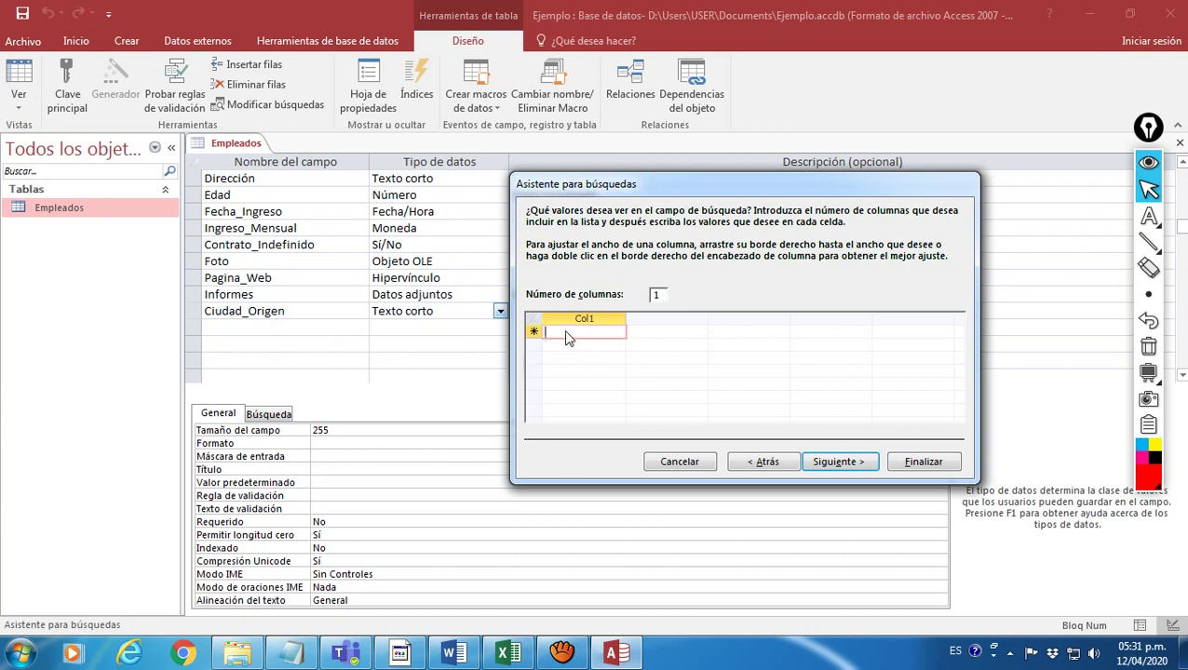
{"action": "type", "text": "Bu"}
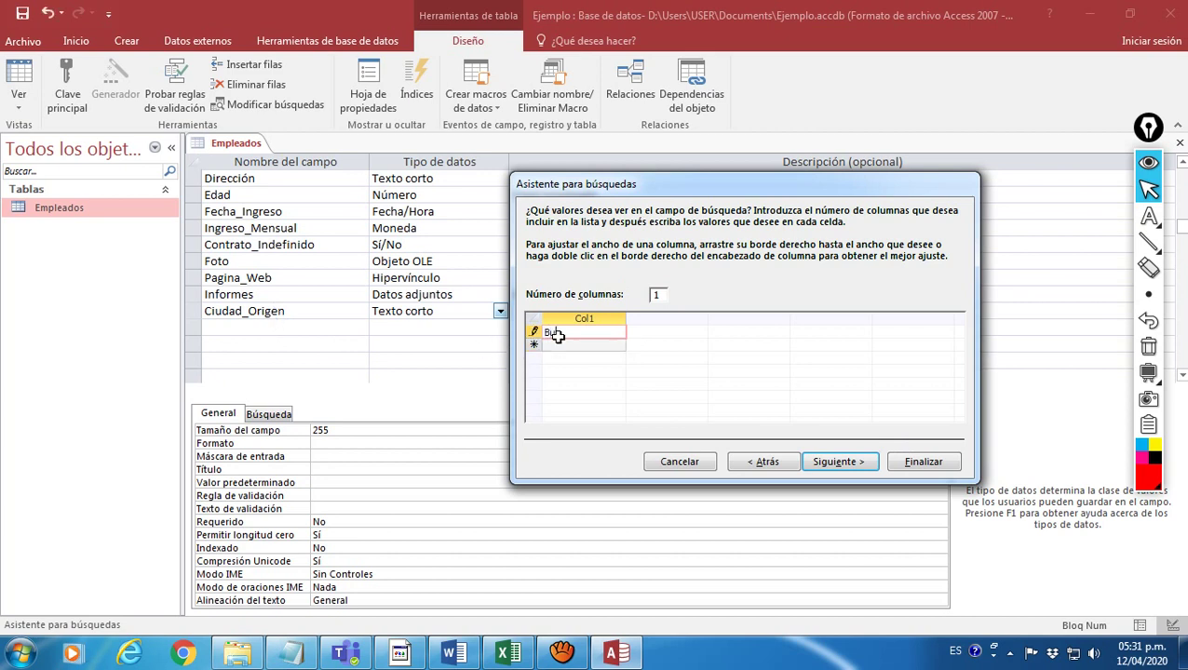
{"action": "type", "text": "caramanga"}
{"action": "left_click", "coordinate": [560, 346]}
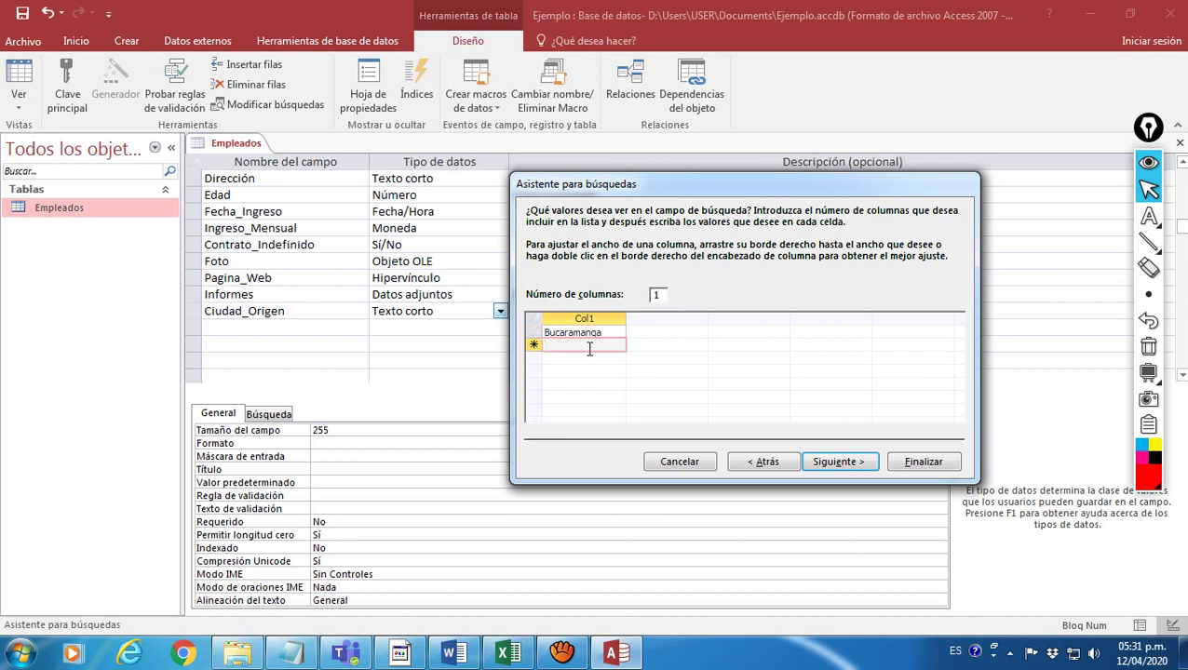
{"action": "type", "text": "Valledupar"}
{"action": "left_click", "coordinate": [601, 359]}
{"action": "type", "text": "Car"}
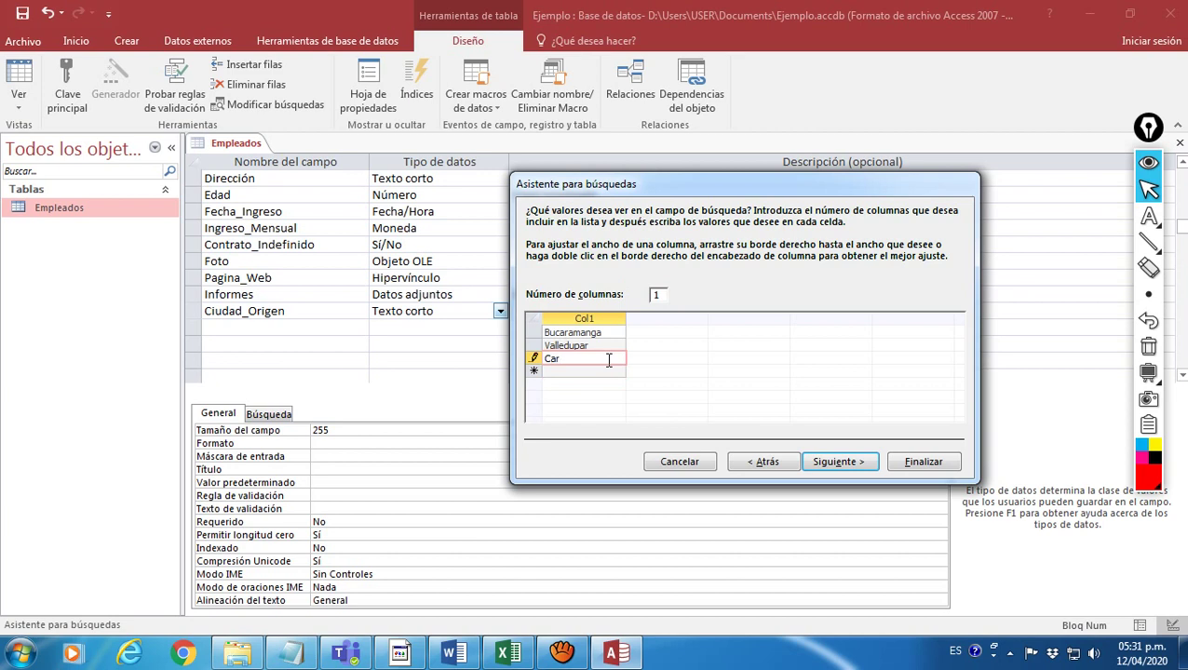
{"action": "type", "text": "tagena"}
{"action": "left_click", "coordinate": [617, 332]}
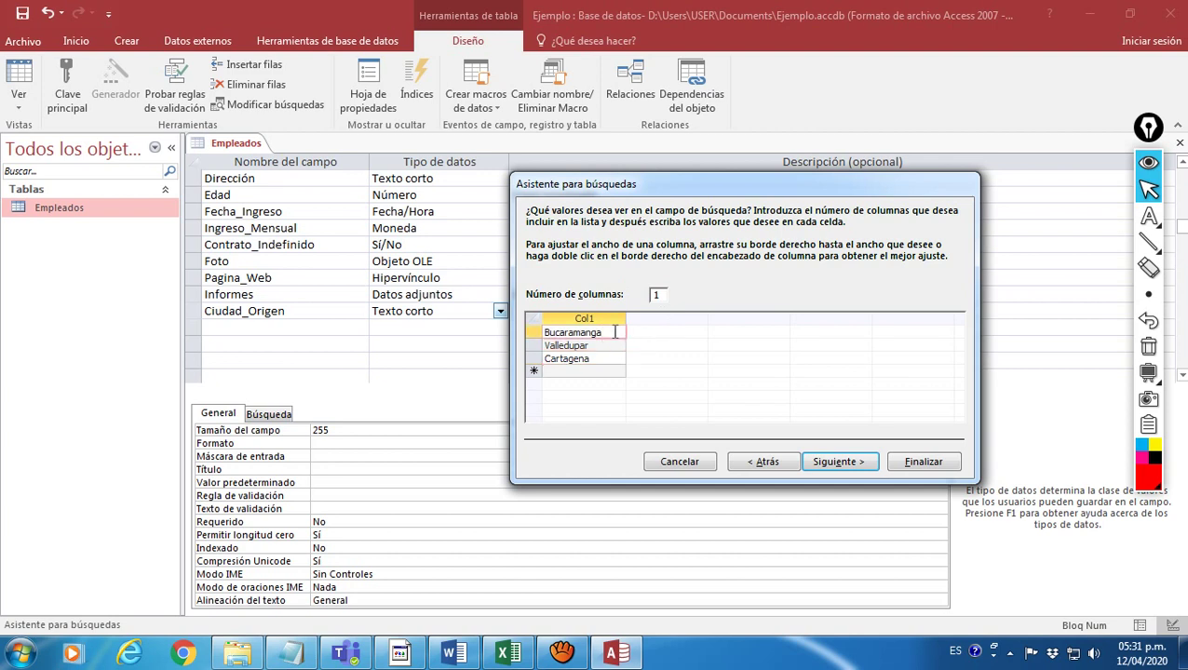
Keep Ciudad_Origen as the lookup label, limit entries to the list without allowing multiple values, and finish the wizard.
{"action": "left_click", "coordinate": [835, 460]}
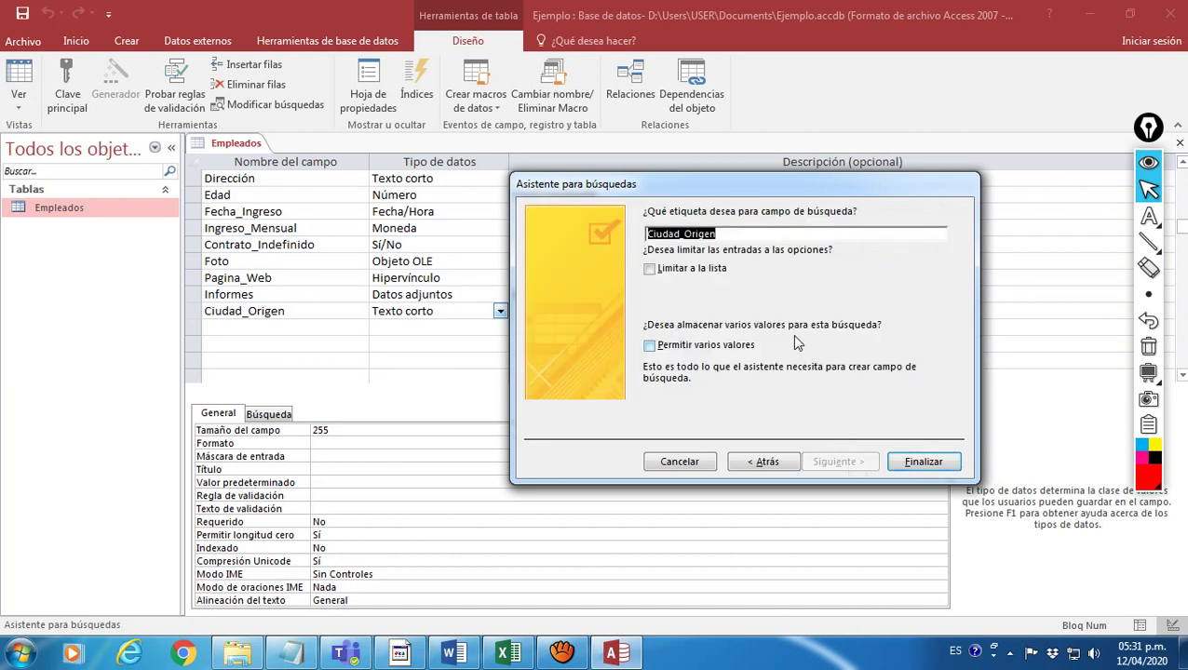
{"action": "left_click", "coordinate": [747, 235]}
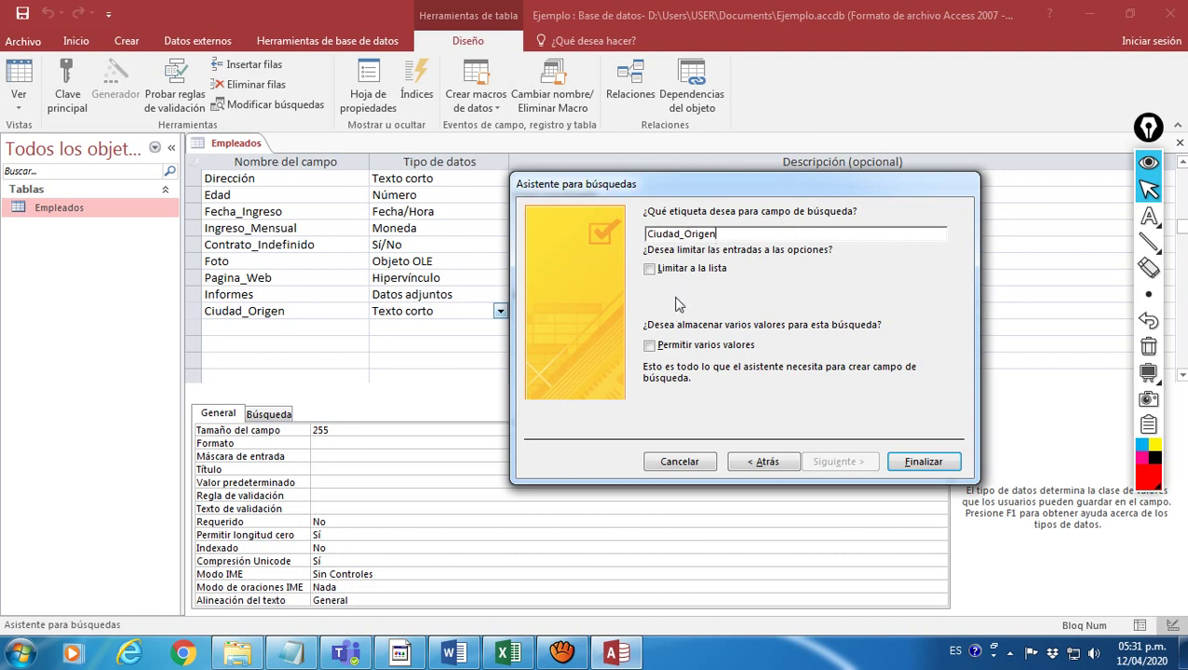
{"action": "left_click", "coordinate": [653, 271]}
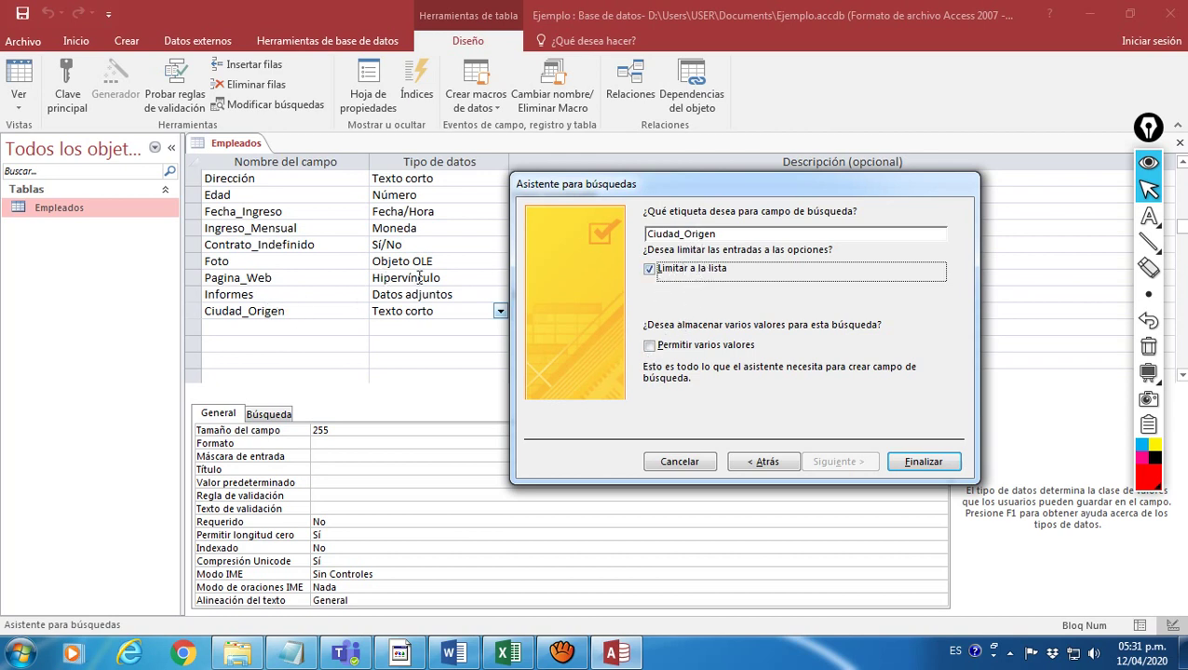
{"action": "left_click", "coordinate": [924, 462]}
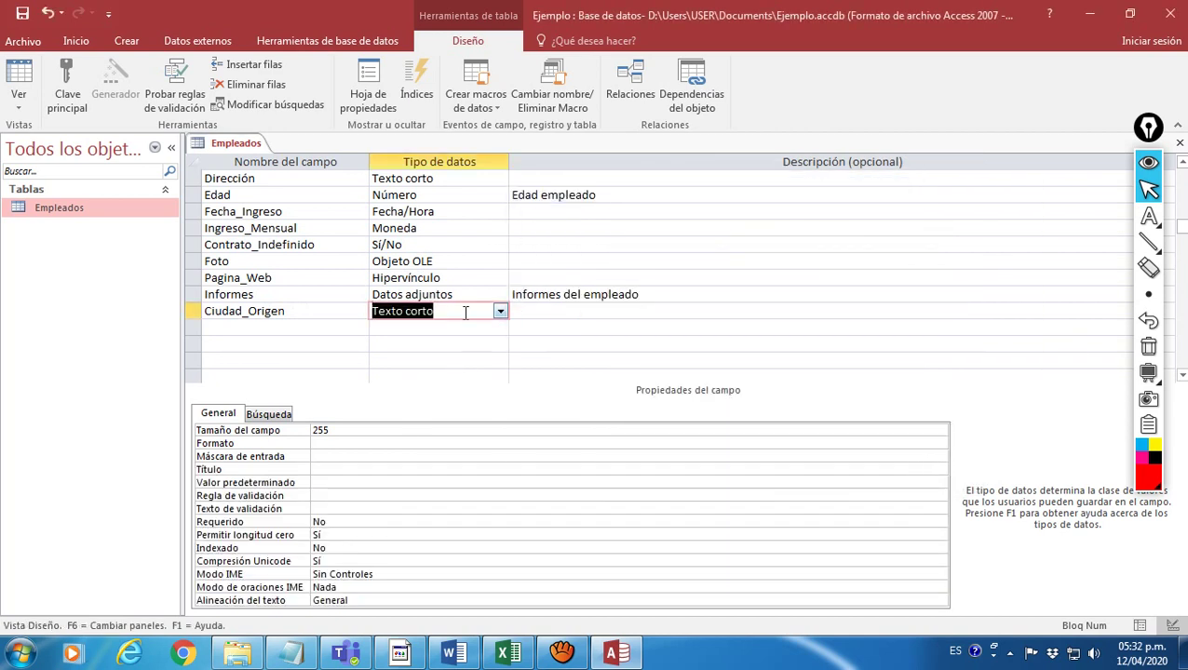
Check the Ciudad_Origen field's data type, its lookup properties and the row source holding the city list.
{"action": "left_click", "coordinate": [533, 311]}
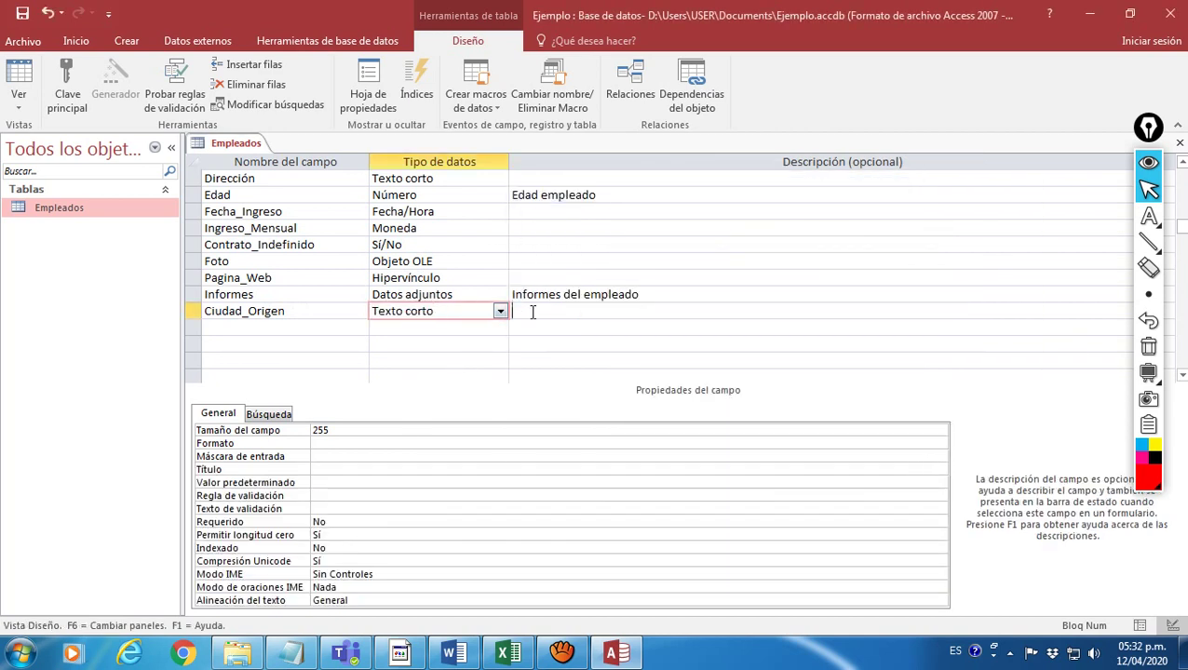
{"action": "left_click", "coordinate": [448, 311]}
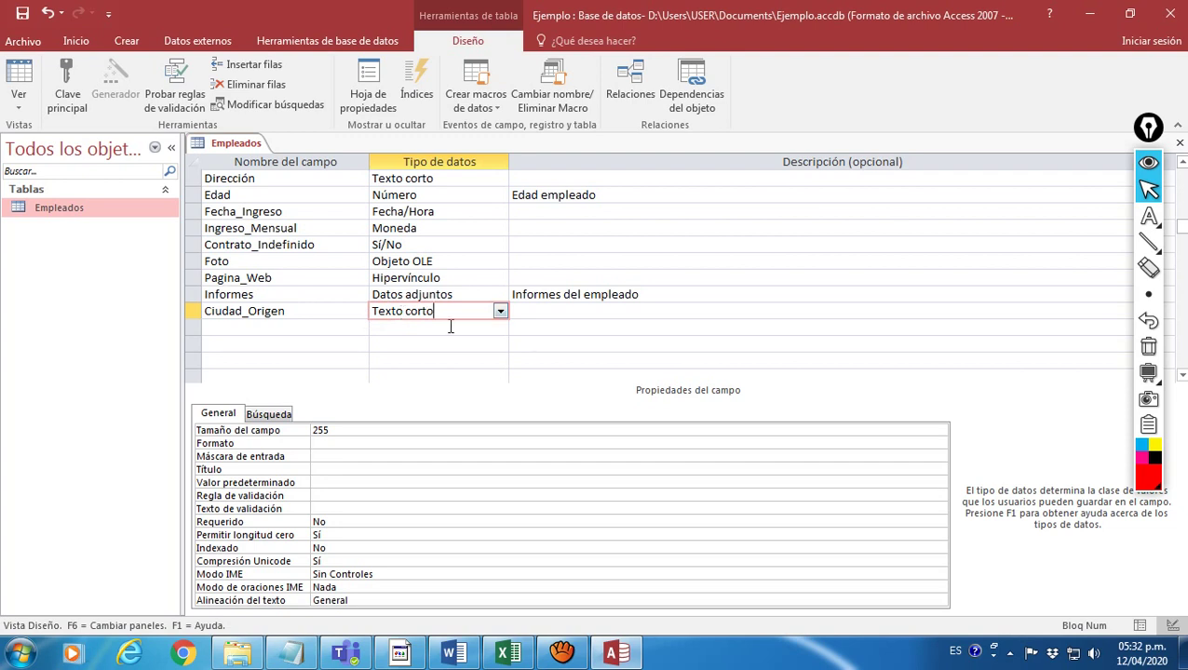
{"action": "left_click", "coordinate": [268, 415]}
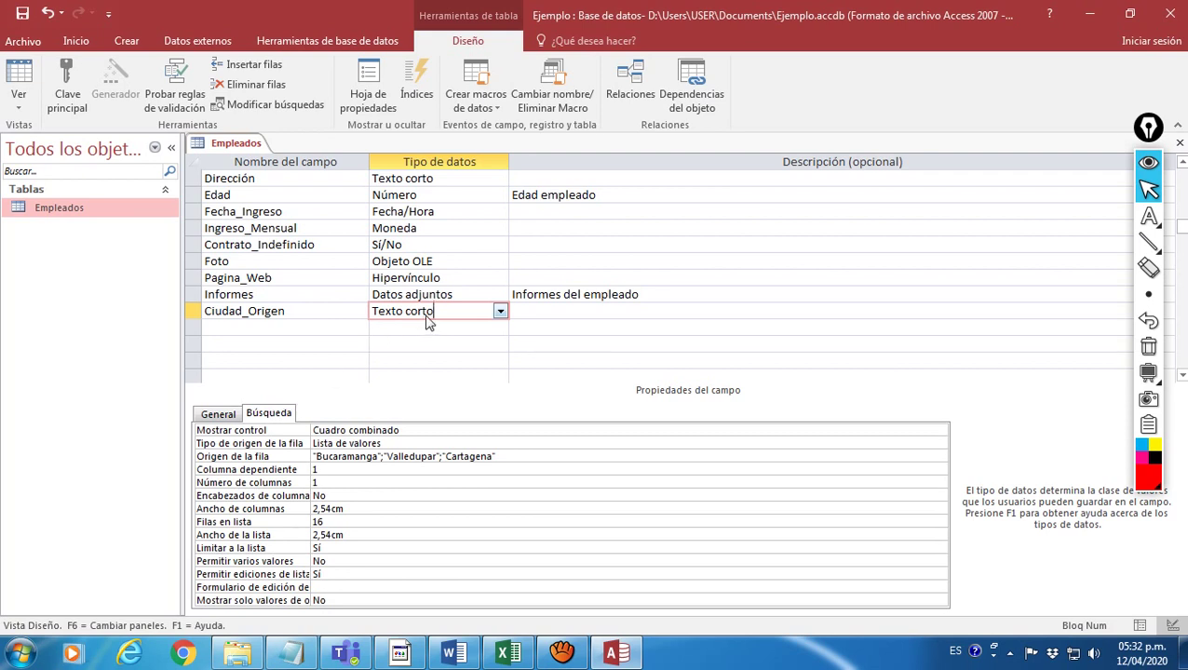
{"action": "left_click", "coordinate": [321, 313]}
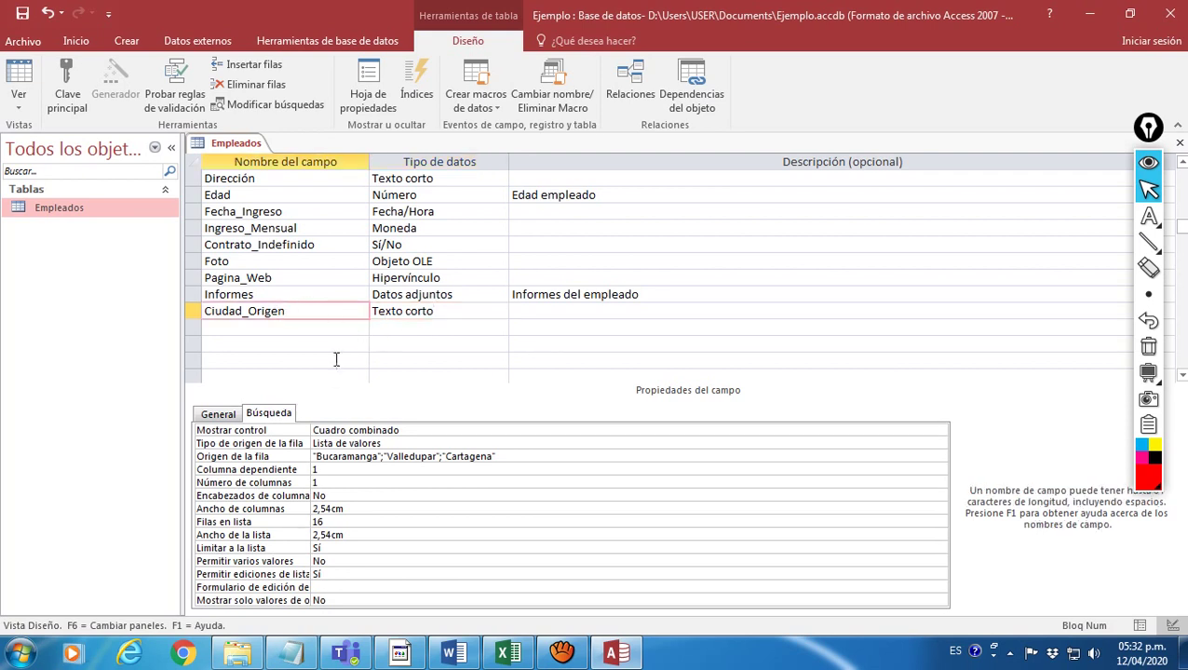
{"action": "left_click", "coordinate": [279, 415]}
{"action": "left_click", "coordinate": [501, 458]}
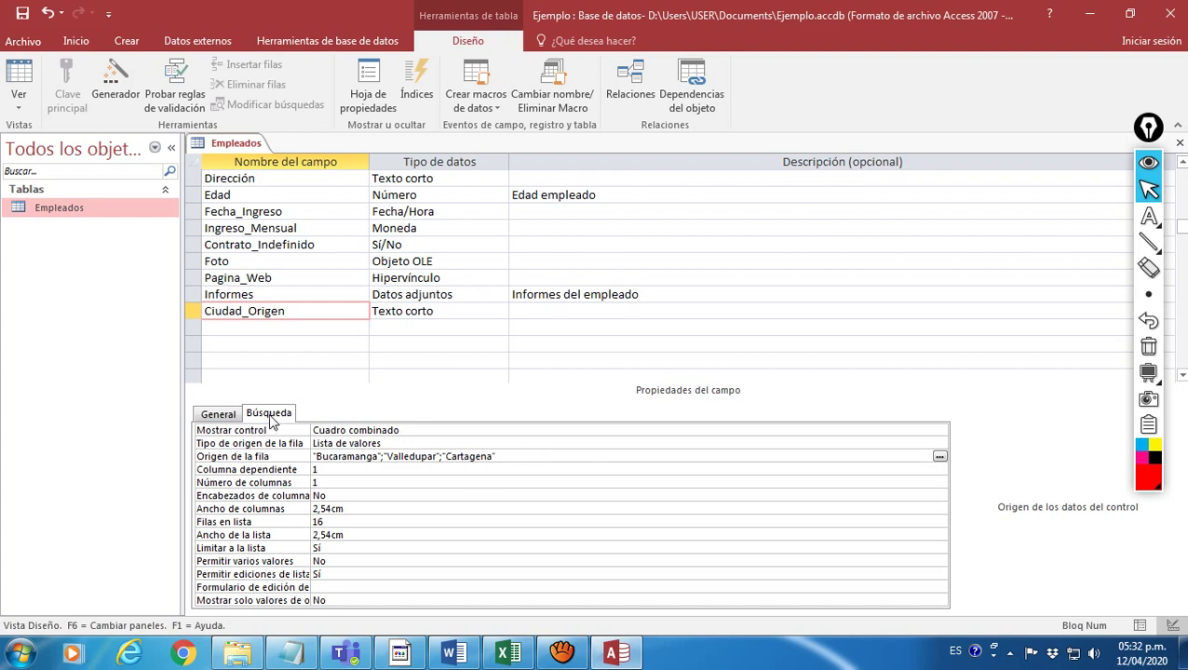
{"action": "left_click", "coordinate": [233, 418]}
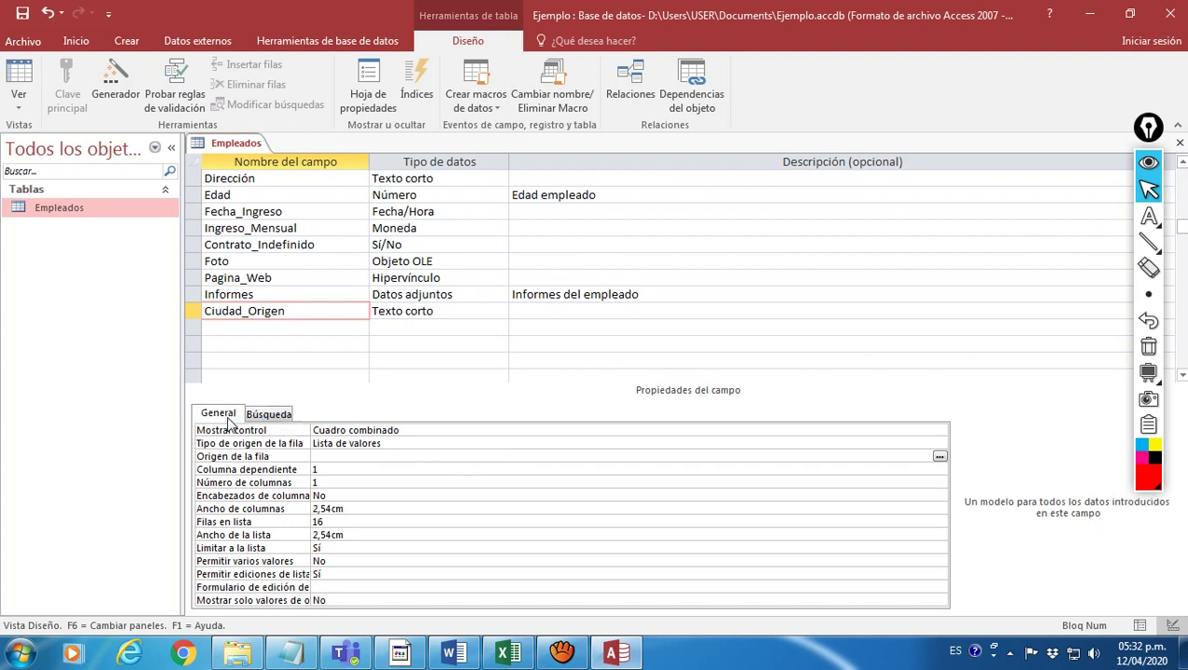
Save the design changes made to the Empleados table.
{"action": "left_click", "coordinate": [468, 227]}
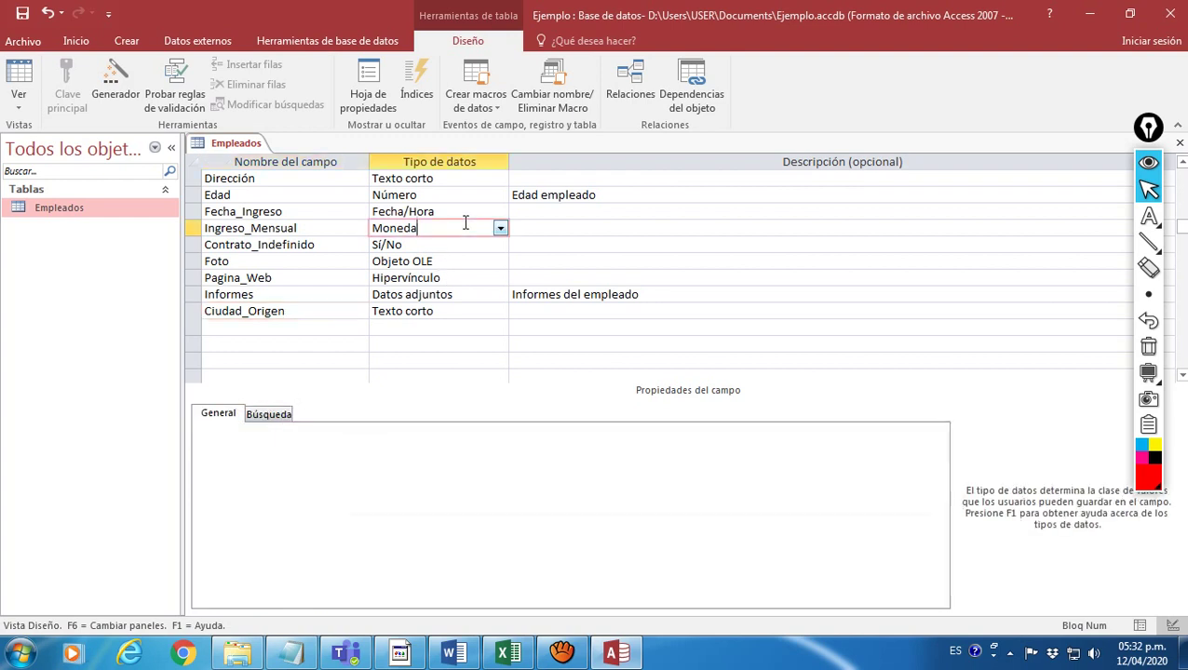
{"action": "left_click", "coordinate": [572, 227]}
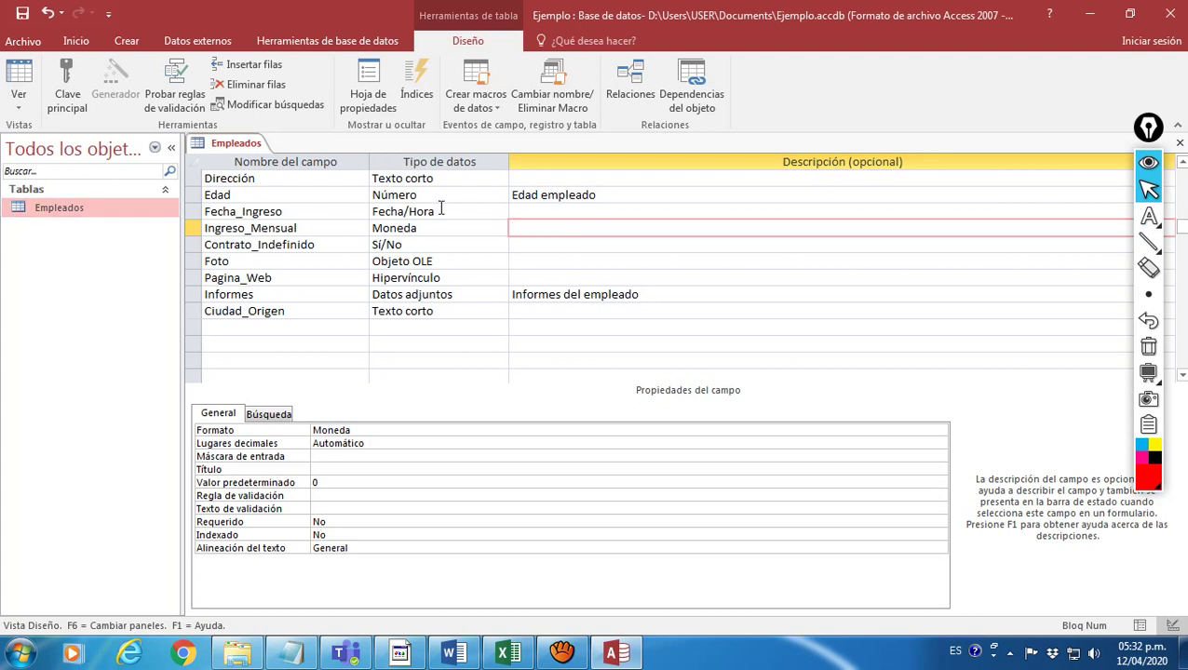
{"action": "left_click", "coordinate": [23, 20]}
{"action": "left_click", "coordinate": [603, 252]}
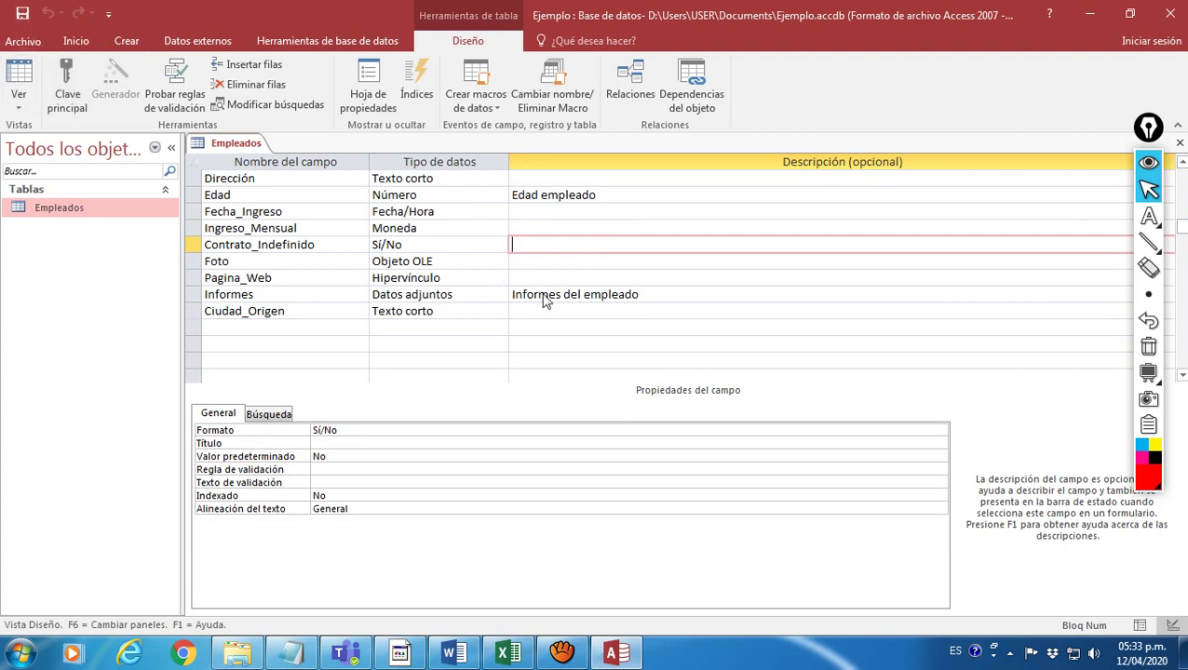
Review the complete list of Empleados fields from Código to Ciudad_Origen, with their data types and descriptions.
{"action": "left_click", "coordinate": [568, 179]}
{"action": "scroll", "coordinate": [696, 298], "scroll_direction": "up", "scroll_amount": 1}
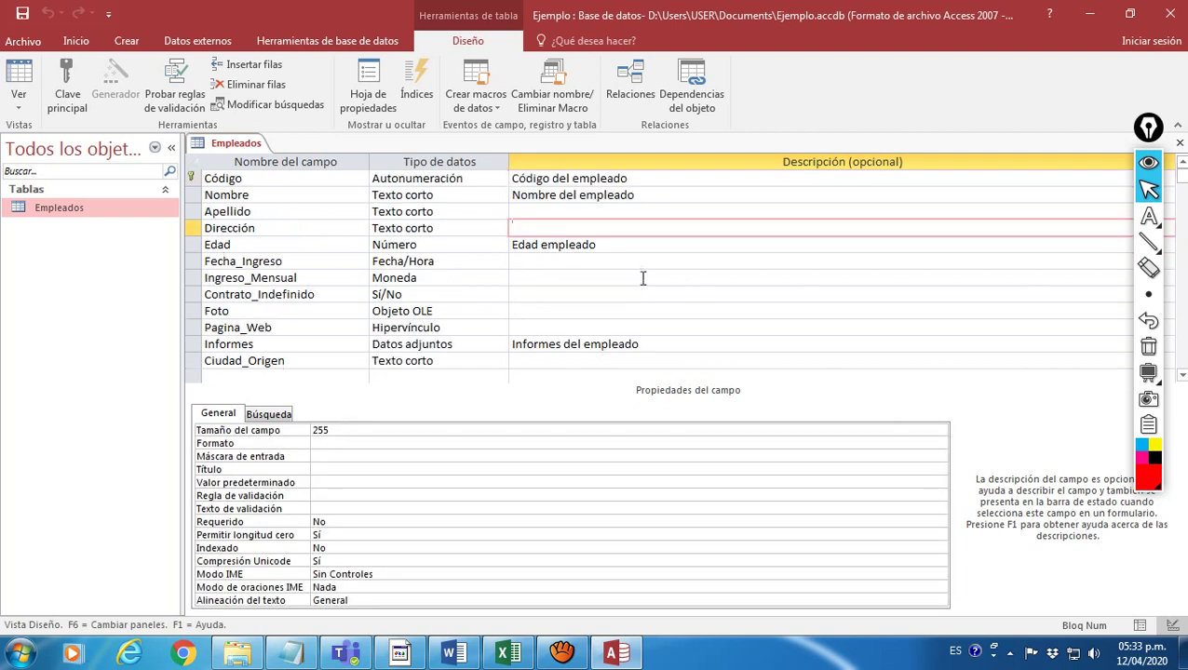
{"action": "left_click", "coordinate": [621, 309]}
{"action": "scroll", "coordinate": [504, 331], "scroll_direction": "down", "scroll_amount": 2}
{"action": "scroll", "coordinate": [496, 279], "scroll_direction": "up", "scroll_amount": 2}
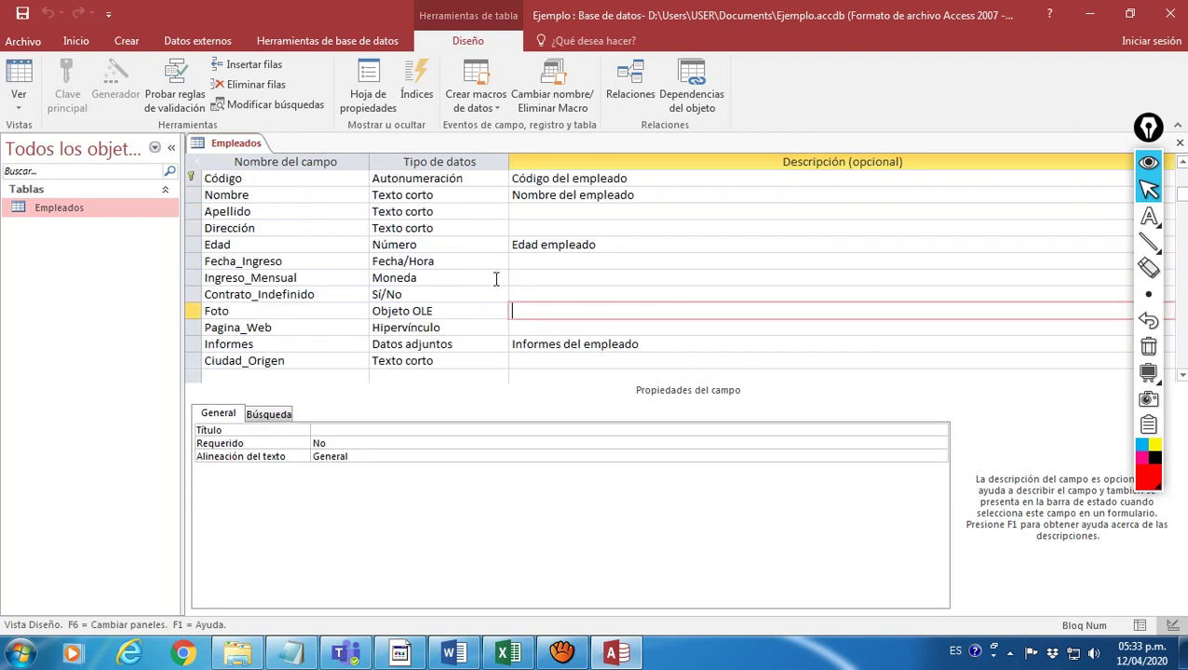
{"action": "left_click", "coordinate": [286, 179]}
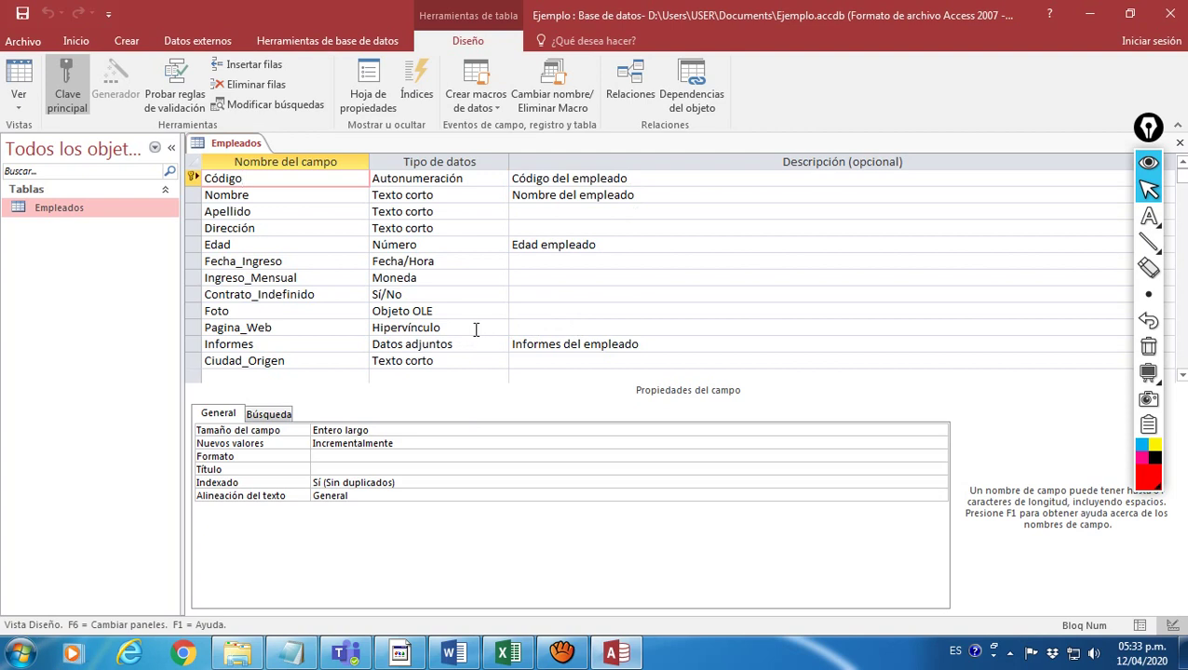
{"action": "key", "text": "Tab"}
{"action": "key", "text": "Tab"}
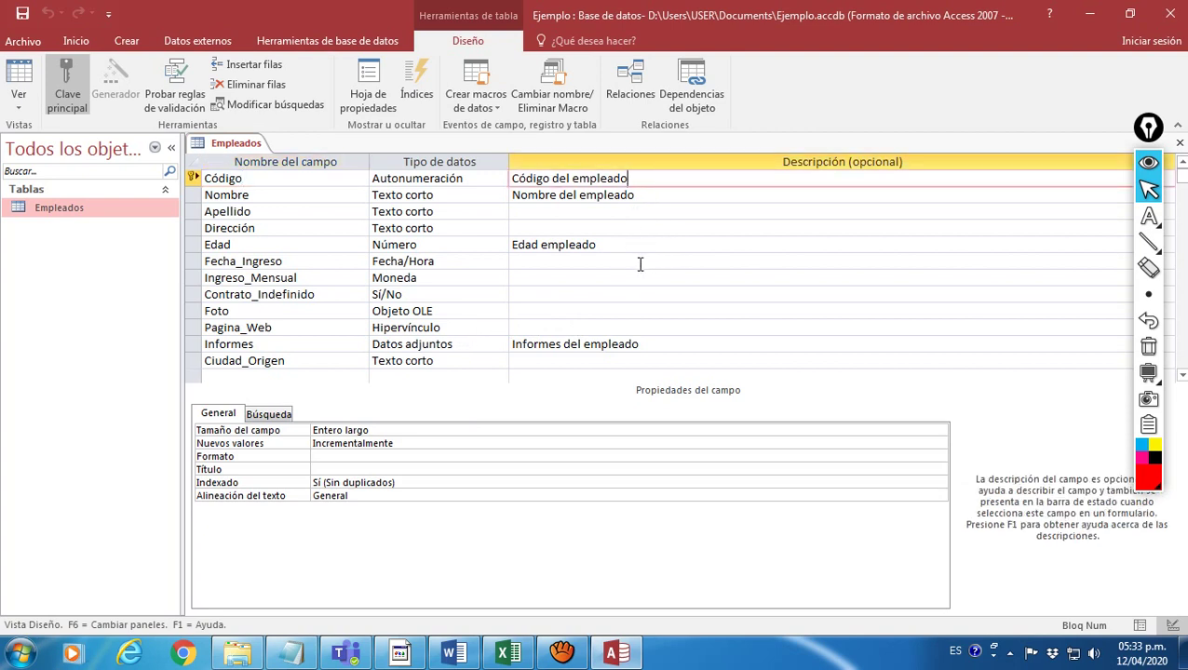
{"action": "left_click", "coordinate": [23, 112]}
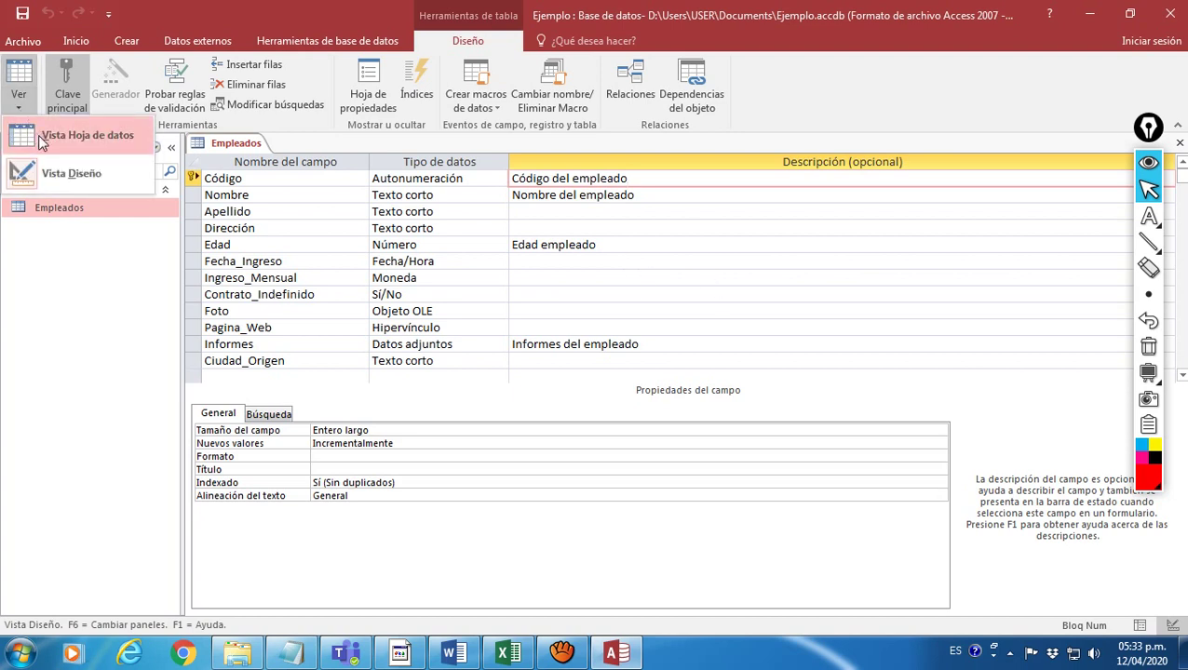
{"action": "left_click", "coordinate": [567, 210]}
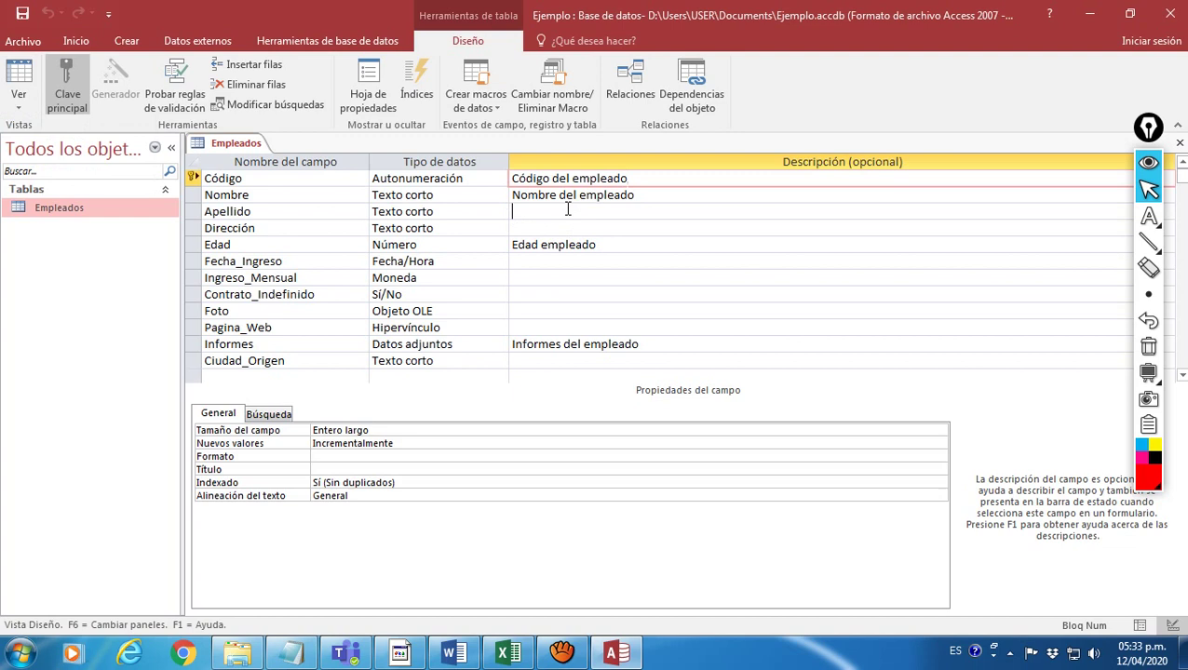
{"action": "left_click", "coordinate": [638, 180]}
{"action": "left_click", "coordinate": [295, 179]}
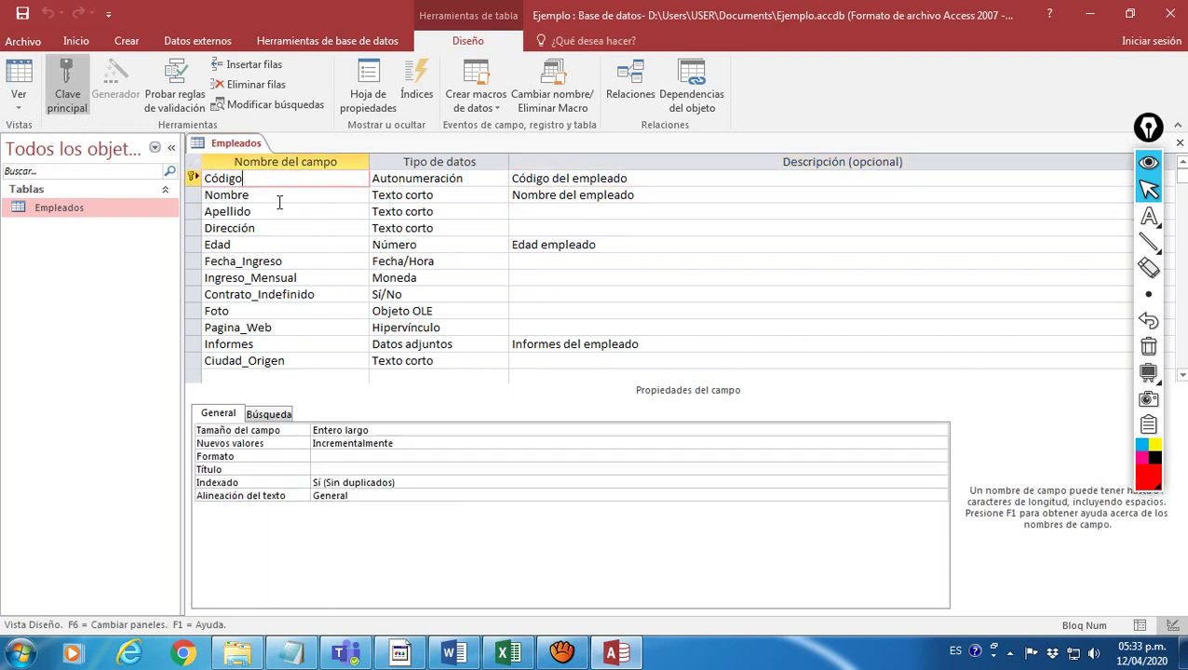
{"action": "left_click", "coordinate": [276, 198]}
{"action": "left_click", "coordinate": [282, 264]}
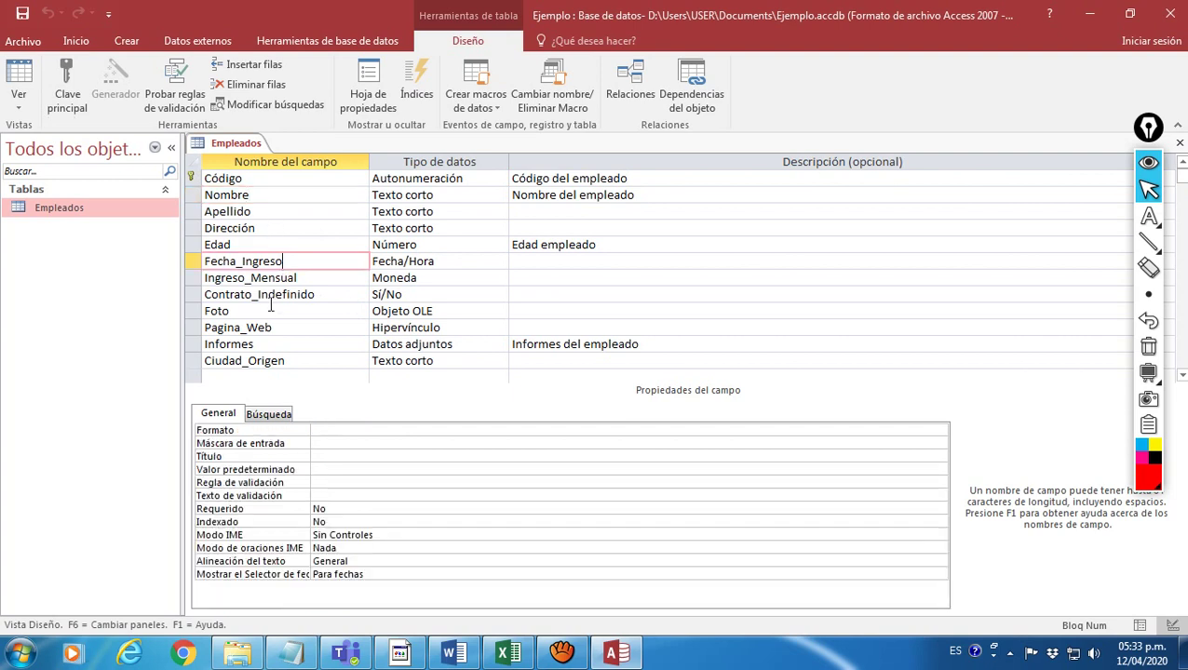
{"action": "left_click", "coordinate": [270, 310]}
{"action": "left_click", "coordinate": [466, 195]}
{"action": "left_click", "coordinate": [456, 245]}
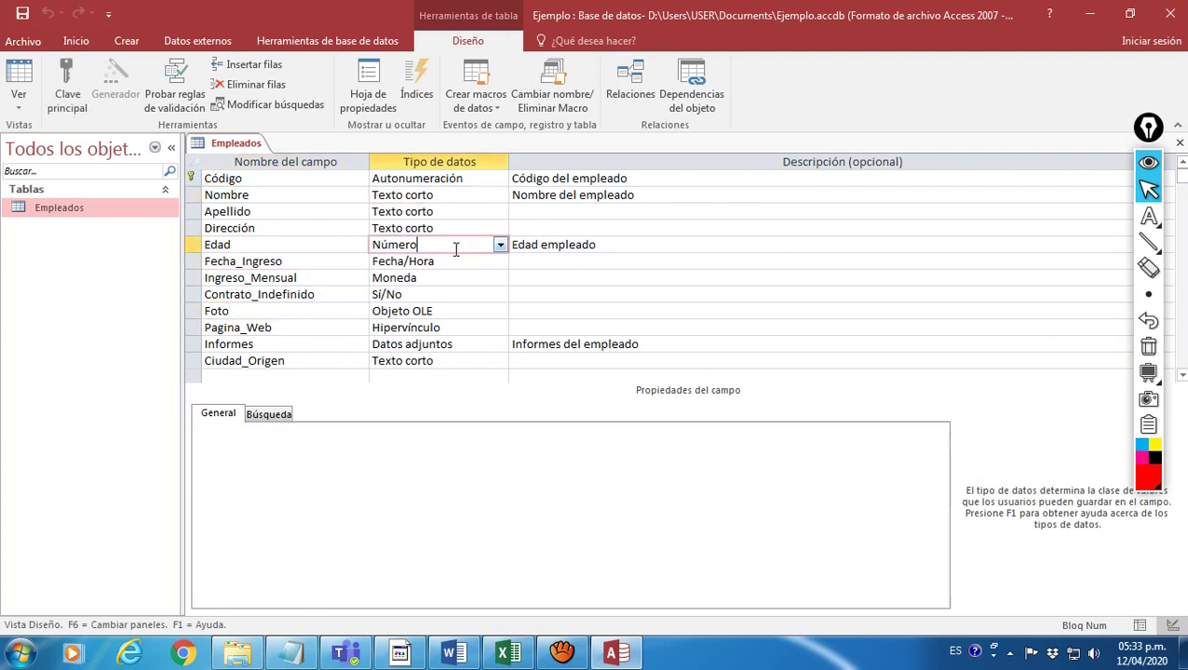
{"action": "left_click", "coordinate": [450, 310]}
{"action": "left_click", "coordinate": [641, 278]}
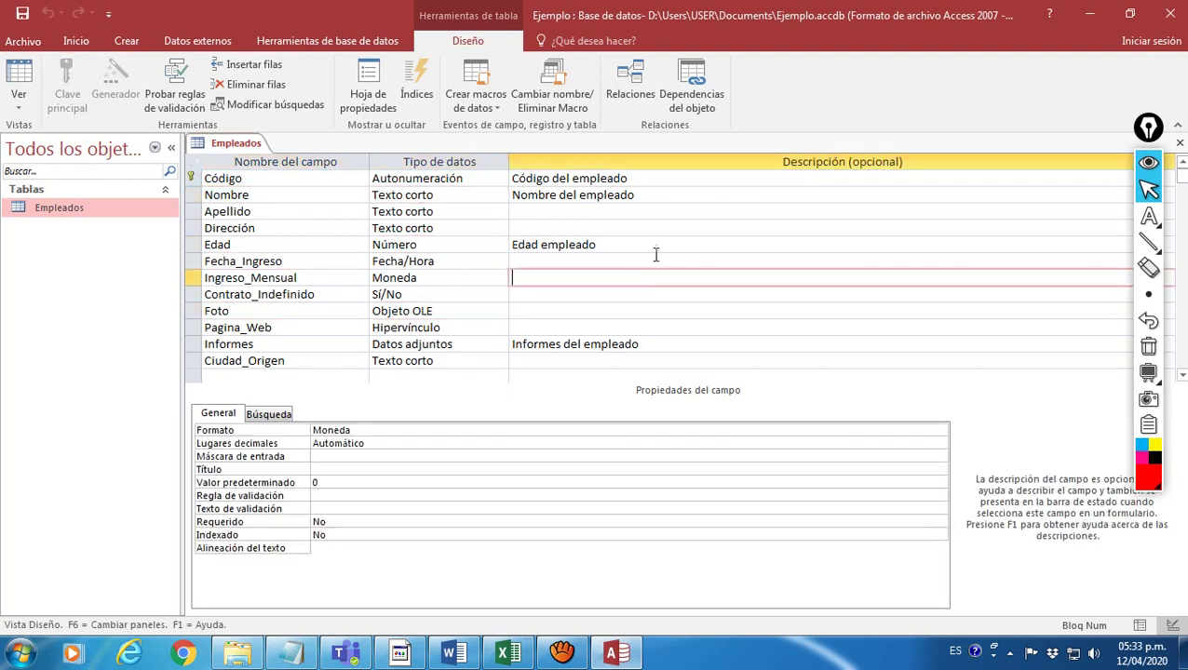
{"action": "left_click", "coordinate": [667, 245]}
{"action": "left_click", "coordinate": [677, 183]}
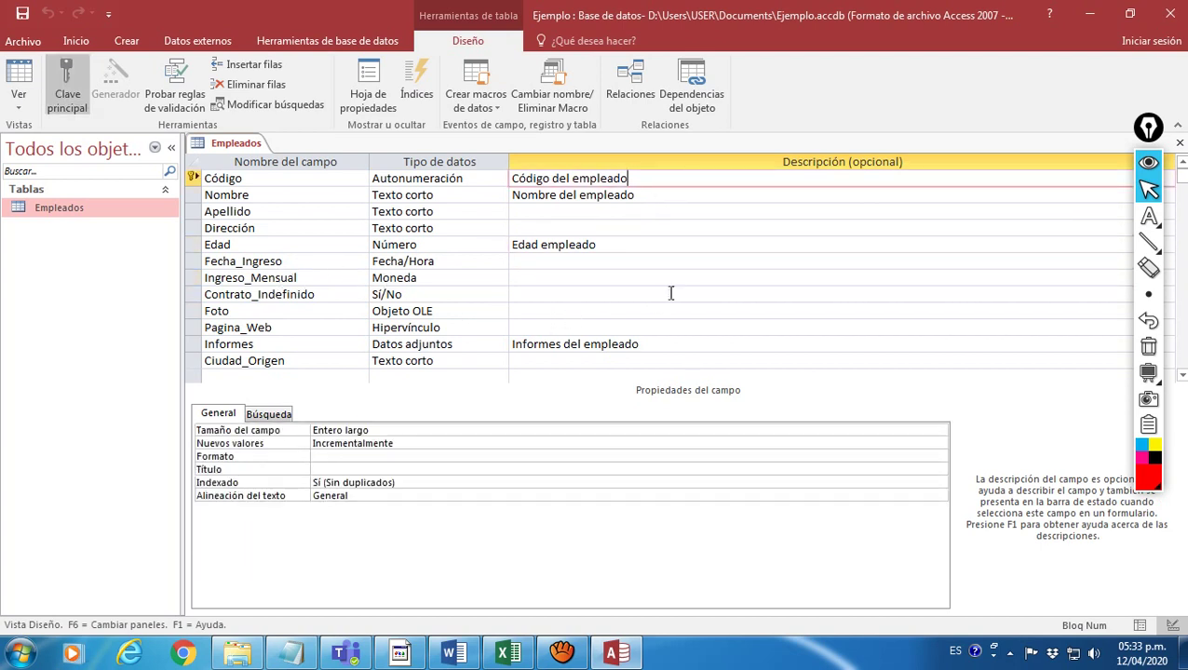
Switch the Empleados table to datasheet view, then collapse the floating annotation toolbar and move it clear of the column headers.
{"action": "left_click", "coordinate": [20, 109]}
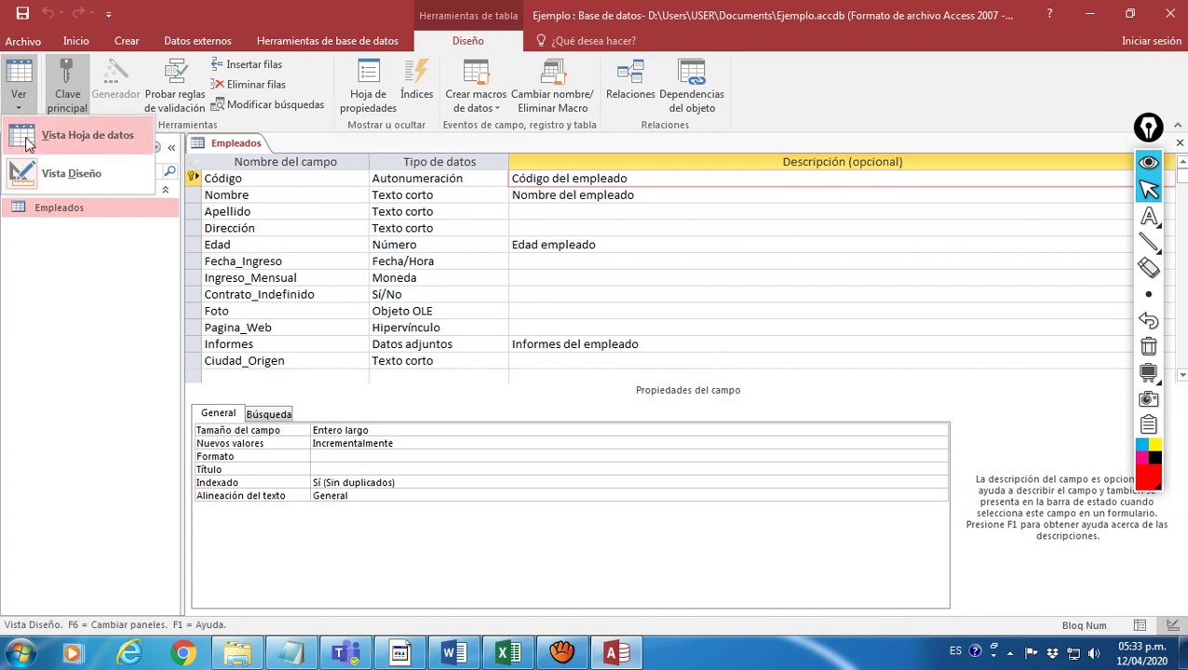
{"action": "left_click", "coordinate": [84, 136]}
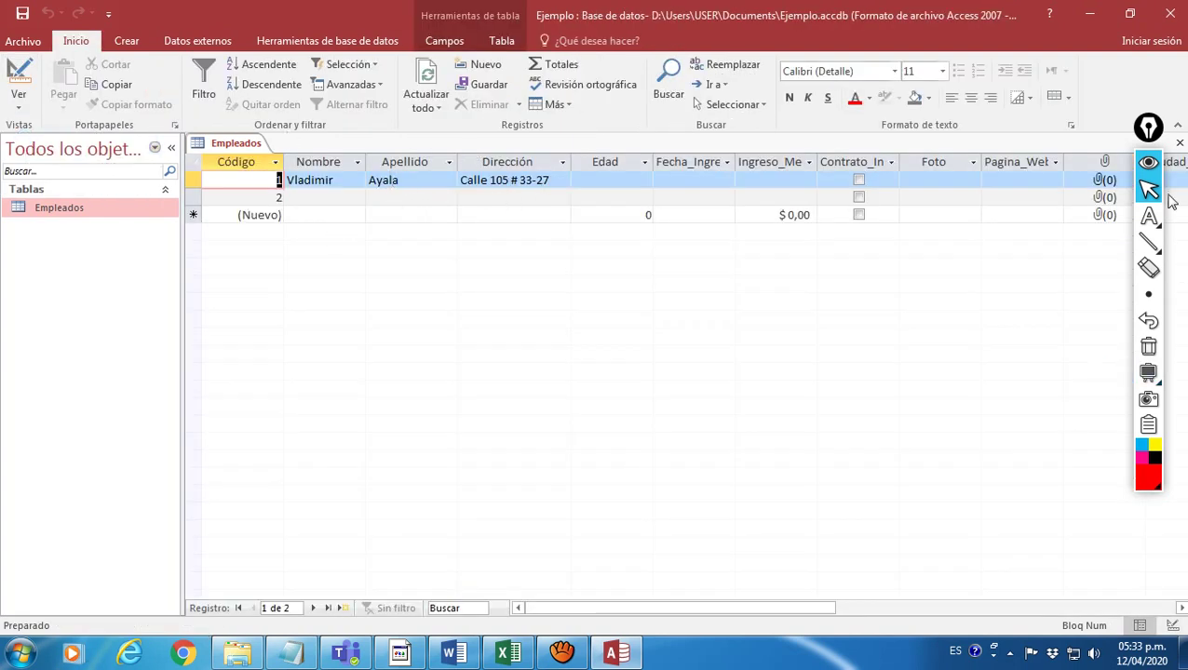
{"action": "left_click", "coordinate": [1149, 188]}
{"action": "left_click_drag", "start_coordinate": [1149, 167], "coordinate": [1165, 460]}
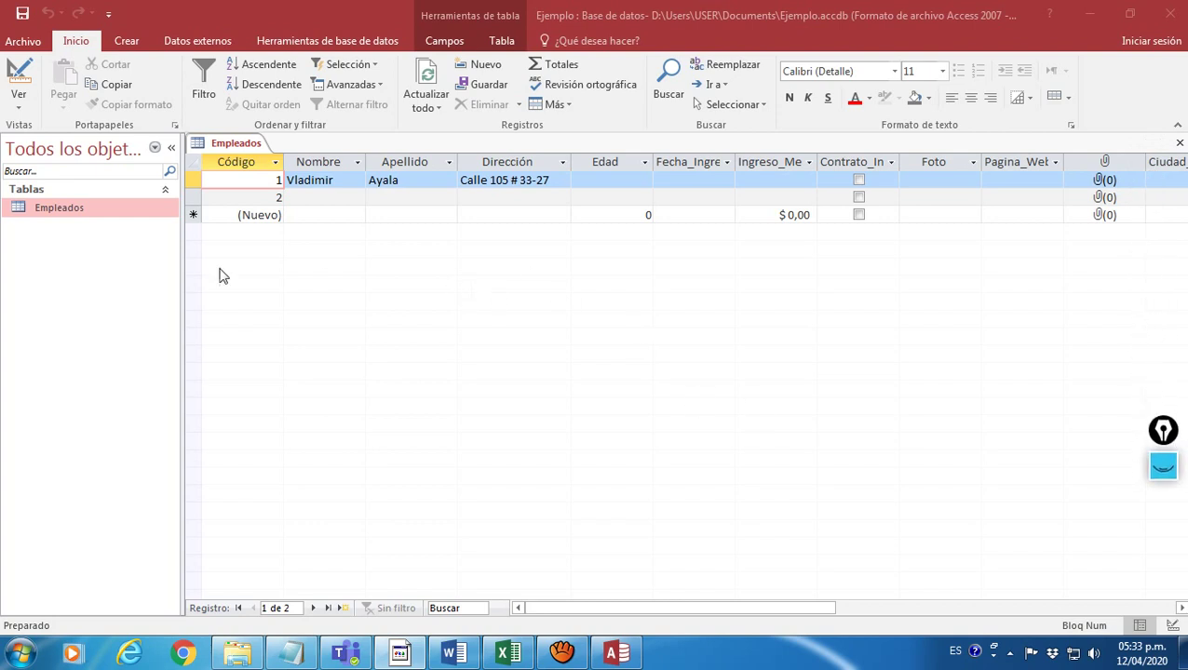
Fill in the first employee record with 47 as Edad and 03/04/2020 as Fecha_Ingreso, picked from the calendar.
{"action": "left_click", "coordinate": [610, 180]}
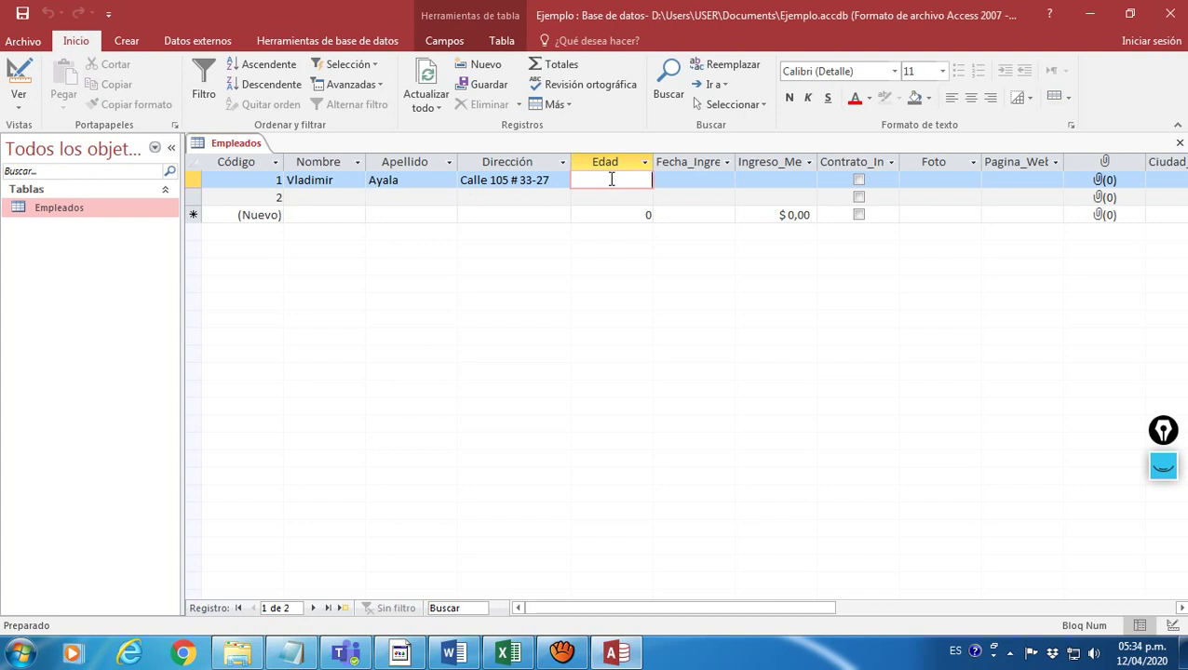
{"action": "type", "text": "47"}
{"action": "left_click", "coordinate": [668, 180]}
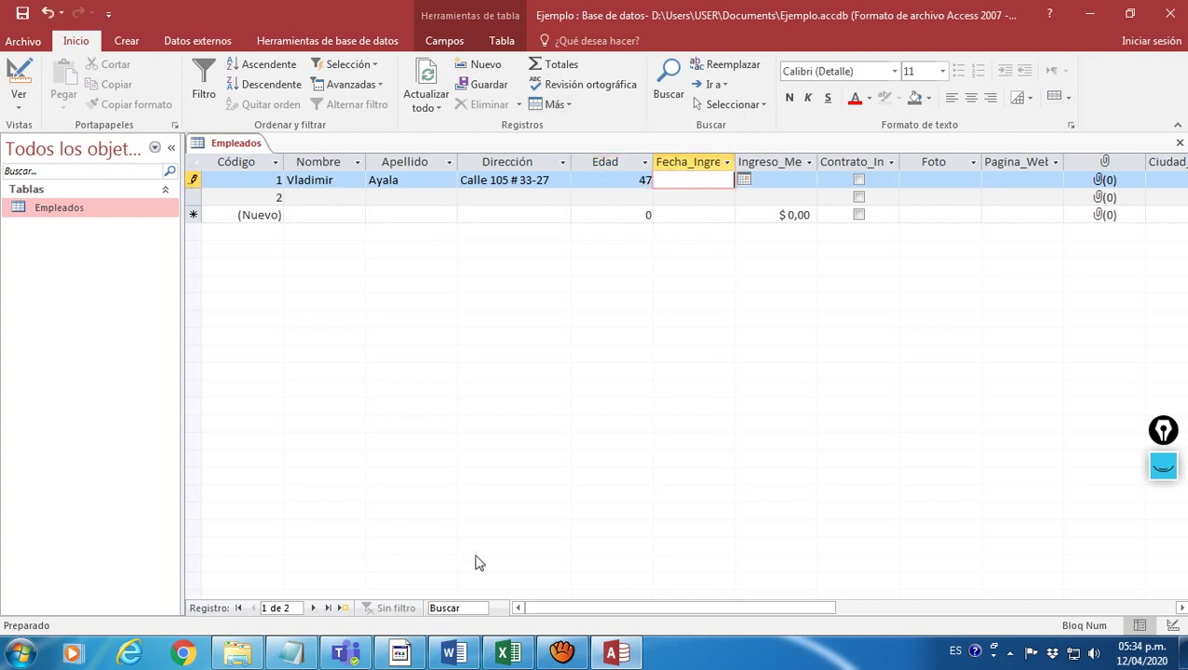
{"action": "mouse_move", "coordinate": [726, 611]}
{"action": "left_mouse_down"}
{"action": "mouse_move", "coordinate": [769, 612]}
{"action": "mouse_move", "coordinate": [719, 612]}
{"action": "left_mouse_up"}
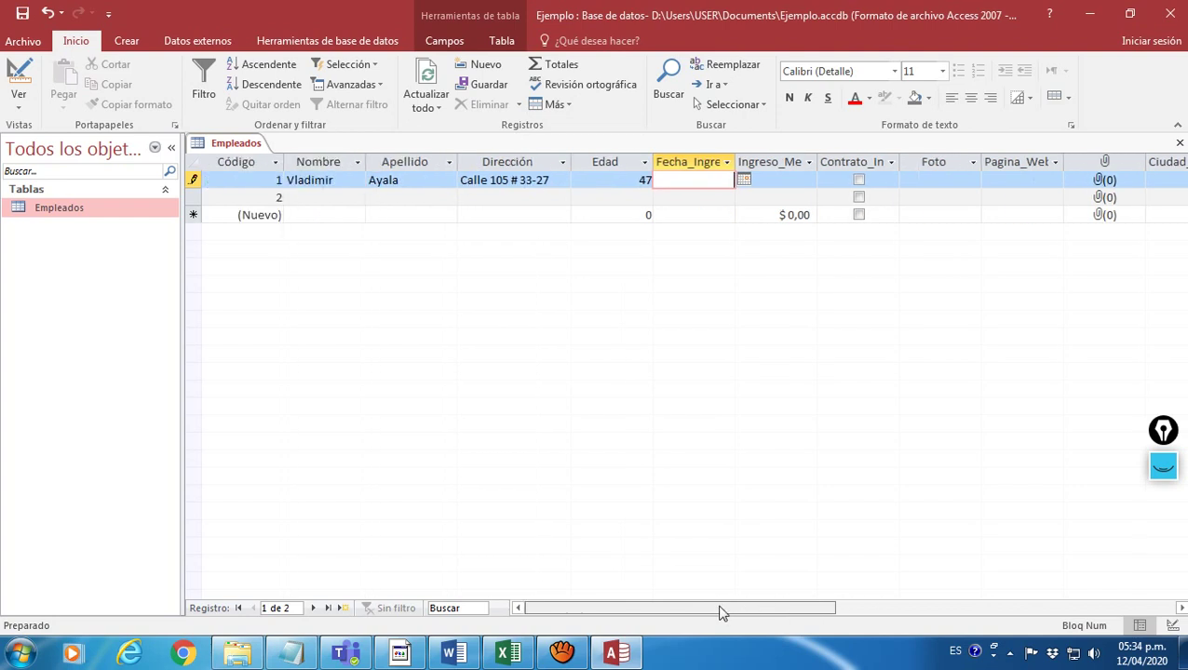
{"action": "left_click", "coordinate": [744, 180]}
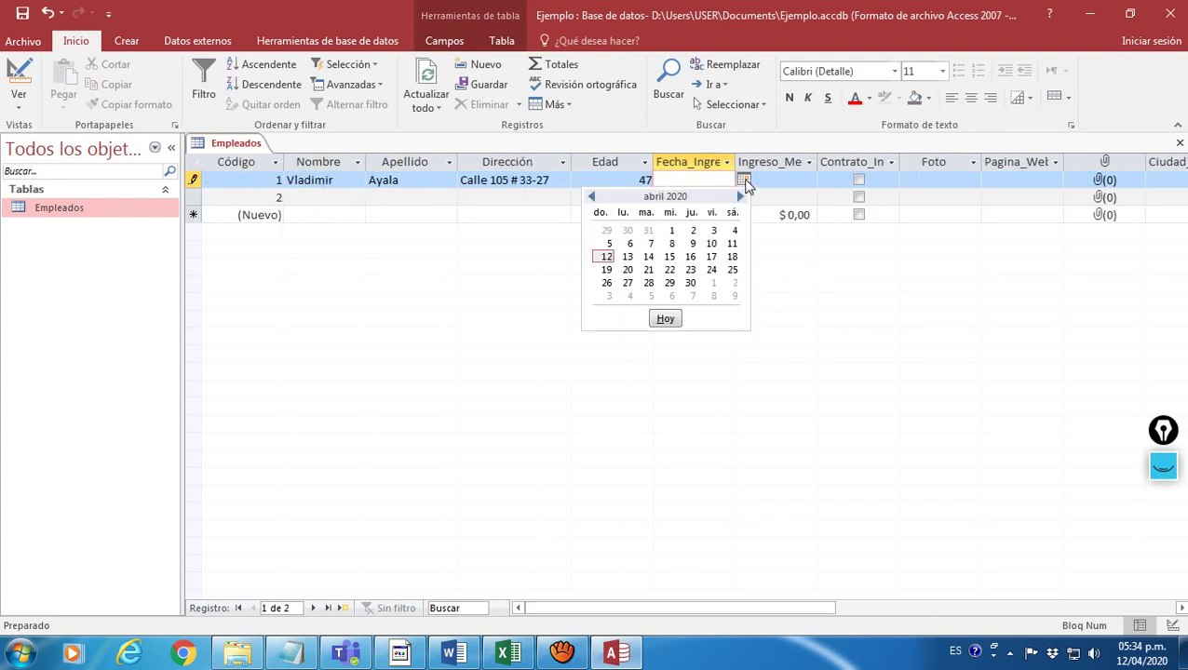
{"action": "left_click", "coordinate": [713, 231]}
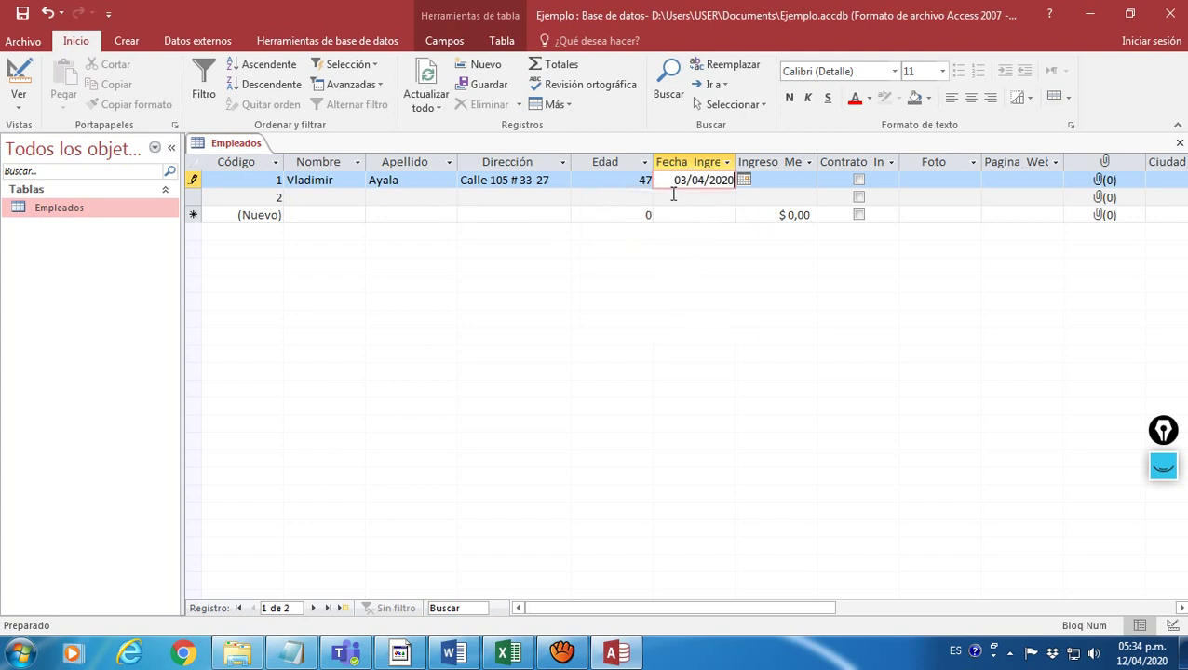
Widen the Ingreso_Mensual column to fit its full heading, and slightly widen the Contrato_Indefinido and Foto columns.
{"action": "left_click", "coordinate": [779, 179]}
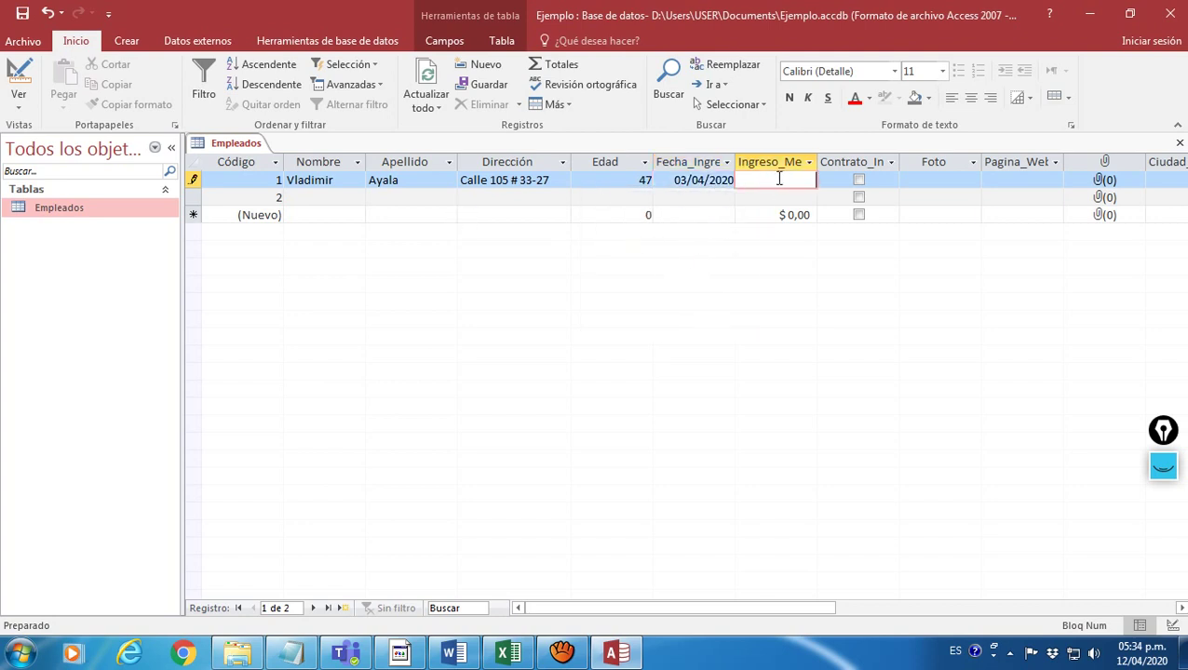
{"action": "left_click_drag", "start_coordinate": [817, 161], "coordinate": [852, 162]}
{"action": "left_click_drag", "start_coordinate": [935, 162], "coordinate": [940, 162]}
{"action": "left_click_drag", "start_coordinate": [1023, 161], "coordinate": [1031, 160]}
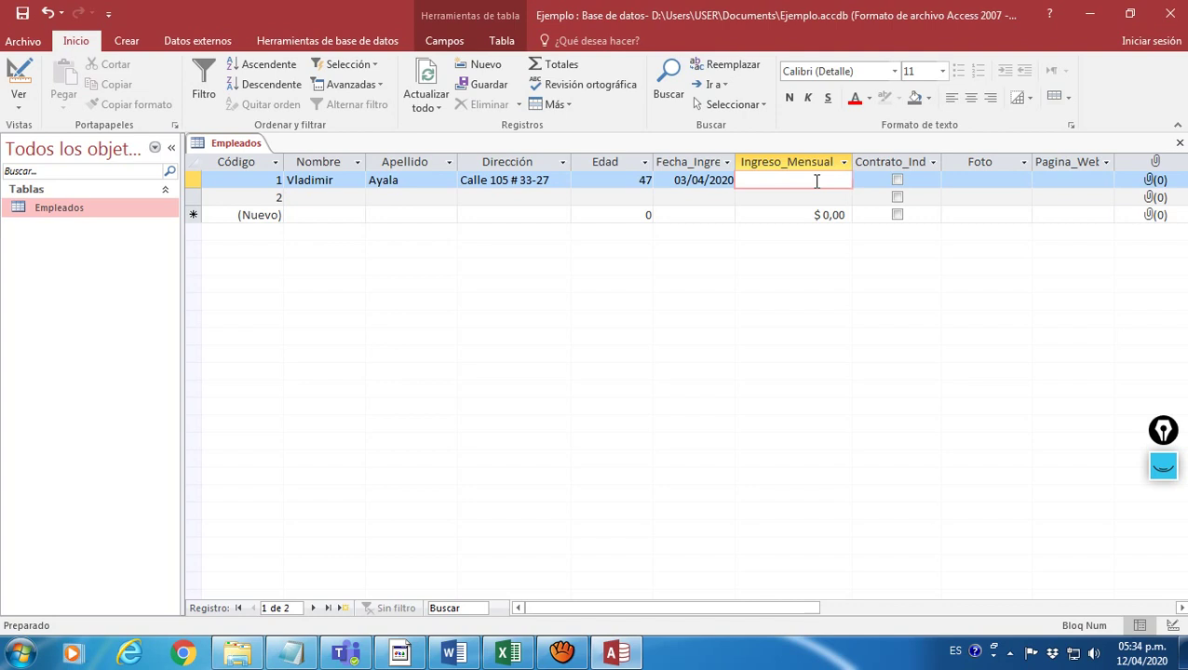
Enter 950000 as the Ingreso_Mensual of the first employee record.
{"action": "type", "text": "0000"}
{"action": "left_click", "coordinate": [974, 187]}
{"action": "left_click", "coordinate": [825, 181]}
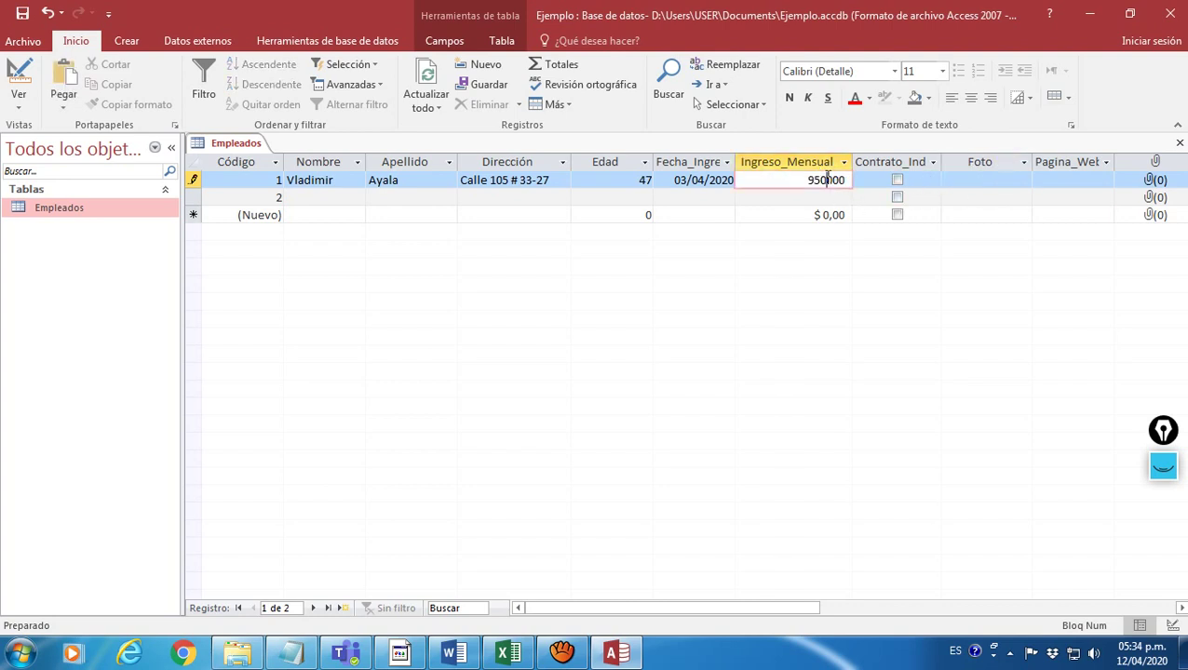
Widen the Contrato_Indefinido column and mark the first employee record as having an indefinite contract.
{"action": "left_click", "coordinate": [981, 177]}
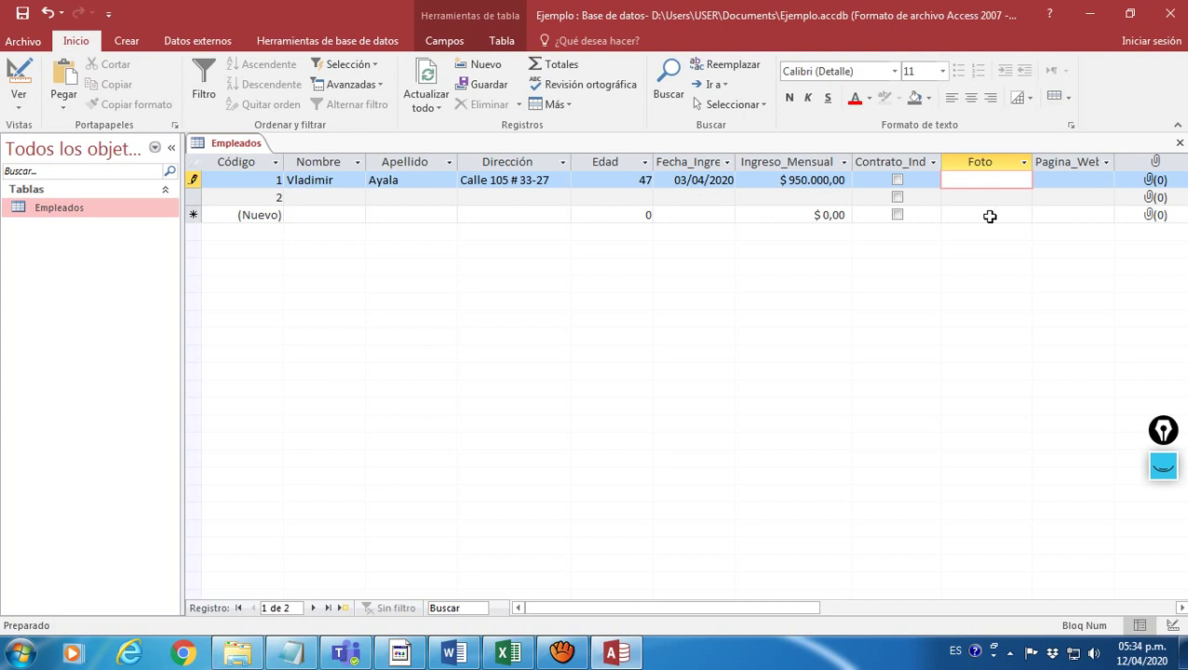
{"action": "left_click_drag", "start_coordinate": [939, 162], "coordinate": [963, 162]}
{"action": "left_click", "coordinate": [907, 180]}
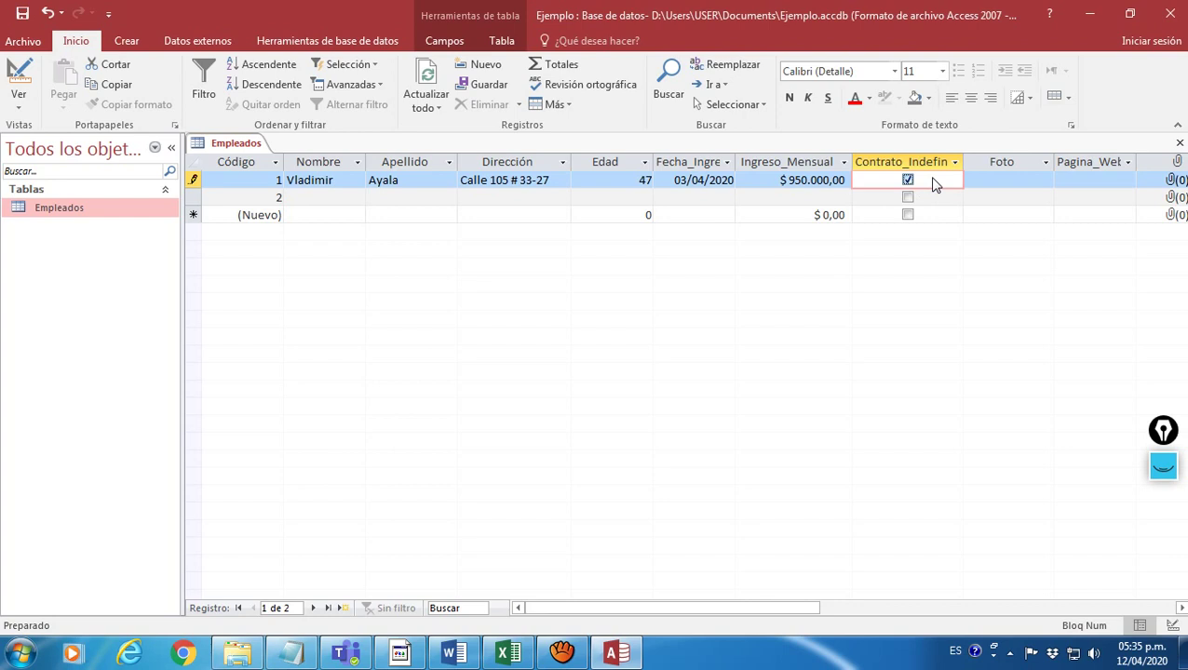
Start inserting an object in the first record's Foto field, set to be created from a file.
{"action": "left_click", "coordinate": [985, 181]}
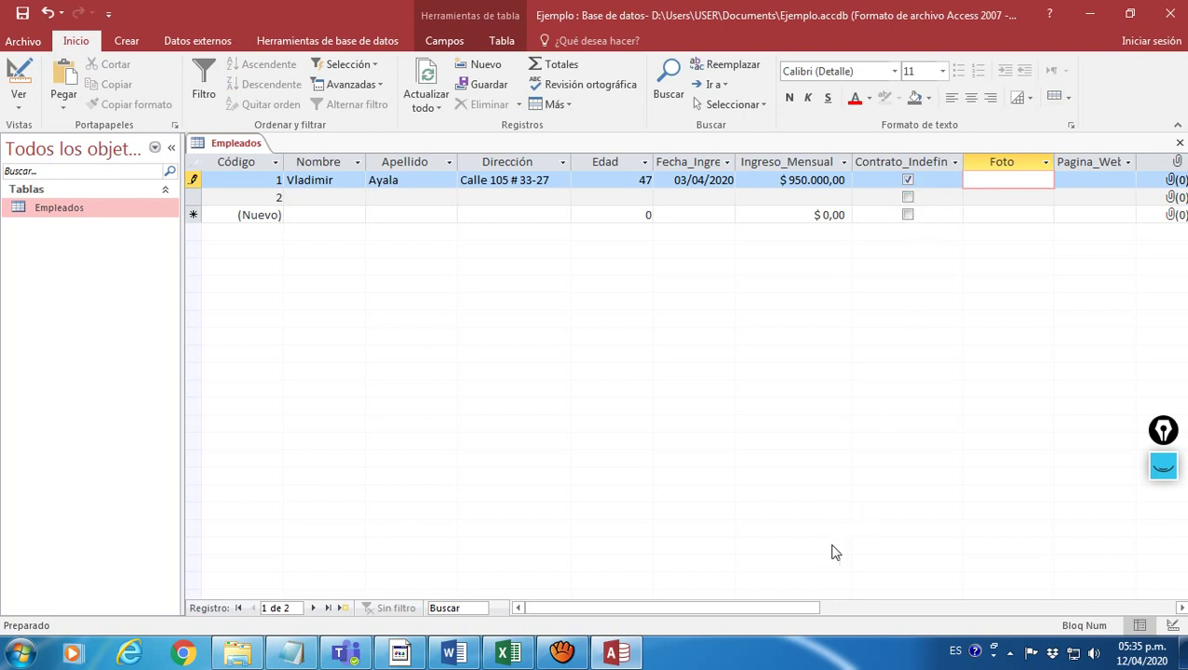
{"action": "left_click_drag", "start_coordinate": [814, 613], "coordinate": [864, 612]}
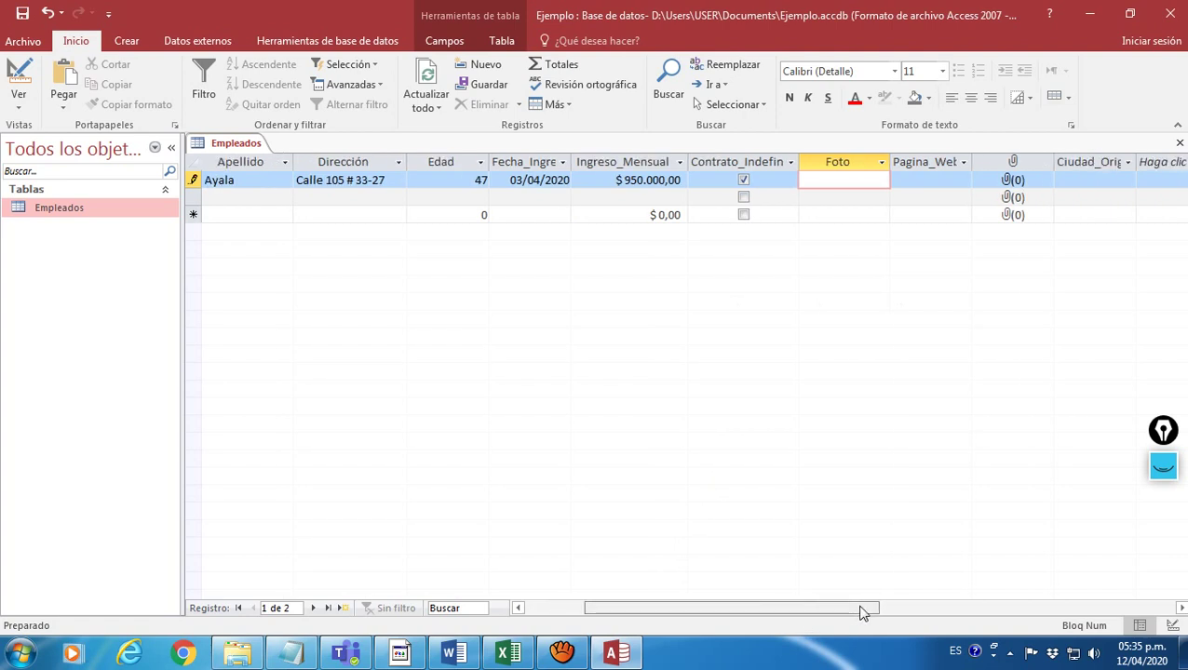
{"action": "right_click", "coordinate": [857, 181]}
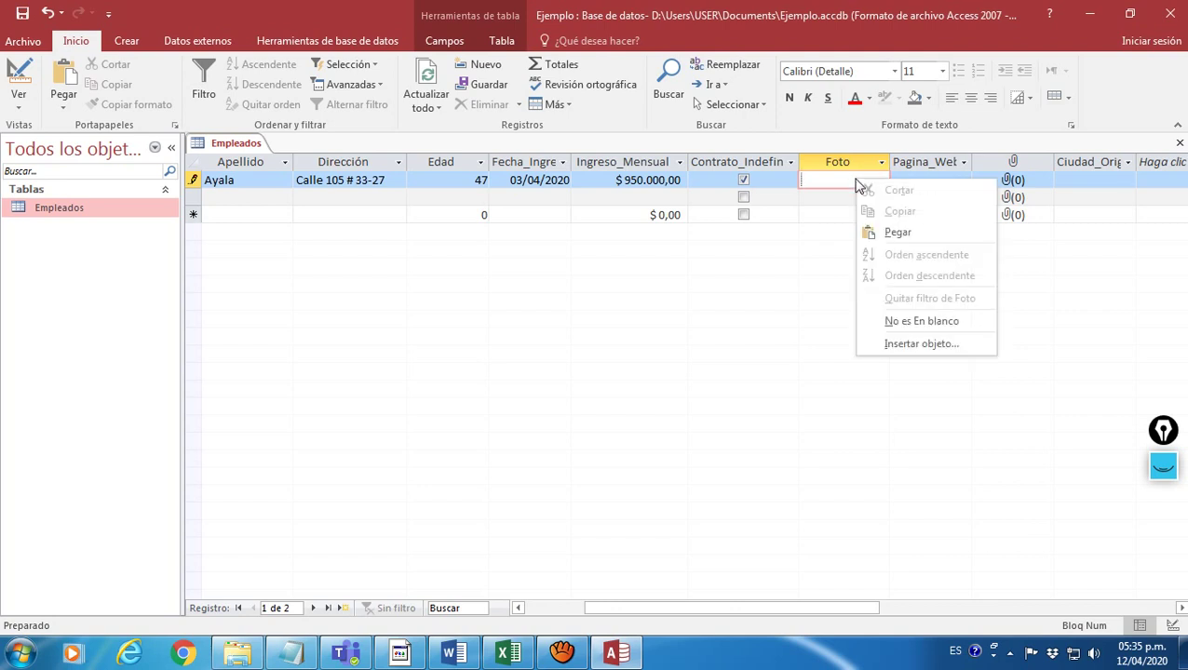
{"action": "left_click", "coordinate": [848, 180]}
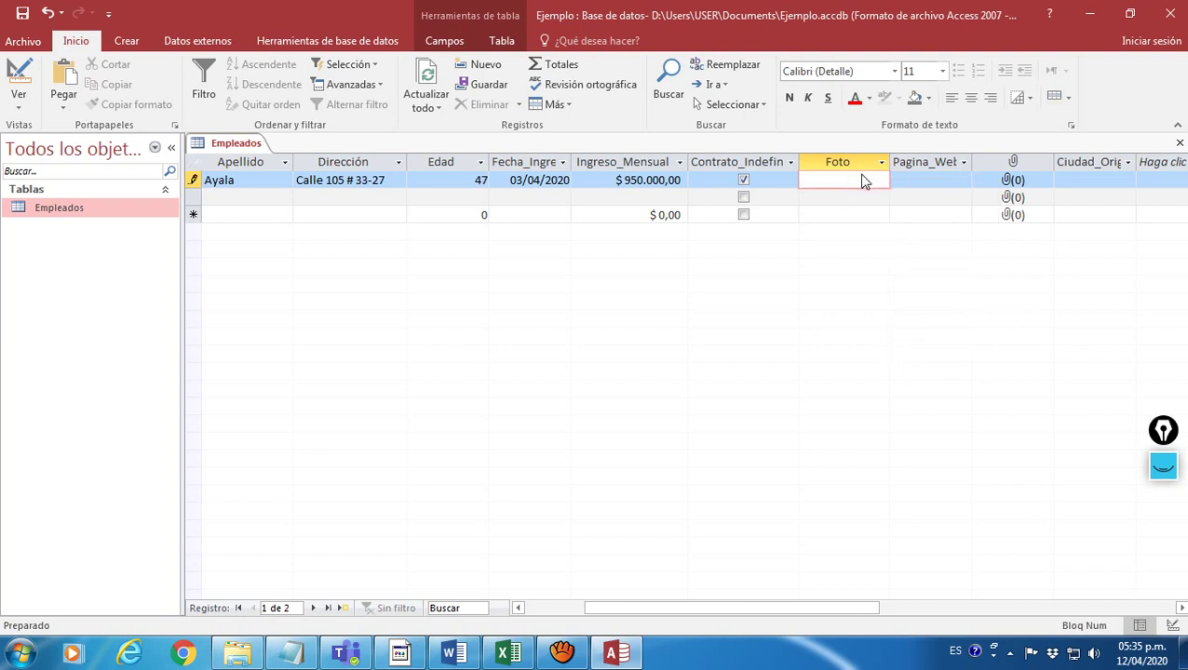
{"action": "right_click", "coordinate": [861, 182]}
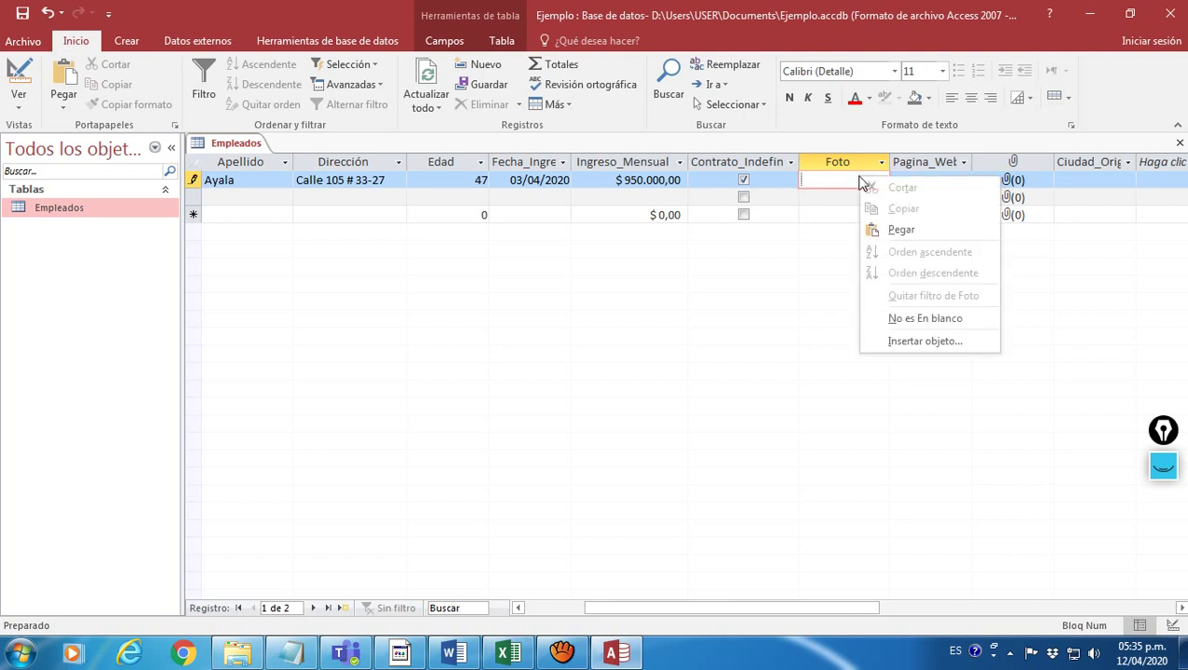
{"action": "left_click", "coordinate": [910, 341]}
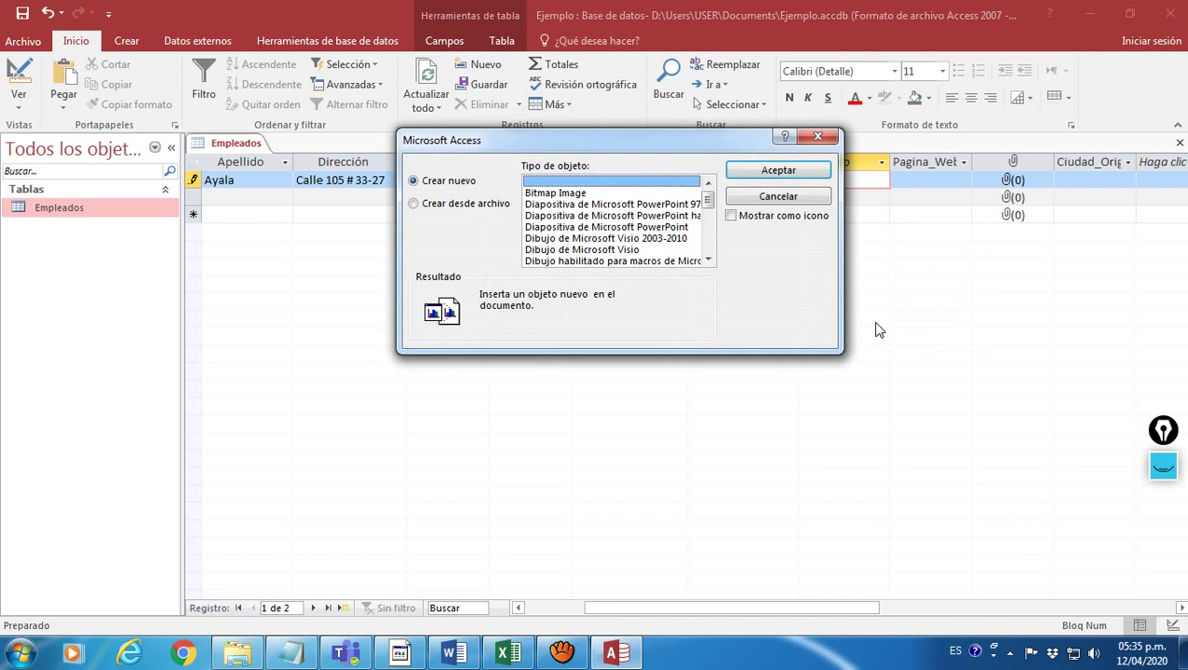
{"action": "left_click", "coordinate": [415, 205]}
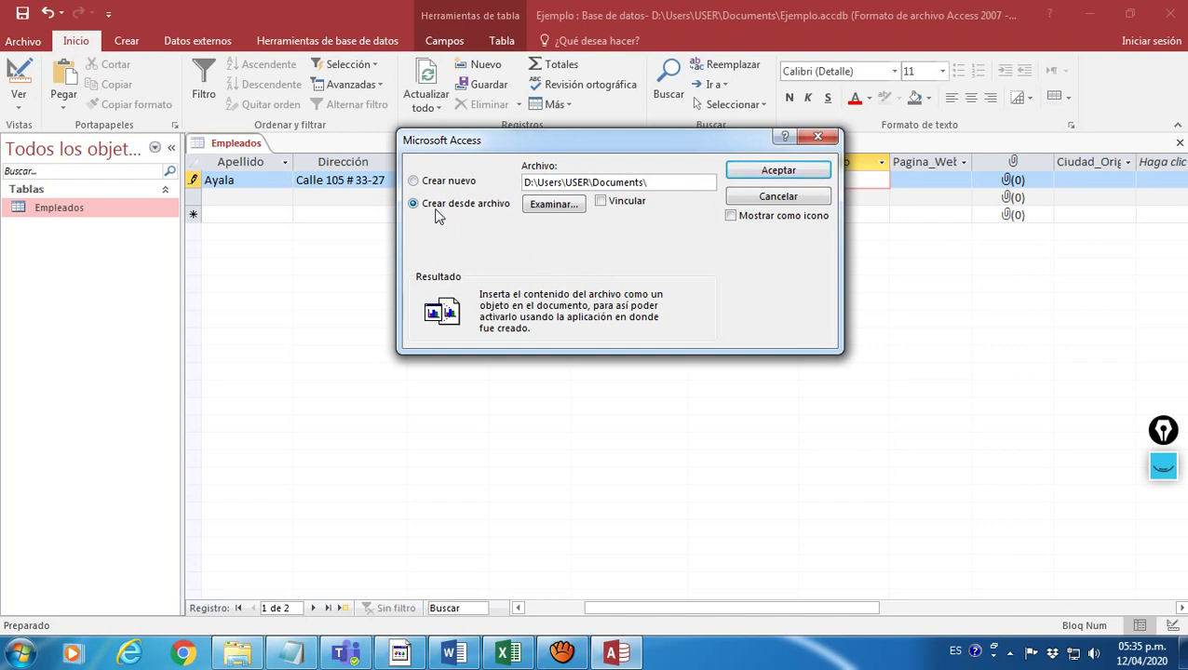
Choose Android_robot.svg_.png from the Imágenes library and insert it as the Foto object.
{"action": "left_click", "coordinate": [548, 206]}
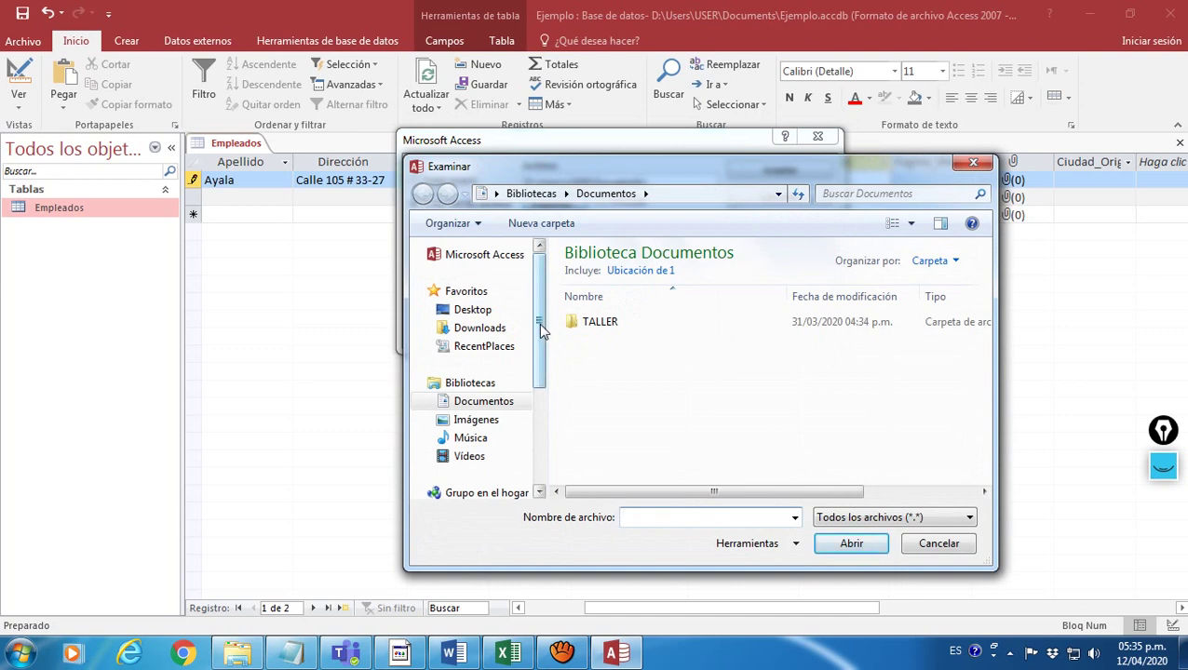
{"action": "left_click", "coordinate": [492, 421]}
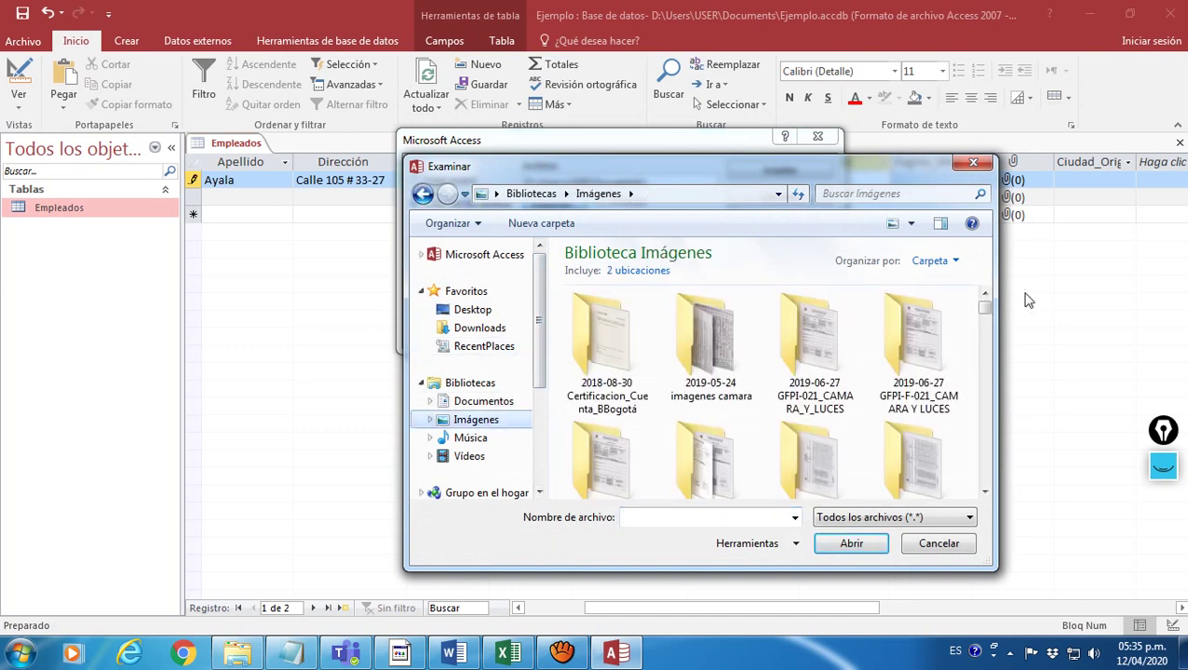
{"action": "left_click", "coordinate": [985, 492]}
{"action": "left_click", "coordinate": [985, 492]}
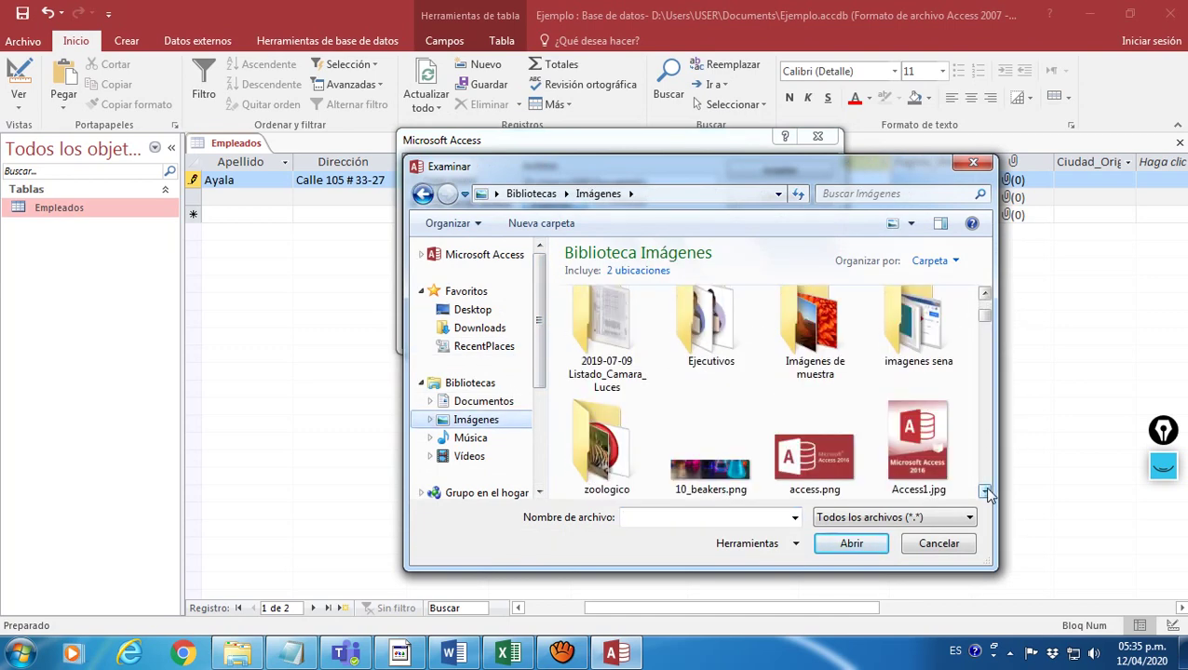
{"action": "left_click", "coordinate": [985, 491]}
{"action": "left_click", "coordinate": [985, 491]}
{"action": "left_click", "coordinate": [985, 491]}
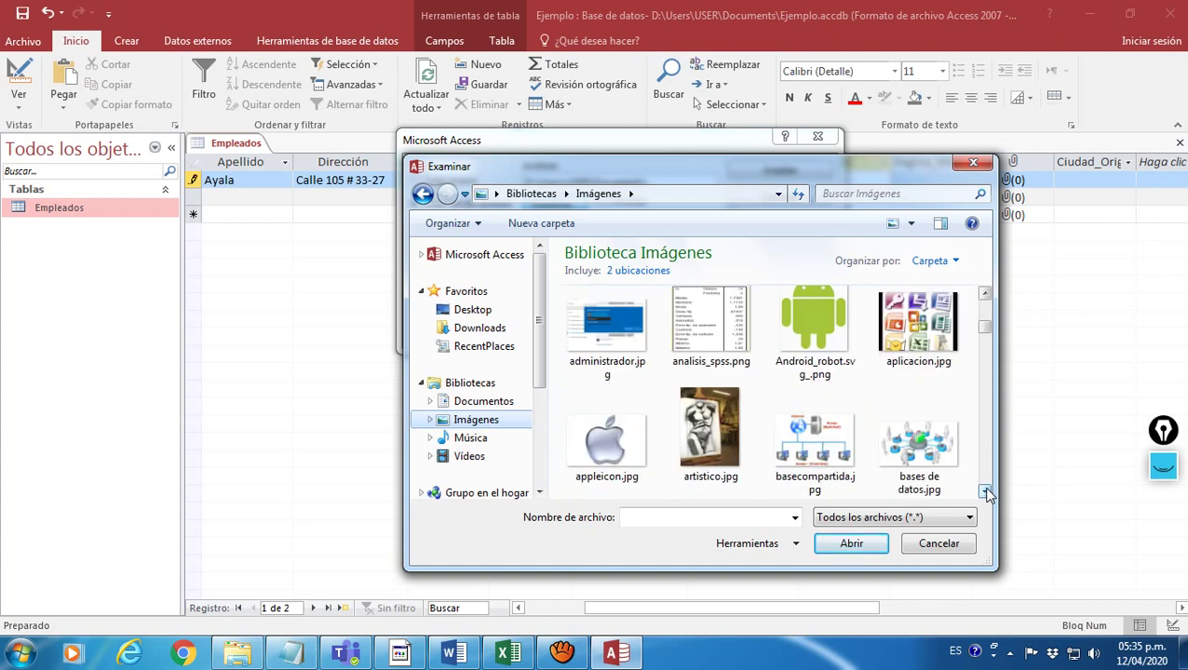
{"action": "left_click", "coordinate": [827, 321]}
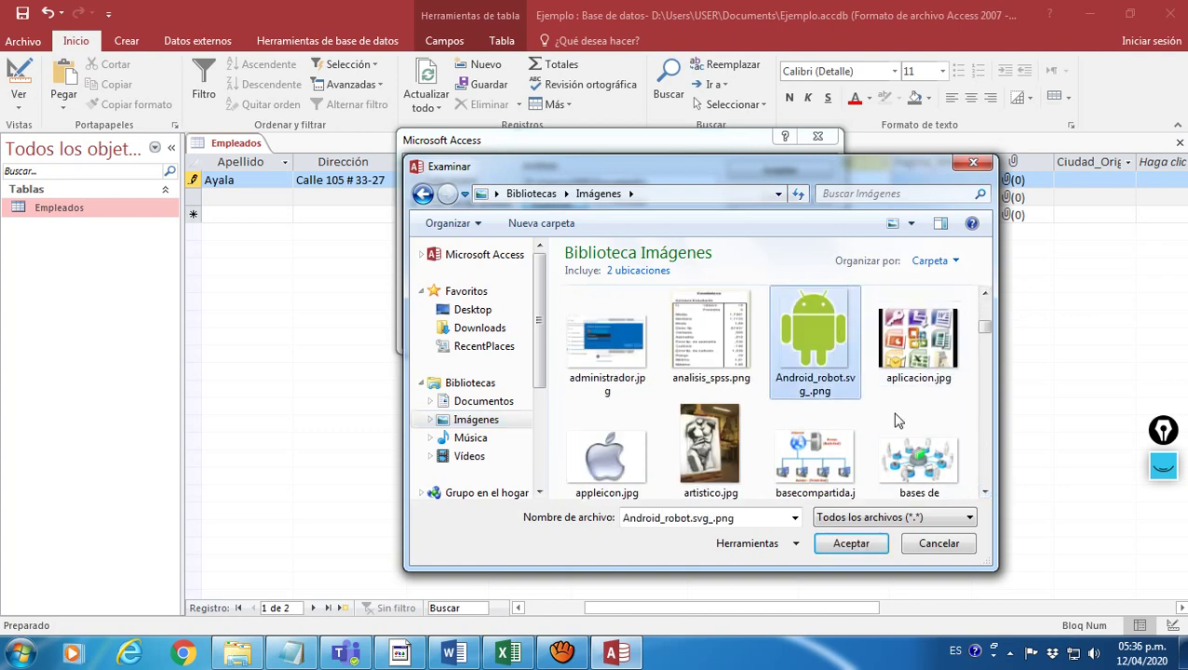
{"action": "left_click", "coordinate": [875, 546]}
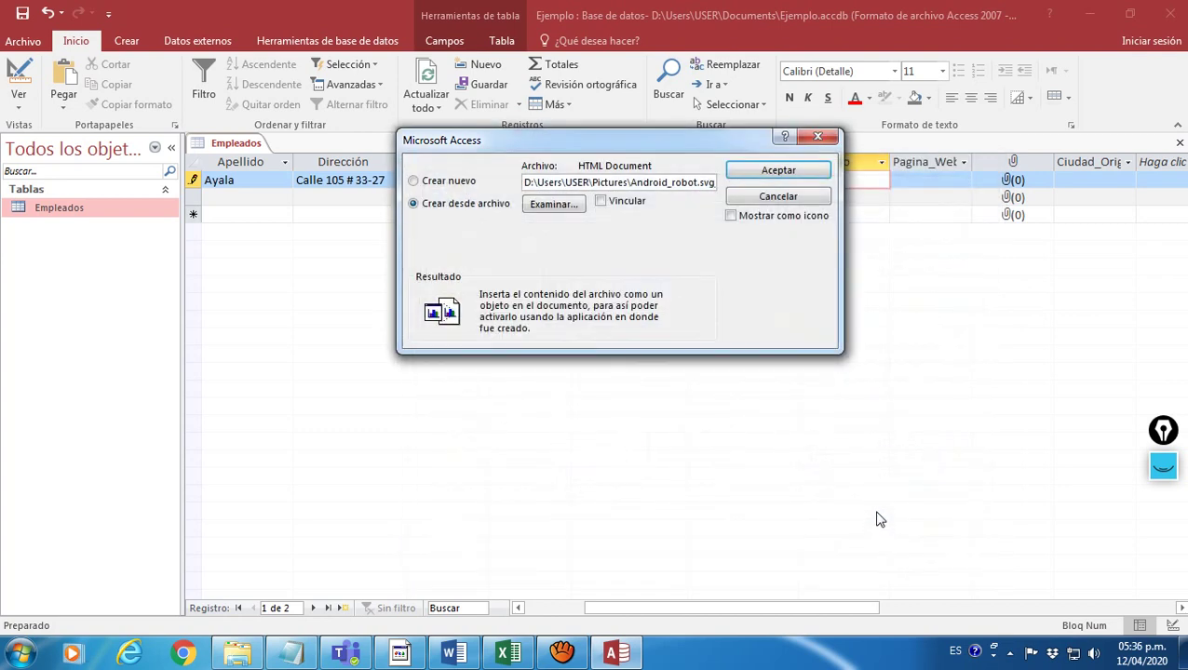
{"action": "left_click", "coordinate": [791, 170]}
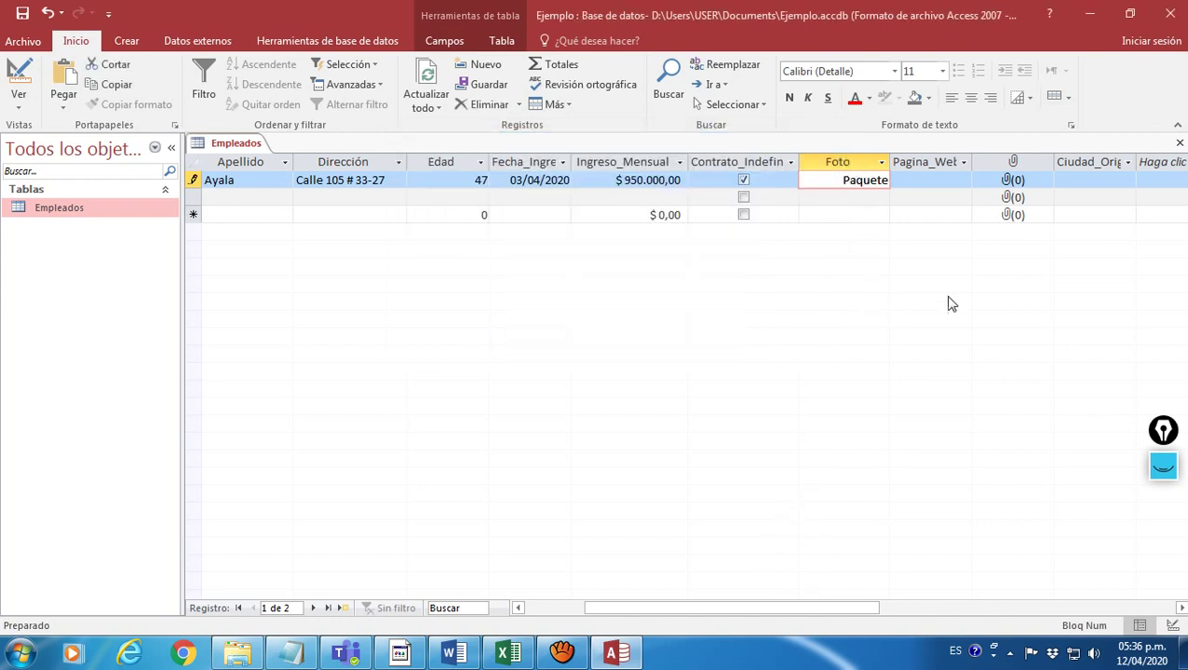
Underline the first record's Foto value with a red annotation line, and clear the annotation.
{"action": "left_click", "coordinate": [1157, 474]}
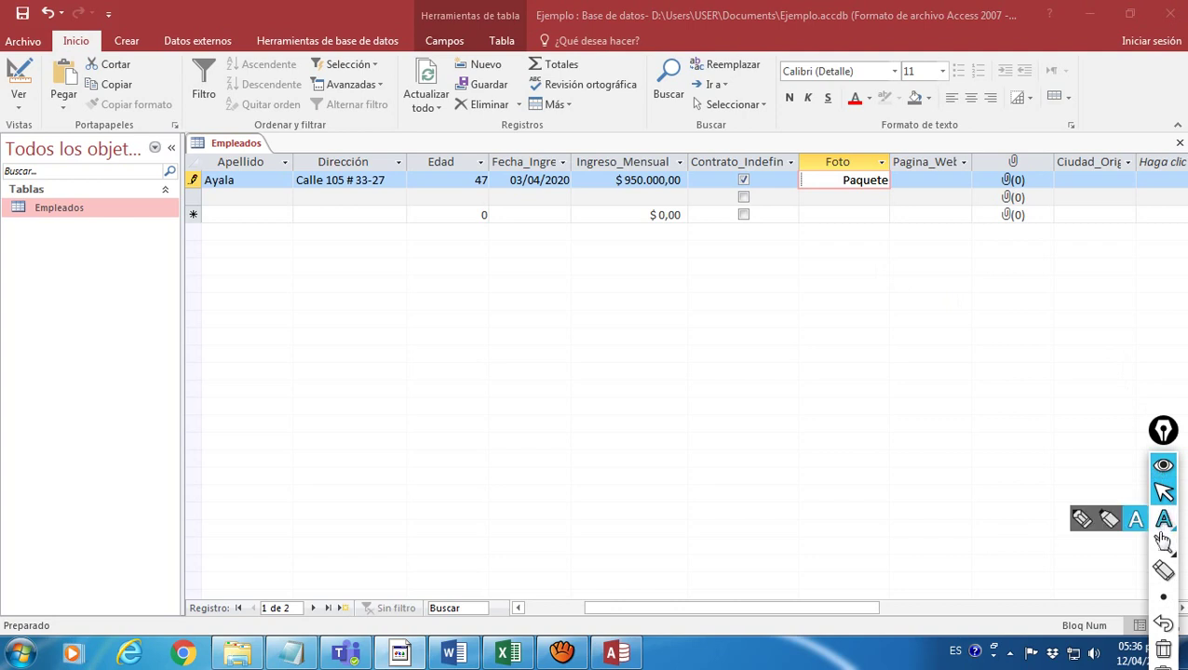
{"action": "mouse_move", "coordinate": [1160, 547]}
{"action": "left_click", "coordinate": [1061, 550]}
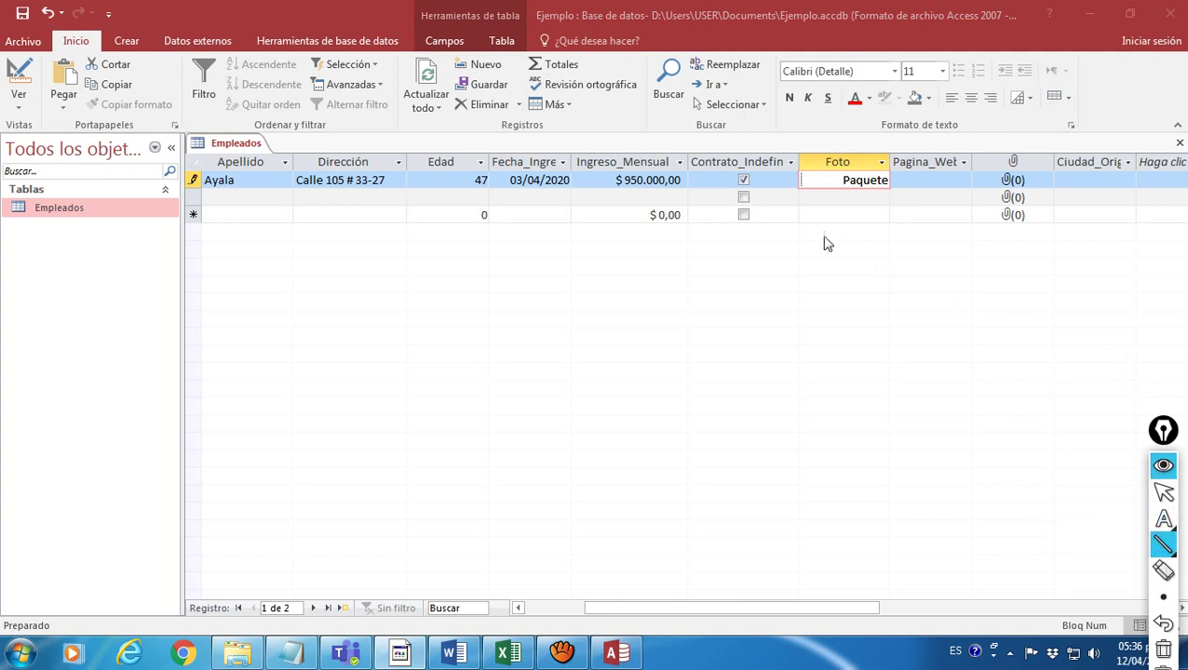
{"action": "left_click_drag", "start_coordinate": [820, 195], "coordinate": [891, 195]}
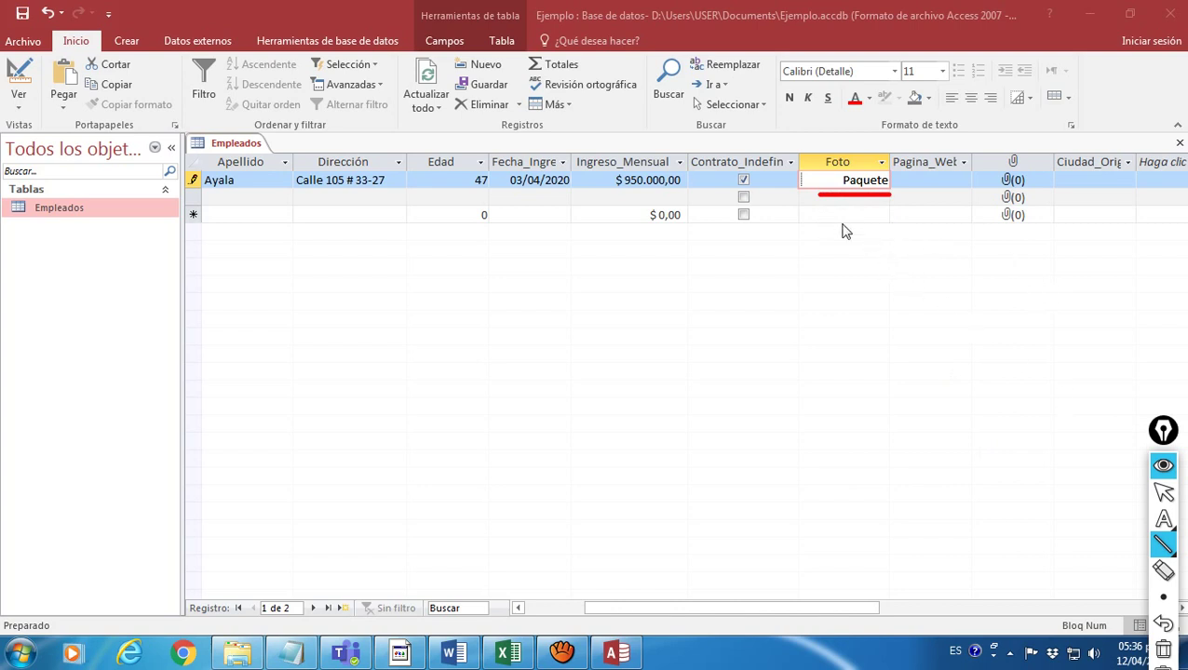
{"action": "left_click", "coordinate": [1164, 491]}
{"action": "mouse_move", "coordinate": [1162, 597]}
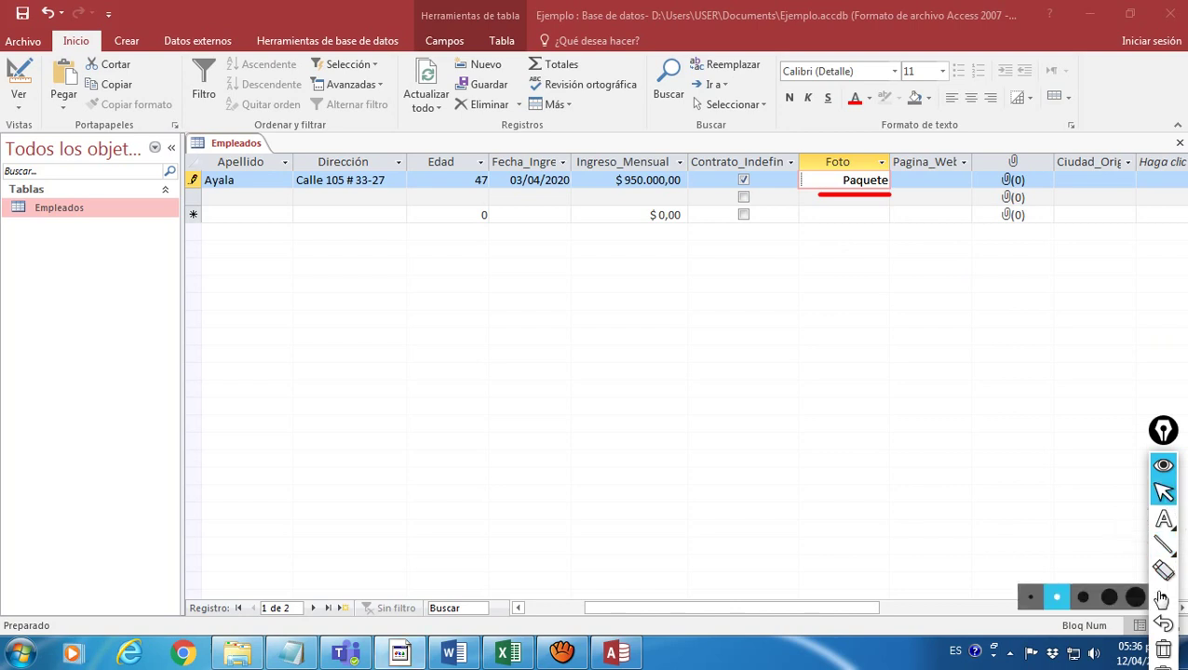
{"action": "left_click", "coordinate": [1162, 649]}
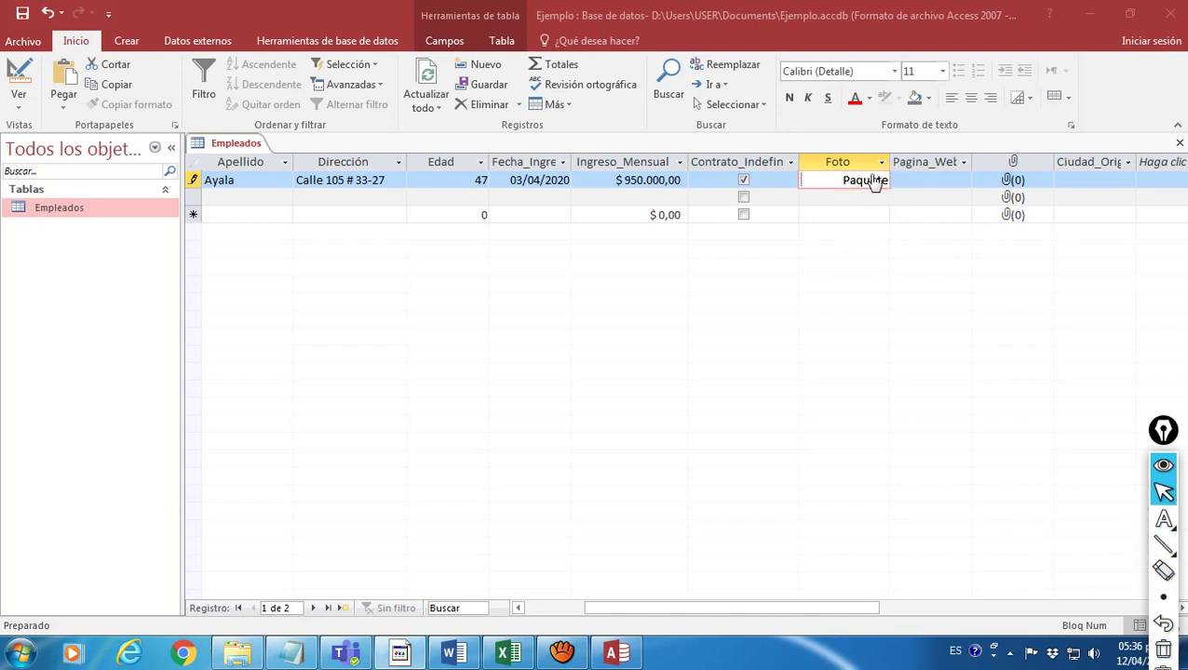
Open the picture embedded in the first record's Foto field to view it, and close the viewer.
{"action": "left_click", "coordinate": [914, 180]}
{"action": "left_click", "coordinate": [843, 181]}
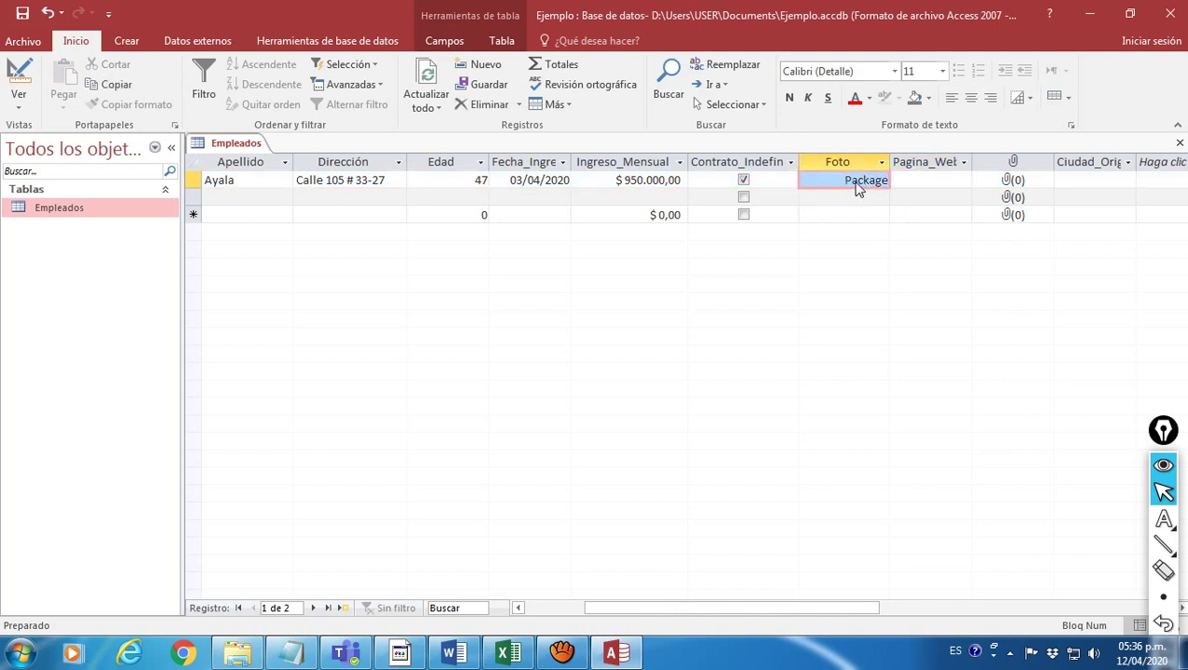
{"action": "double_click", "coordinate": [856, 184]}
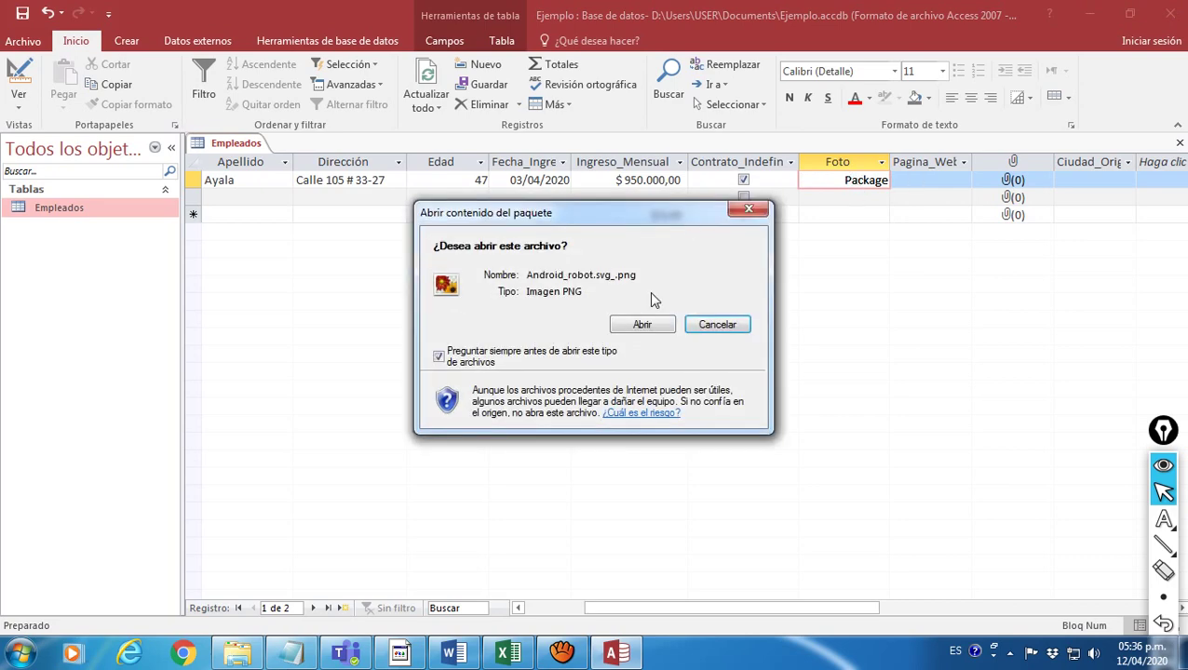
{"action": "left_click", "coordinate": [648, 325]}
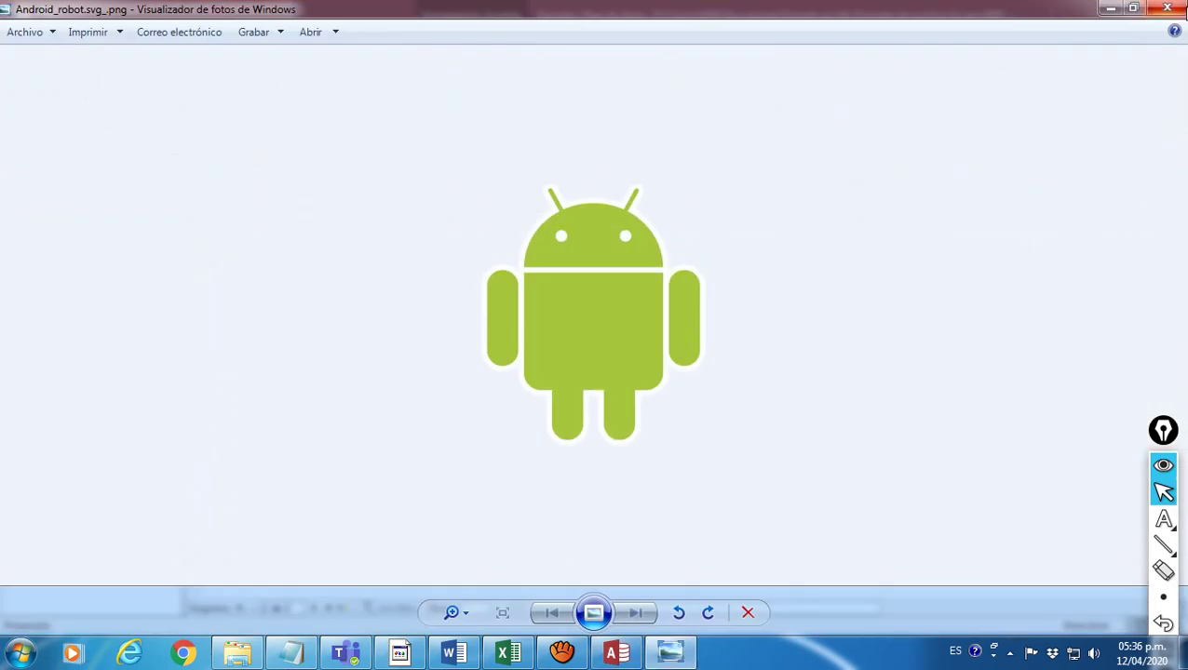
{"action": "left_click", "coordinate": [1182, 9]}
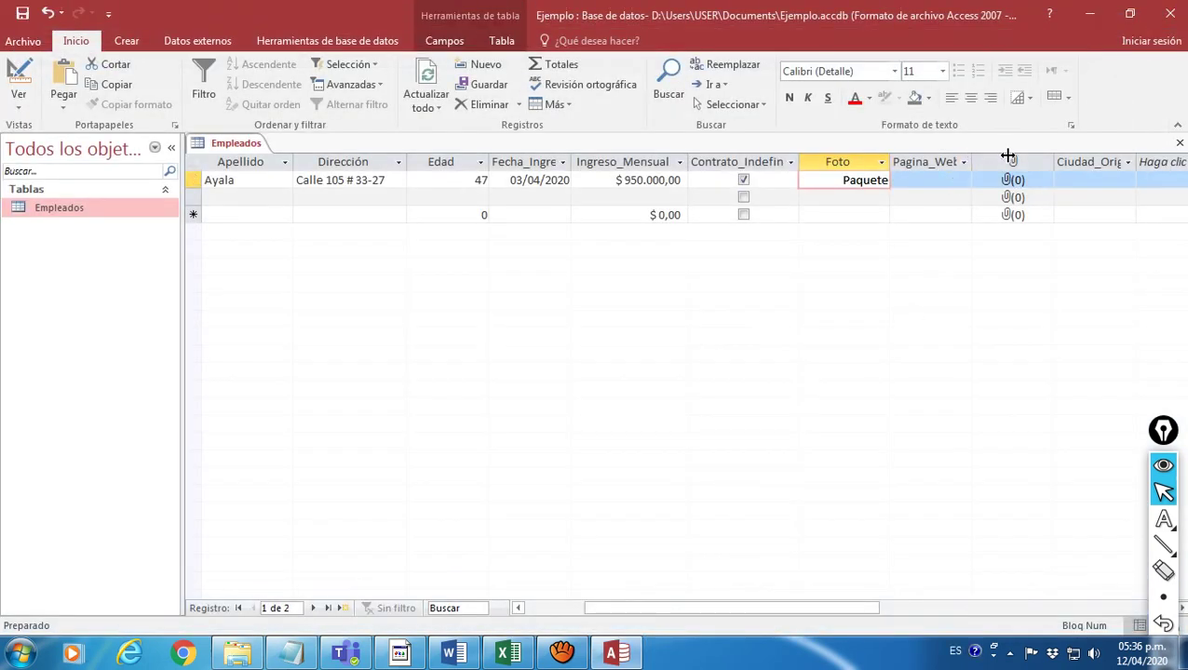
Widen the Pagina_Web column to show its full heading and save the Empleados table.
{"action": "left_click_drag", "start_coordinate": [974, 165], "coordinate": [1002, 159]}
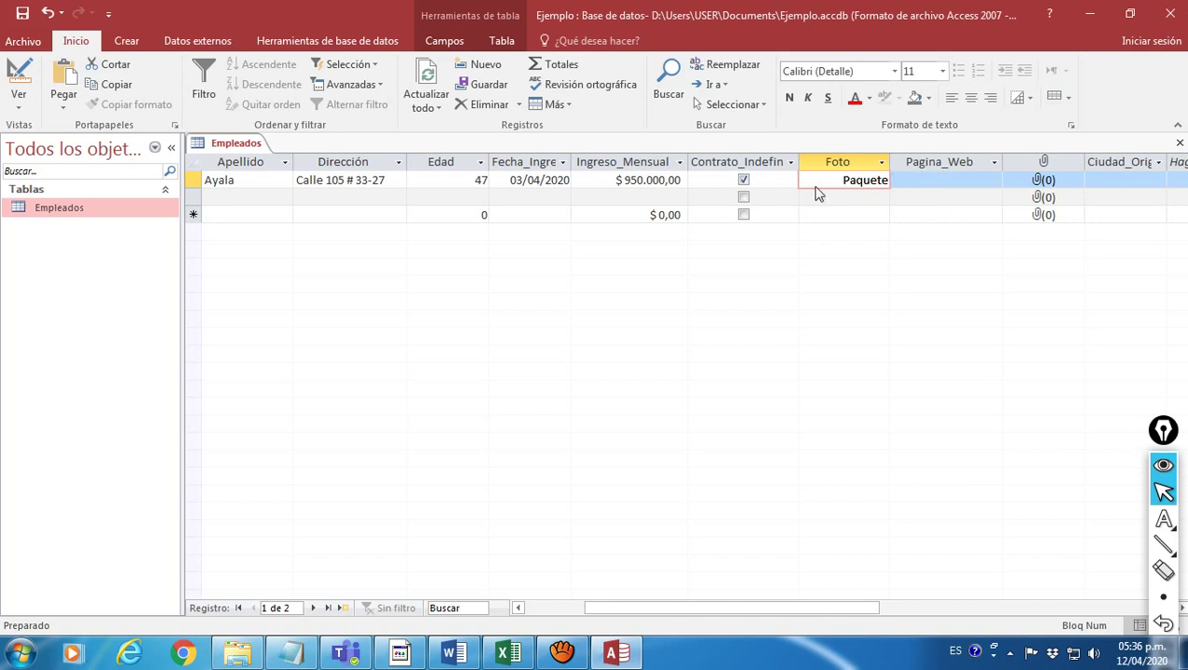
{"action": "left_click", "coordinate": [776, 182]}
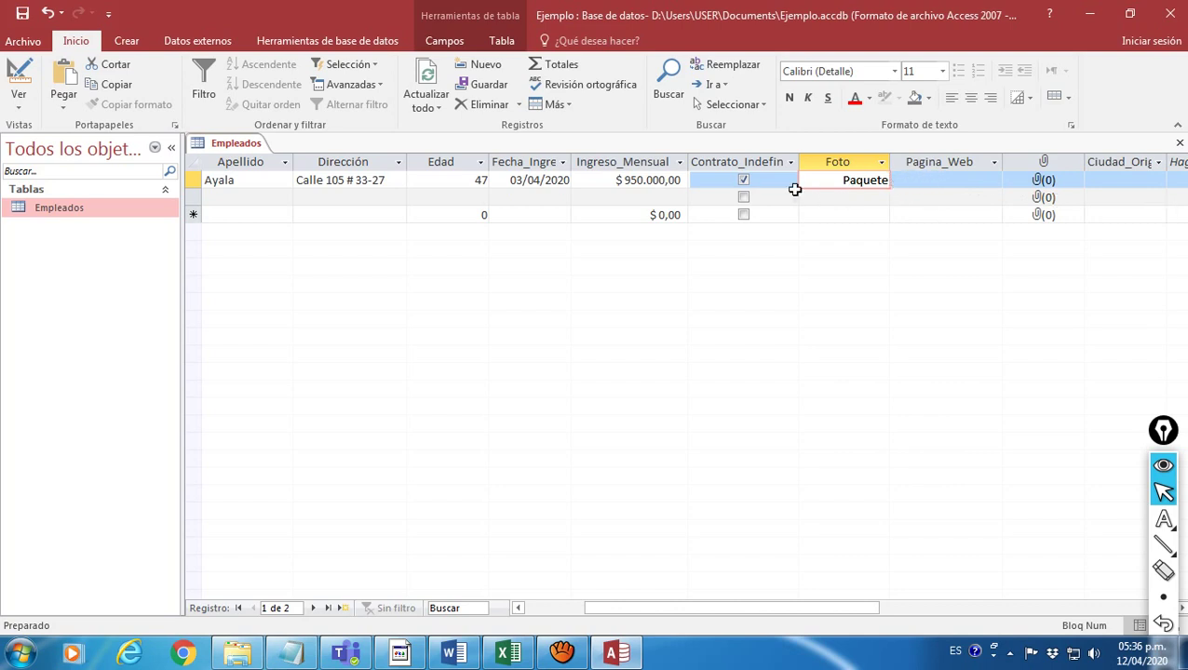
{"action": "left_click", "coordinate": [522, 197]}
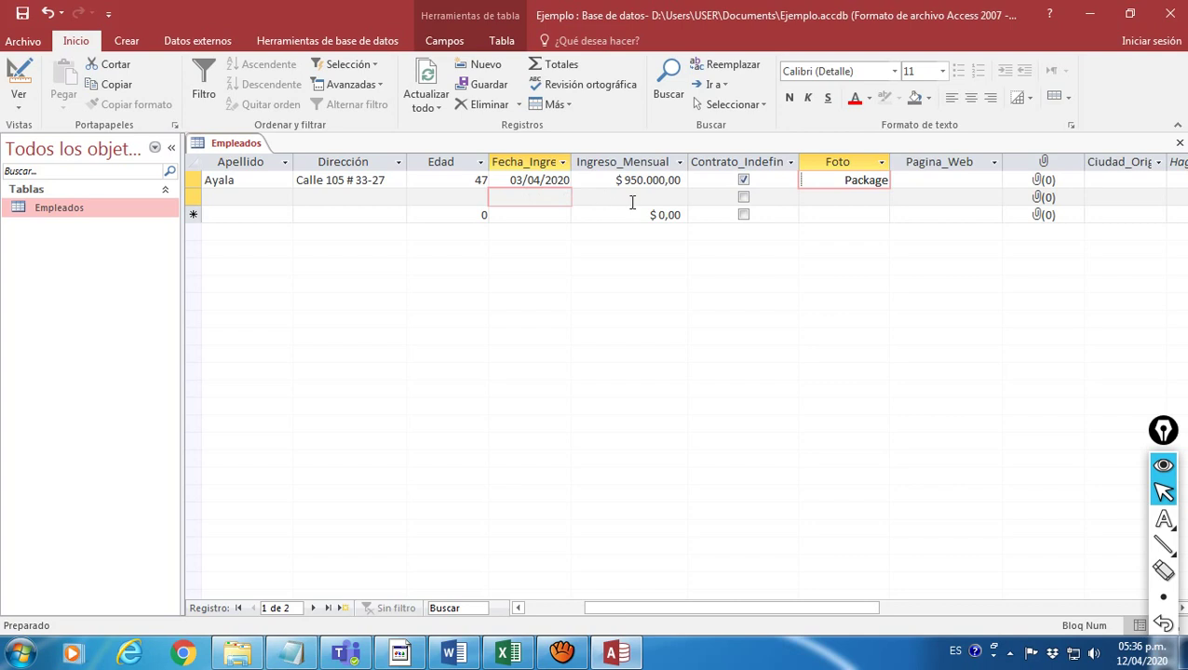
{"action": "left_click", "coordinate": [474, 193]}
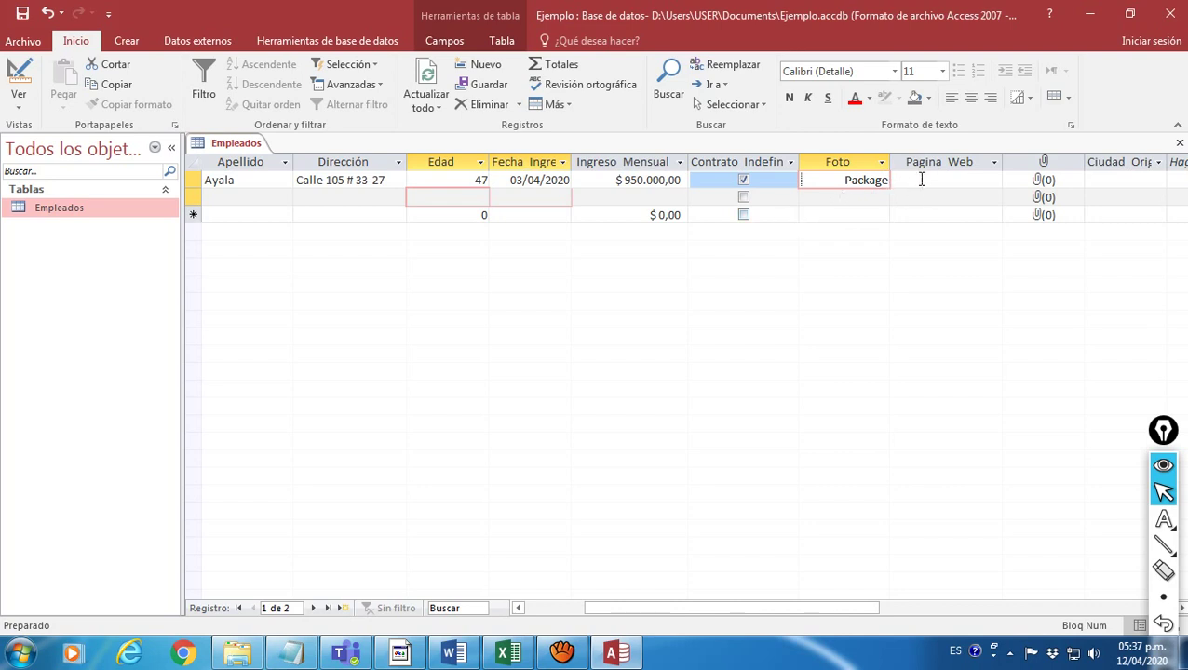
{"action": "left_click", "coordinate": [28, 15]}
Widen the Ciudad_Origen column until its full heading fits.
{"action": "left_click_drag", "start_coordinate": [867, 607], "coordinate": [919, 610]}
{"action": "left_click_drag", "start_coordinate": [960, 160], "coordinate": [984, 160]}
{"action": "left_click_drag", "start_coordinate": [822, 613], "coordinate": [759, 614]}
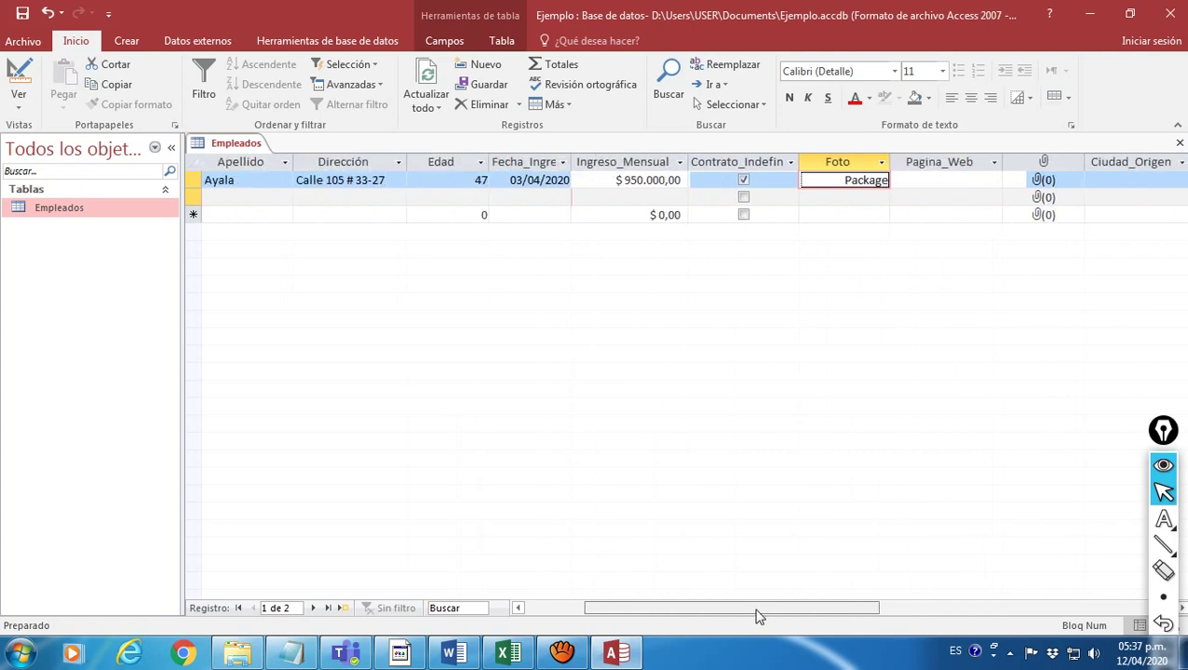
{"action": "left_click", "coordinate": [951, 179]}
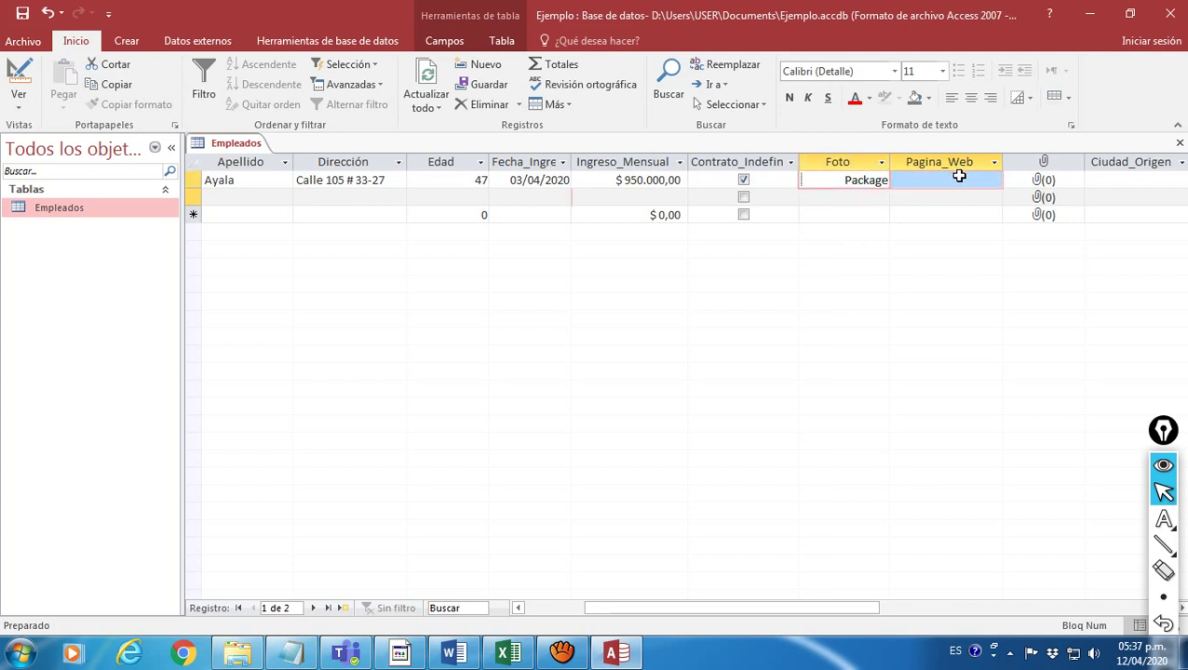
{"action": "left_click", "coordinate": [905, 181]}
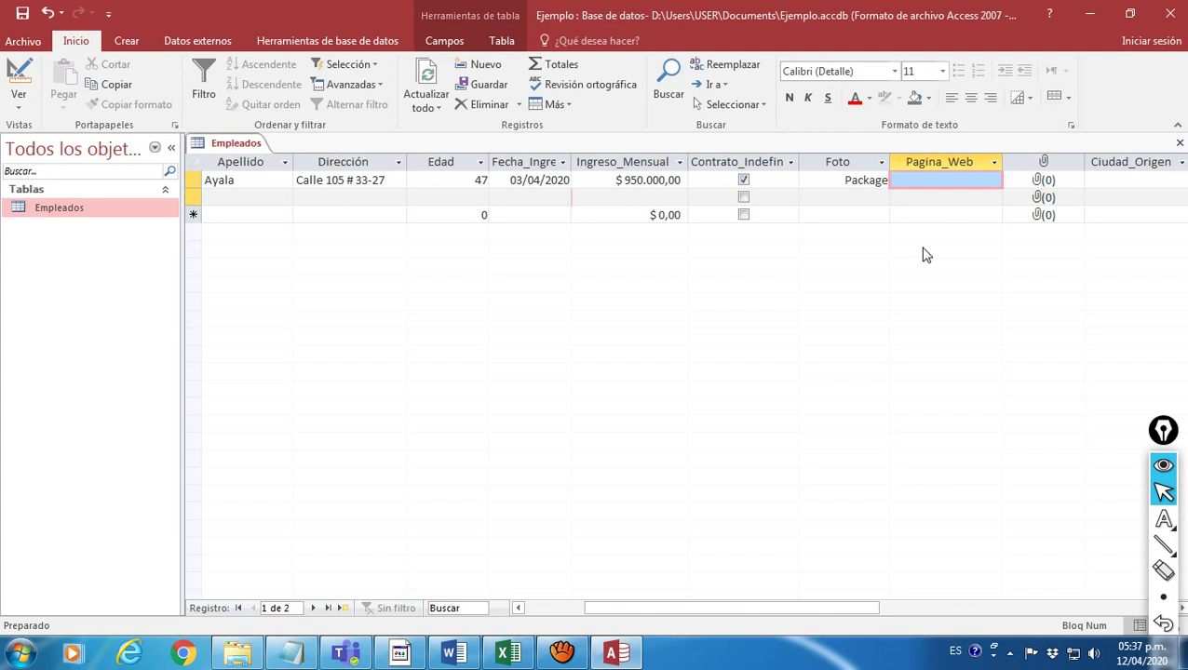
{"action": "type", "text": "www.goog"}
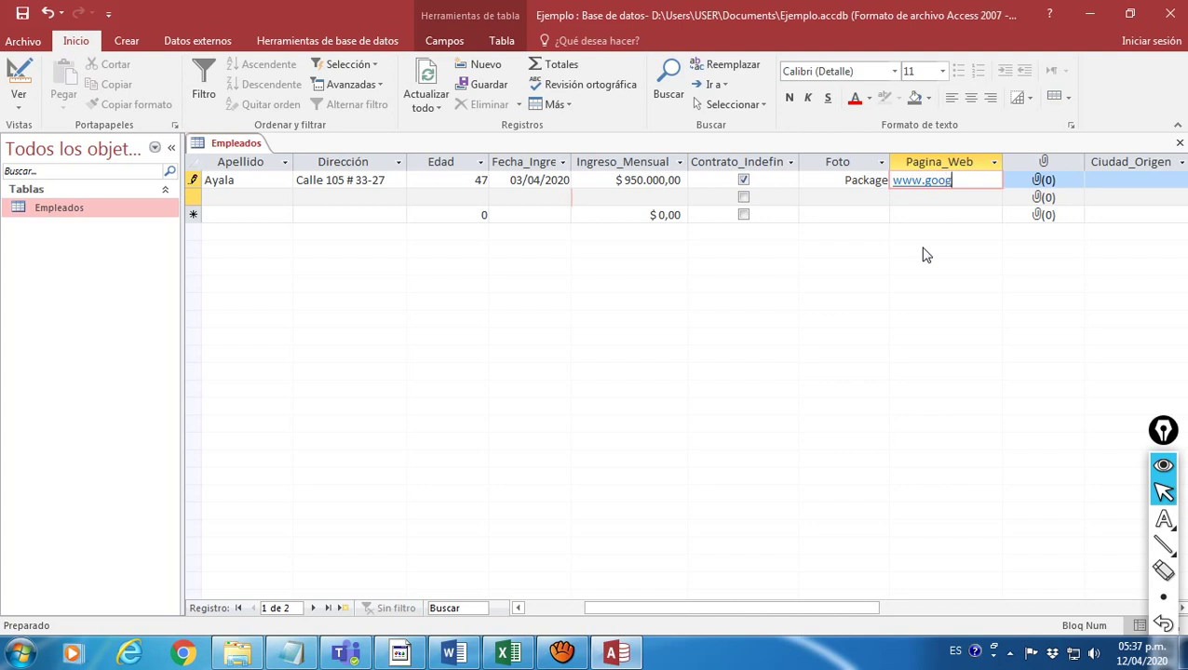
{"action": "type", "text": "le.com"}
{"action": "key", "text": "Tab"}
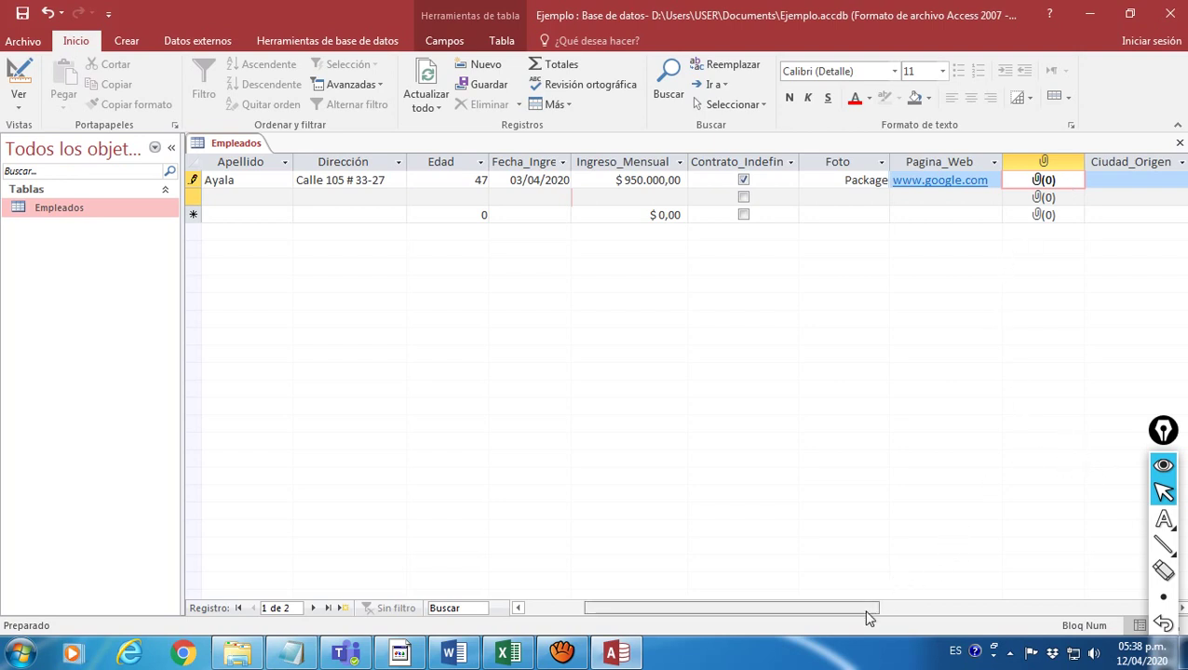
{"action": "left_click_drag", "start_coordinate": [866, 616], "coordinate": [944, 621]}
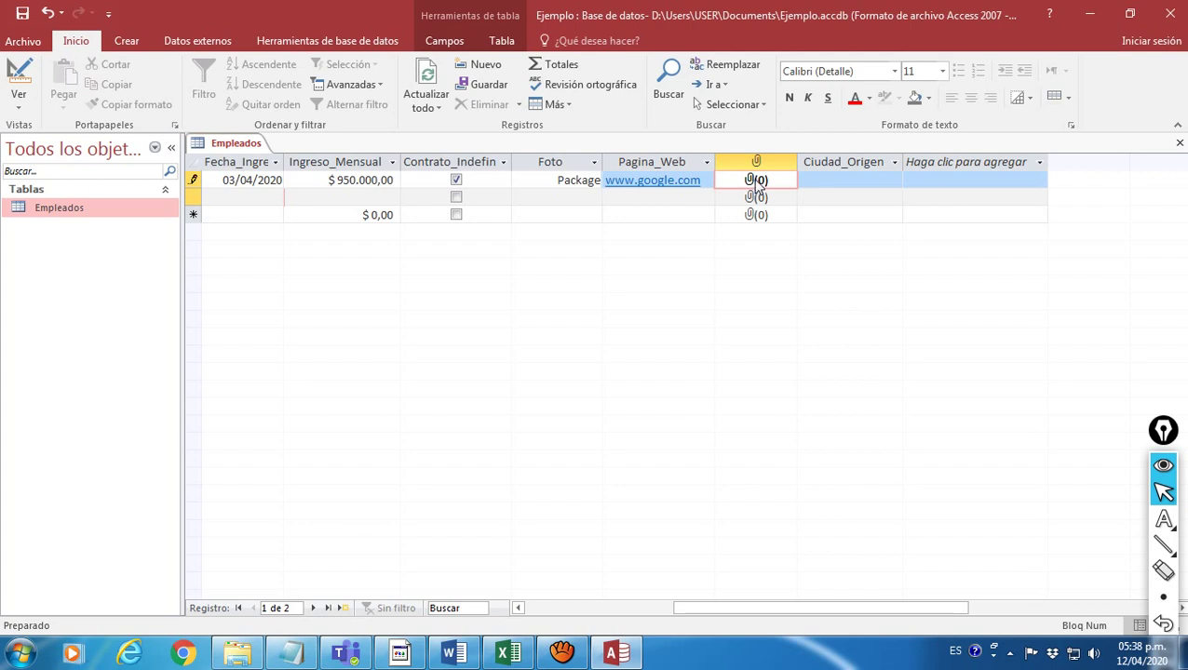
{"action": "left_click", "coordinate": [822, 181]}
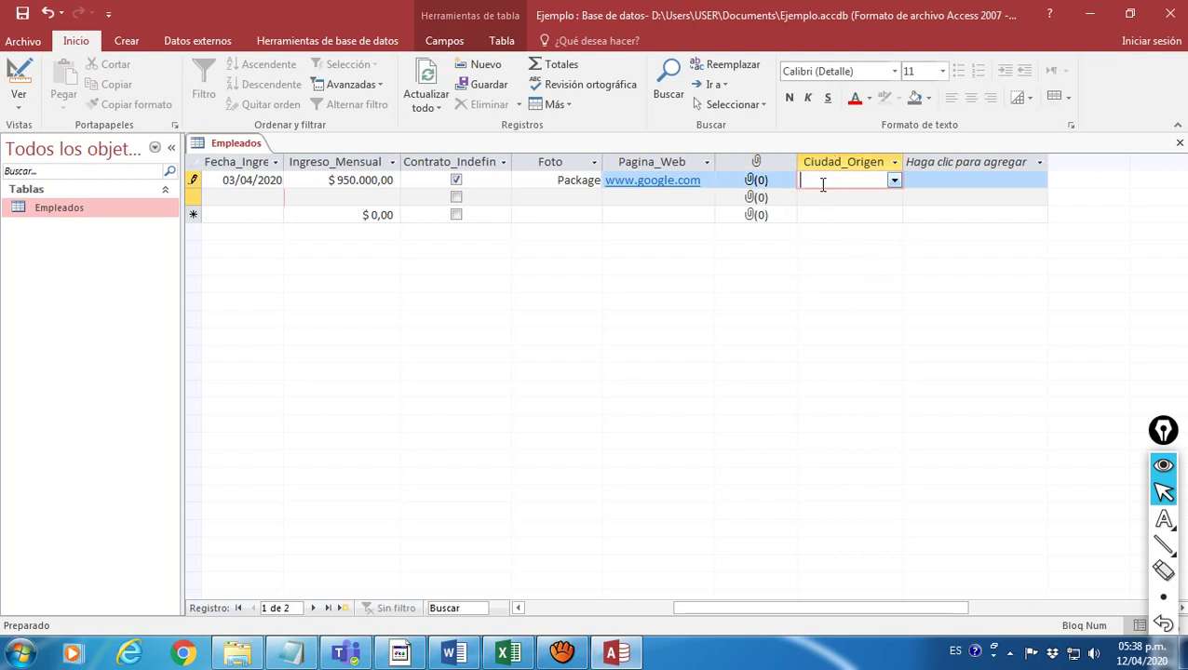
{"action": "left_click", "coordinate": [759, 182]}
{"action": "double_click", "coordinate": [761, 182]}
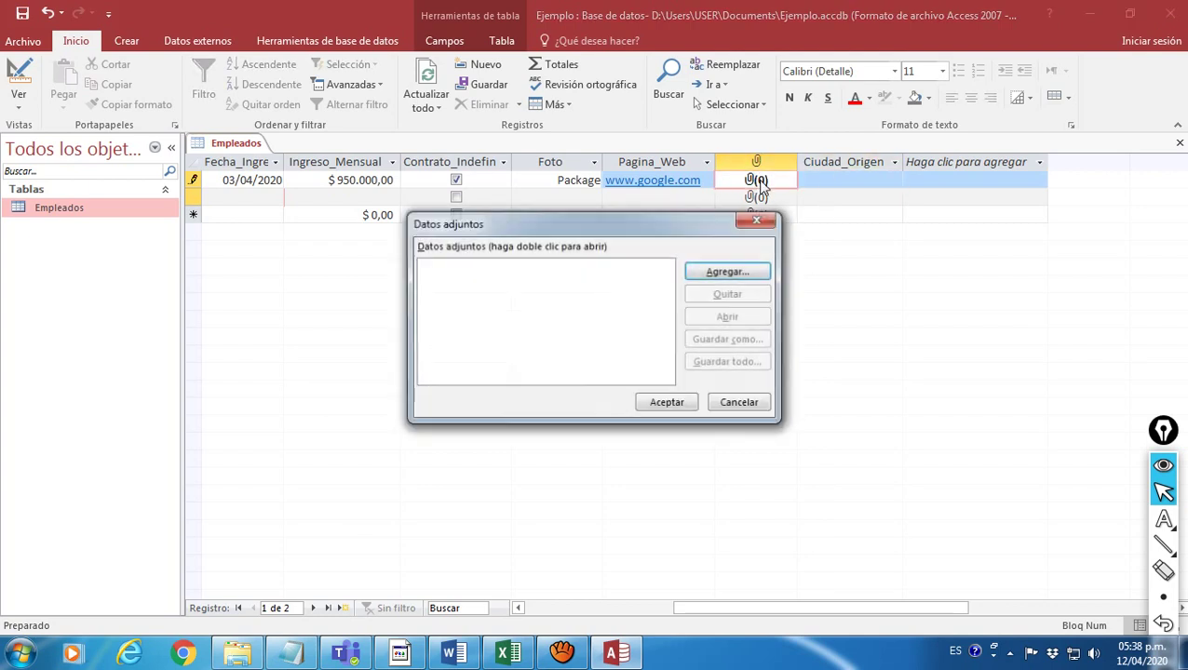
{"action": "left_click", "coordinate": [764, 222]}
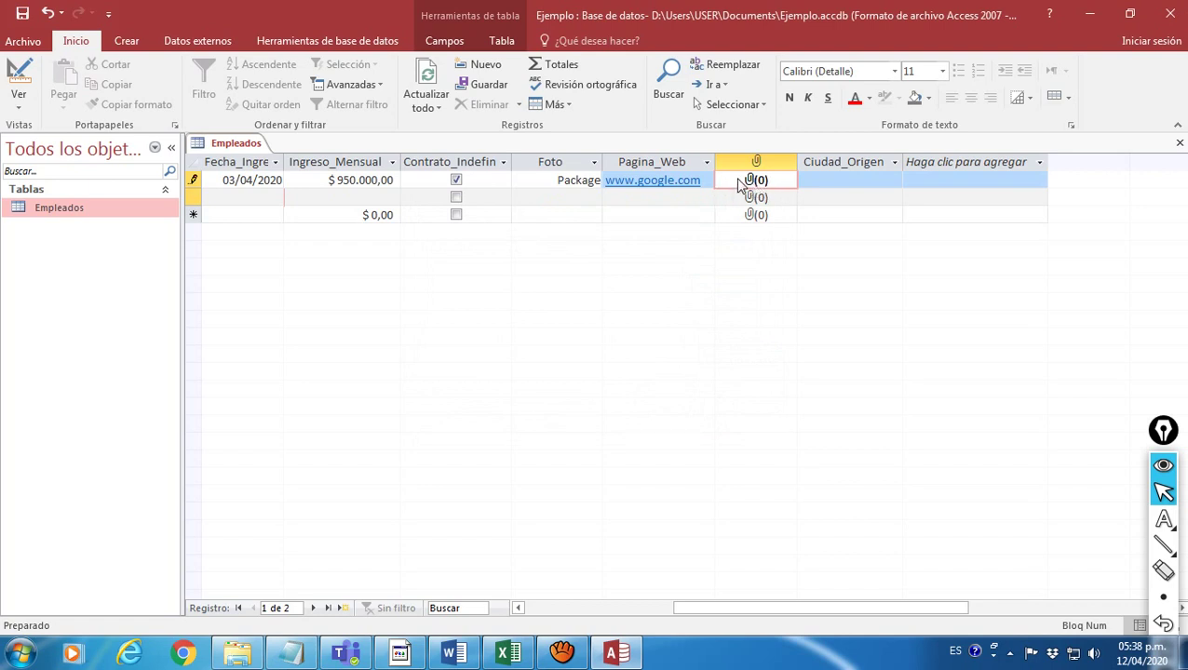
Attach Diagrama de Gantt Básico.xlsx from the Downloads folder to the first employee record's attachment field.
{"action": "double_click", "coordinate": [755, 182]}
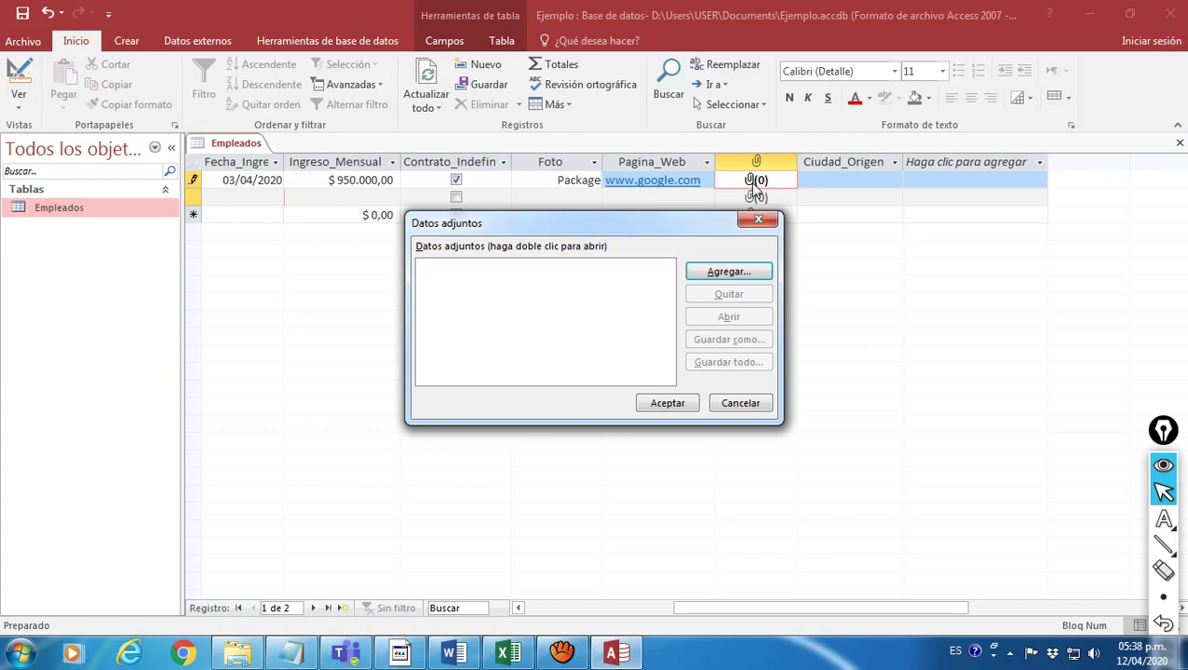
{"action": "left_click", "coordinate": [717, 272]}
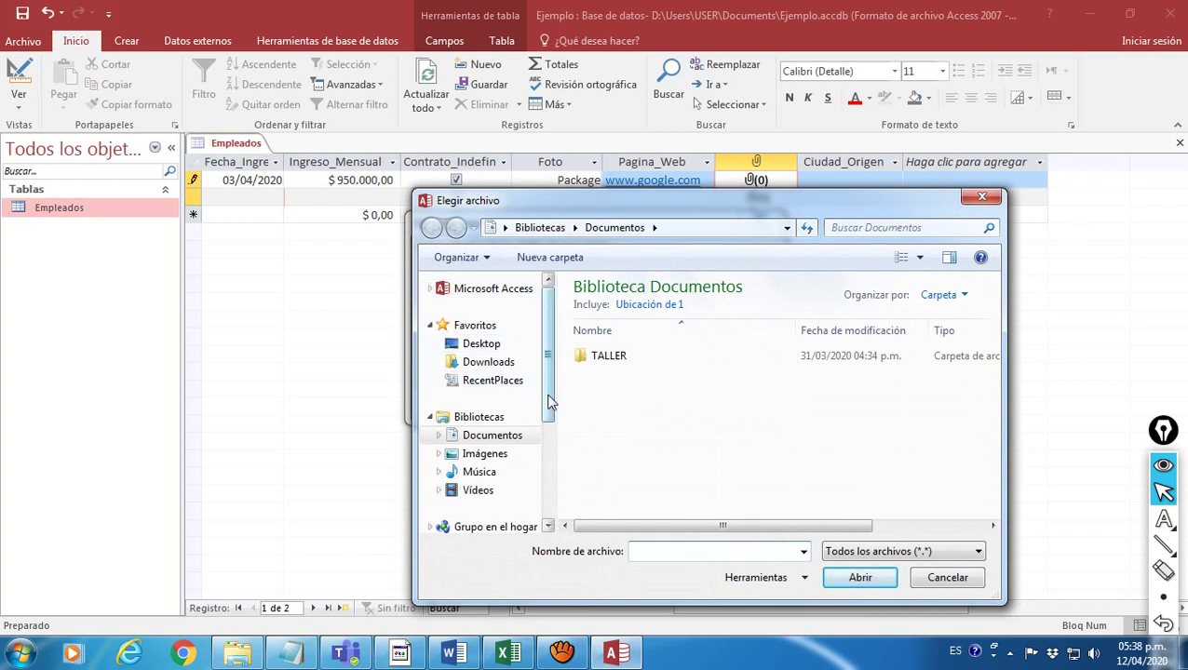
{"action": "left_click_drag", "start_coordinate": [549, 405], "coordinate": [549, 376]}
{"action": "left_click", "coordinate": [504, 369]}
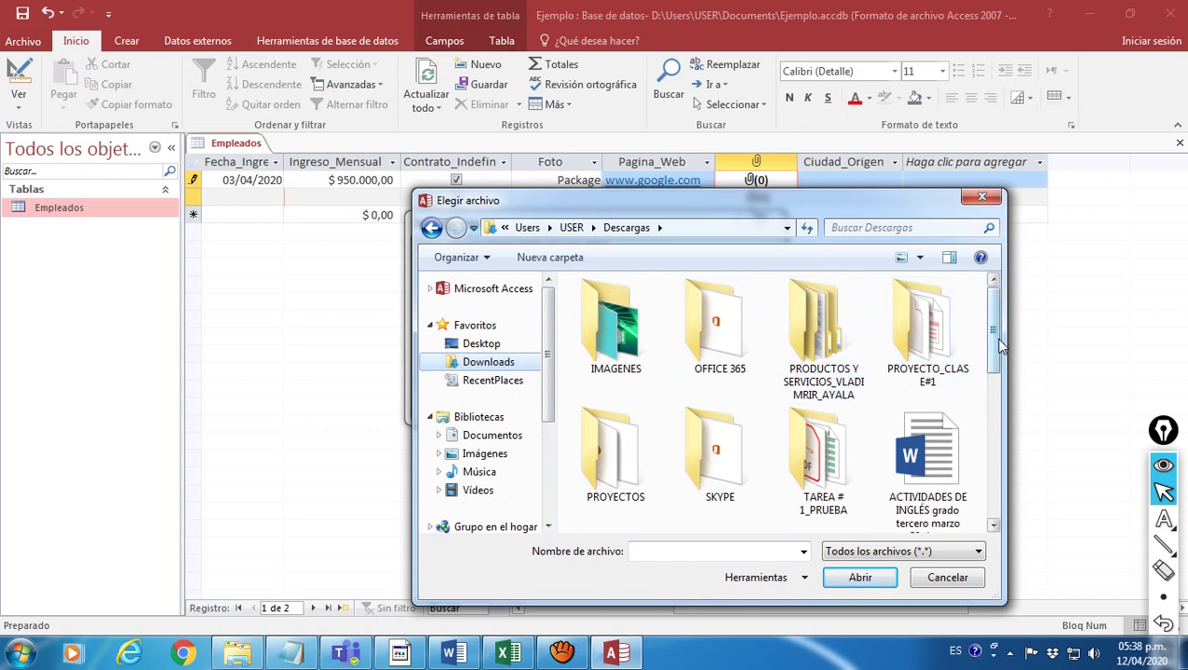
{"action": "left_click_drag", "start_coordinate": [997, 346], "coordinate": [998, 405]}
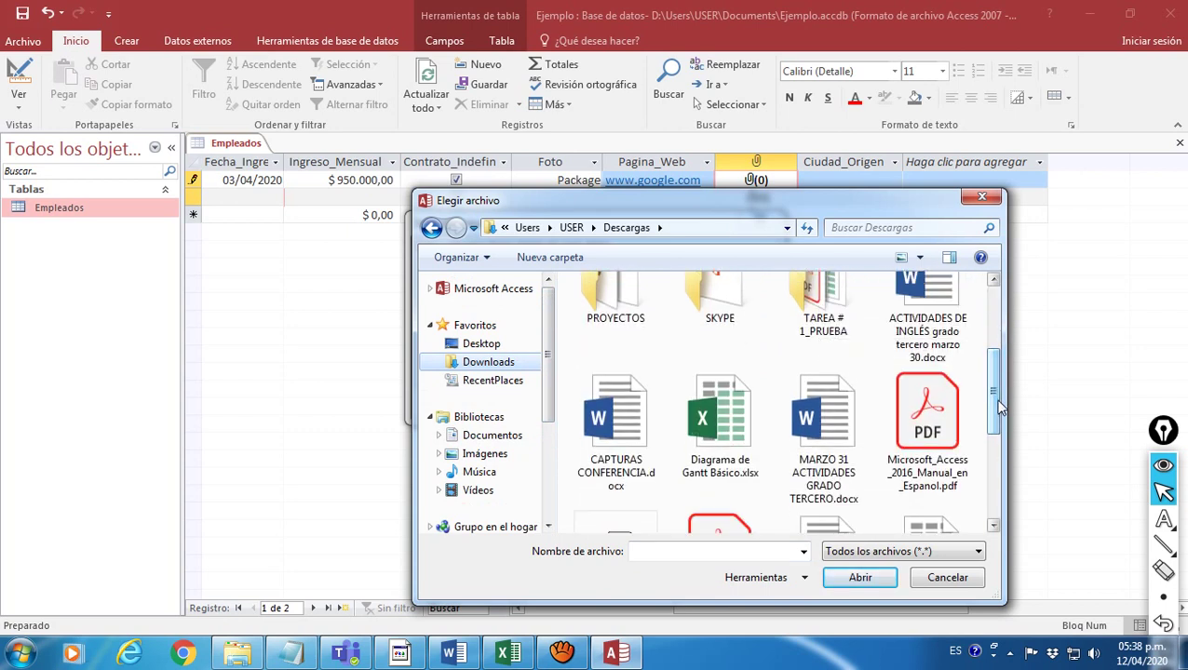
{"action": "left_click", "coordinate": [732, 402]}
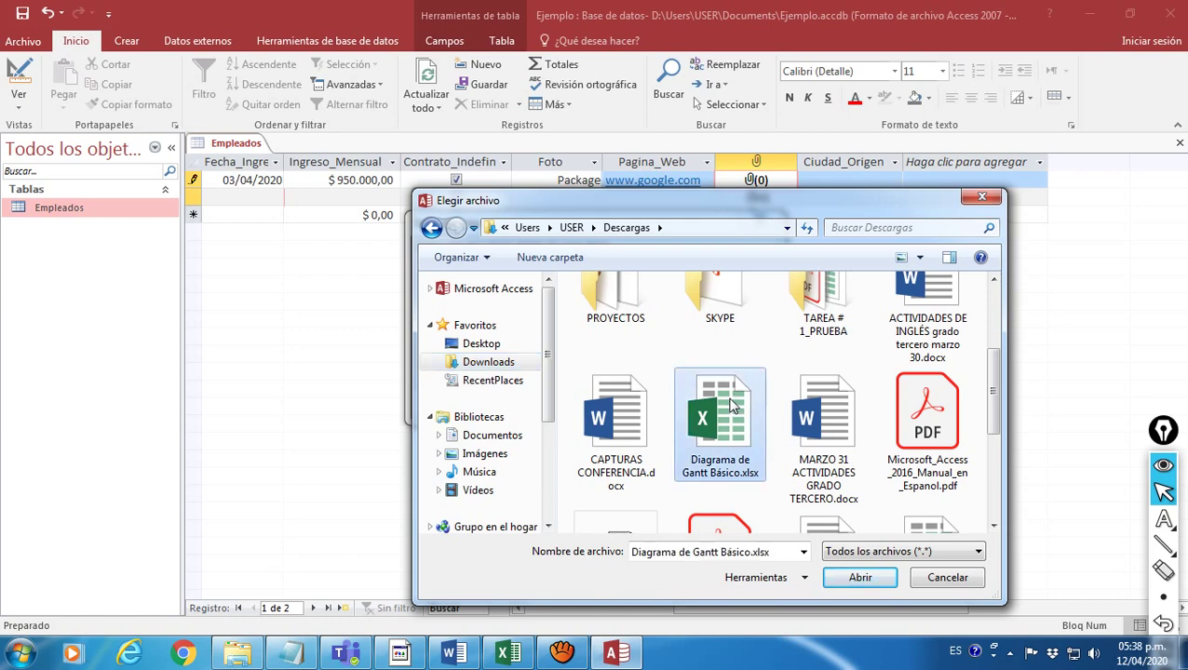
{"action": "left_click", "coordinate": [882, 580]}
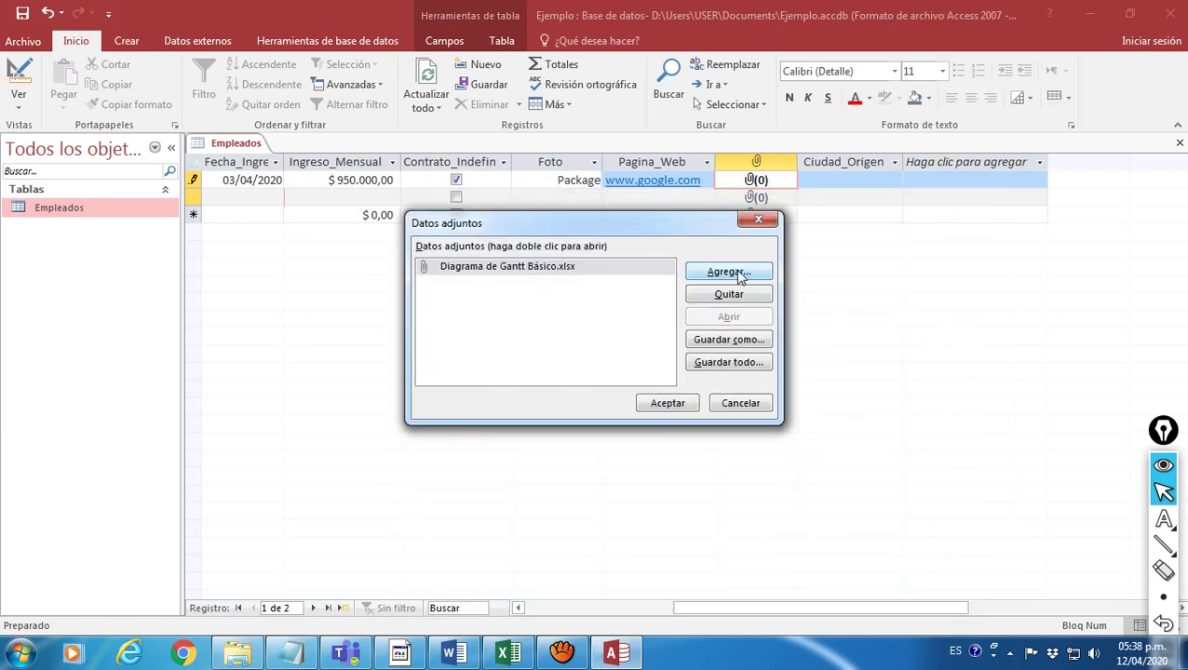
Add NOTIFICACIÓN DE TALLERES PENDIENTES.docx as another attachment of the first record and accept the attachments.
{"action": "left_click", "coordinate": [732, 273]}
{"action": "left_click_drag", "start_coordinate": [993, 371], "coordinate": [992, 474]}
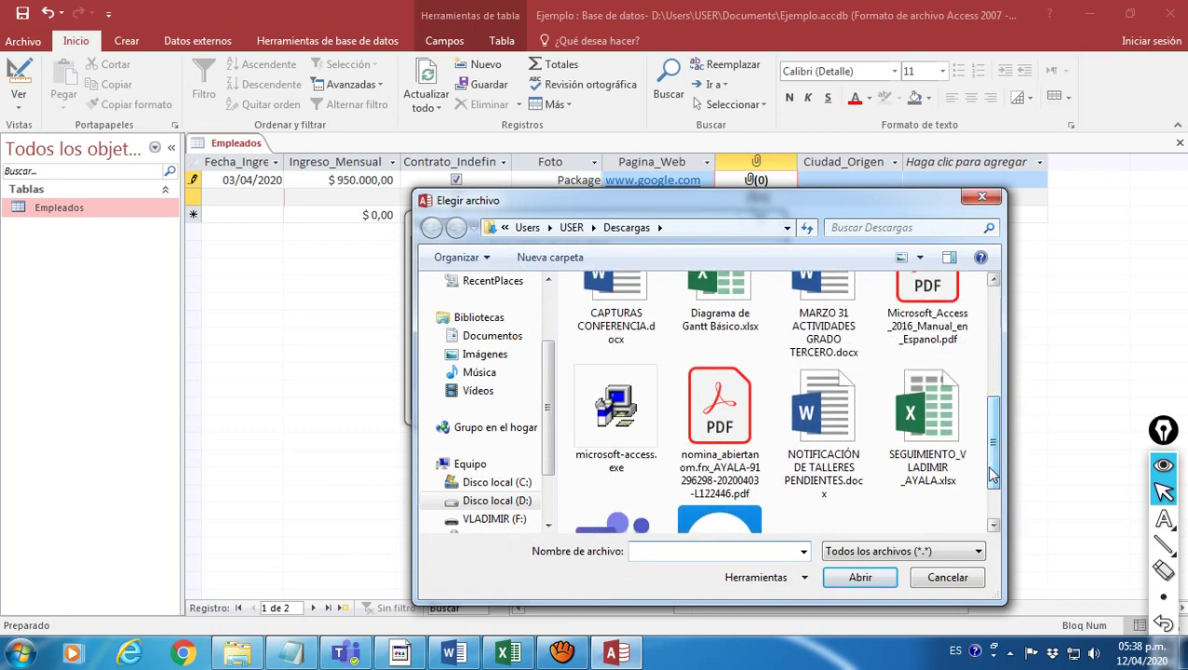
{"action": "left_click", "coordinate": [827, 424]}
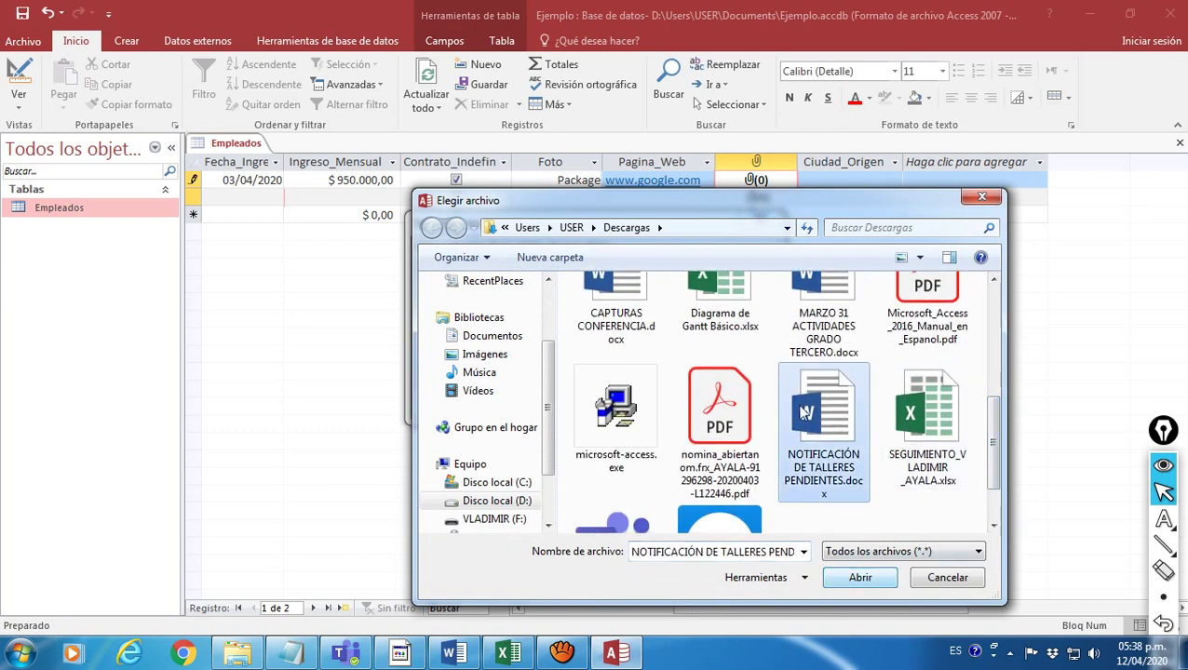
{"action": "left_click", "coordinate": [859, 578]}
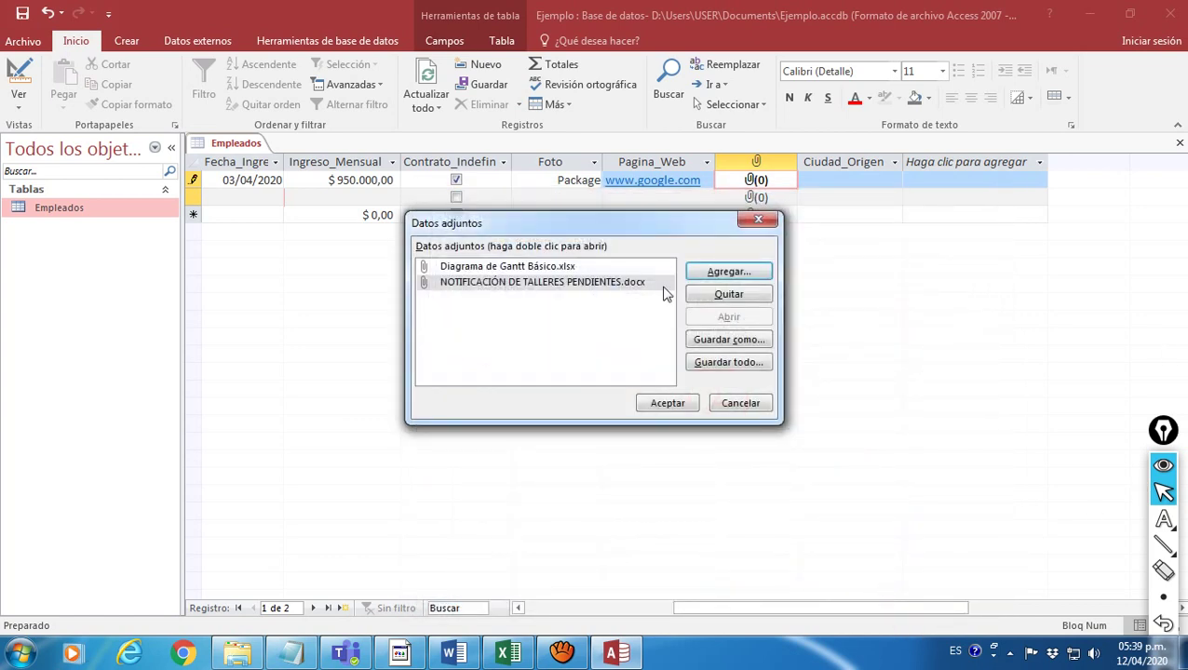
{"action": "left_click", "coordinate": [666, 407]}
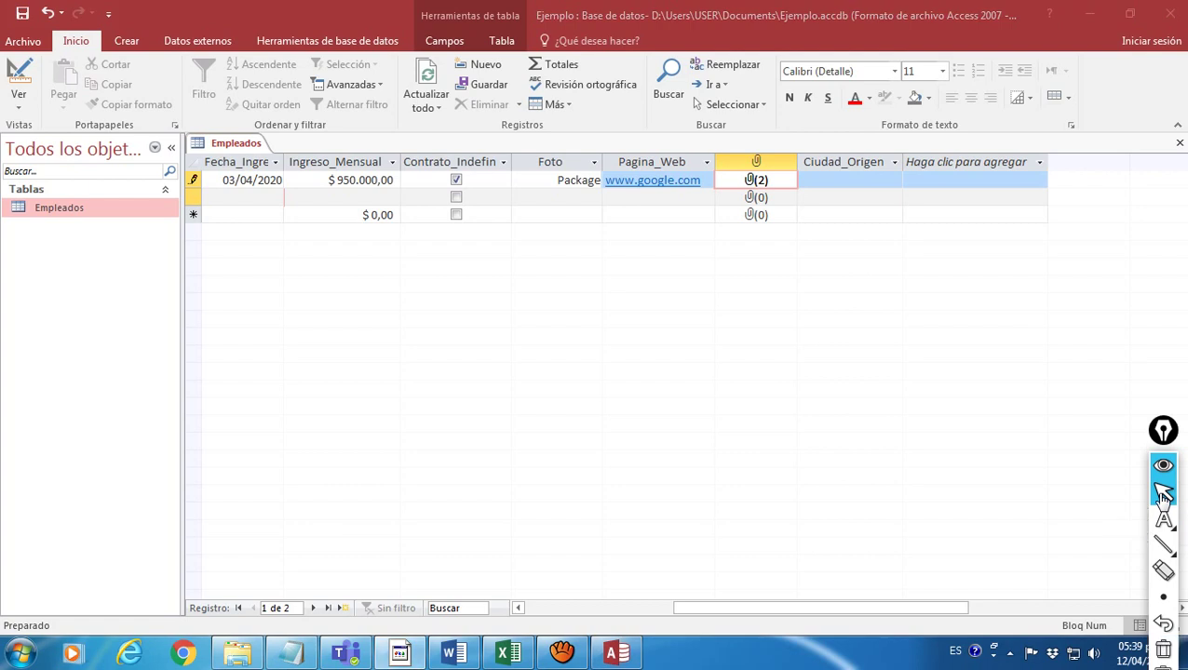
Draw an arrow annotation pointing at the first record's attachment cell, then clear it and return to the normal pointer.
{"action": "left_click", "coordinate": [1163, 544]}
{"action": "left_click", "coordinate": [1132, 545]}
{"action": "left_click_drag", "start_coordinate": [796, 354], "coordinate": [749, 184]}
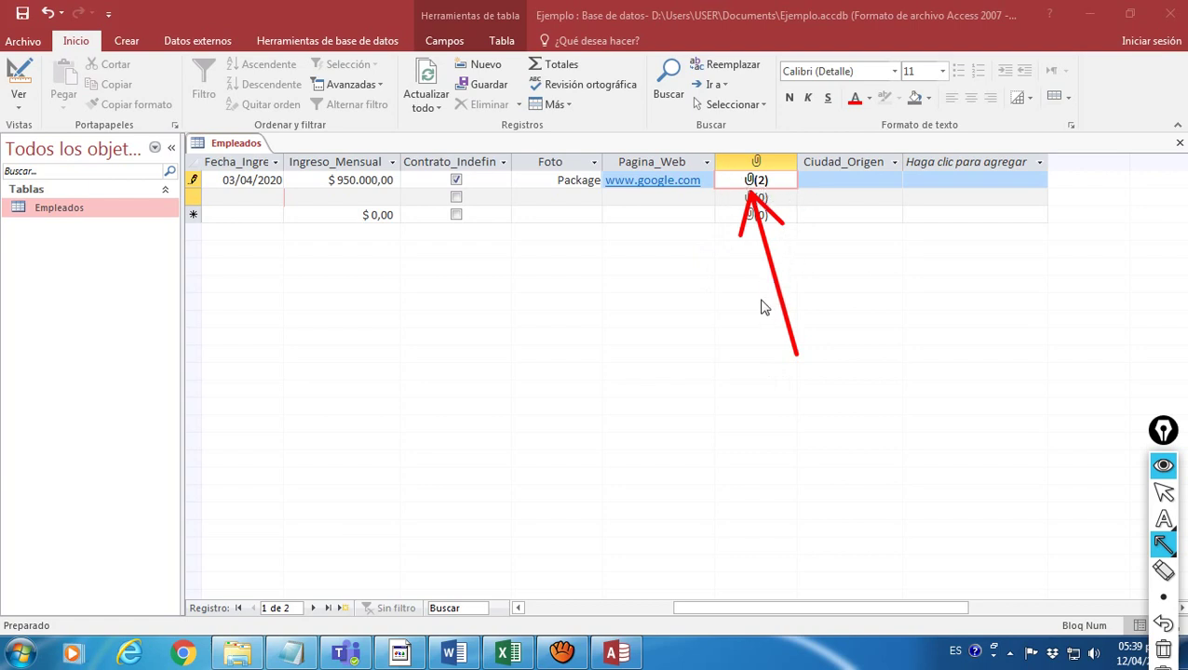
{"action": "left_click", "coordinate": [1163, 544]}
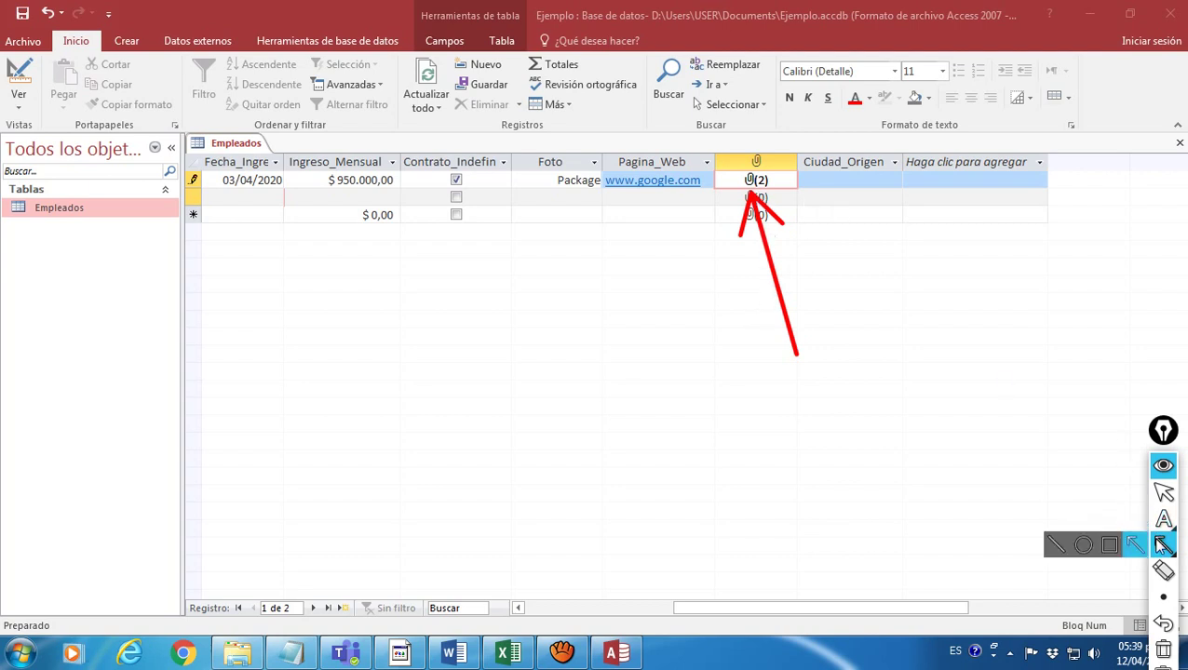
{"action": "left_click", "coordinate": [1163, 649]}
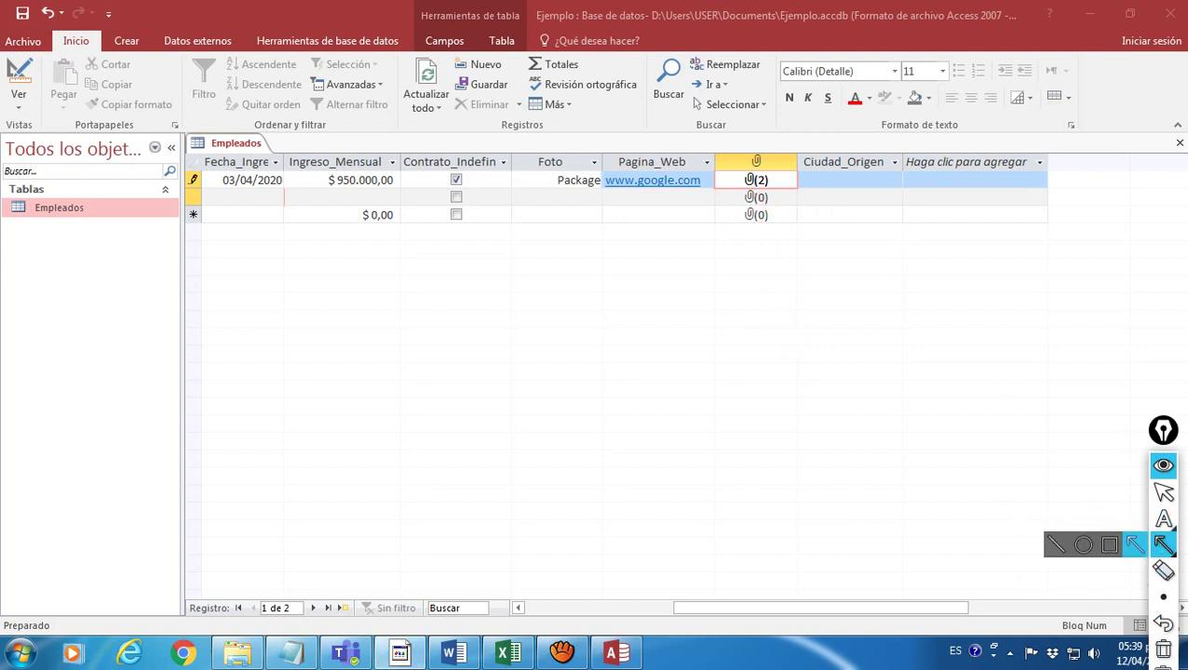
{"action": "left_click", "coordinate": [1163, 492]}
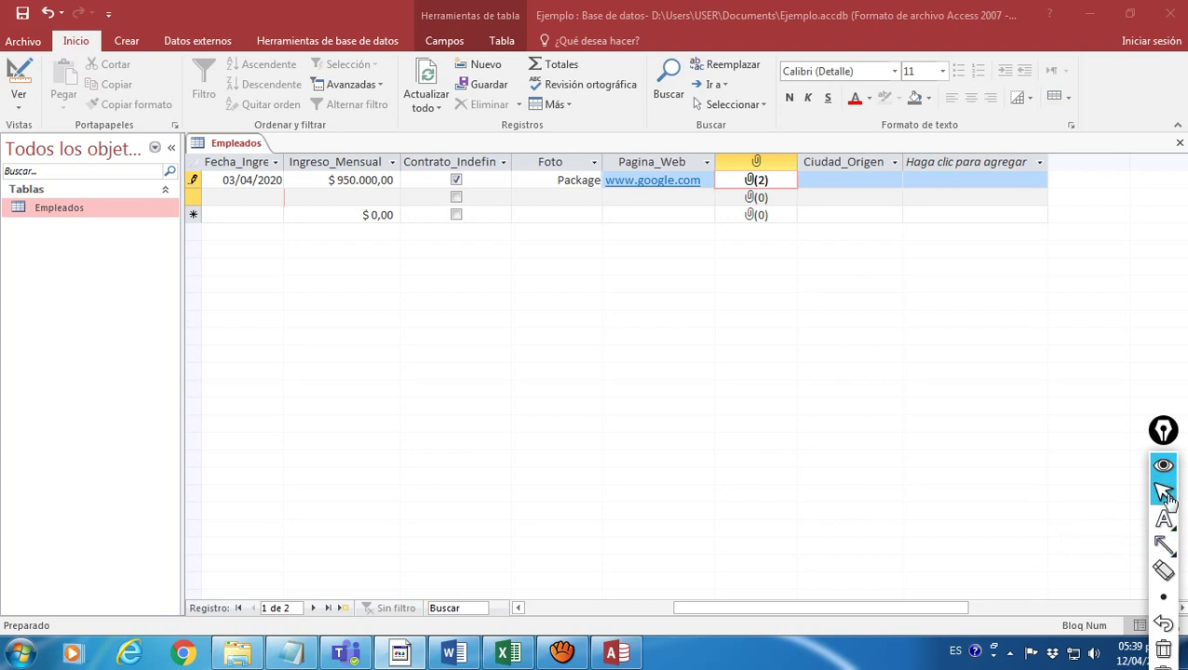
Choose Bucaramanga as the Ciudad_Origen of the first record and move on to the second record.
{"action": "left_click", "coordinate": [833, 183]}
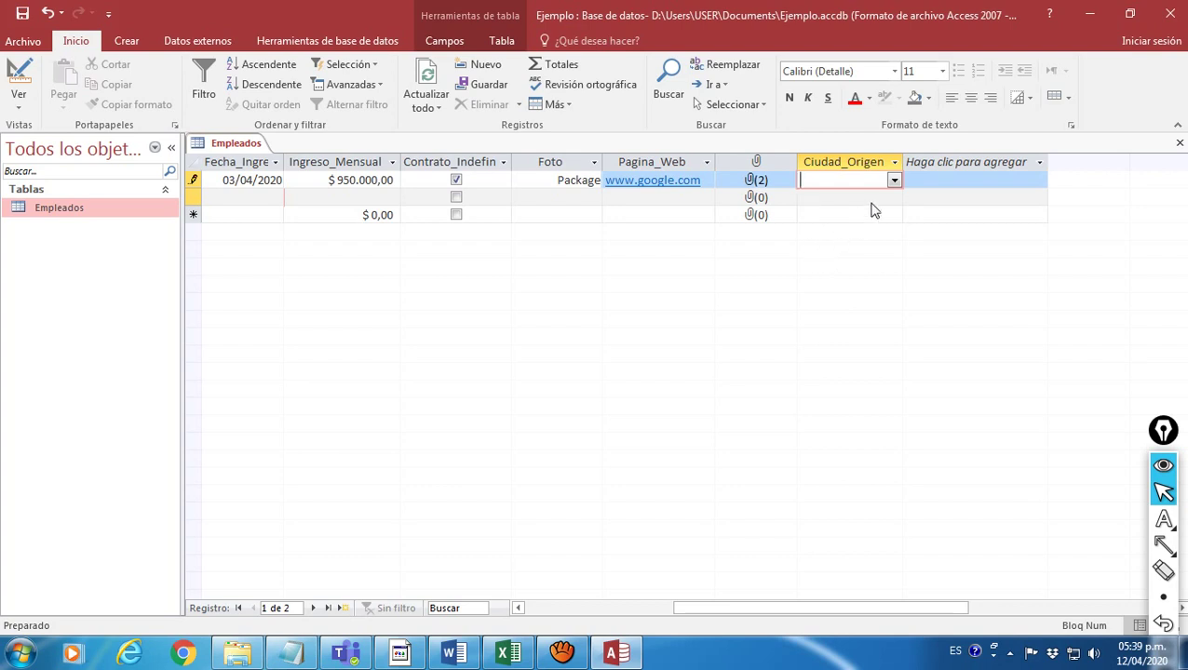
{"action": "left_click", "coordinate": [894, 181]}
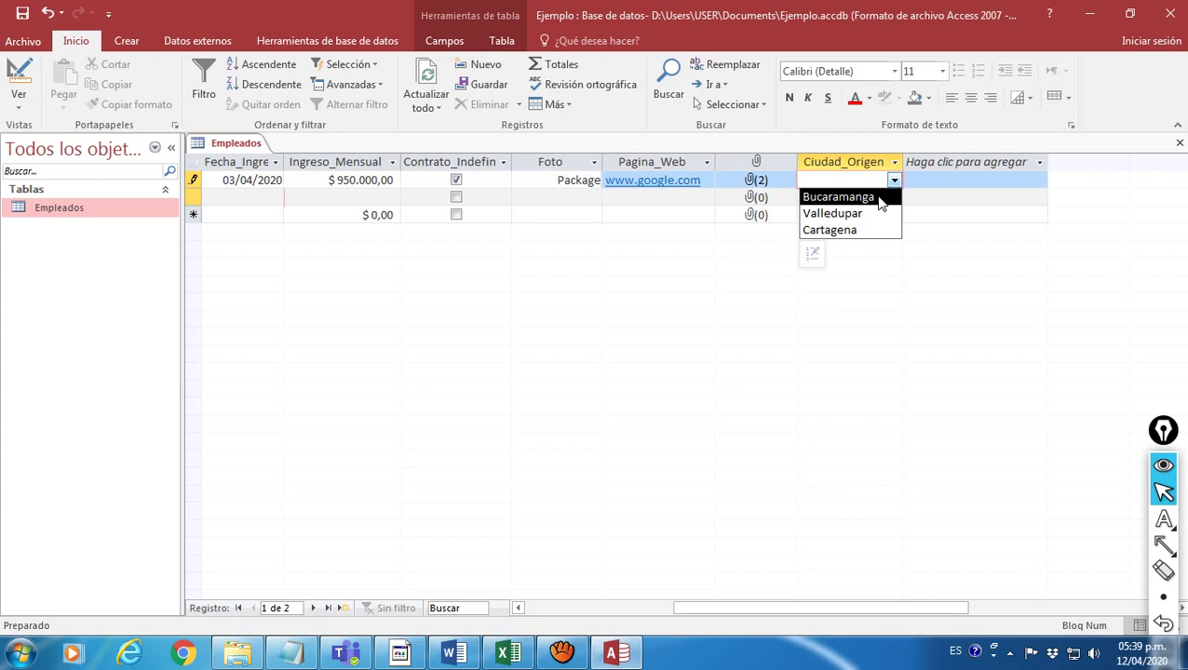
{"action": "left_click", "coordinate": [837, 197]}
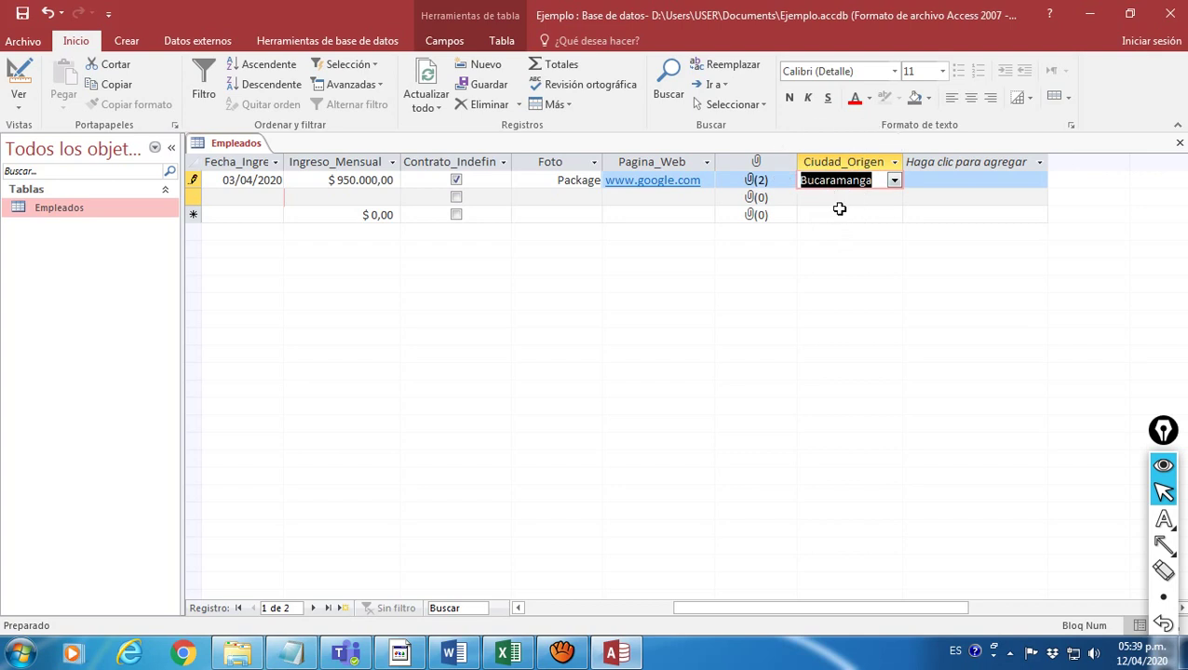
{"action": "key", "text": "Tab"}
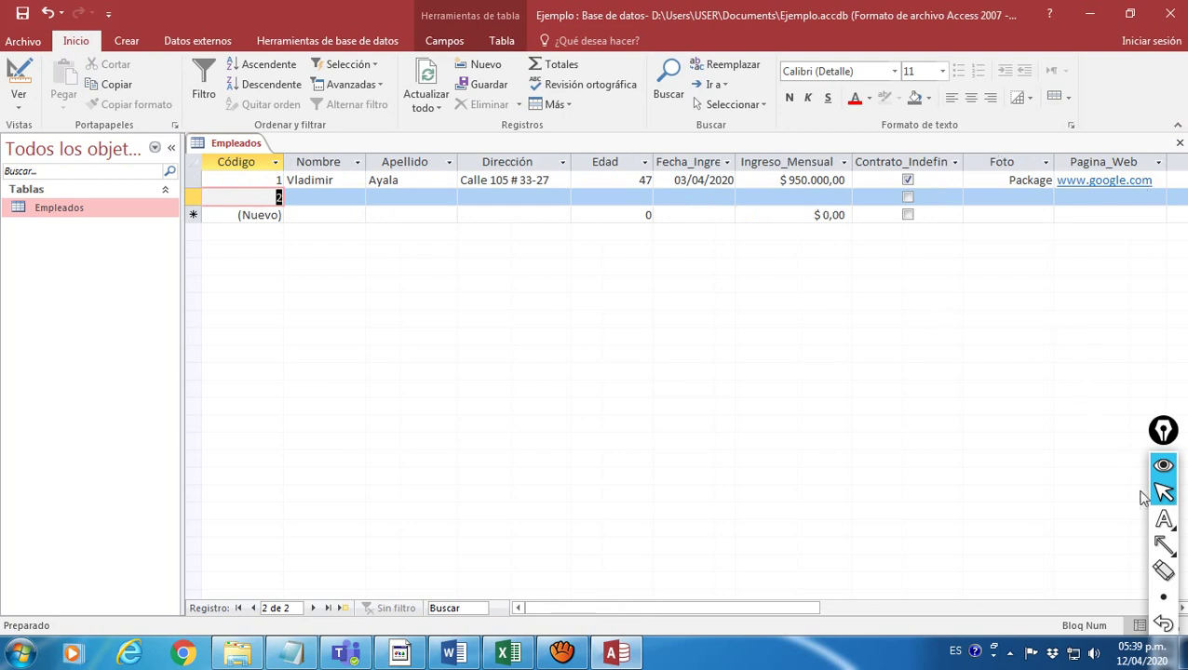
Mark the second record's Código value with an arrow and a line underneath it.
{"action": "left_click", "coordinate": [1163, 545]}
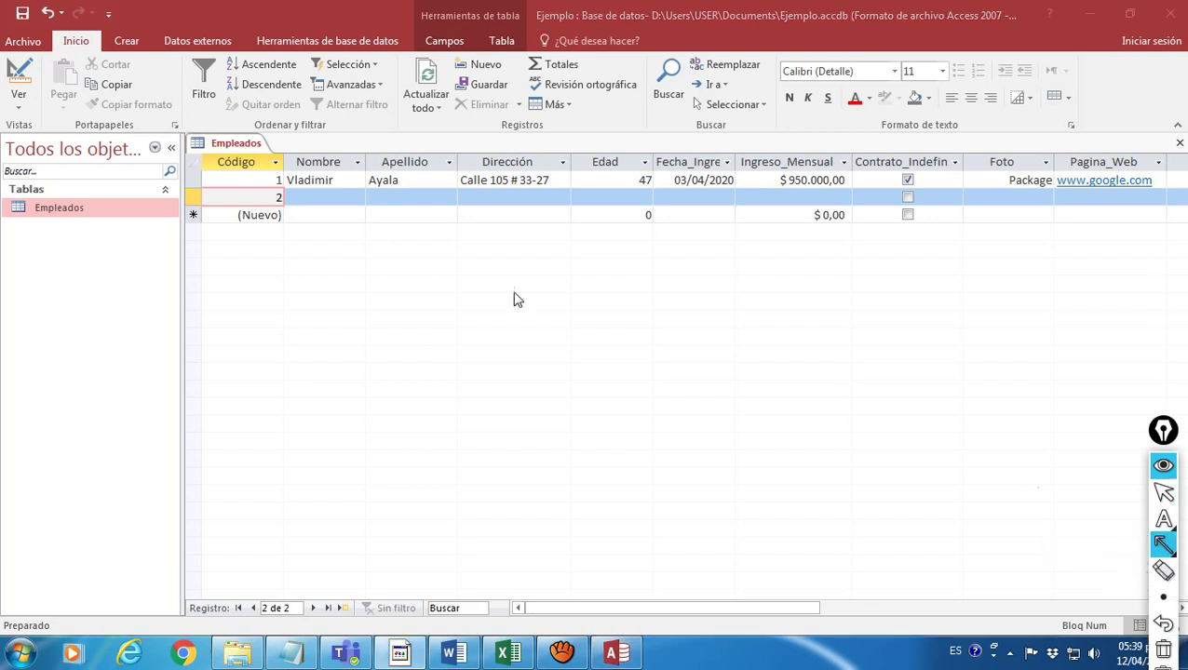
{"action": "left_click_drag", "start_coordinate": [490, 346], "coordinate": [287, 204]}
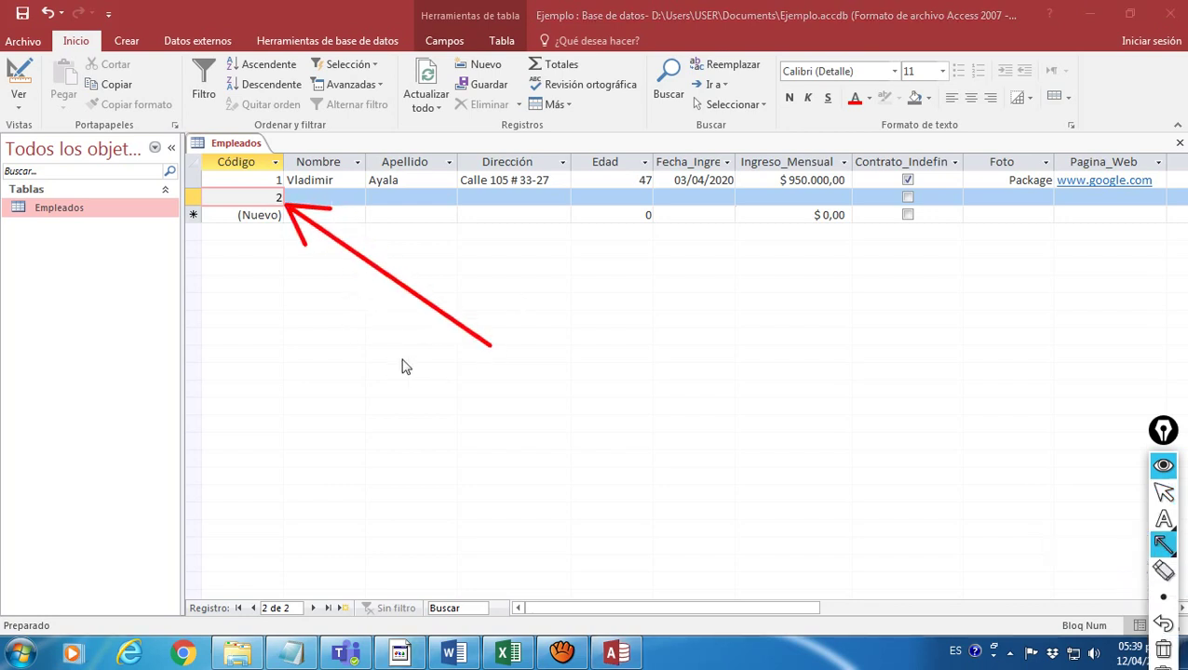
{"action": "mouse_move", "coordinate": [1160, 545]}
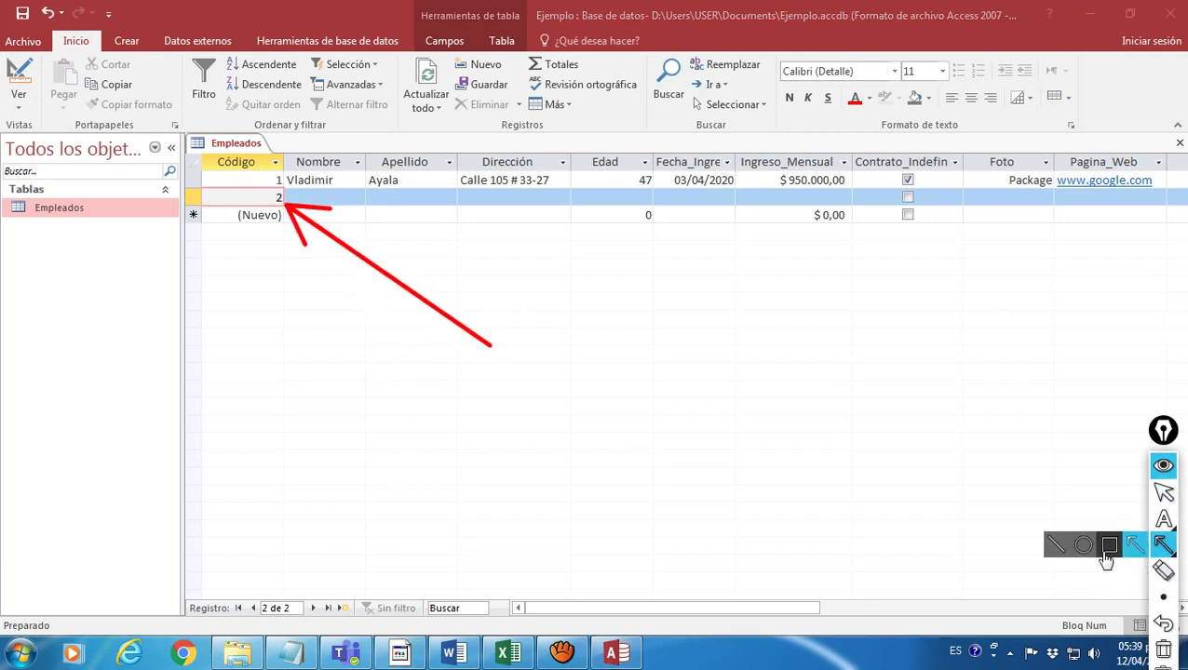
{"action": "left_click", "coordinate": [1061, 550]}
{"action": "left_click_drag", "start_coordinate": [209, 206], "coordinate": [275, 214]}
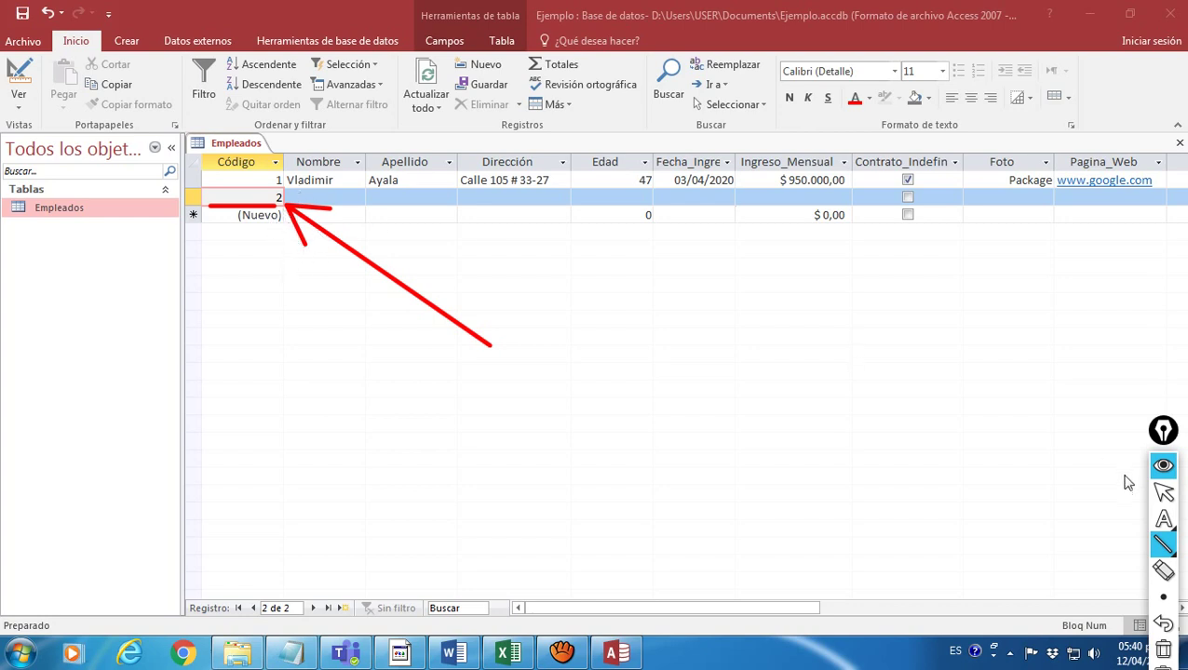
Clear all screen annotations, collapse the annotation toolbar and move it out of the way.
{"action": "left_click_drag", "start_coordinate": [1163, 430], "coordinate": [1148, 317]}
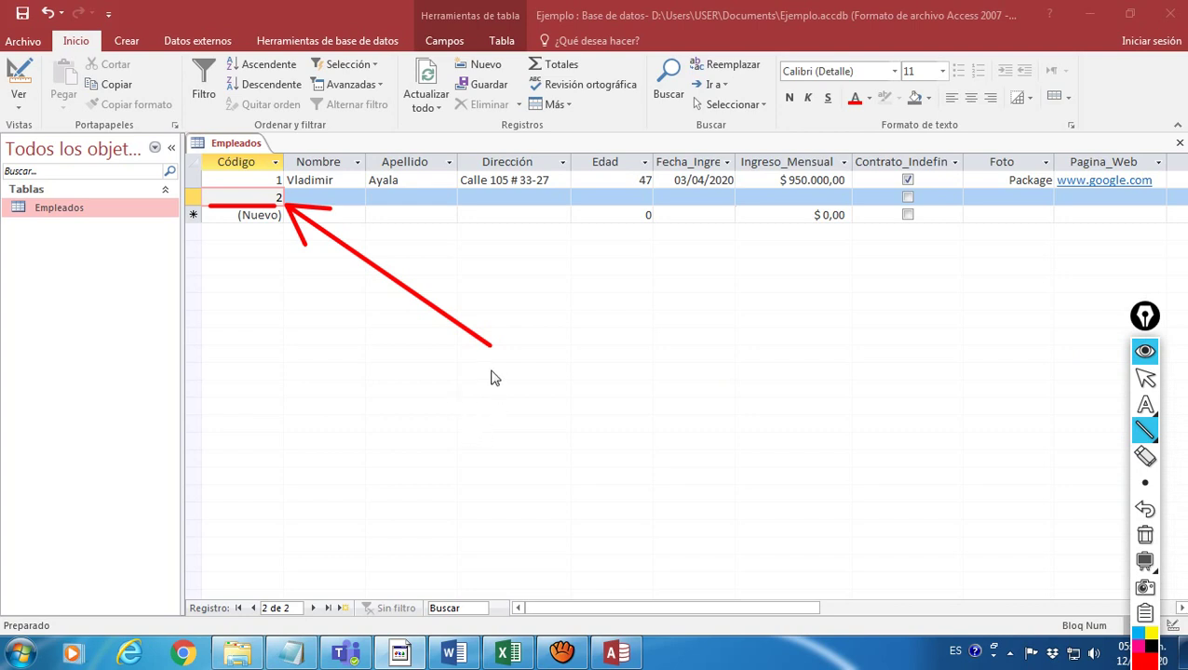
{"action": "left_click", "coordinate": [1145, 535]}
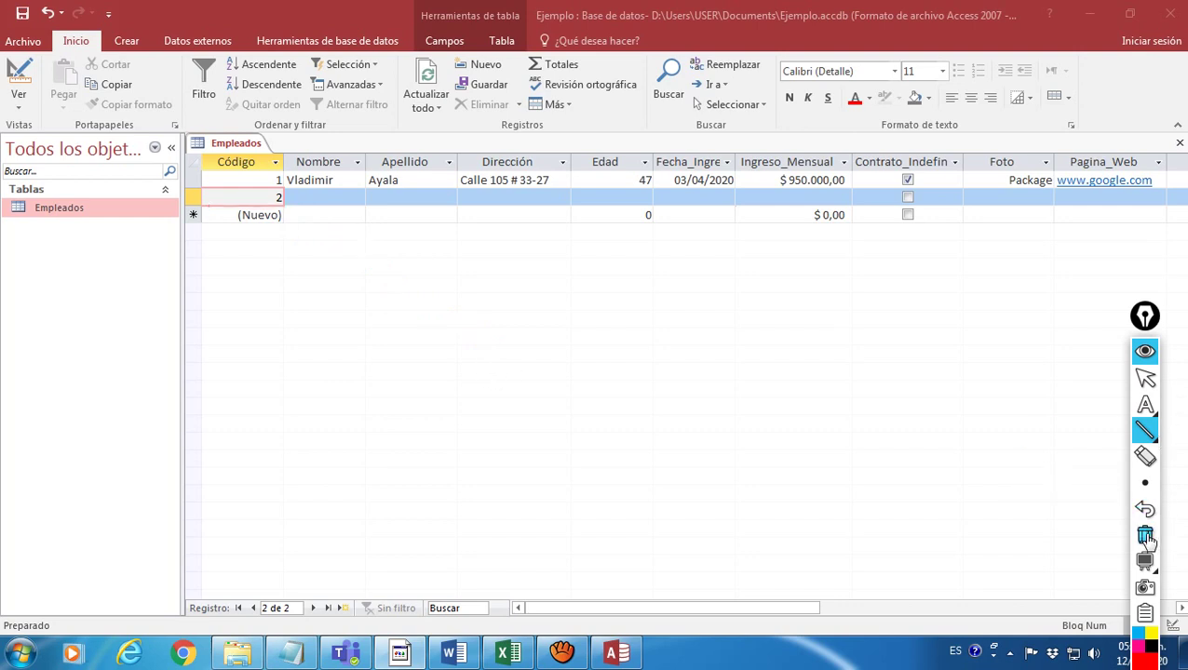
{"action": "left_click", "coordinate": [1147, 352]}
{"action": "left_click_drag", "start_coordinate": [1147, 318], "coordinate": [1157, 394]}
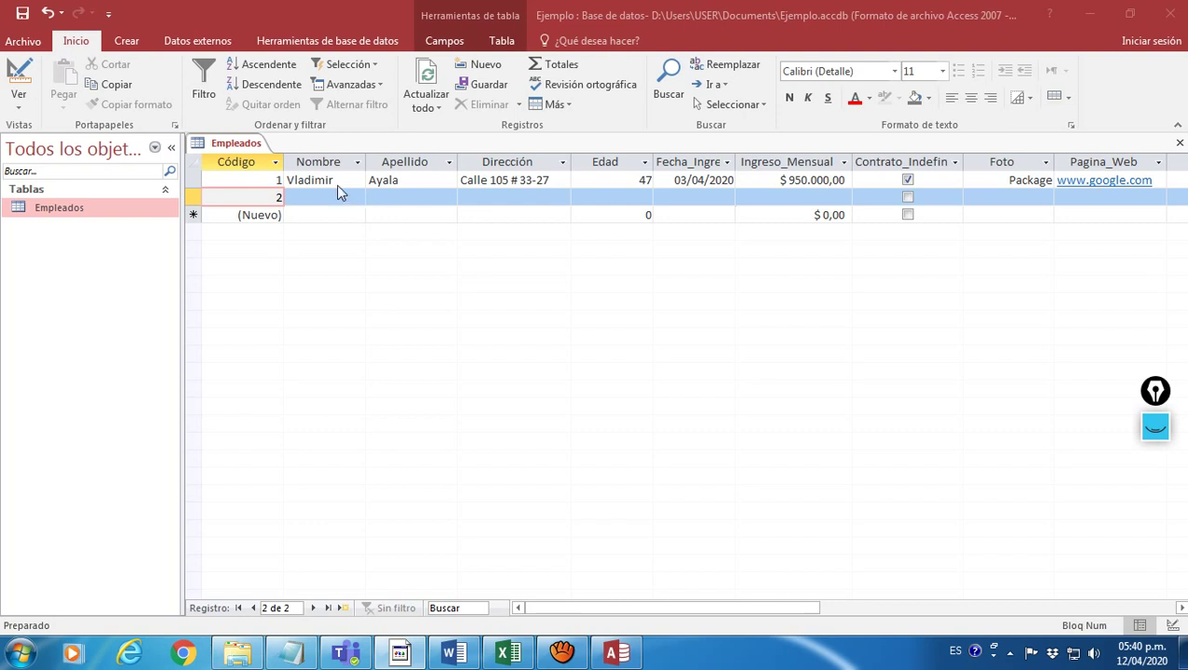
Enter the second employee's first name in Nombre and surname in Apellido.
{"action": "left_click", "coordinate": [304, 199]}
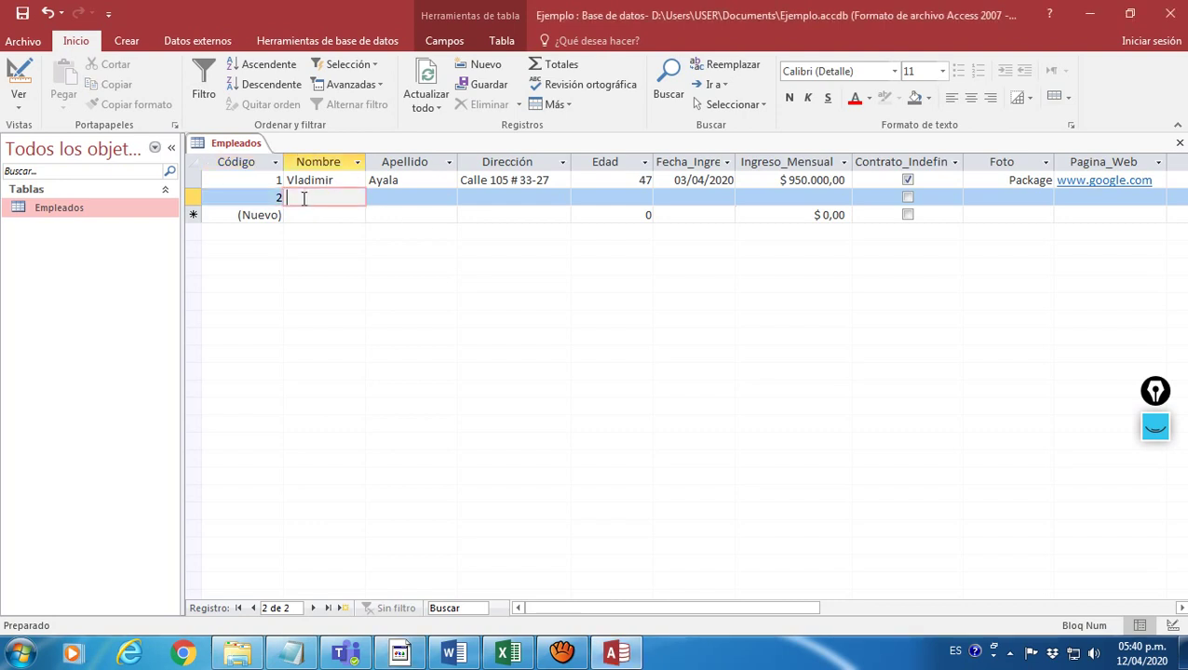
{"action": "type", "text": "Oscar"}
{"action": "left_click", "coordinate": [377, 196]}
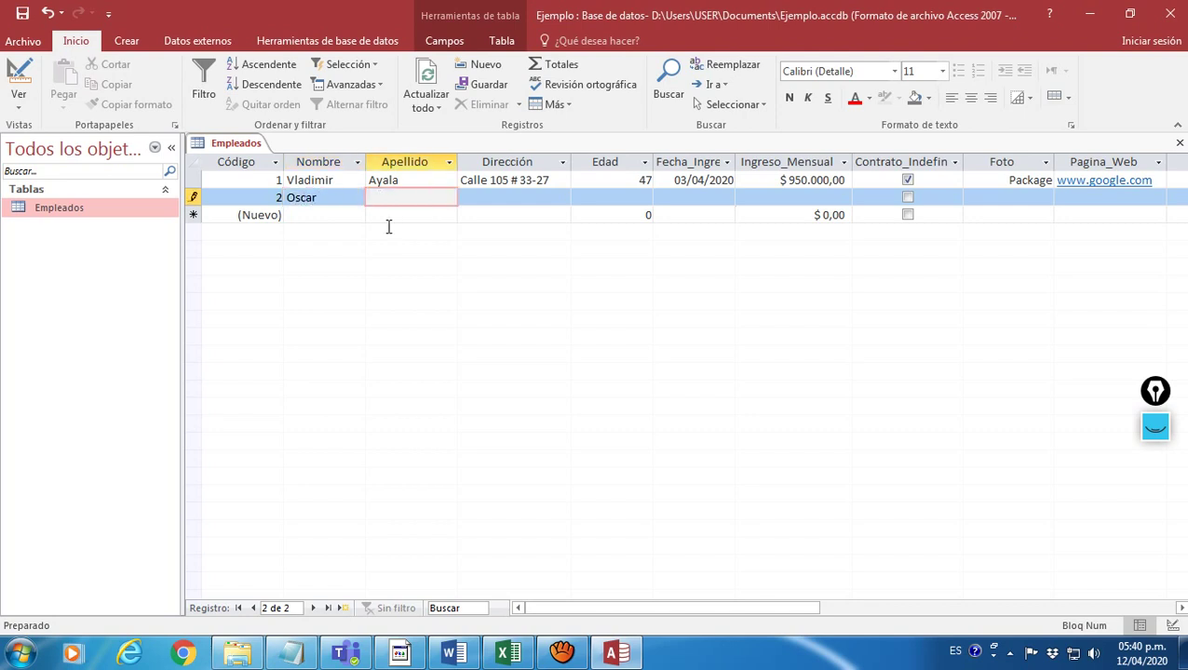
{"action": "type", "text": "Ferna"}
{"action": "key", "text": "BackSpace"}
{"action": "key", "text": "BackSpace"}
{"action": "type", "text": "ández"}
Enter the second employee's street address in Dirección and 25 as Edad.
{"action": "left_click", "coordinate": [550, 198]}
{"action": "type", "text": "Cra"}
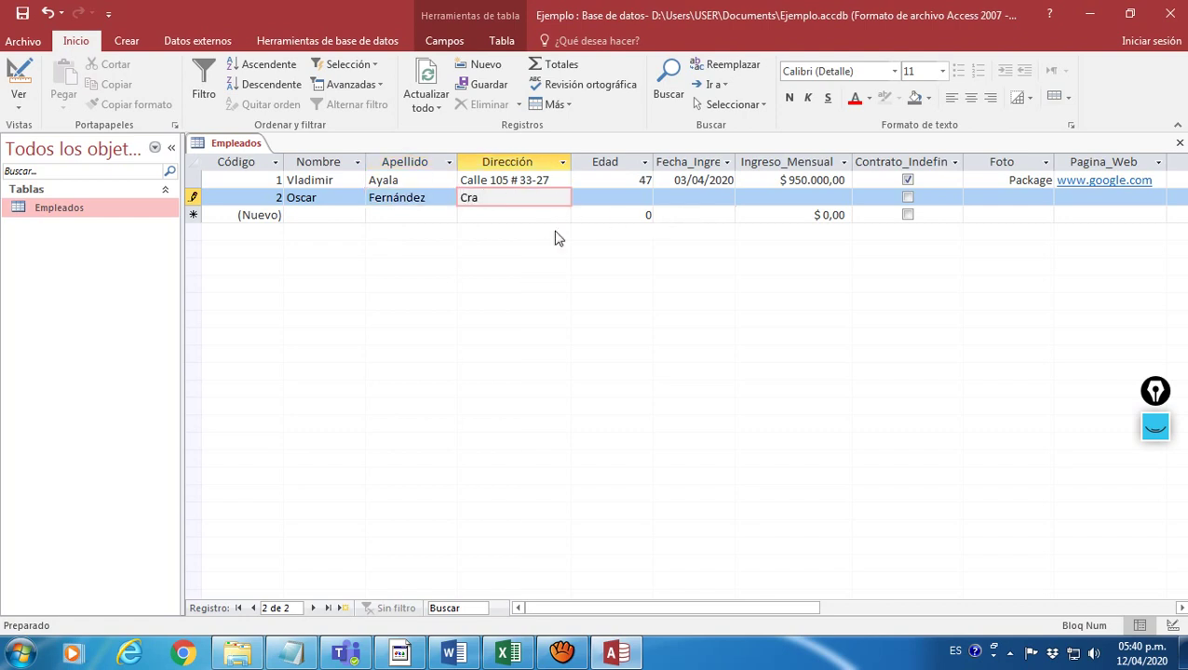
{"action": "type", "text": " 7 # 33-98"}
{"action": "left_click", "coordinate": [594, 200]}
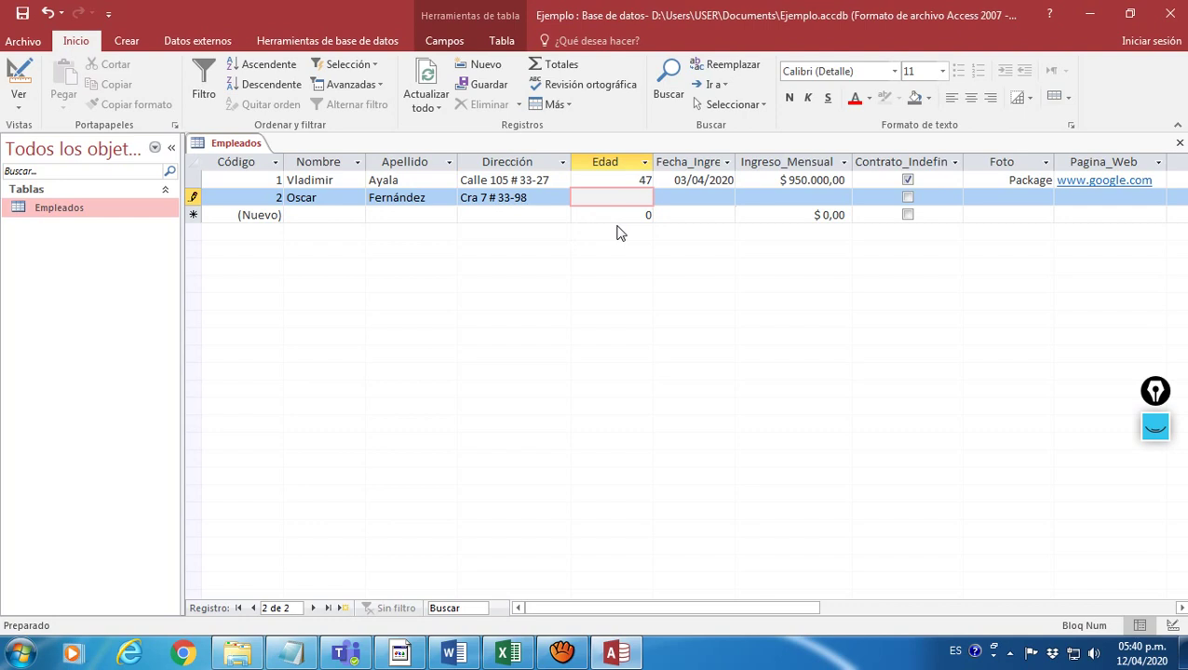
Enter 22/05/2015 as the second employee's start date in the Fecha_Ingreso field.
{"action": "left_click", "coordinate": [710, 197]}
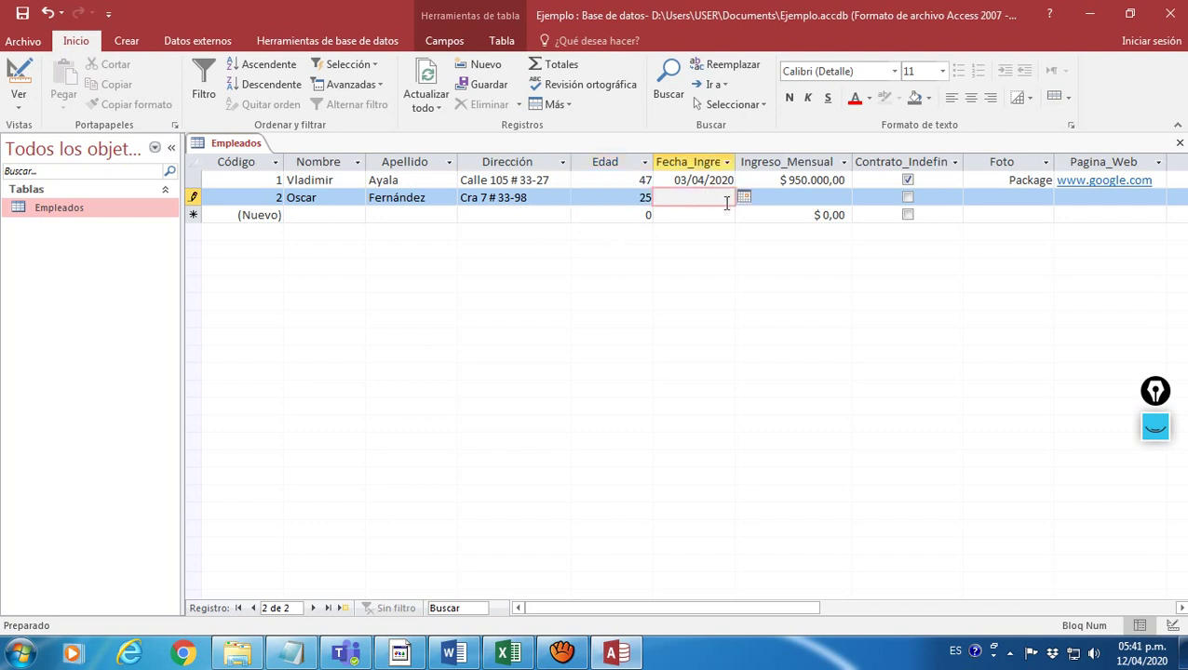
{"action": "left_click", "coordinate": [744, 197]}
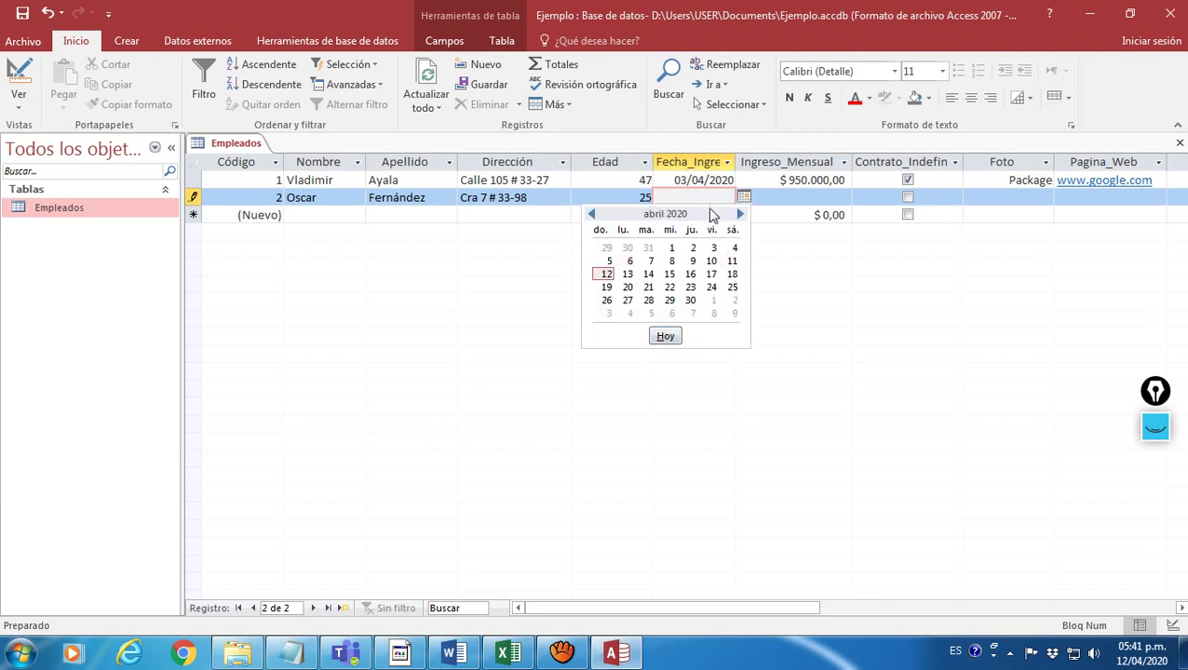
{"action": "left_click", "coordinate": [706, 191]}
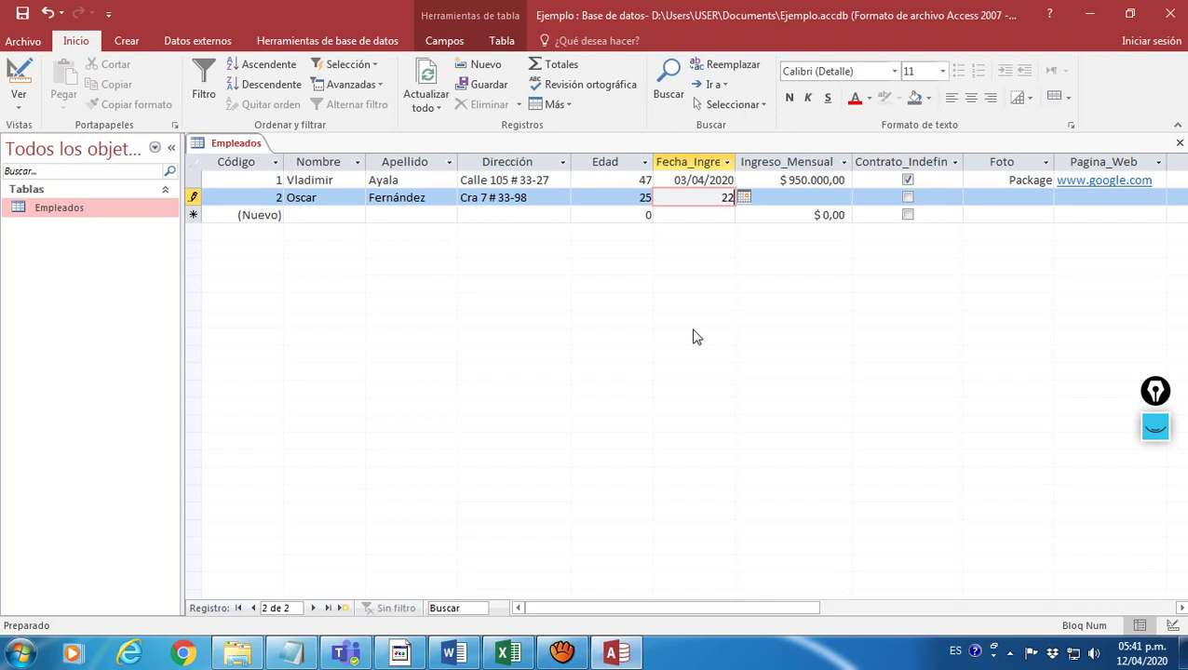
{"action": "type", "text": "/05/2015"}
Enter 1200000 as the second employee's monthly income in the Ingreso_Mensual field.
{"action": "left_click", "coordinate": [780, 204]}
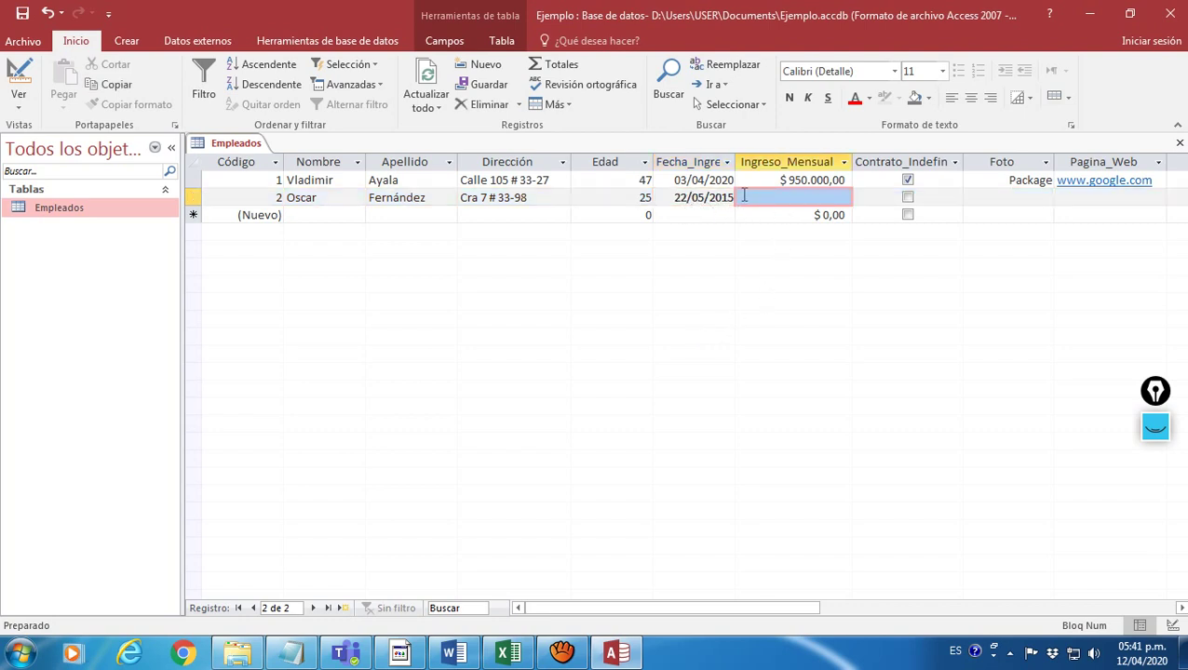
{"action": "type", "text": "12"}
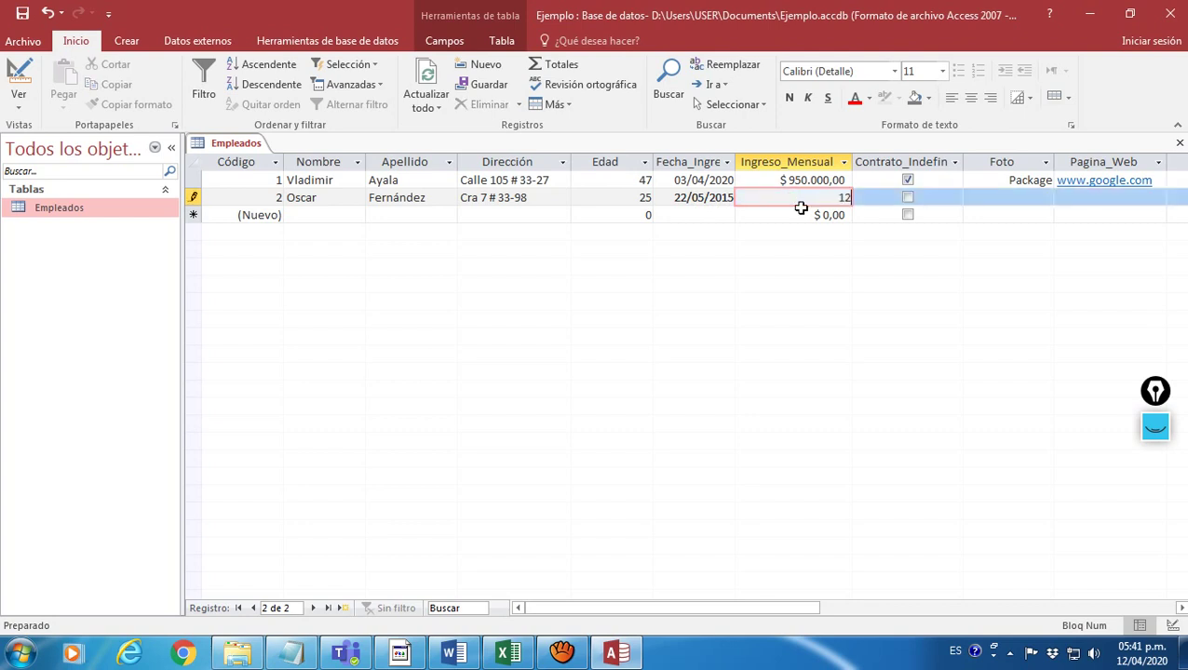
{"action": "type", "text": "000"}
{"action": "left_click", "coordinate": [974, 191]}
Start inserting an object into the second record's Foto field, with the option to create it from a file.
{"action": "left_click_drag", "start_coordinate": [799, 611], "coordinate": [882, 609]}
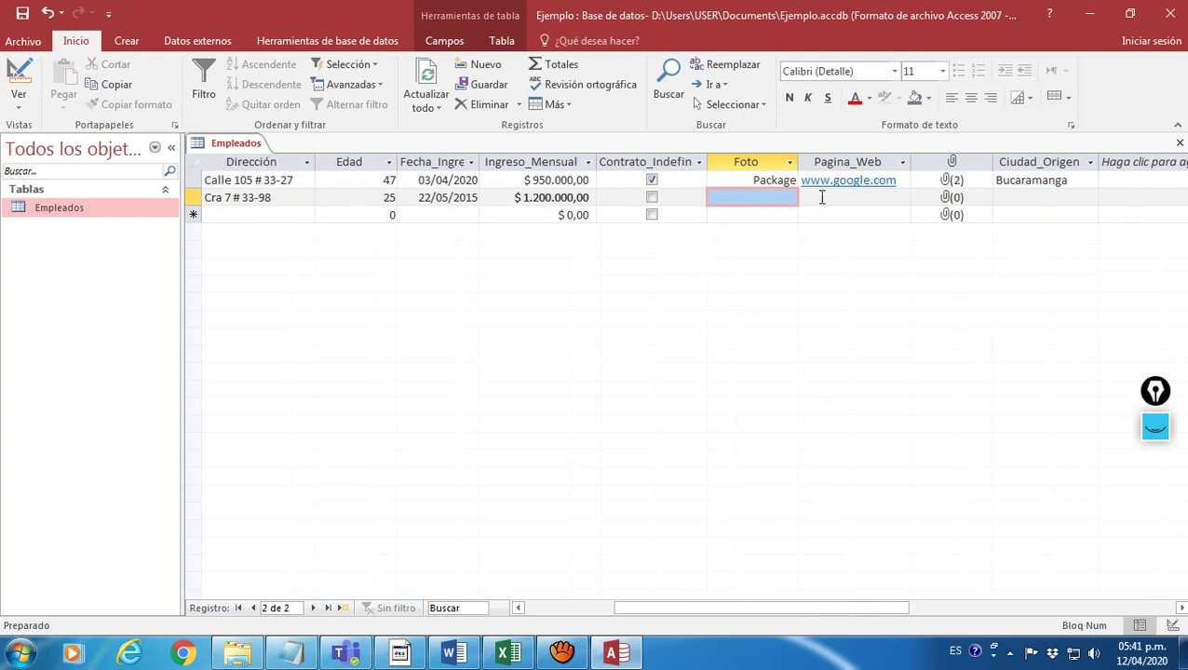
{"action": "right_click", "coordinate": [772, 205]}
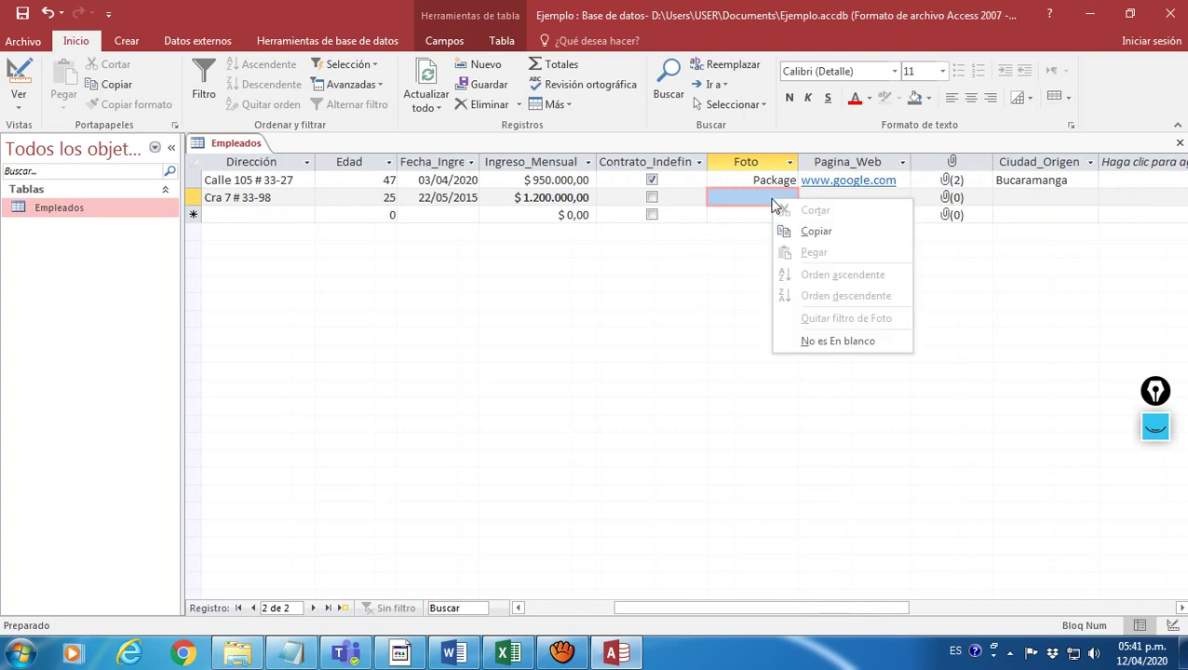
{"action": "left_click", "coordinate": [709, 196]}
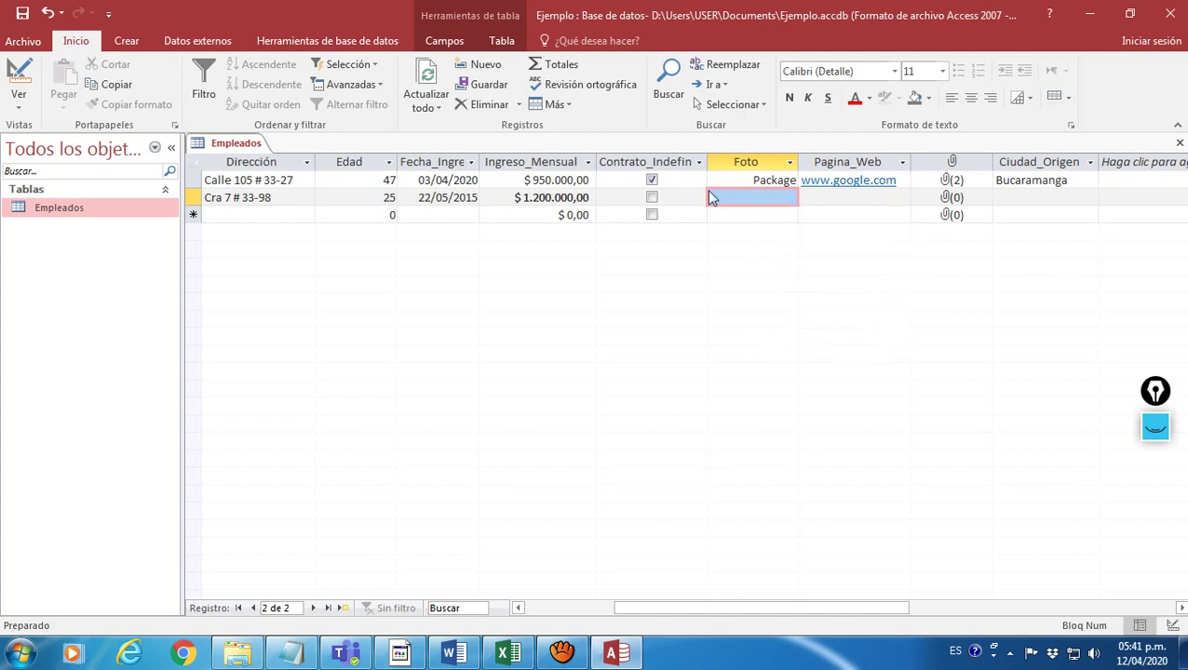
{"action": "left_click", "coordinate": [723, 200]}
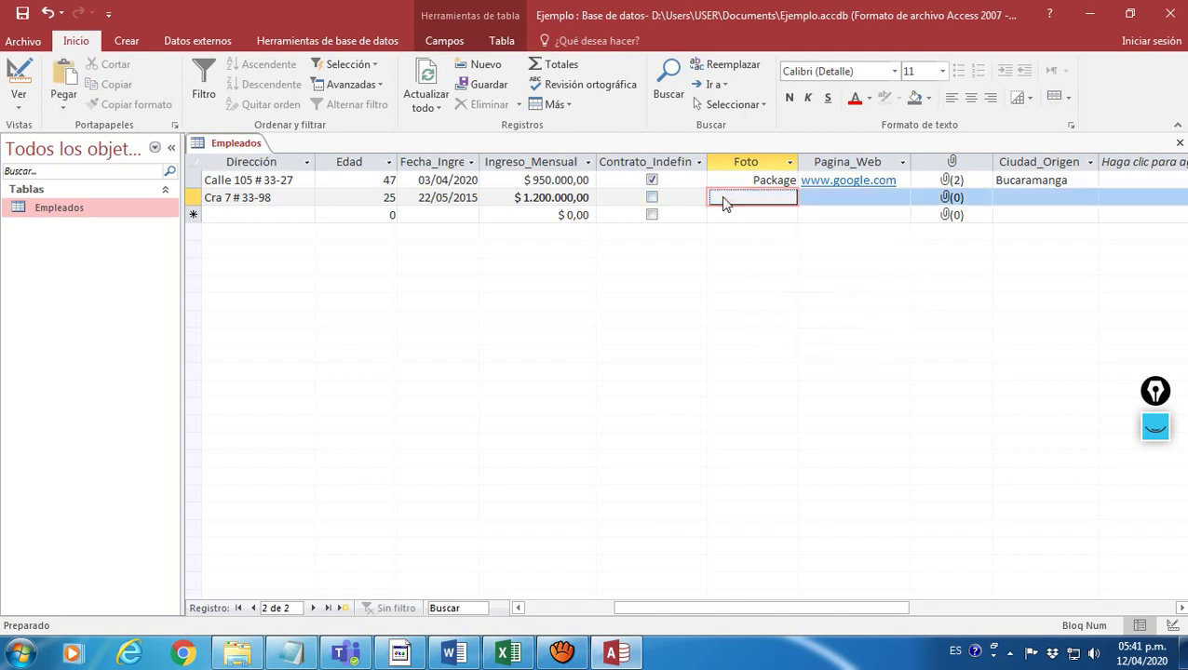
{"action": "right_click", "coordinate": [724, 201]}
{"action": "left_click", "coordinate": [777, 364]}
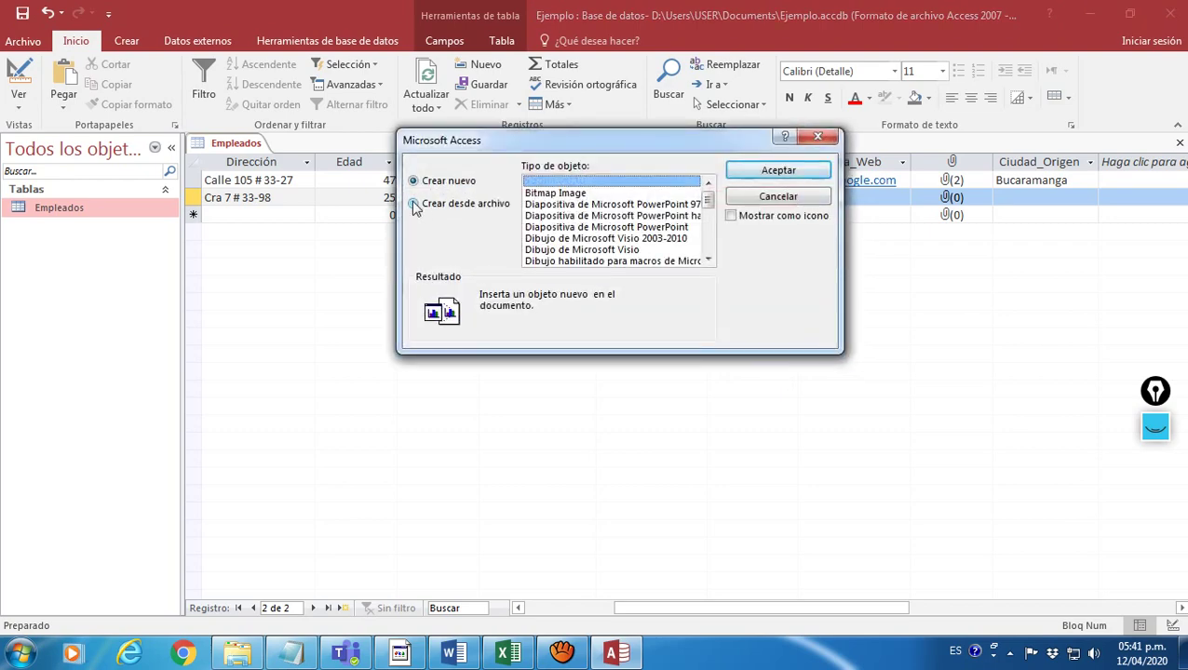
{"action": "left_click", "coordinate": [416, 207]}
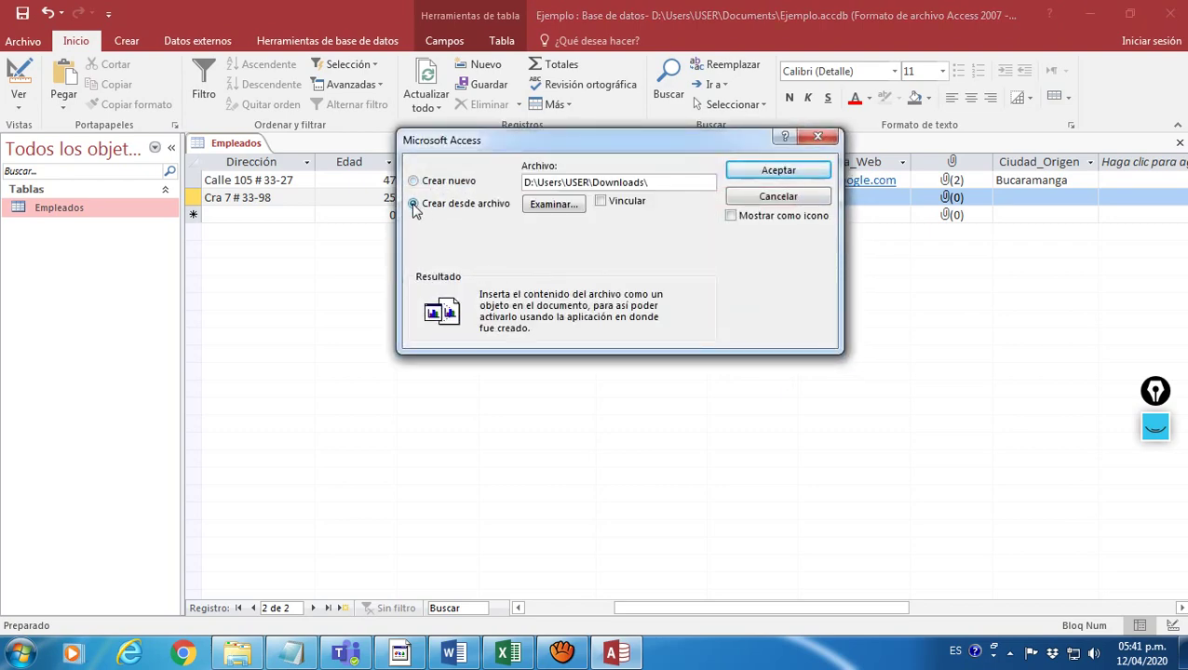
Browse to the Imágenes library and insert cientifico.jpg as the second record's Foto object.
{"action": "left_click", "coordinate": [556, 208]}
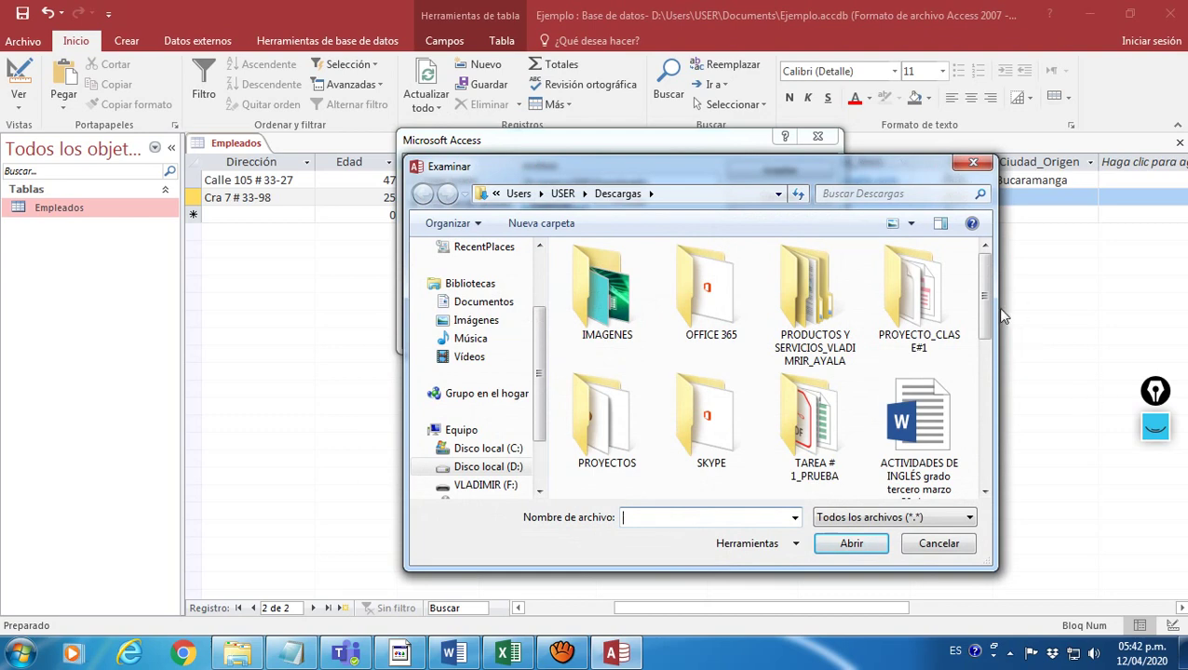
{"action": "scroll", "coordinate": [987, 316], "scroll_direction": "down", "scroll_amount": 3}
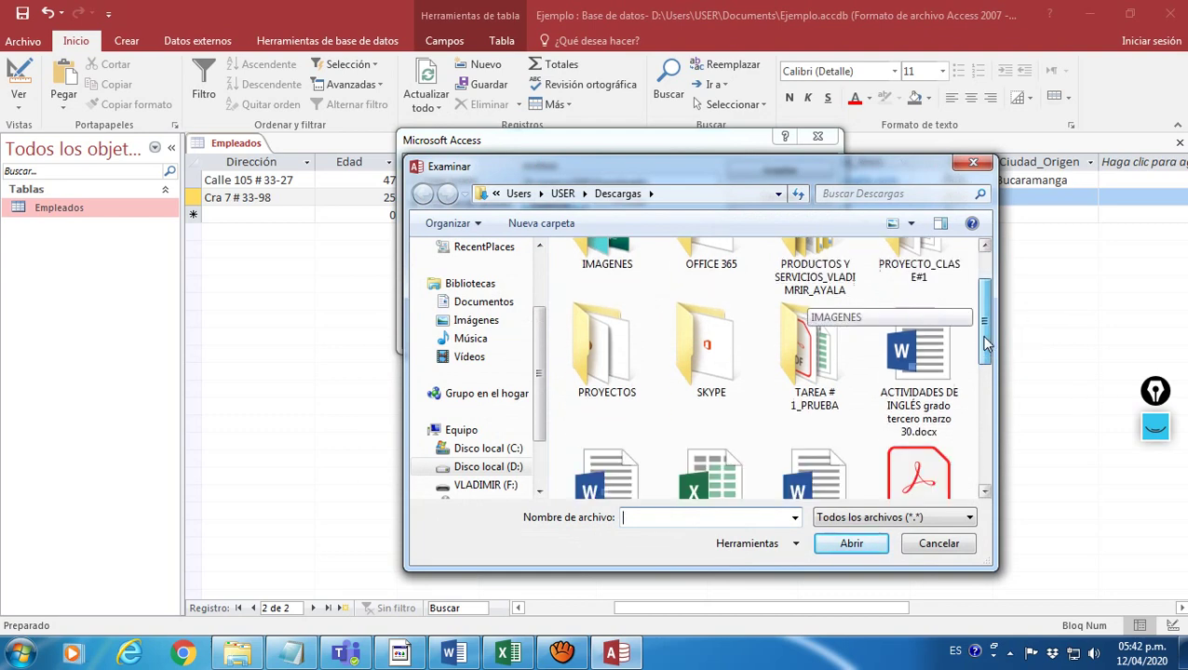
{"action": "left_click", "coordinate": [487, 325]}
{"action": "left_click_drag", "start_coordinate": [985, 310], "coordinate": [983, 345]}
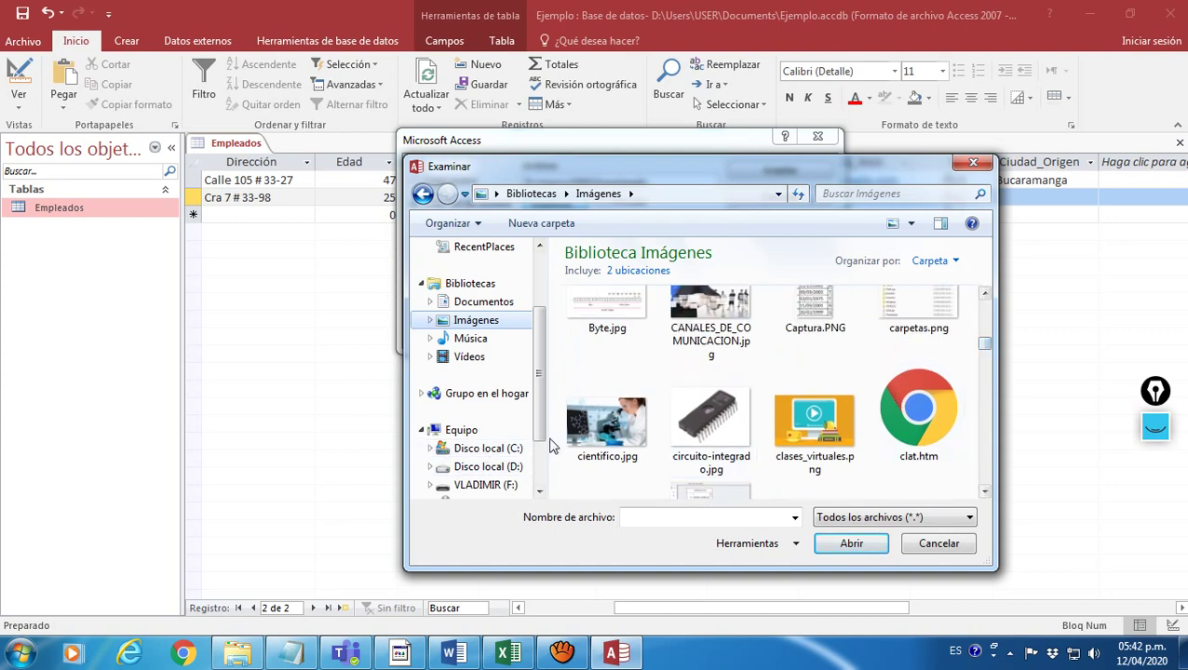
{"action": "left_click", "coordinate": [587, 419]}
{"action": "left_click", "coordinate": [879, 548]}
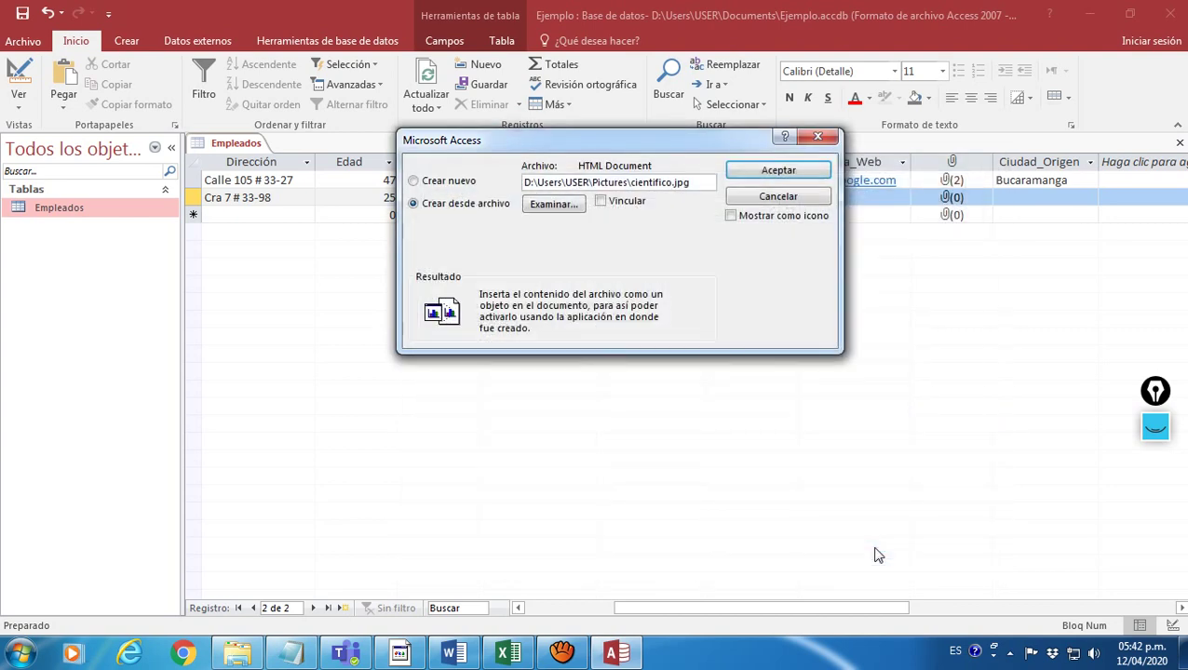
{"action": "left_click", "coordinate": [777, 170]}
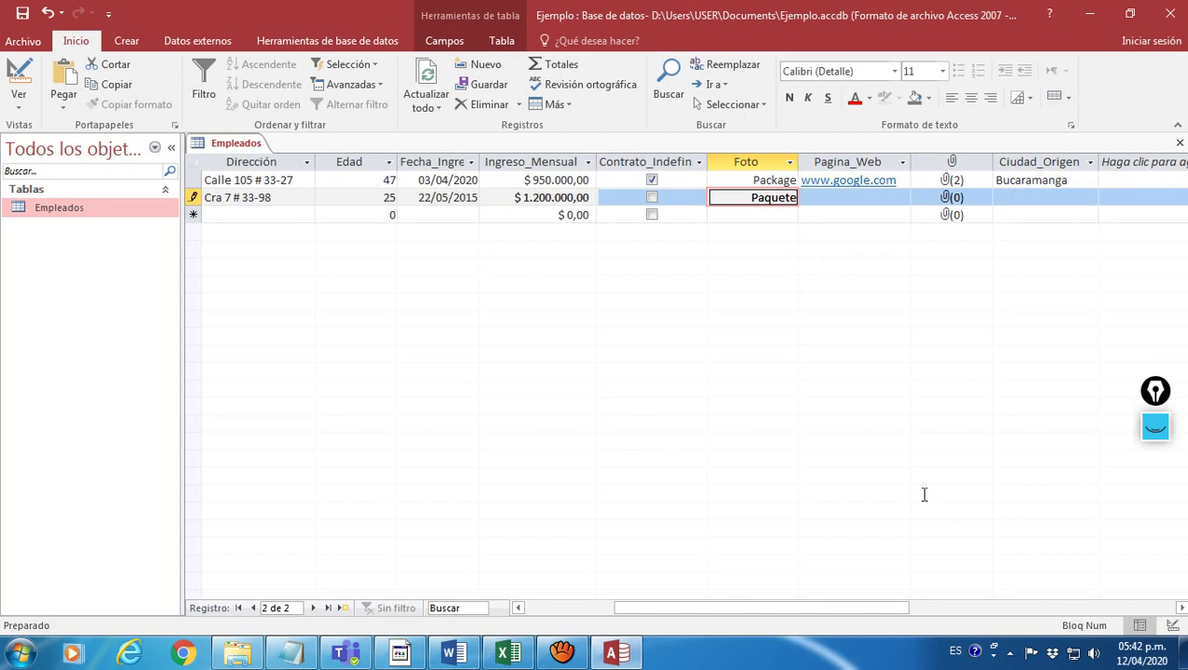
Save the second employee's record with its inserted photo, and return to its Dirección field.
{"action": "left_click_drag", "start_coordinate": [856, 607], "coordinate": [663, 608]}
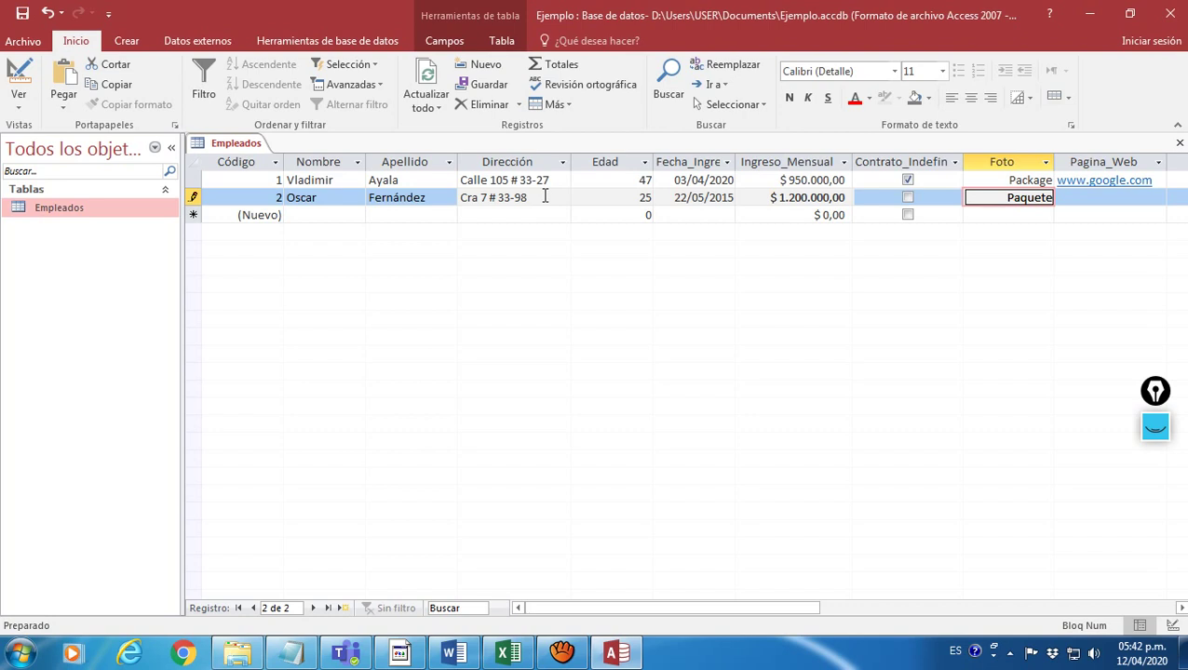
{"action": "left_click", "coordinate": [25, 13]}
{"action": "left_click", "coordinate": [571, 197]}
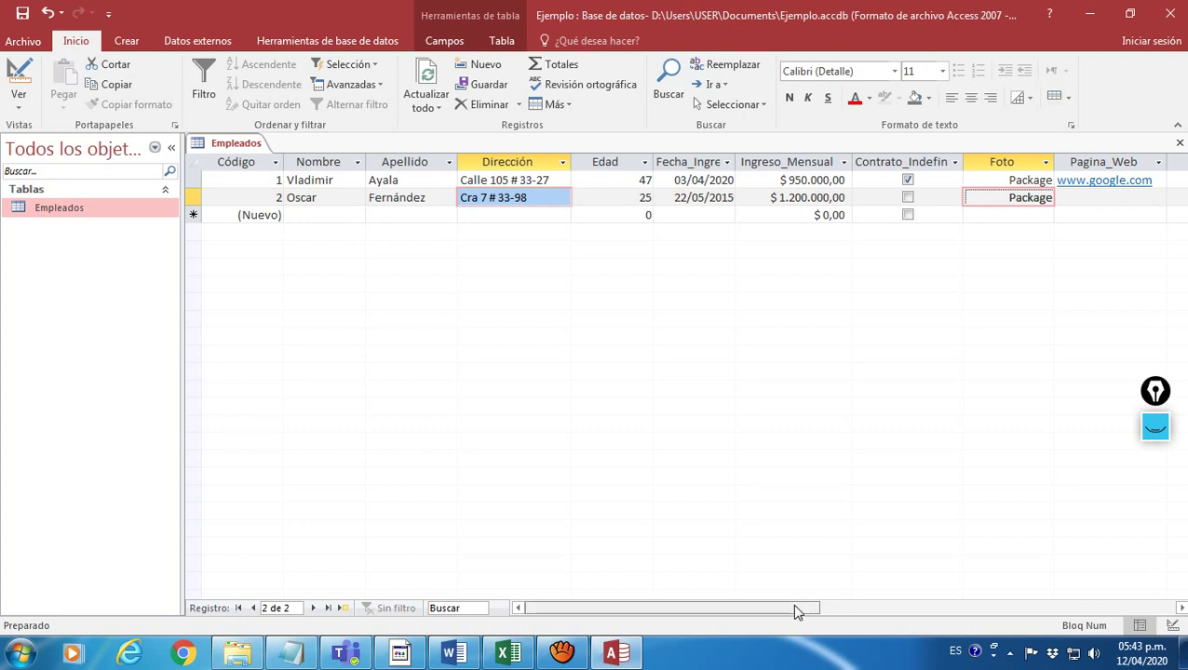
{"action": "left_click_drag", "start_coordinate": [792, 603], "coordinate": [937, 601]}
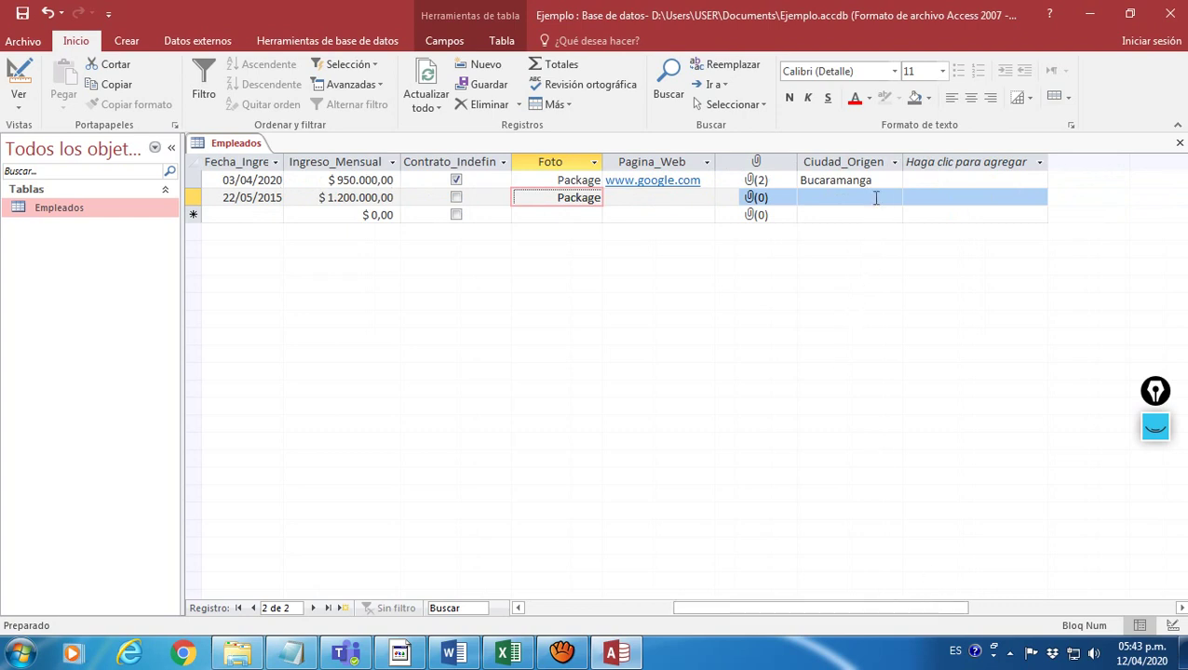
{"action": "left_click", "coordinate": [586, 199]}
{"action": "left_click_drag", "start_coordinate": [889, 605], "coordinate": [760, 622]}
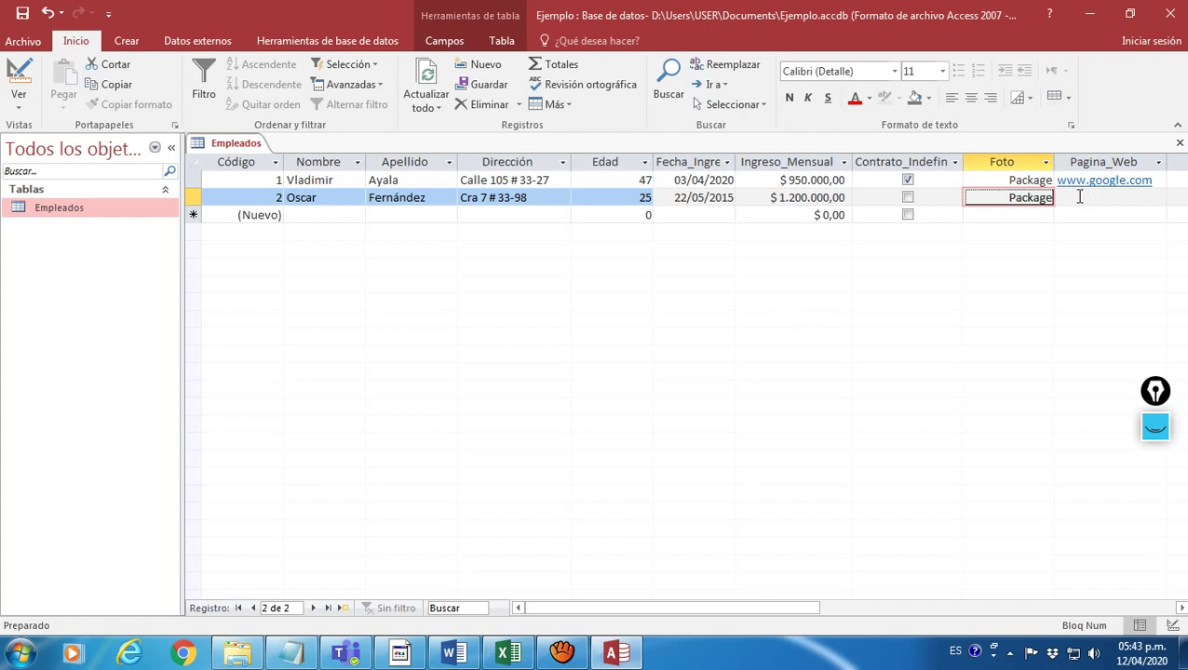
Attach the Word file ACTIVIDADES DE INGLÉS grado tercero marzo 30.docx to the second employee's record.
{"action": "left_click_drag", "start_coordinate": [809, 610], "coordinate": [947, 611]}
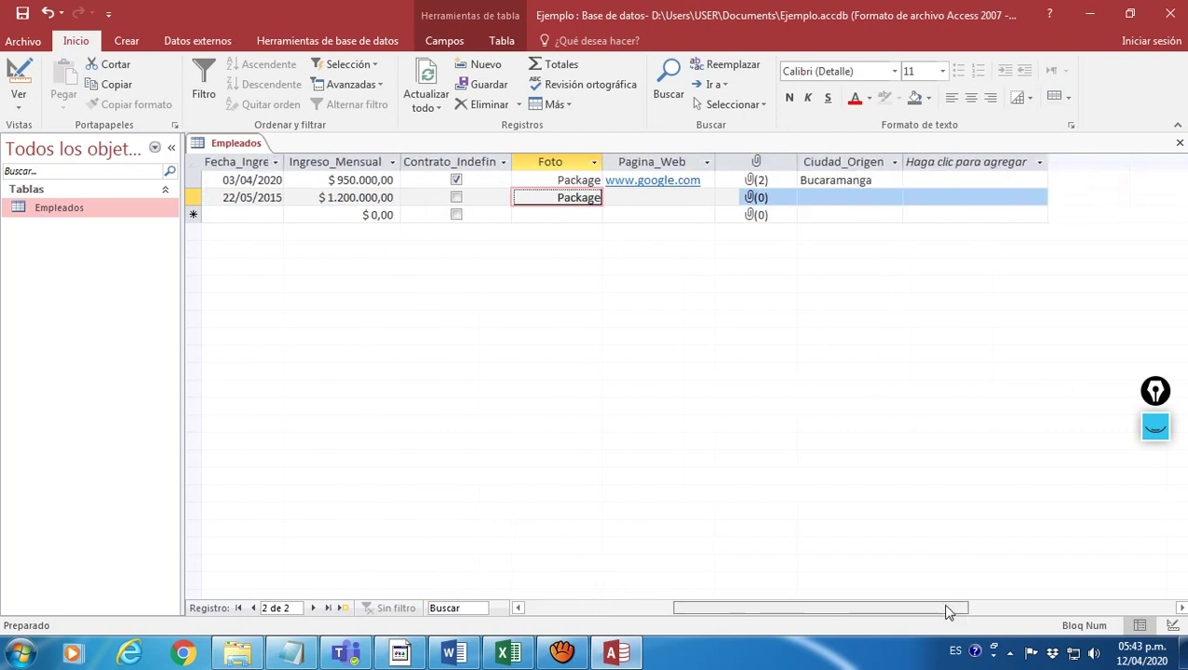
{"action": "left_click", "coordinate": [667, 198]}
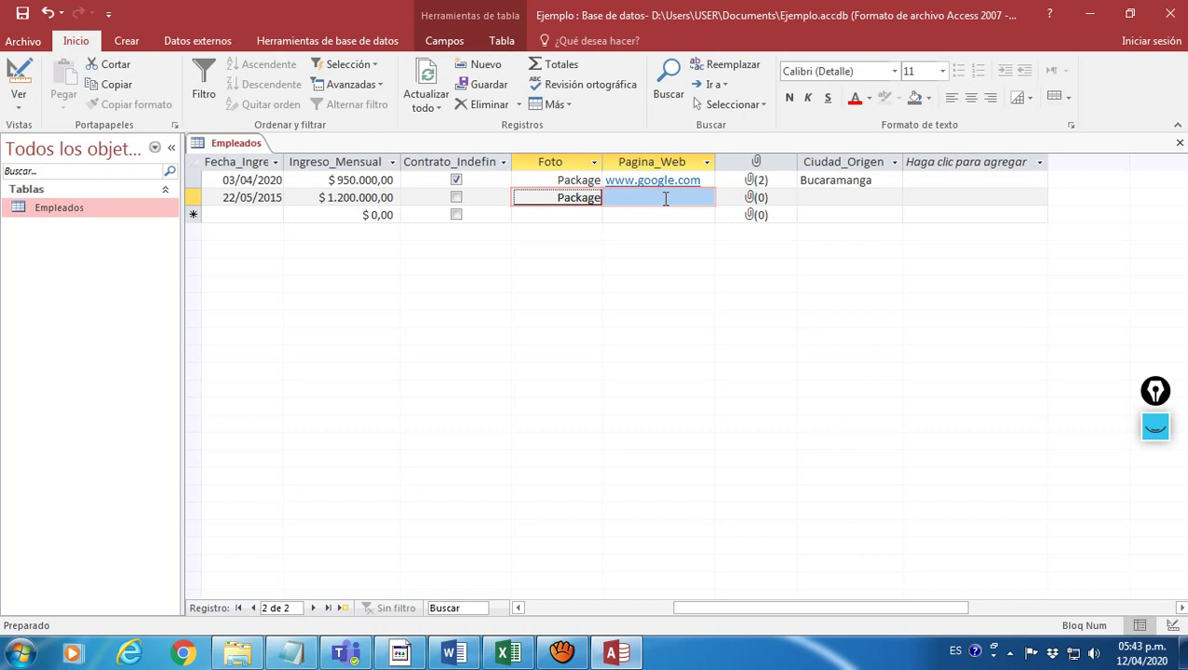
{"action": "double_click", "coordinate": [761, 199]}
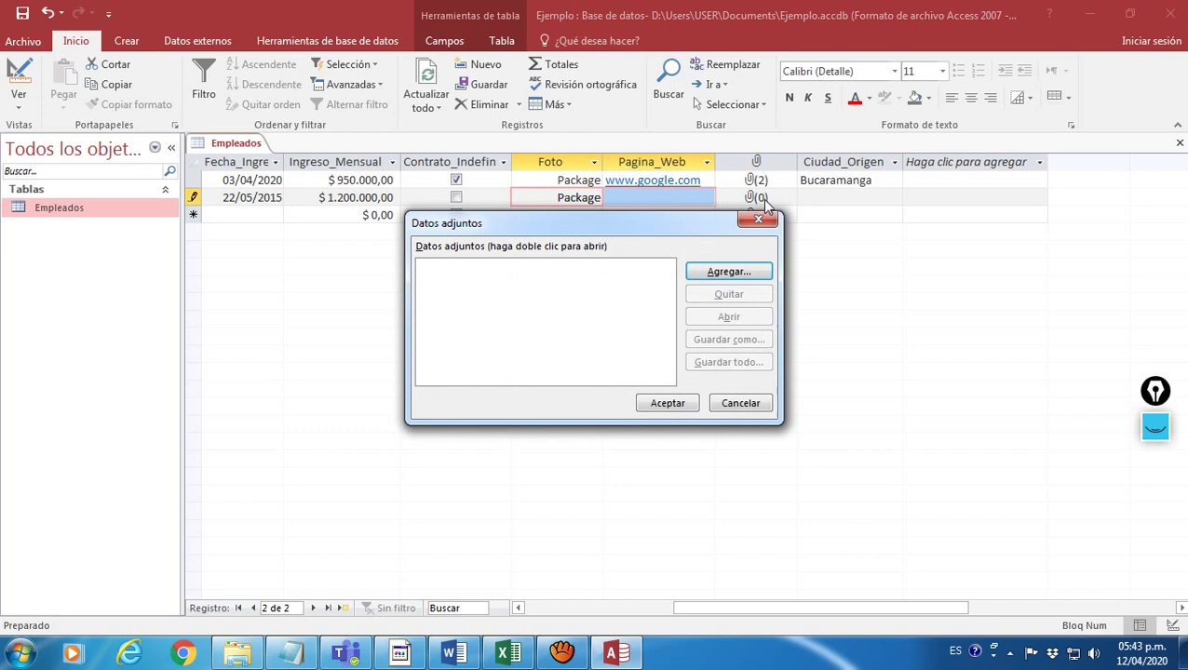
{"action": "left_click", "coordinate": [740, 271]}
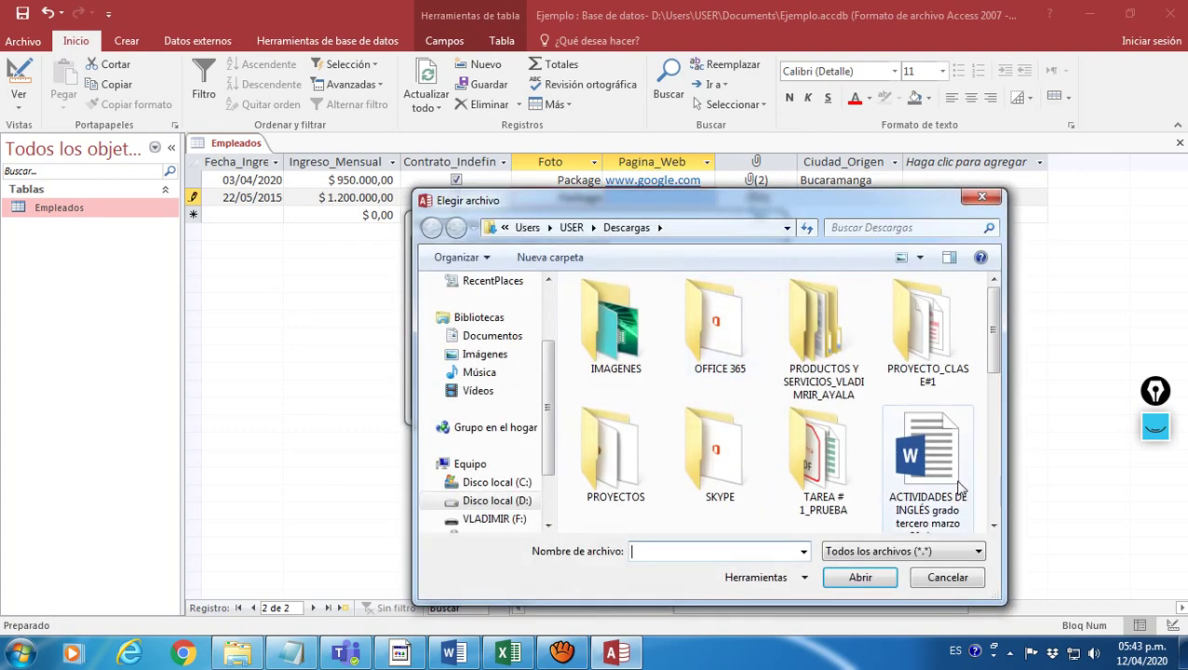
{"action": "left_click", "coordinate": [935, 454]}
{"action": "left_click", "coordinate": [859, 577]}
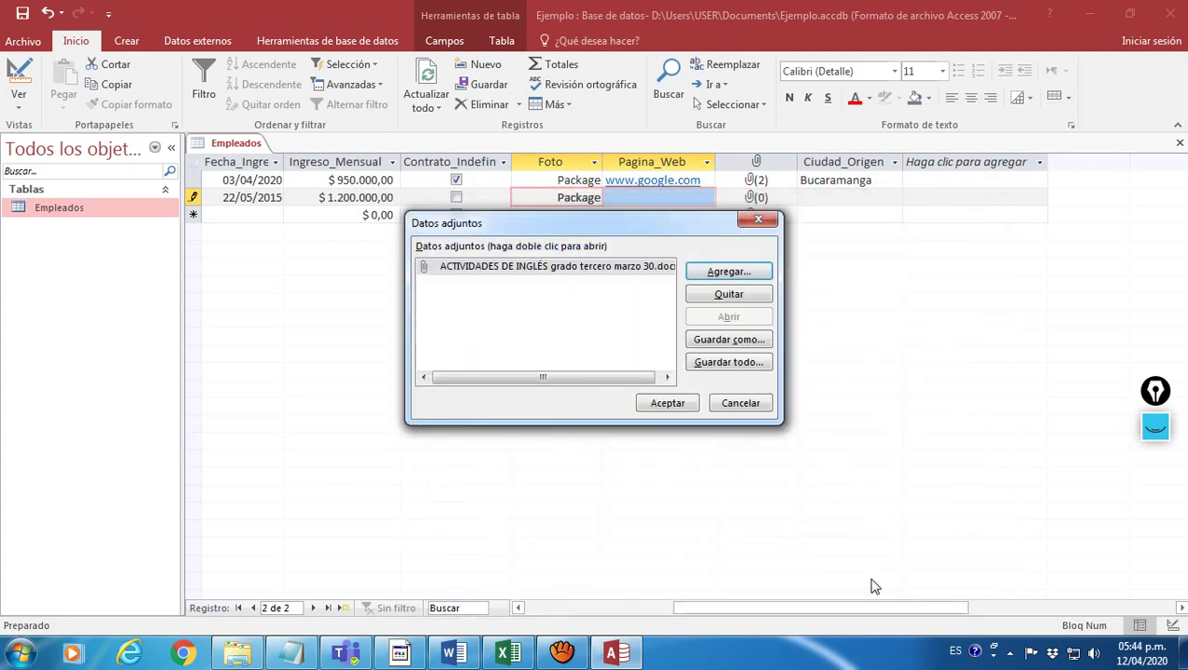
{"action": "left_click", "coordinate": [690, 402]}
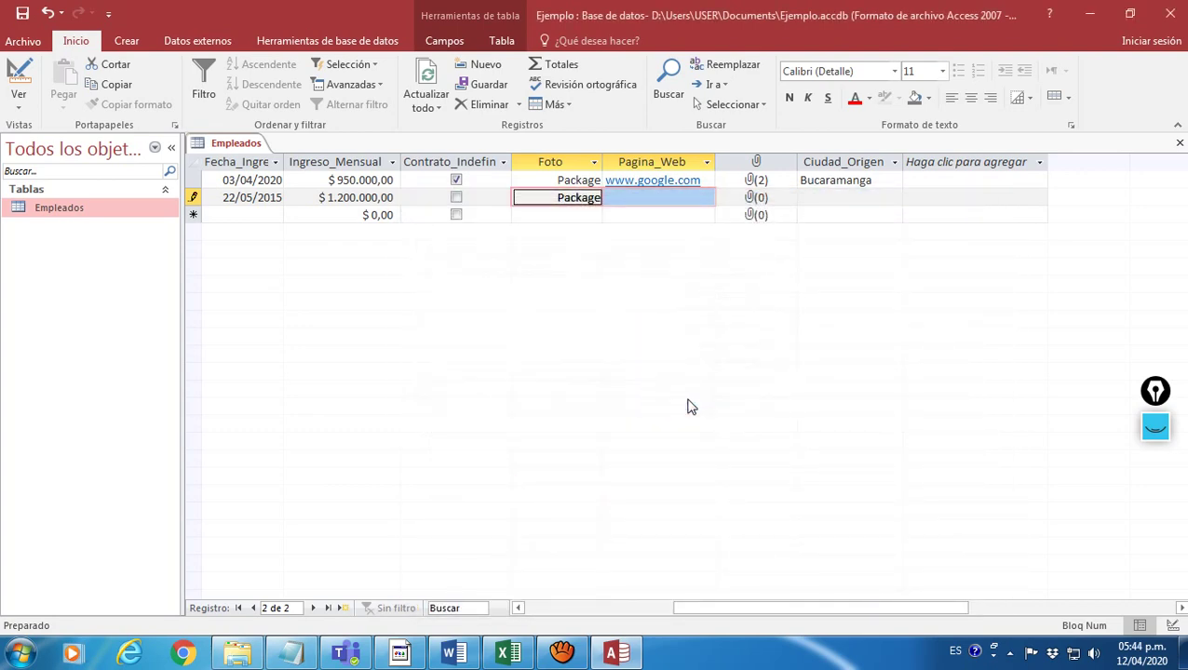
Choose Valledupar from the city lookup as the second employee's Ciudad_Origen.
{"action": "left_click", "coordinate": [820, 196]}
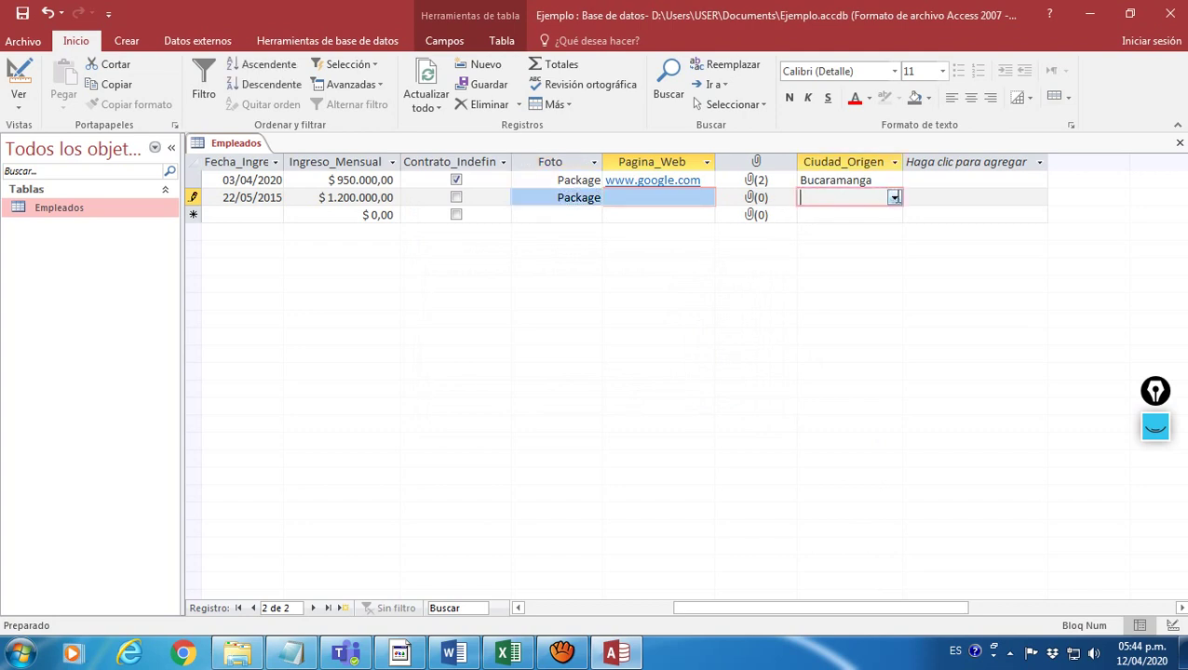
{"action": "left_click", "coordinate": [894, 199]}
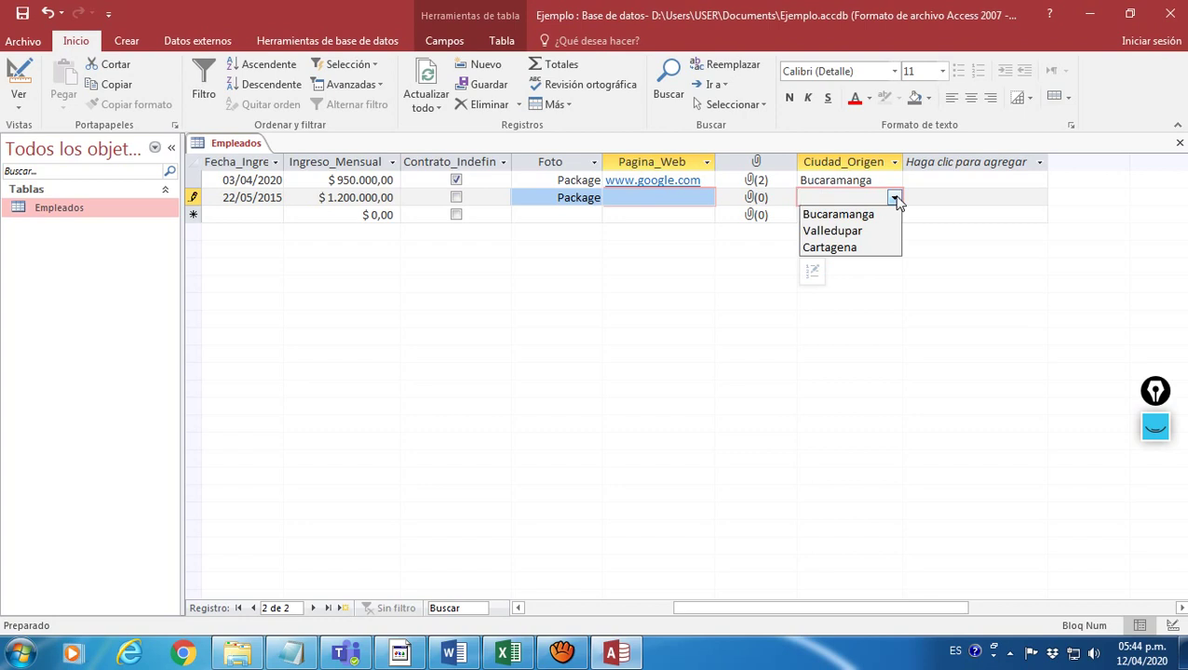
{"action": "left_click", "coordinate": [864, 231]}
{"action": "left_click", "coordinate": [918, 198]}
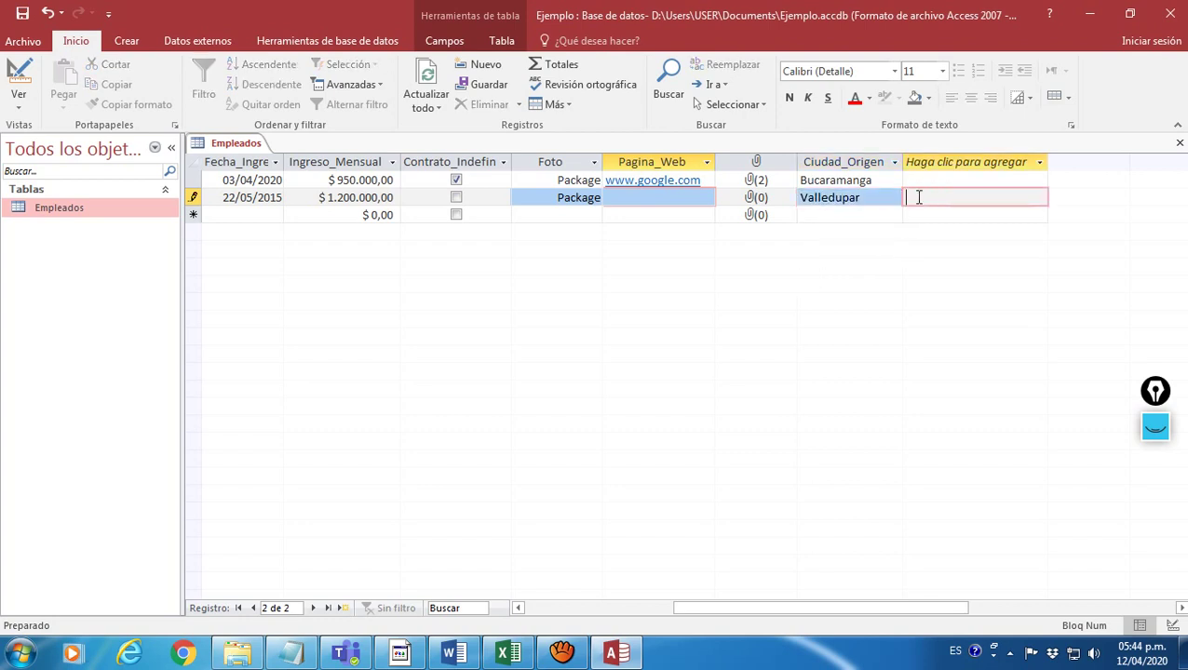
{"action": "left_click", "coordinate": [704, 196]}
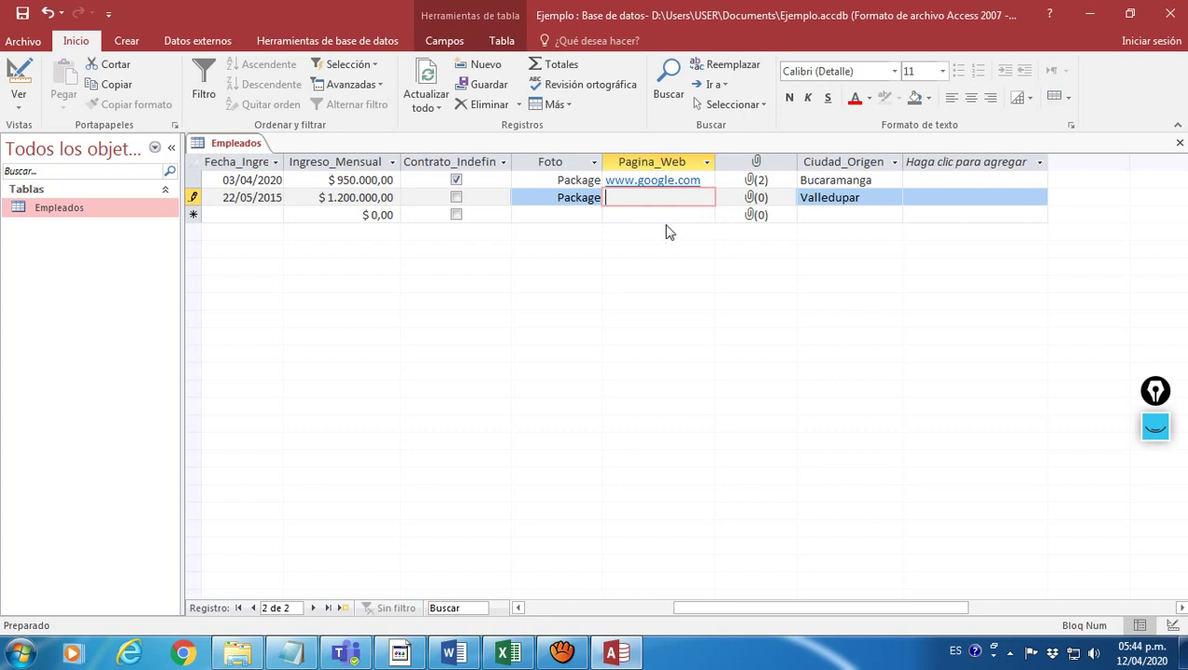
{"action": "type", "text": "www.facebbok.c"}
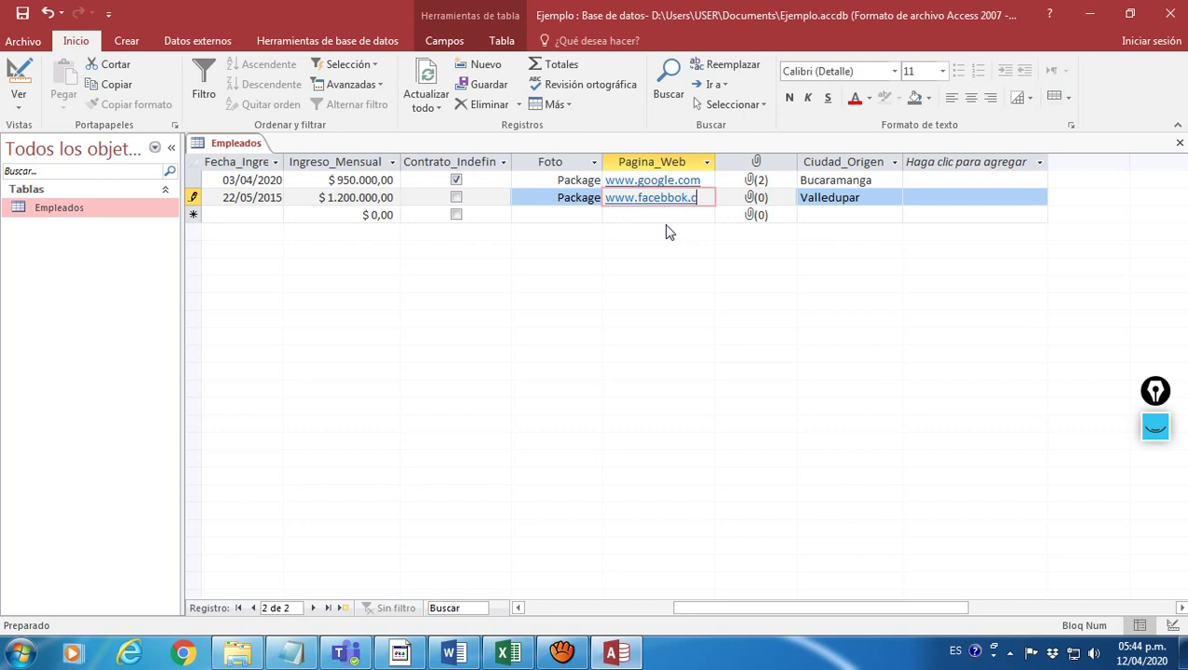
{"action": "type", "text": "om"}
{"action": "left_click_drag", "start_coordinate": [715, 161], "coordinate": [728, 160]}
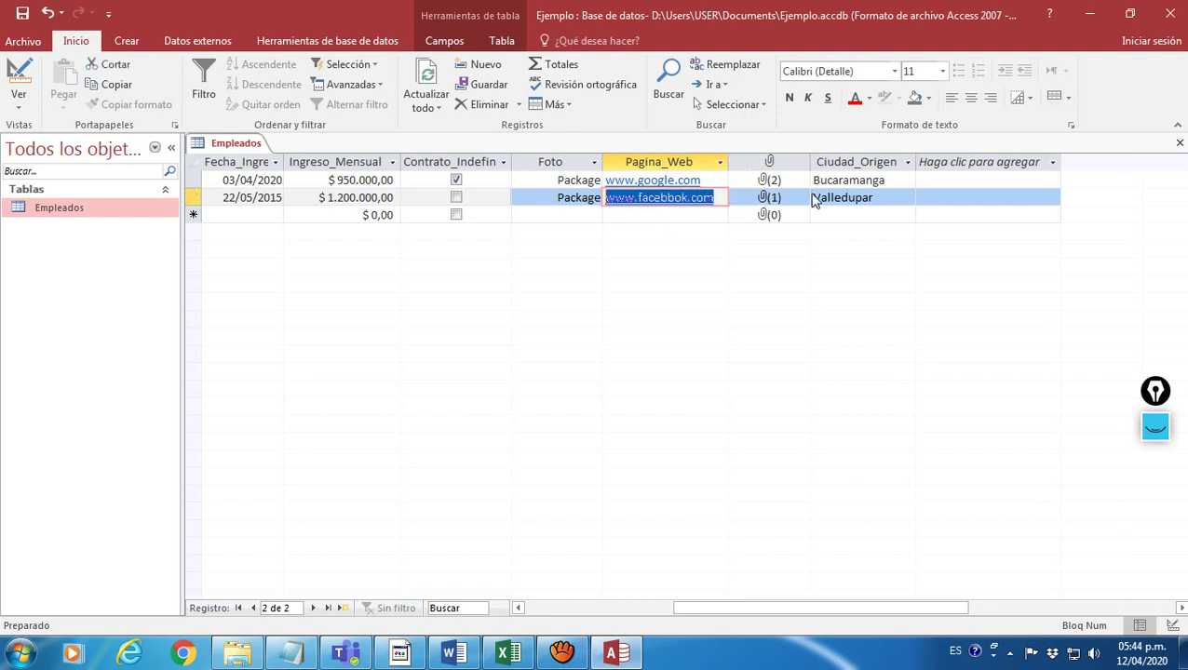
Finish the second record from its Ciudad_Origen field and move to the Nombre field of the new blank record.
{"action": "left_click", "coordinate": [901, 197]}
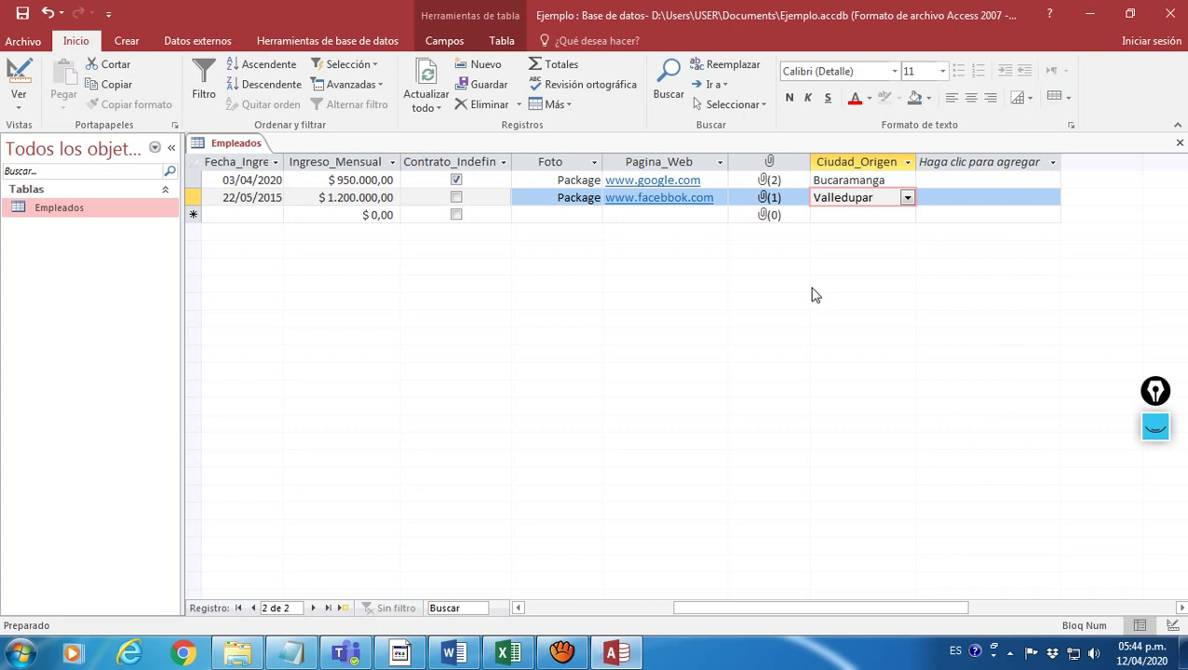
{"action": "mouse_move", "coordinate": [762, 609]}
{"action": "left_mouse_down"}
{"action": "mouse_move", "coordinate": [621, 600]}
{"action": "mouse_move", "coordinate": [737, 605]}
{"action": "mouse_move", "coordinate": [663, 603]}
{"action": "mouse_move", "coordinate": [763, 593]}
{"action": "left_mouse_up"}
{"action": "key", "text": "Tab"}
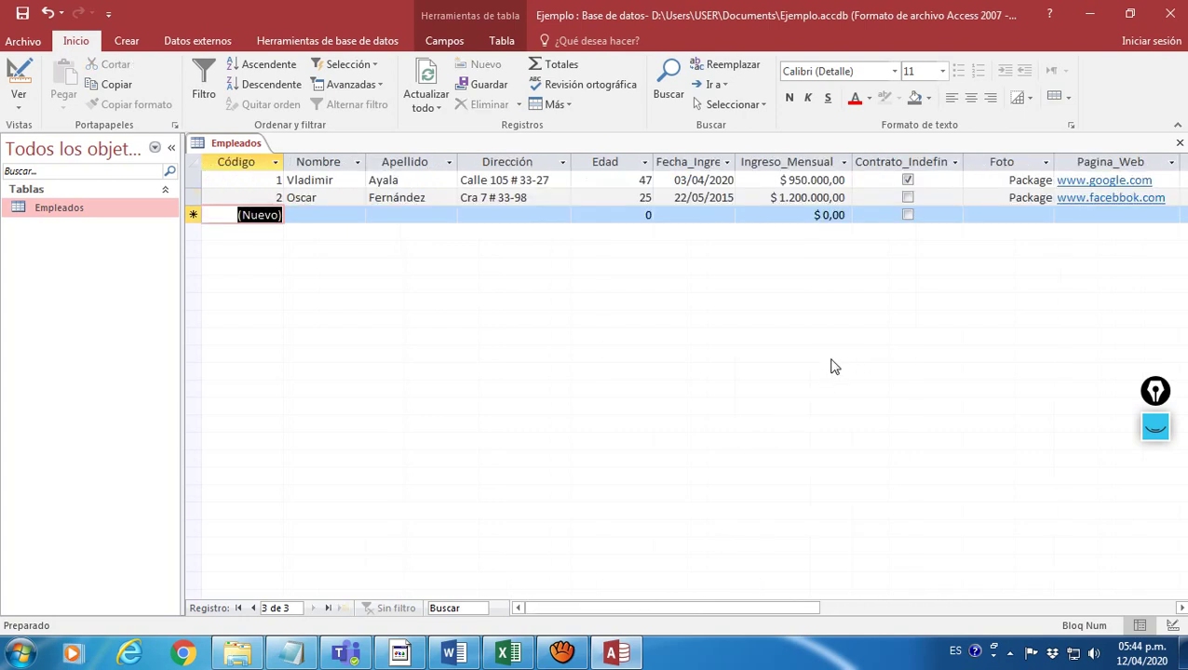
{"action": "key", "text": "Tab"}
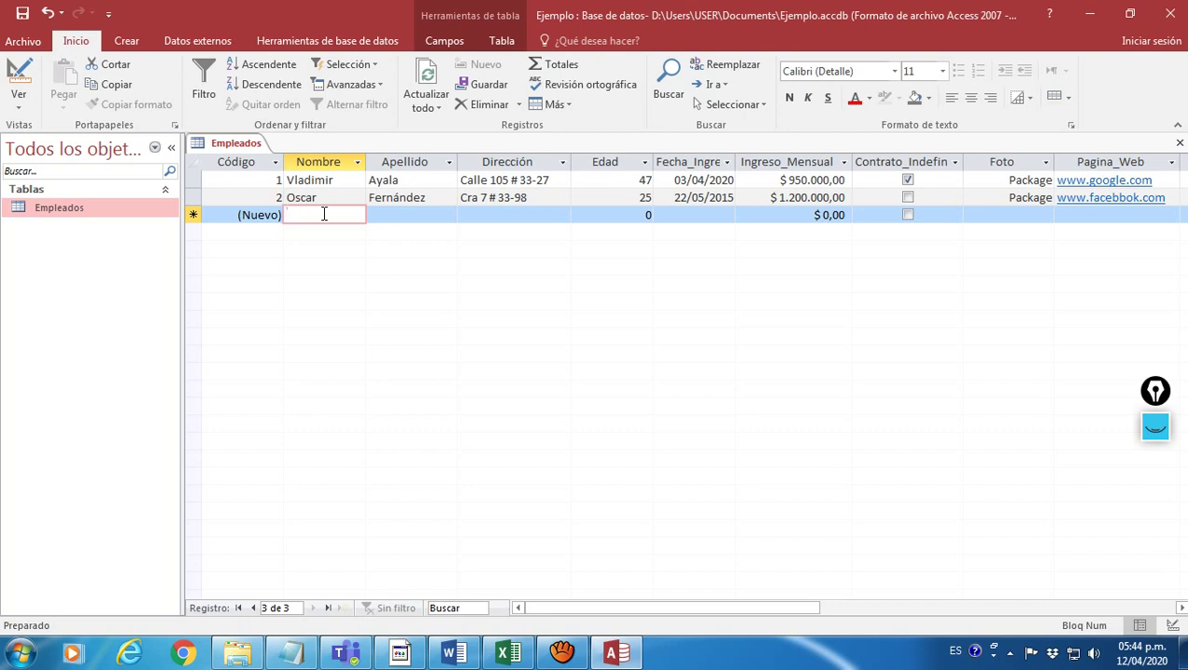
Enter the third employee's first name, surname and street address in the new Empleados record.
{"action": "type", "text": "Claudia"}
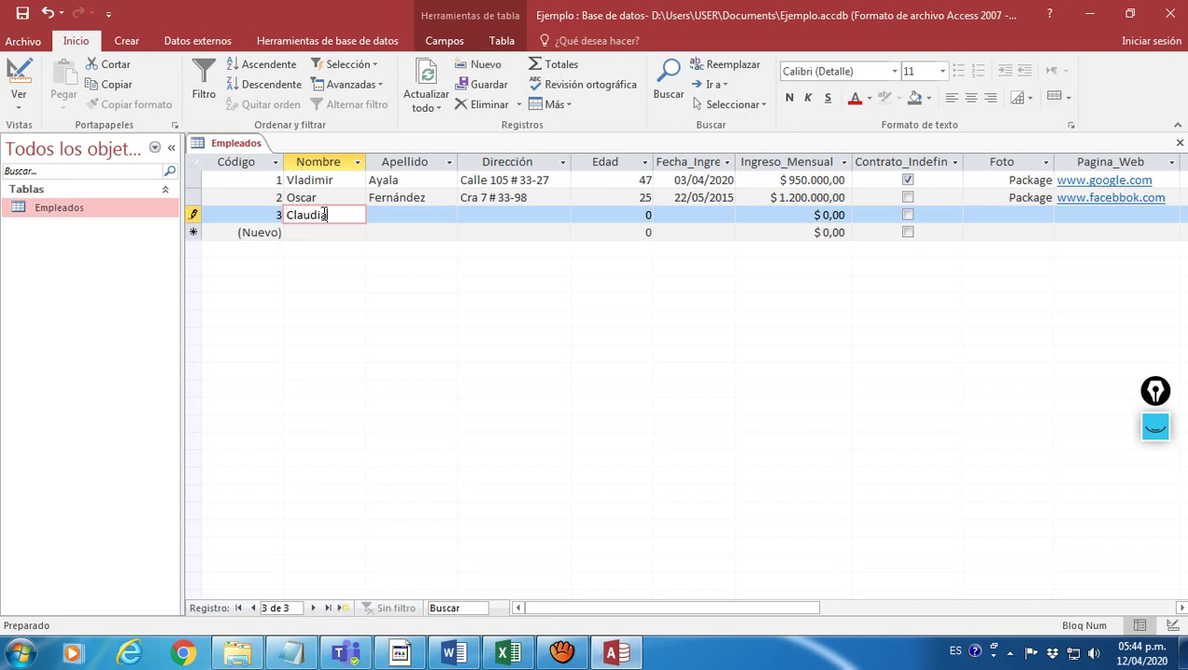
{"action": "left_click", "coordinate": [406, 216]}
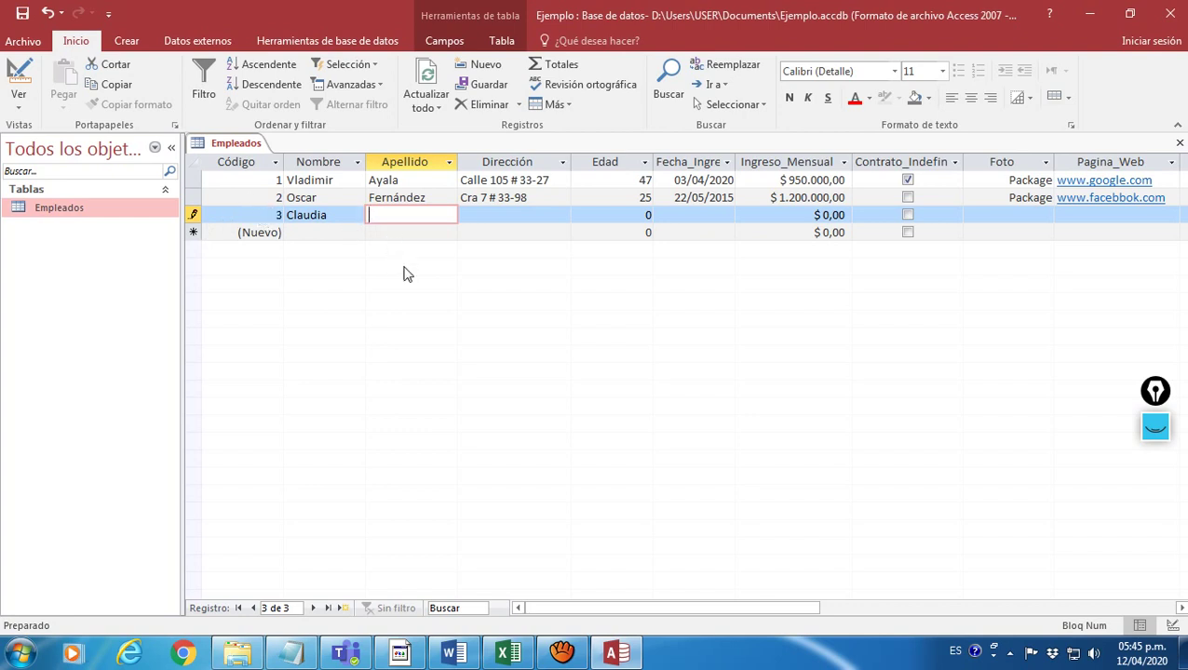
{"action": "type", "text": "Gómez"}
{"action": "left_click", "coordinate": [505, 214]}
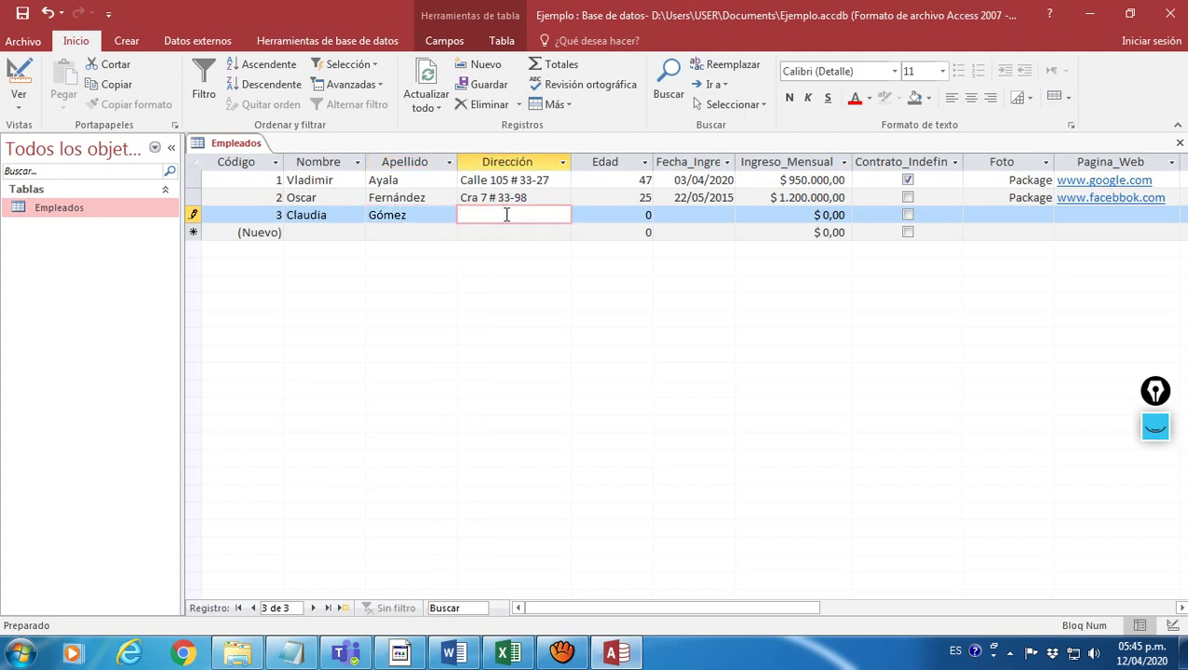
{"action": "type", "text": "Calle 33 # 10-58"}
Enter 190 as the third employee's Edad and 18/10/2011 as the Fecha_Ingreso.
{"action": "left_click", "coordinate": [644, 214]}
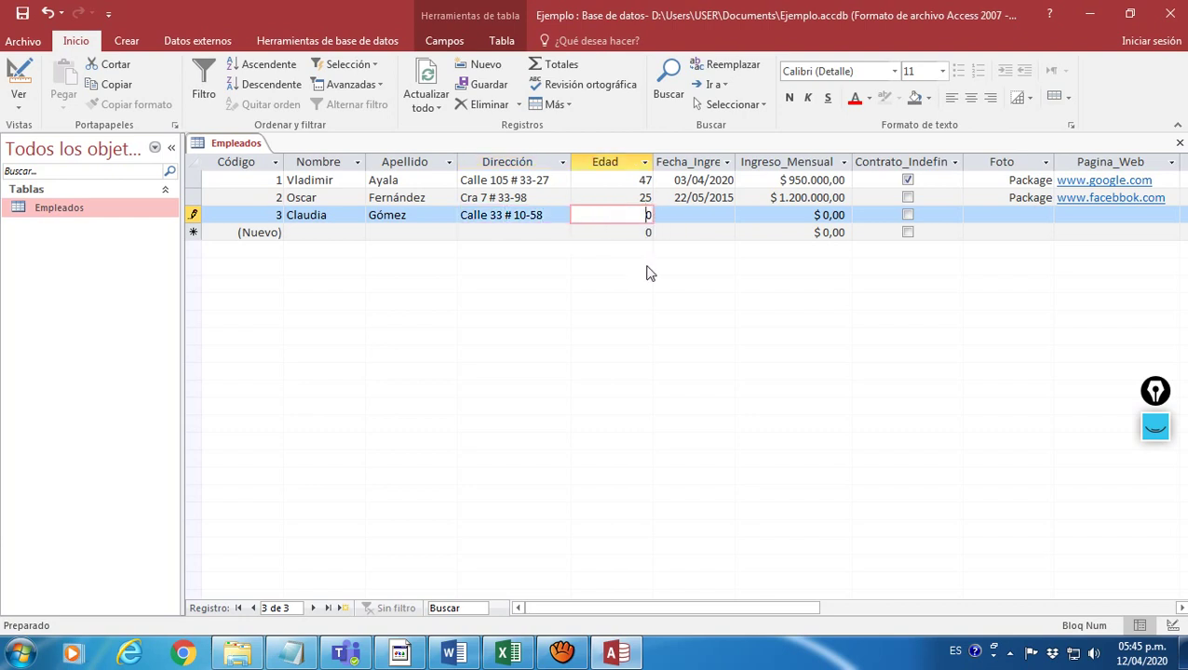
{"action": "type", "text": "19"}
{"action": "left_click", "coordinate": [705, 213]}
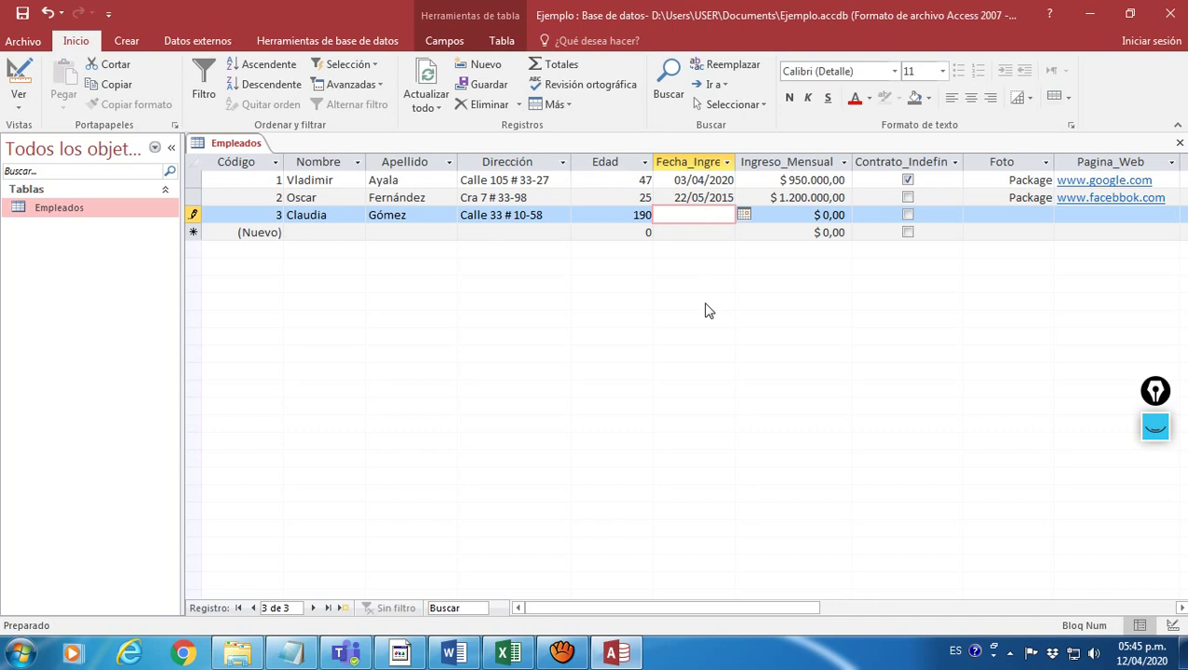
{"action": "type", "text": "18/10/2011"}
Set the third employee's Ingreso_Mensual to 1600000 and mark Contrato_Indefinido as yes.
{"action": "left_click", "coordinate": [805, 215]}
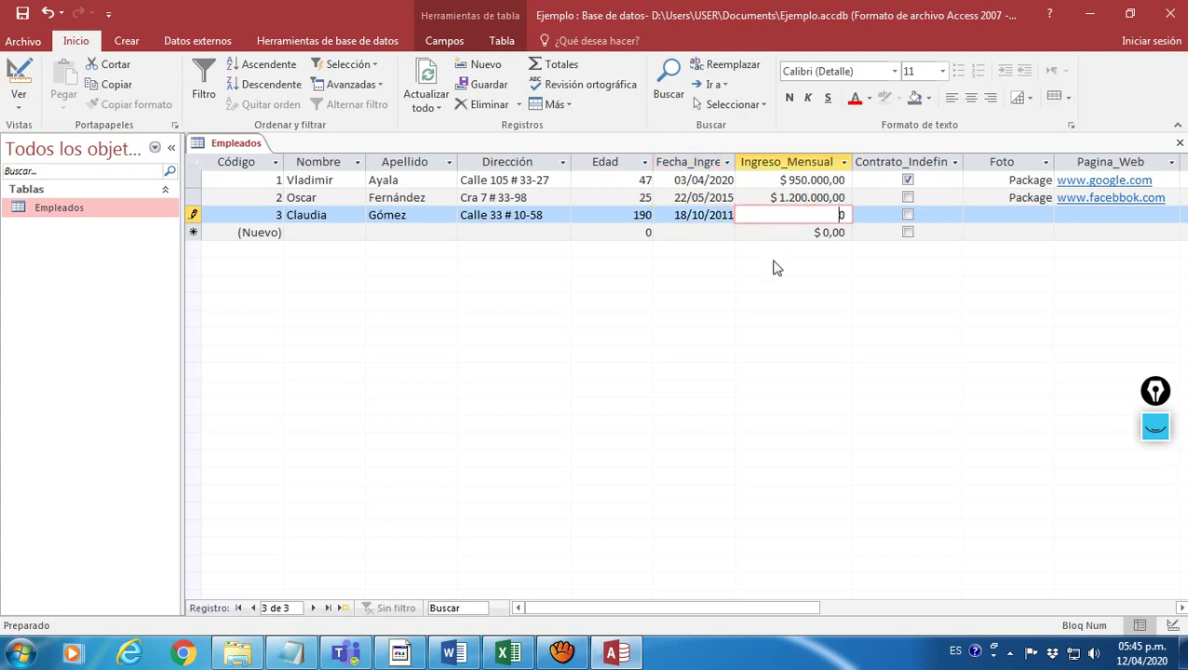
{"action": "key", "text": "BackSpace"}
{"action": "type", "text": "600000"}
{"action": "key", "text": "Tab"}
{"action": "key", "text": "space"}
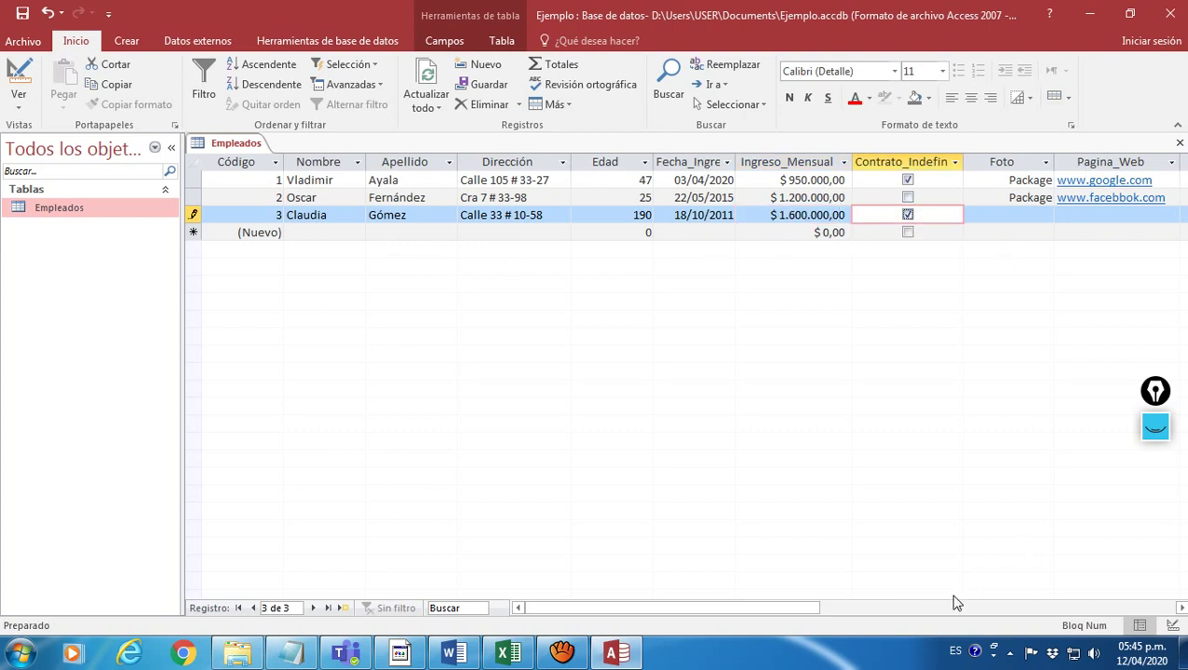
{"action": "key", "text": "Tab"}
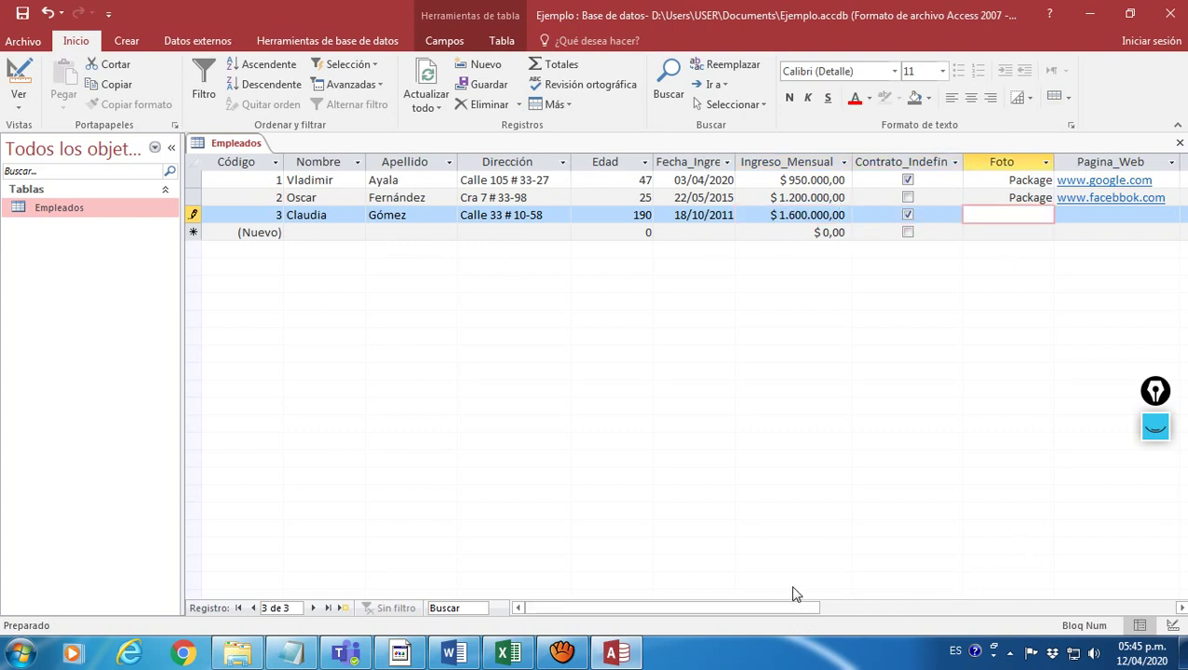
{"action": "left_click_drag", "start_coordinate": [815, 608], "coordinate": [847, 611]}
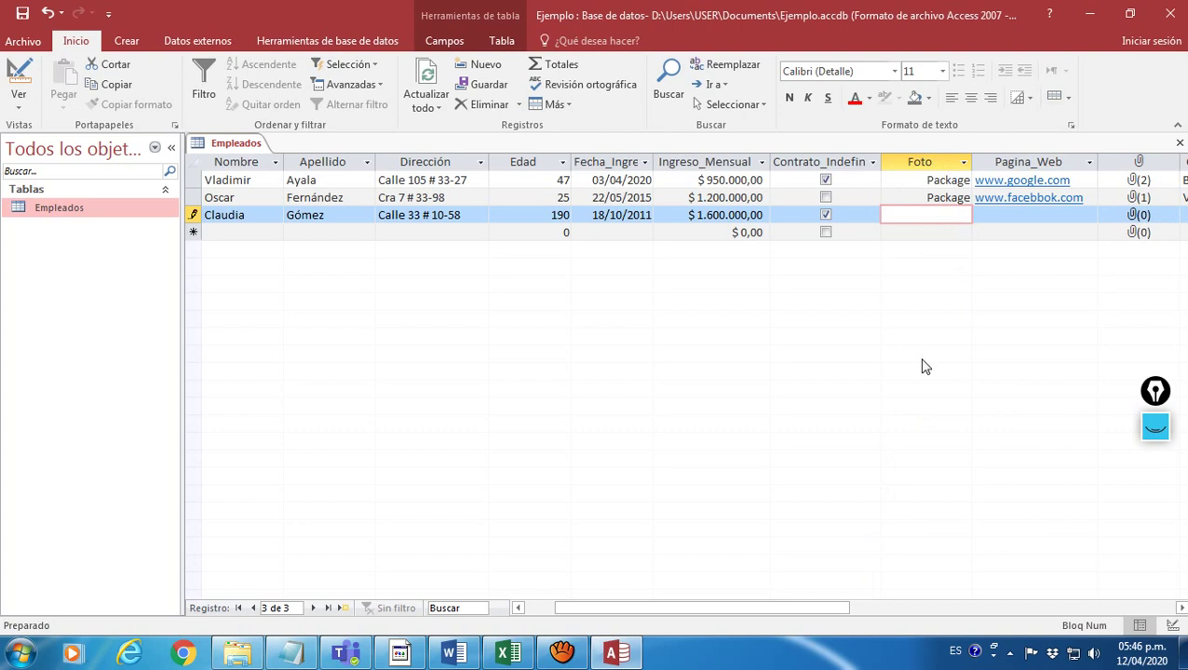
{"action": "key", "text": "Tab"}
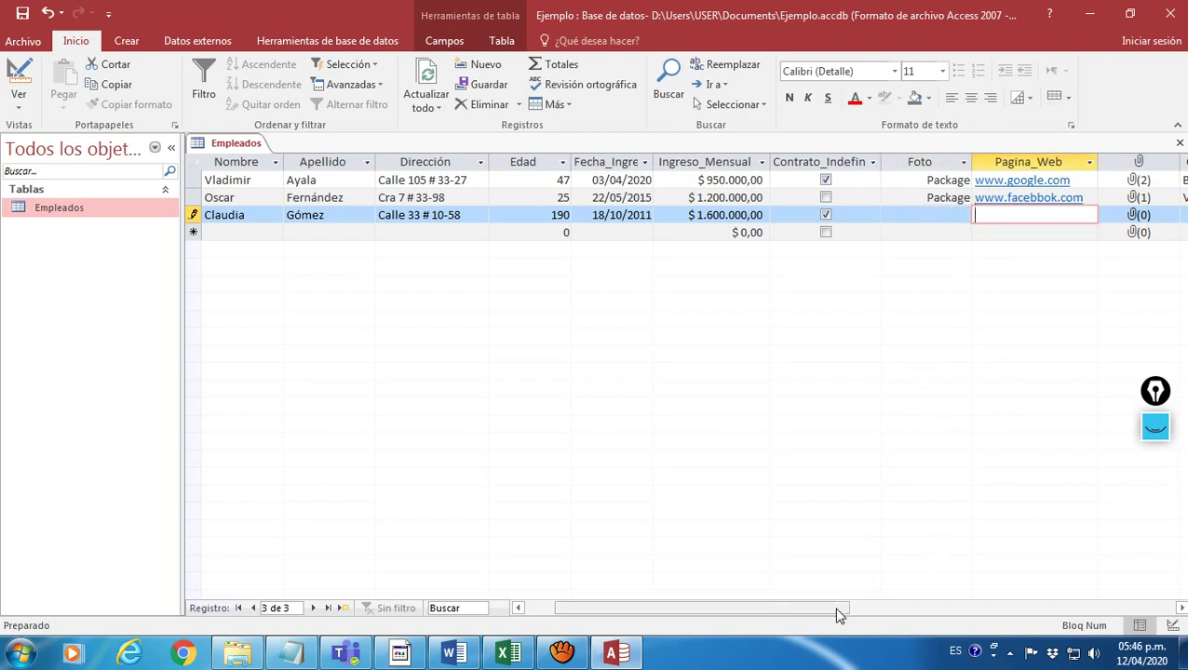
{"action": "left_click_drag", "start_coordinate": [838, 611], "coordinate": [895, 610]}
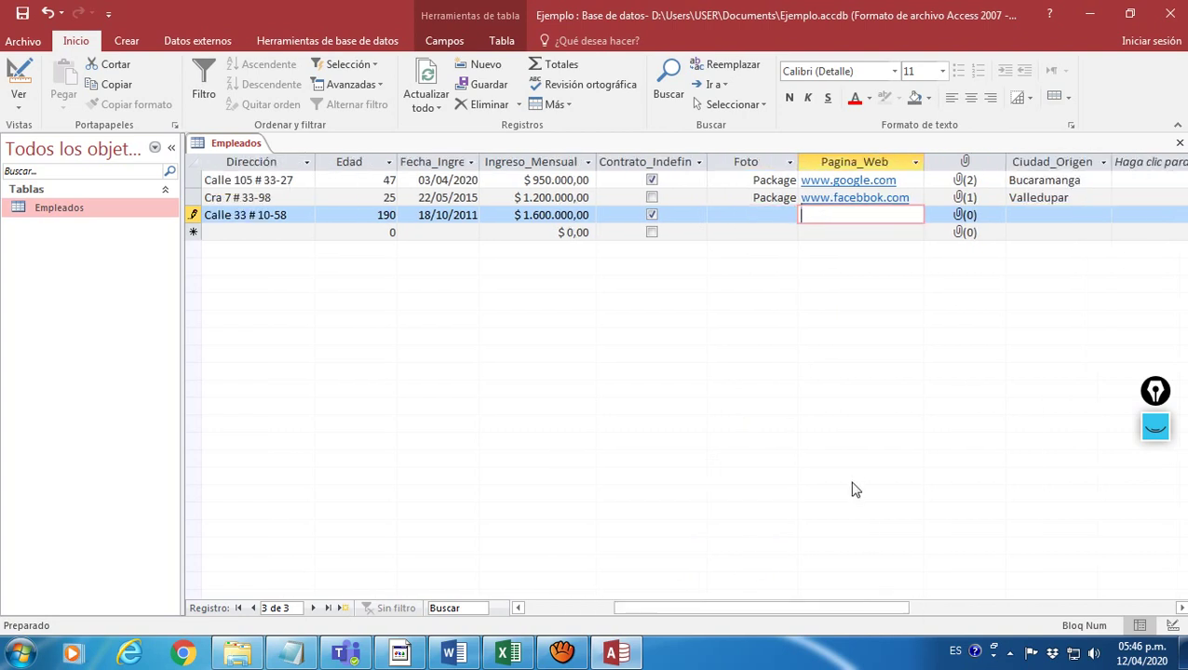
{"action": "type", "text": "www."}
{"action": "type", "text": "creately"}
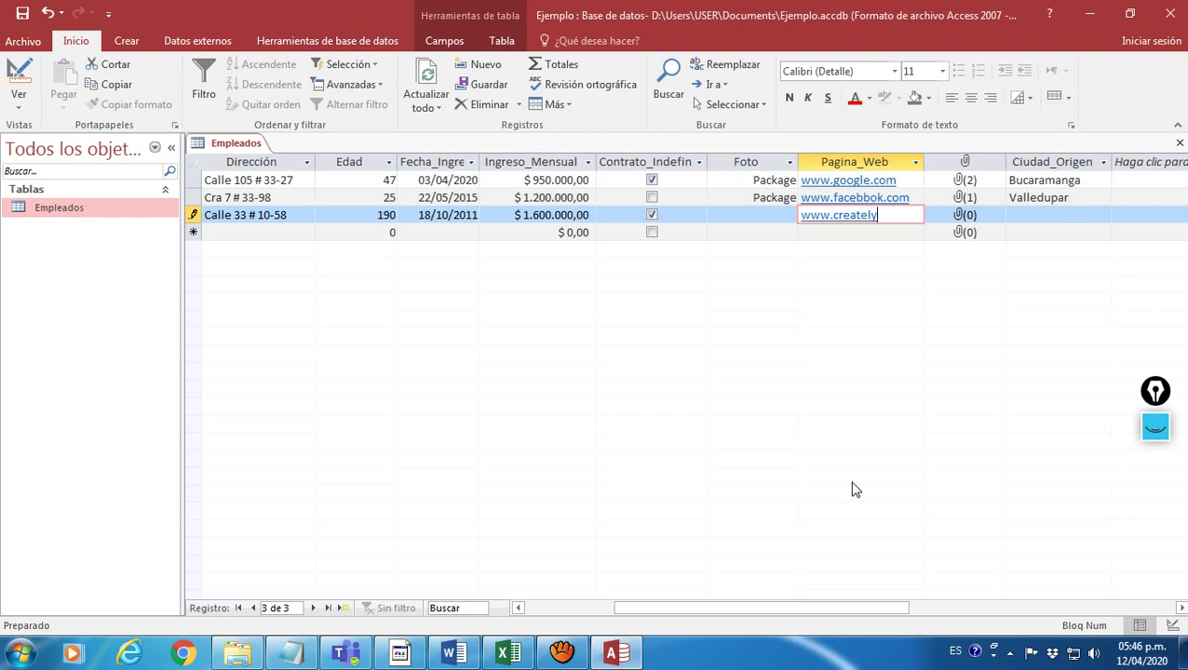
{"action": "type", "text": ".com"}
Choose Cartagena from the city lookup as the third employee's Ciudad_Origen and save the table.
{"action": "key", "text": "Tab"}
{"action": "key", "text": "Tab"}
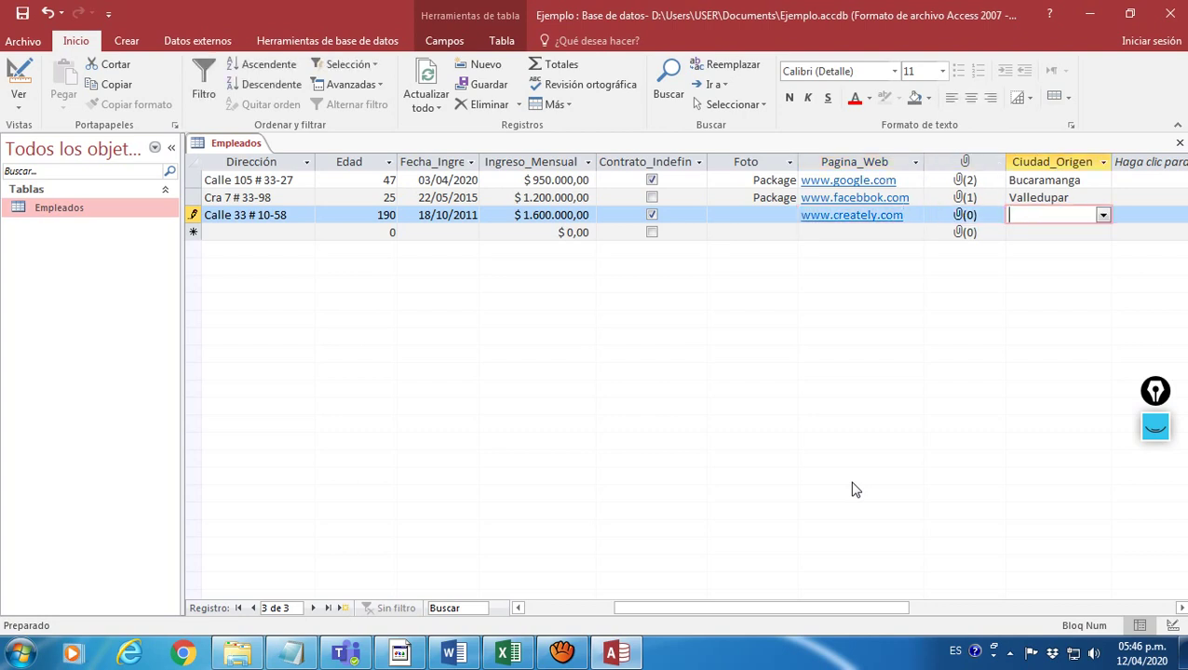
{"action": "left_click_drag", "start_coordinate": [899, 612], "coordinate": [929, 611]}
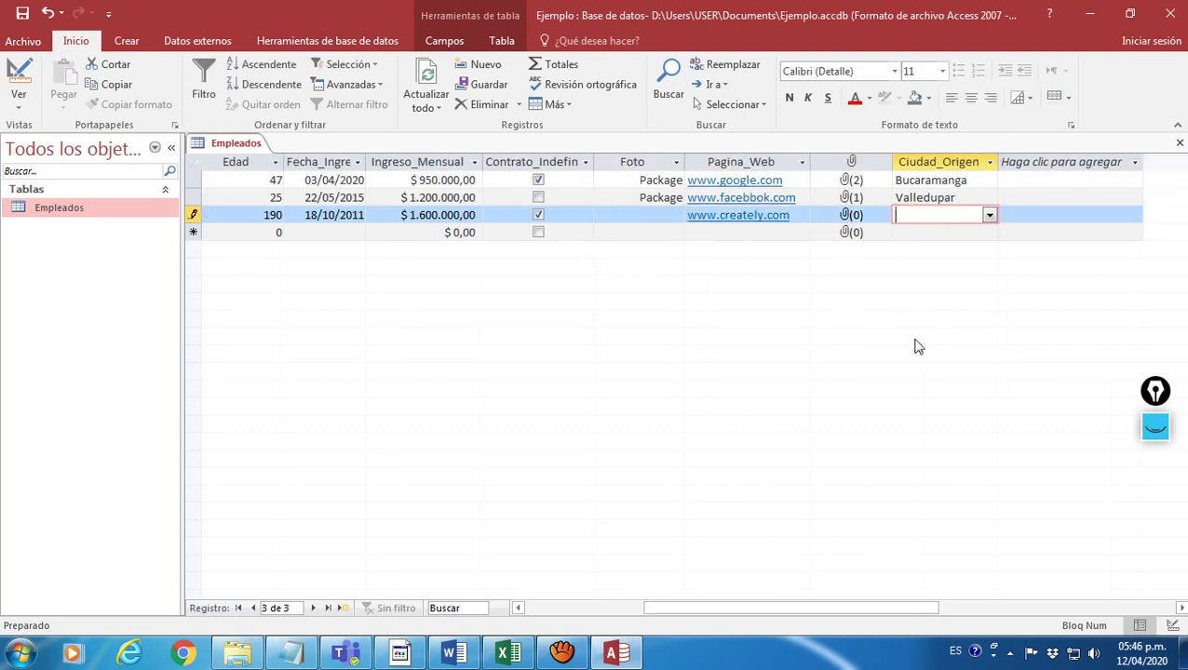
{"action": "left_click", "coordinate": [989, 215]}
{"action": "left_click", "coordinate": [931, 265]}
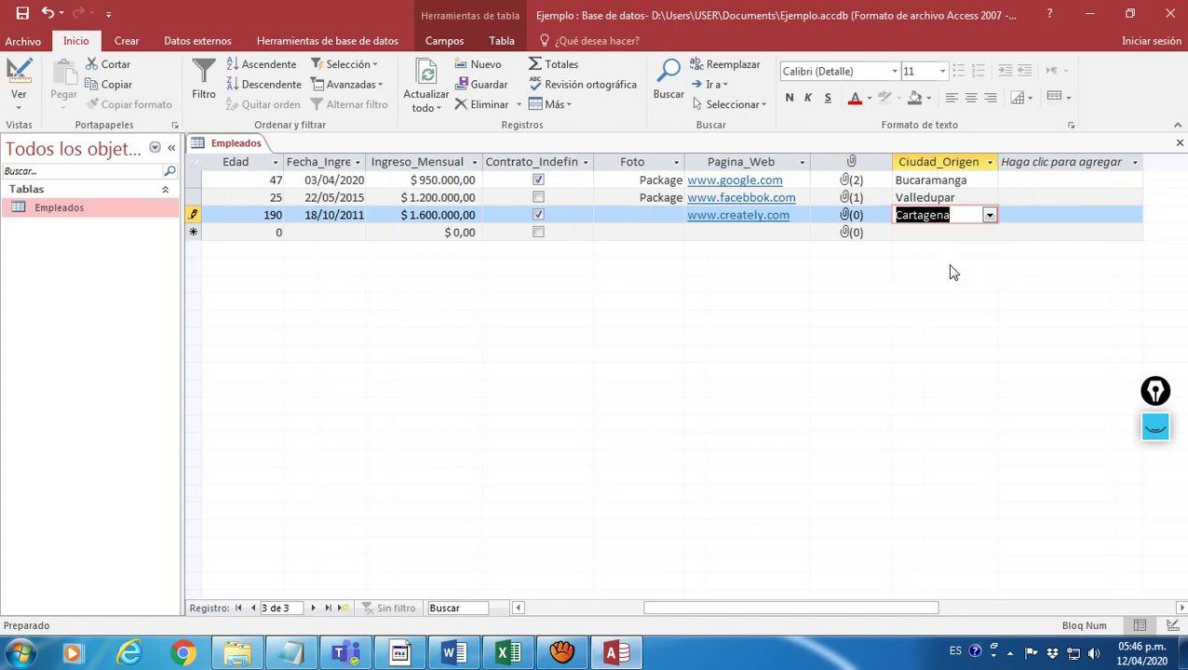
{"action": "left_click", "coordinate": [1023, 214]}
{"action": "left_click_drag", "start_coordinate": [848, 609], "coordinate": [668, 611]}
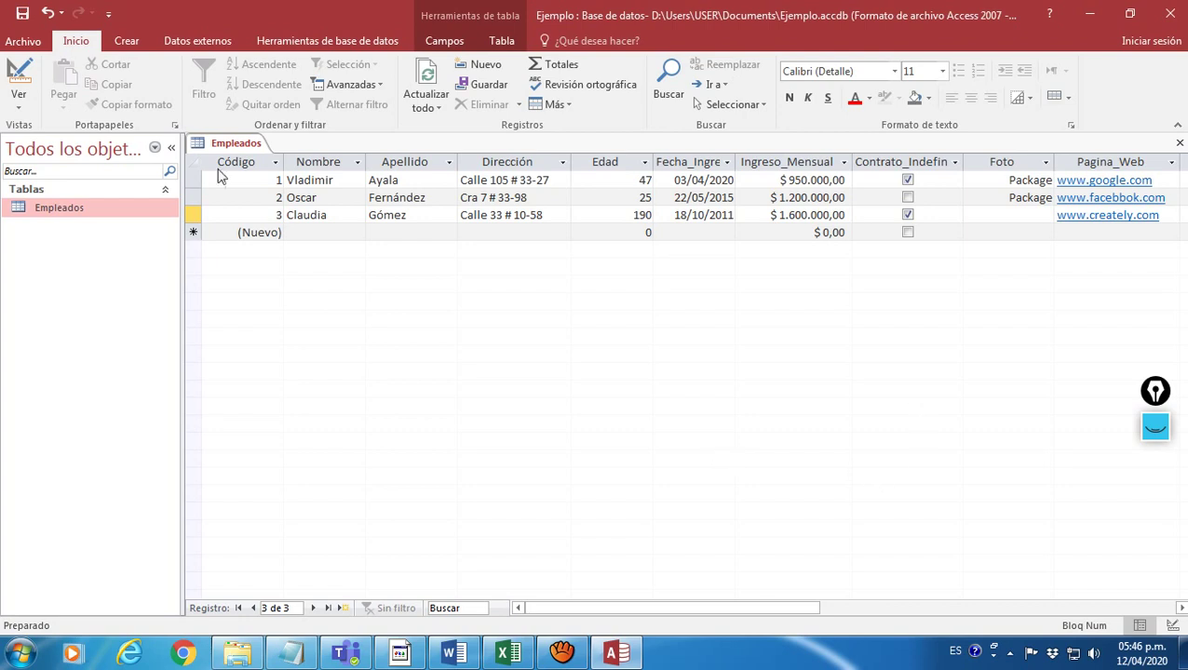
{"action": "left_click", "coordinate": [28, 21]}
Draw red arrows pointing at the close controls of the table and of the program, and clear them again.
{"action": "left_click", "coordinate": [1155, 428]}
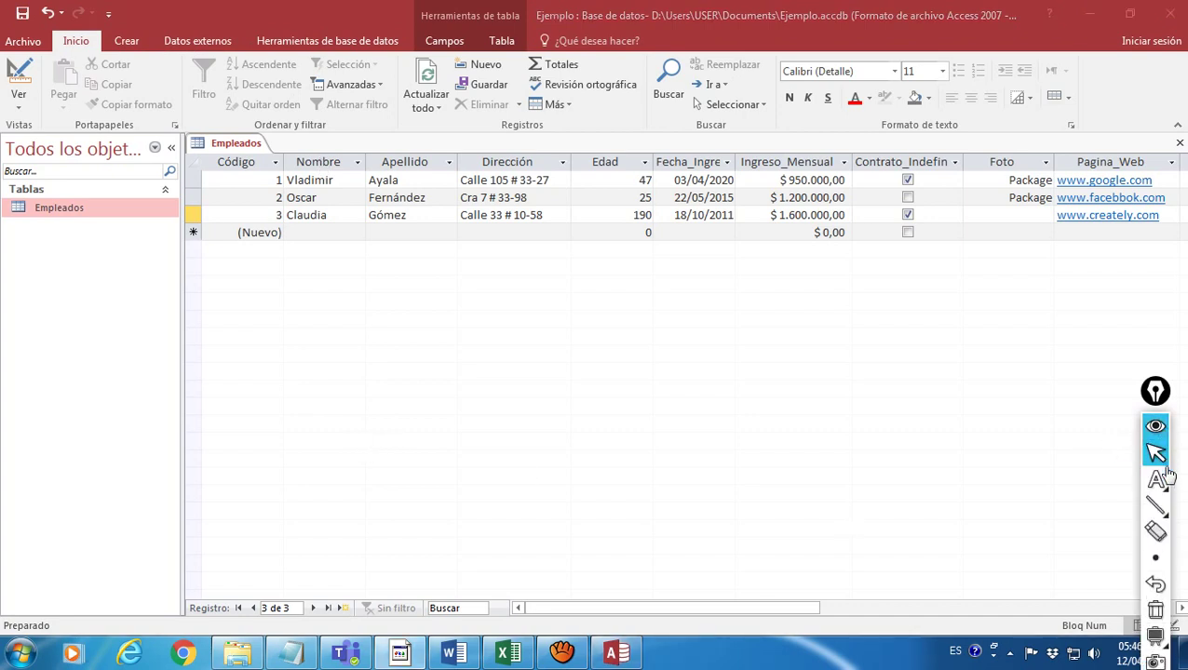
{"action": "left_click", "coordinate": [1134, 512]}
{"action": "mouse_move", "coordinate": [986, 383]}
{"action": "left_mouse_down"}
{"action": "mouse_move", "coordinate": [1143, 206]}
{"action": "mouse_move", "coordinate": [1176, 147]}
{"action": "left_mouse_up"}
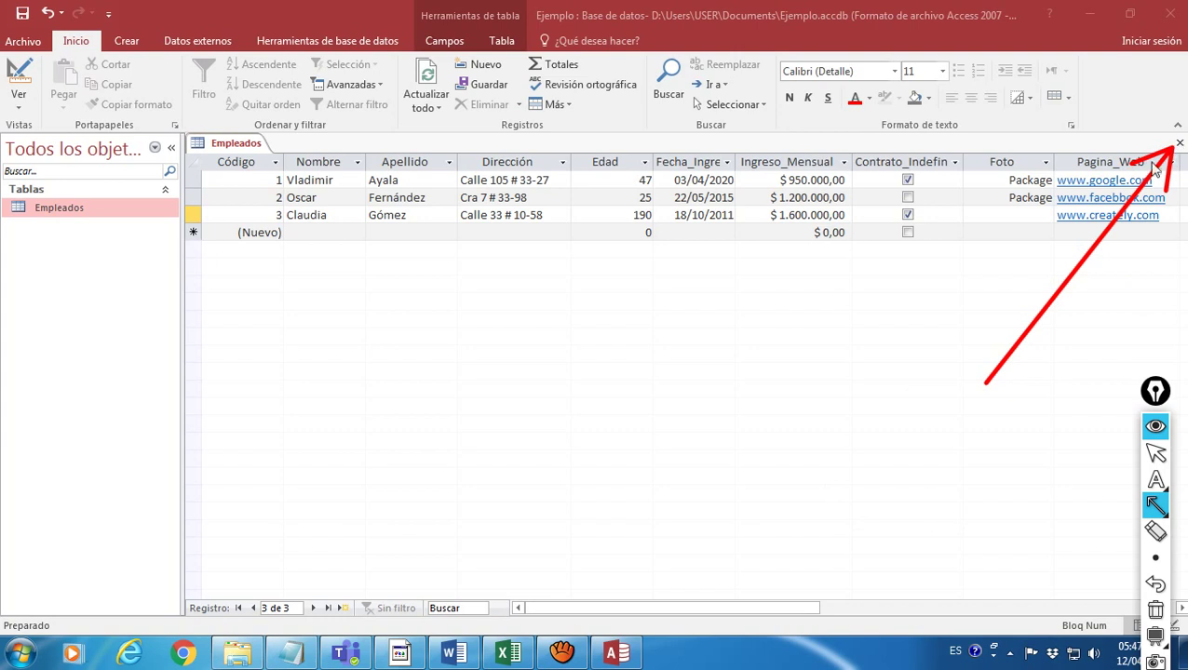
{"action": "left_click_drag", "start_coordinate": [920, 265], "coordinate": [1168, 30]}
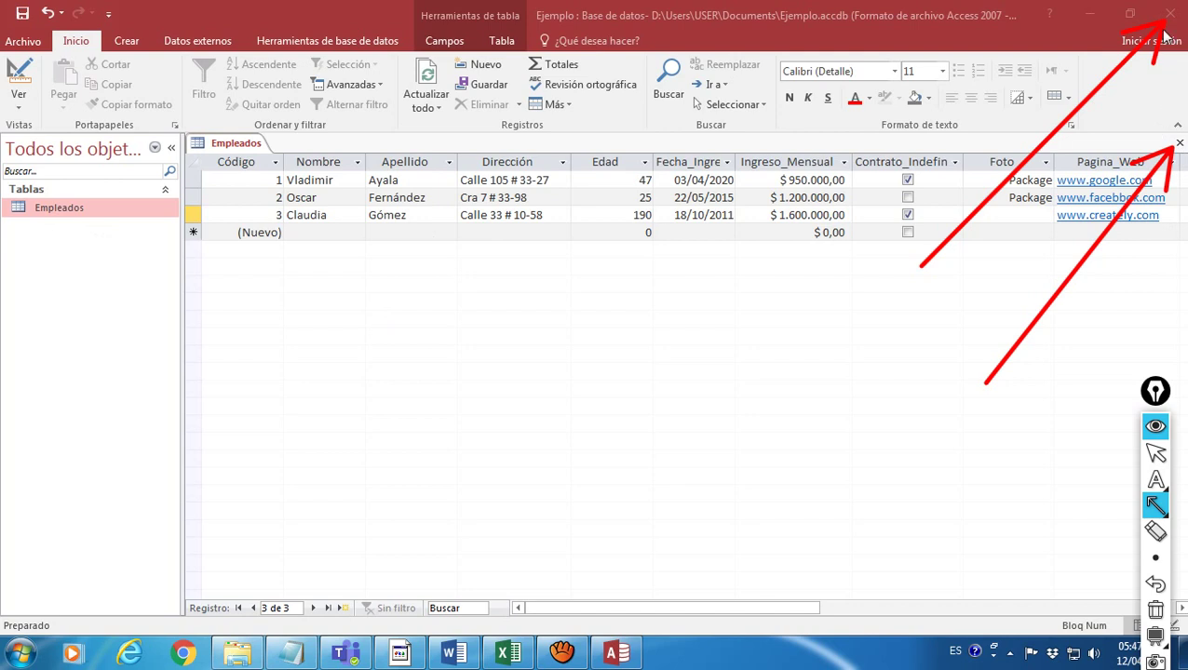
{"action": "left_click", "coordinate": [1155, 610]}
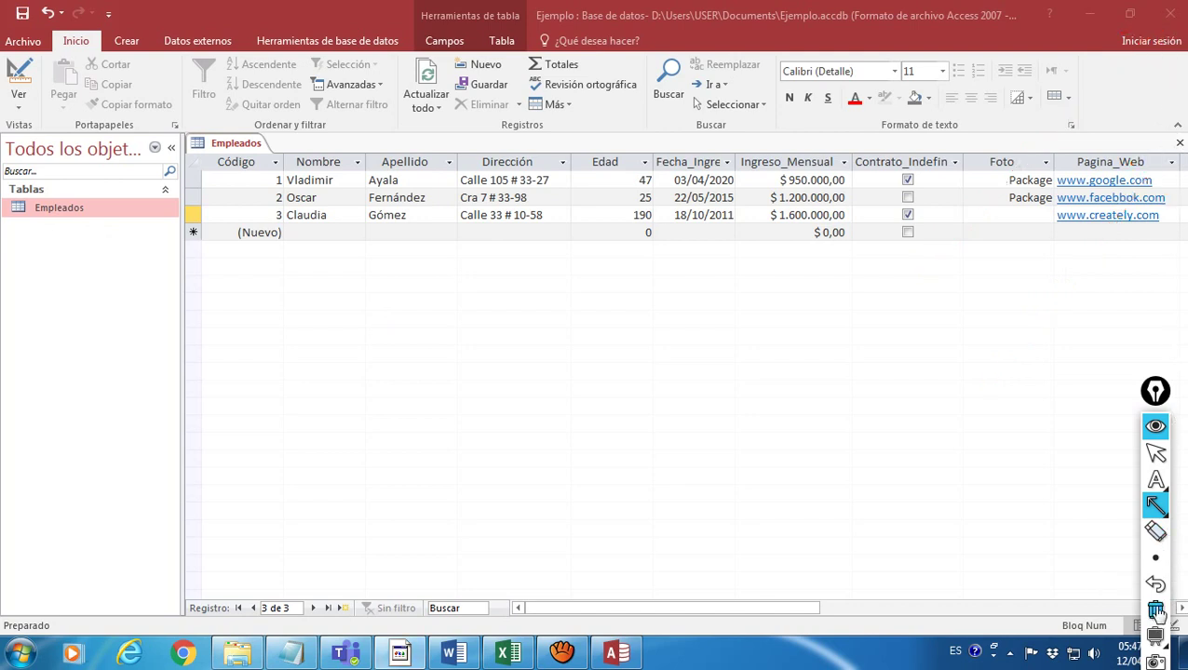
{"action": "left_click", "coordinate": [1155, 452]}
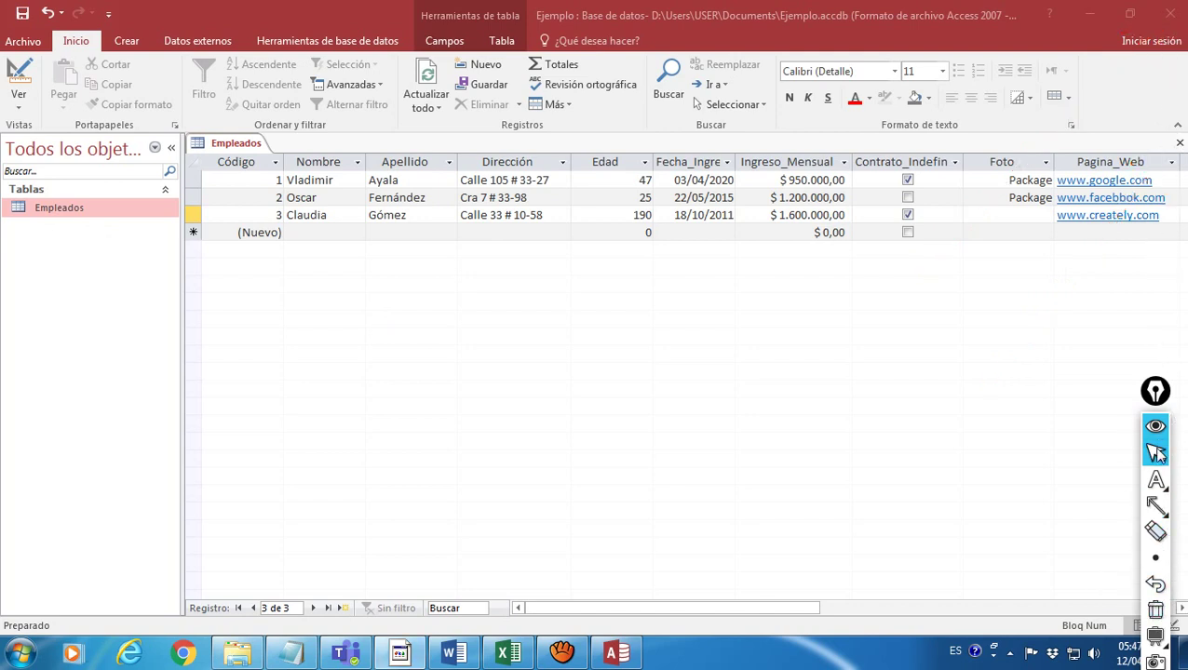
Close and reopen the Empleados table and switch it to Design view.
{"action": "left_click", "coordinate": [1178, 144]}
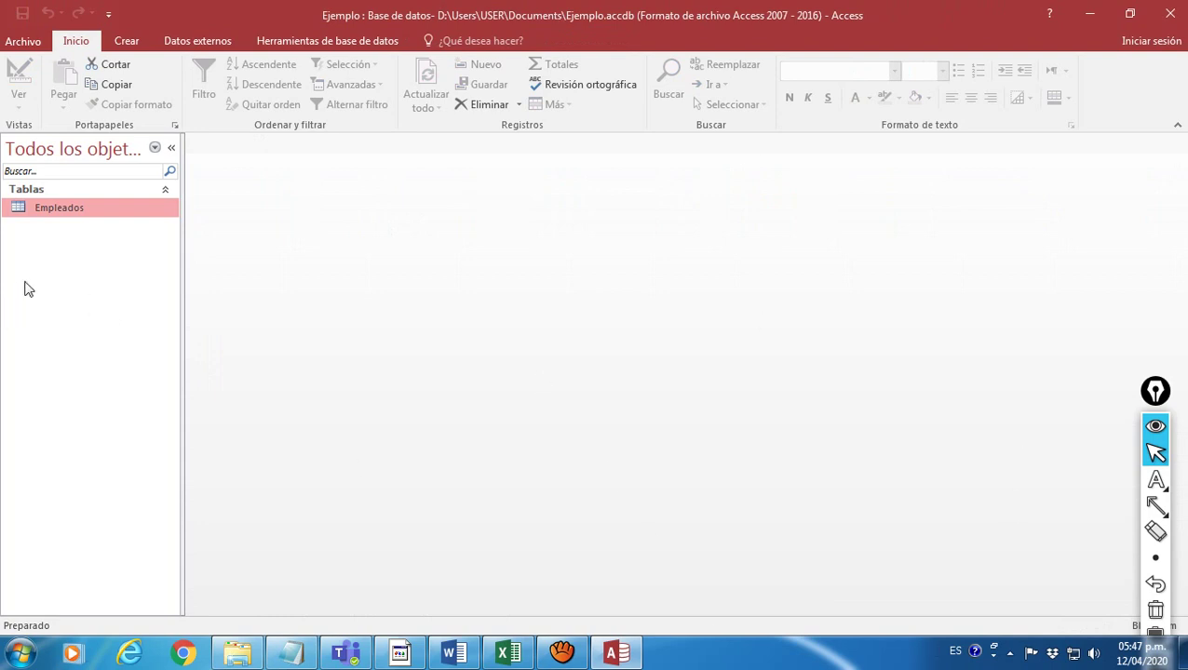
{"action": "double_click", "coordinate": [66, 217]}
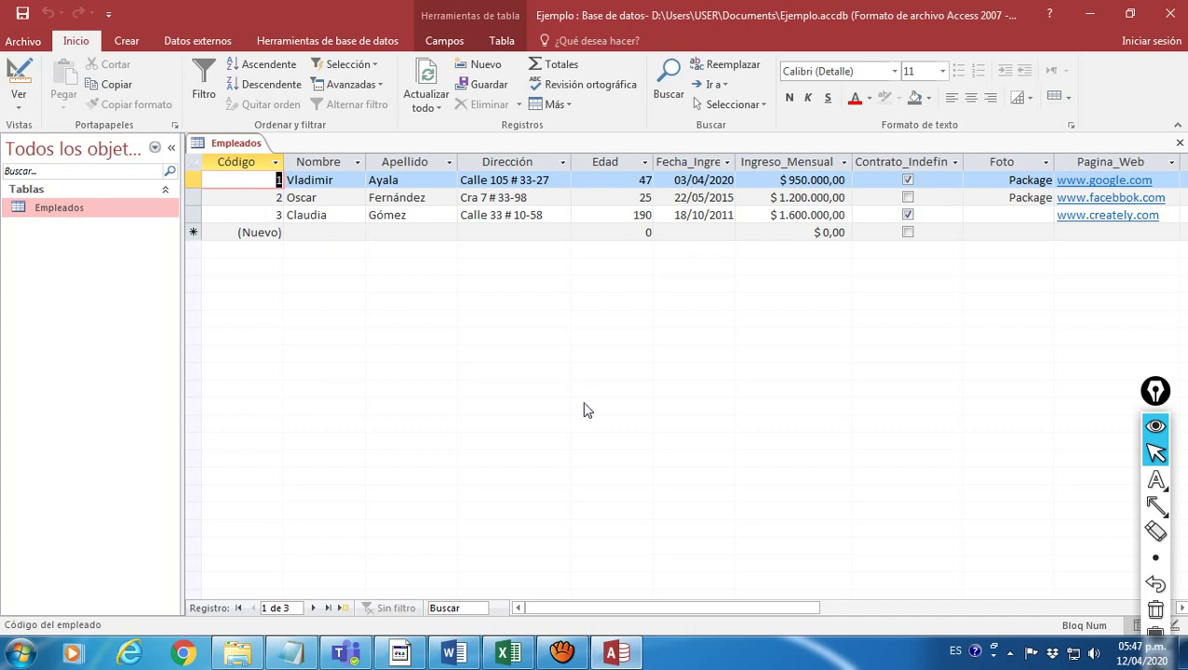
{"action": "left_click", "coordinate": [18, 108]}
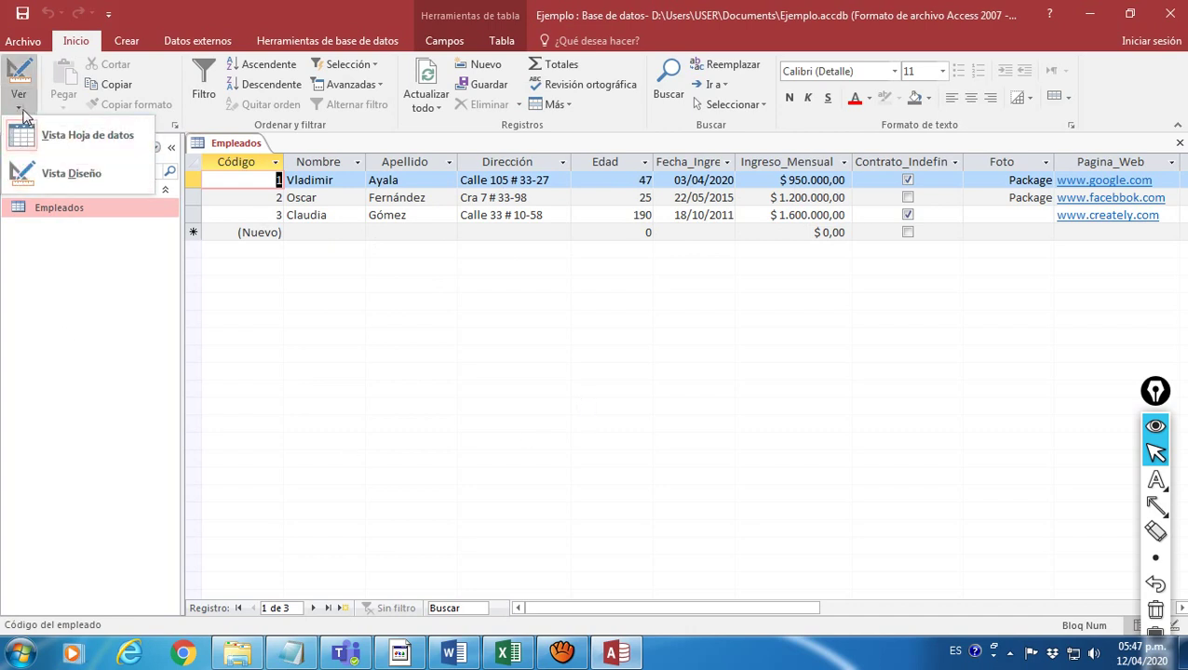
{"action": "left_click", "coordinate": [31, 177]}
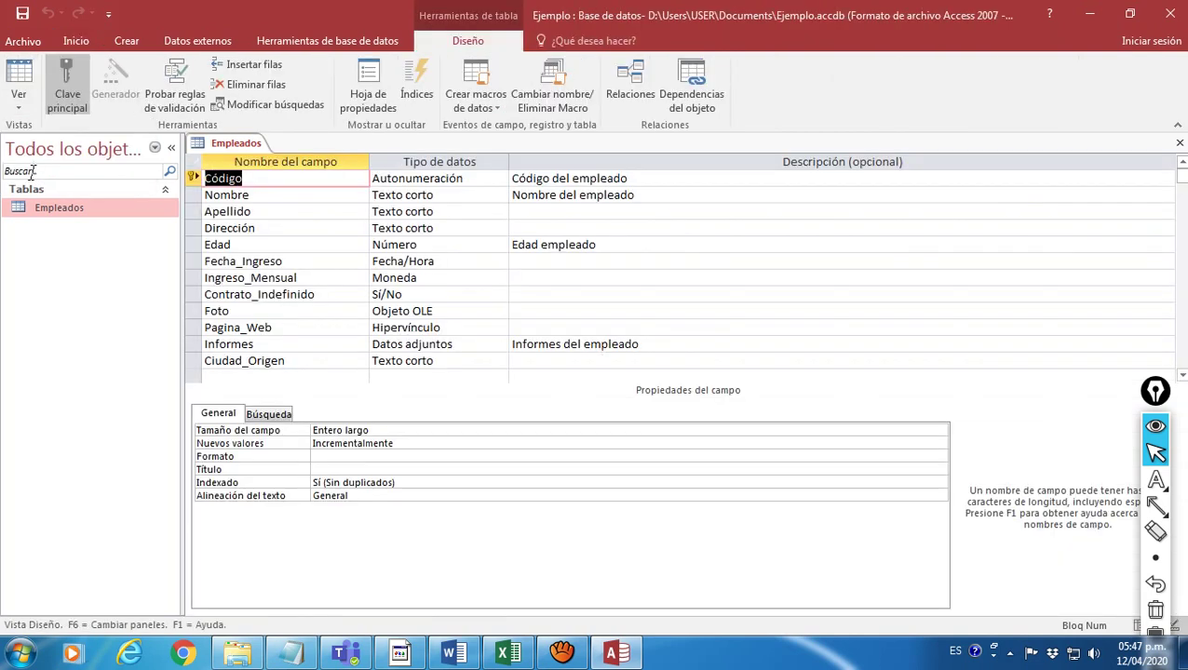
Examine the Empleados table's field names, data types and descriptions, and return to Datasheet view.
{"action": "left_click", "coordinate": [671, 231]}
{"action": "left_click", "coordinate": [671, 182]}
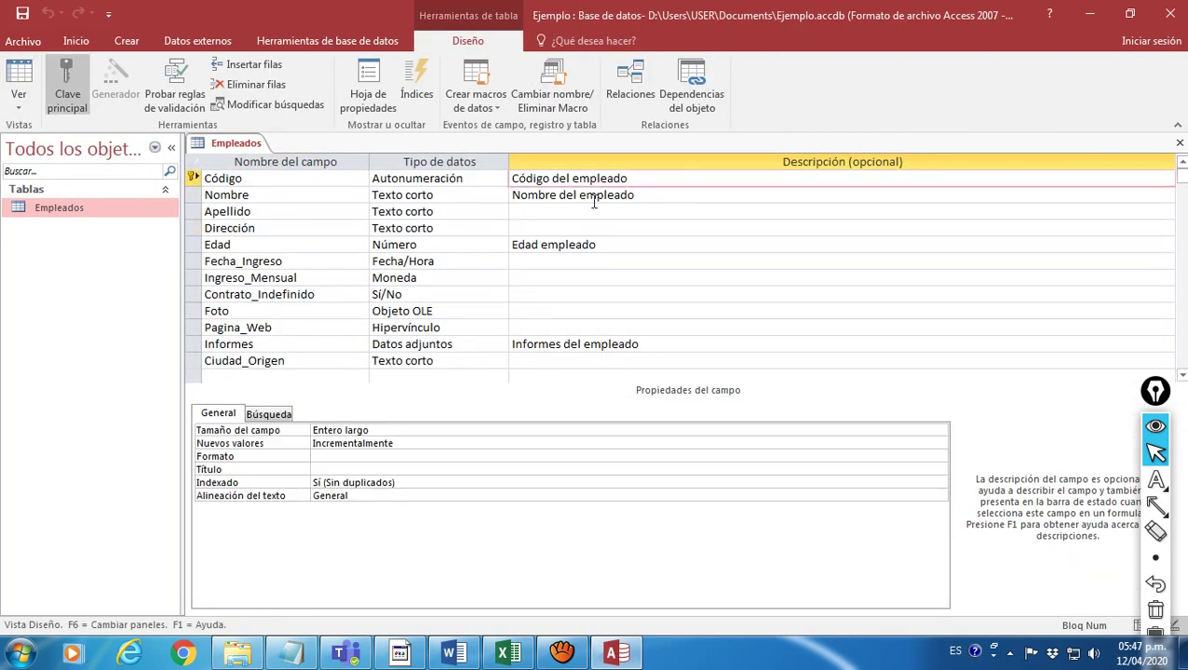
{"action": "scroll", "coordinate": [456, 311], "scroll_direction": "down", "scroll_amount": 3}
{"action": "scroll", "coordinate": [456, 311], "scroll_direction": "up", "scroll_amount": 3}
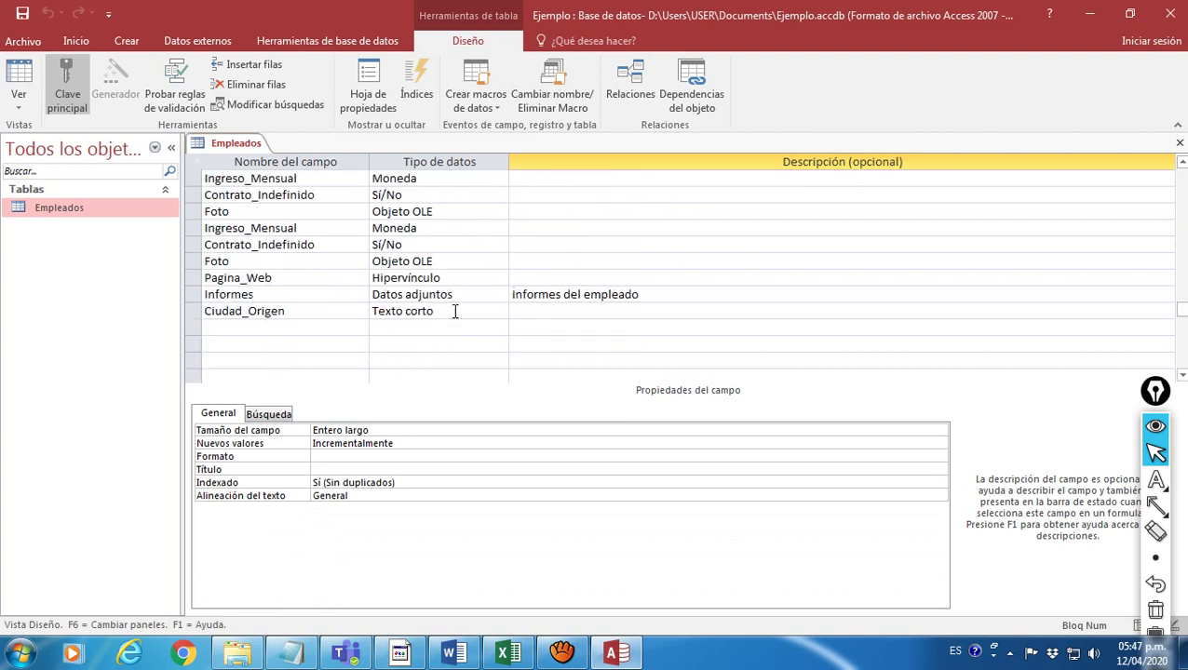
{"action": "left_click", "coordinate": [279, 294]}
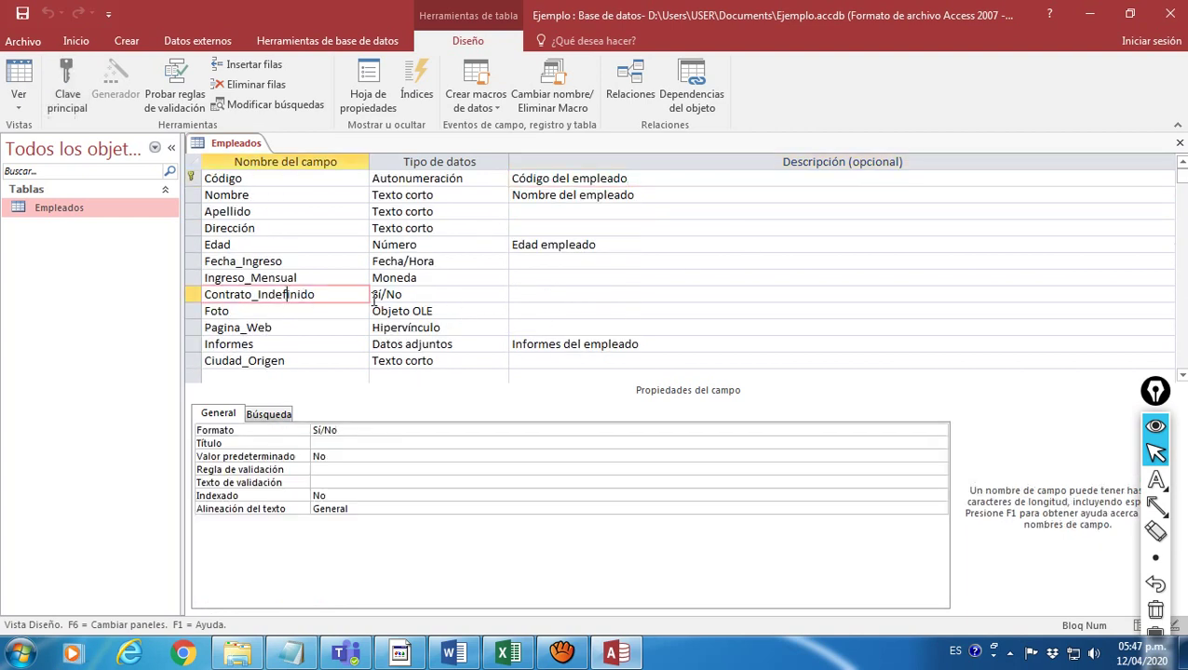
{"action": "left_click", "coordinate": [639, 195]}
{"action": "left_click", "coordinate": [568, 231]}
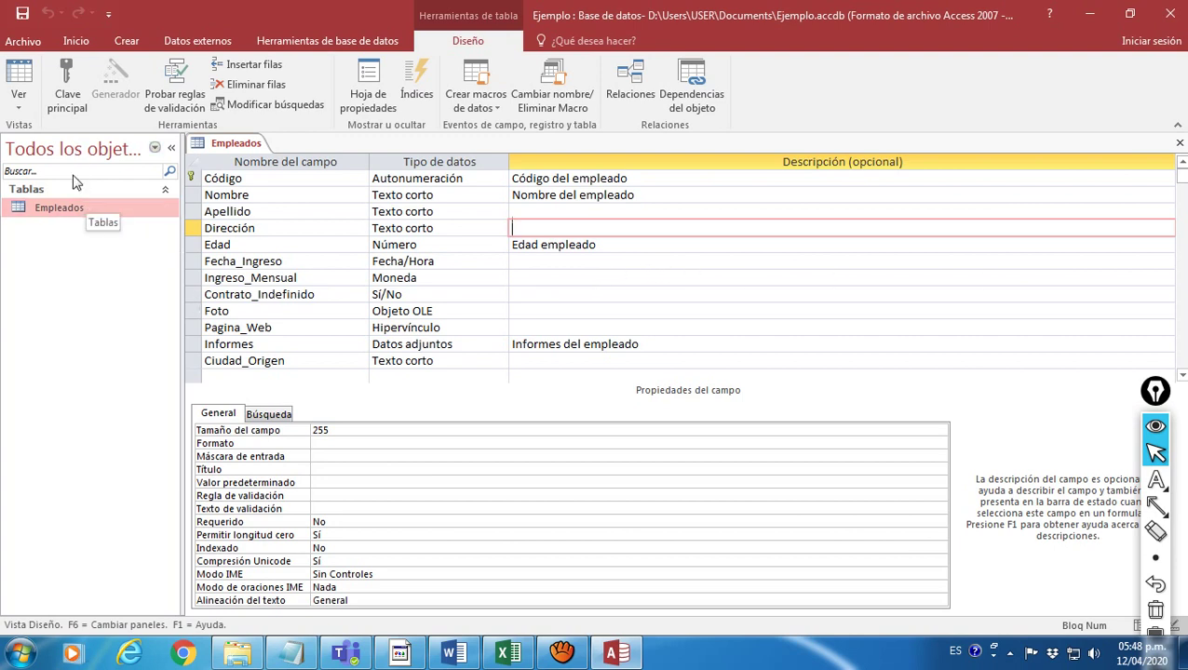
{"action": "left_click", "coordinate": [19, 110]}
{"action": "left_click", "coordinate": [28, 136]}
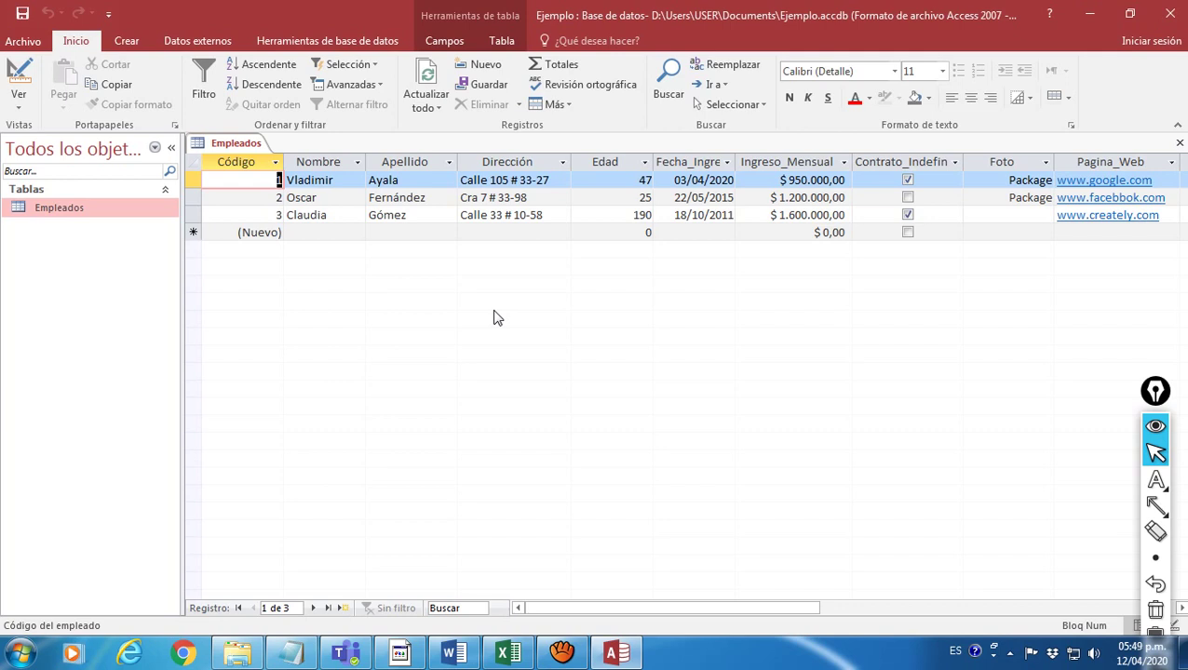
{"action": "left_click", "coordinate": [563, 654]}
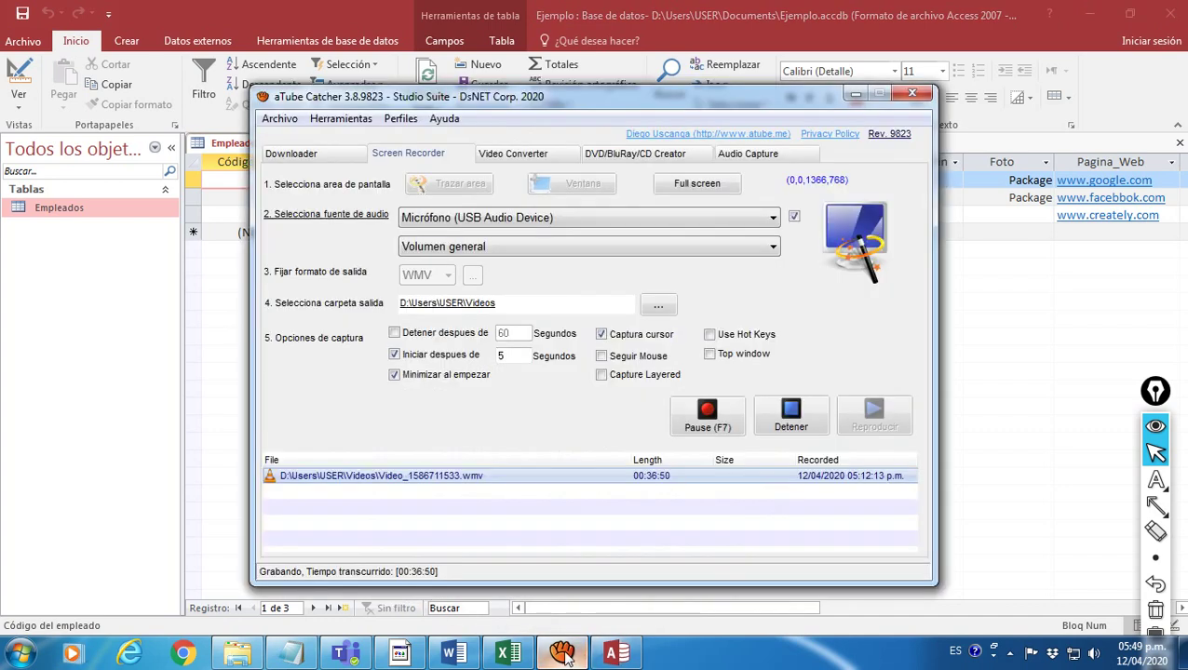